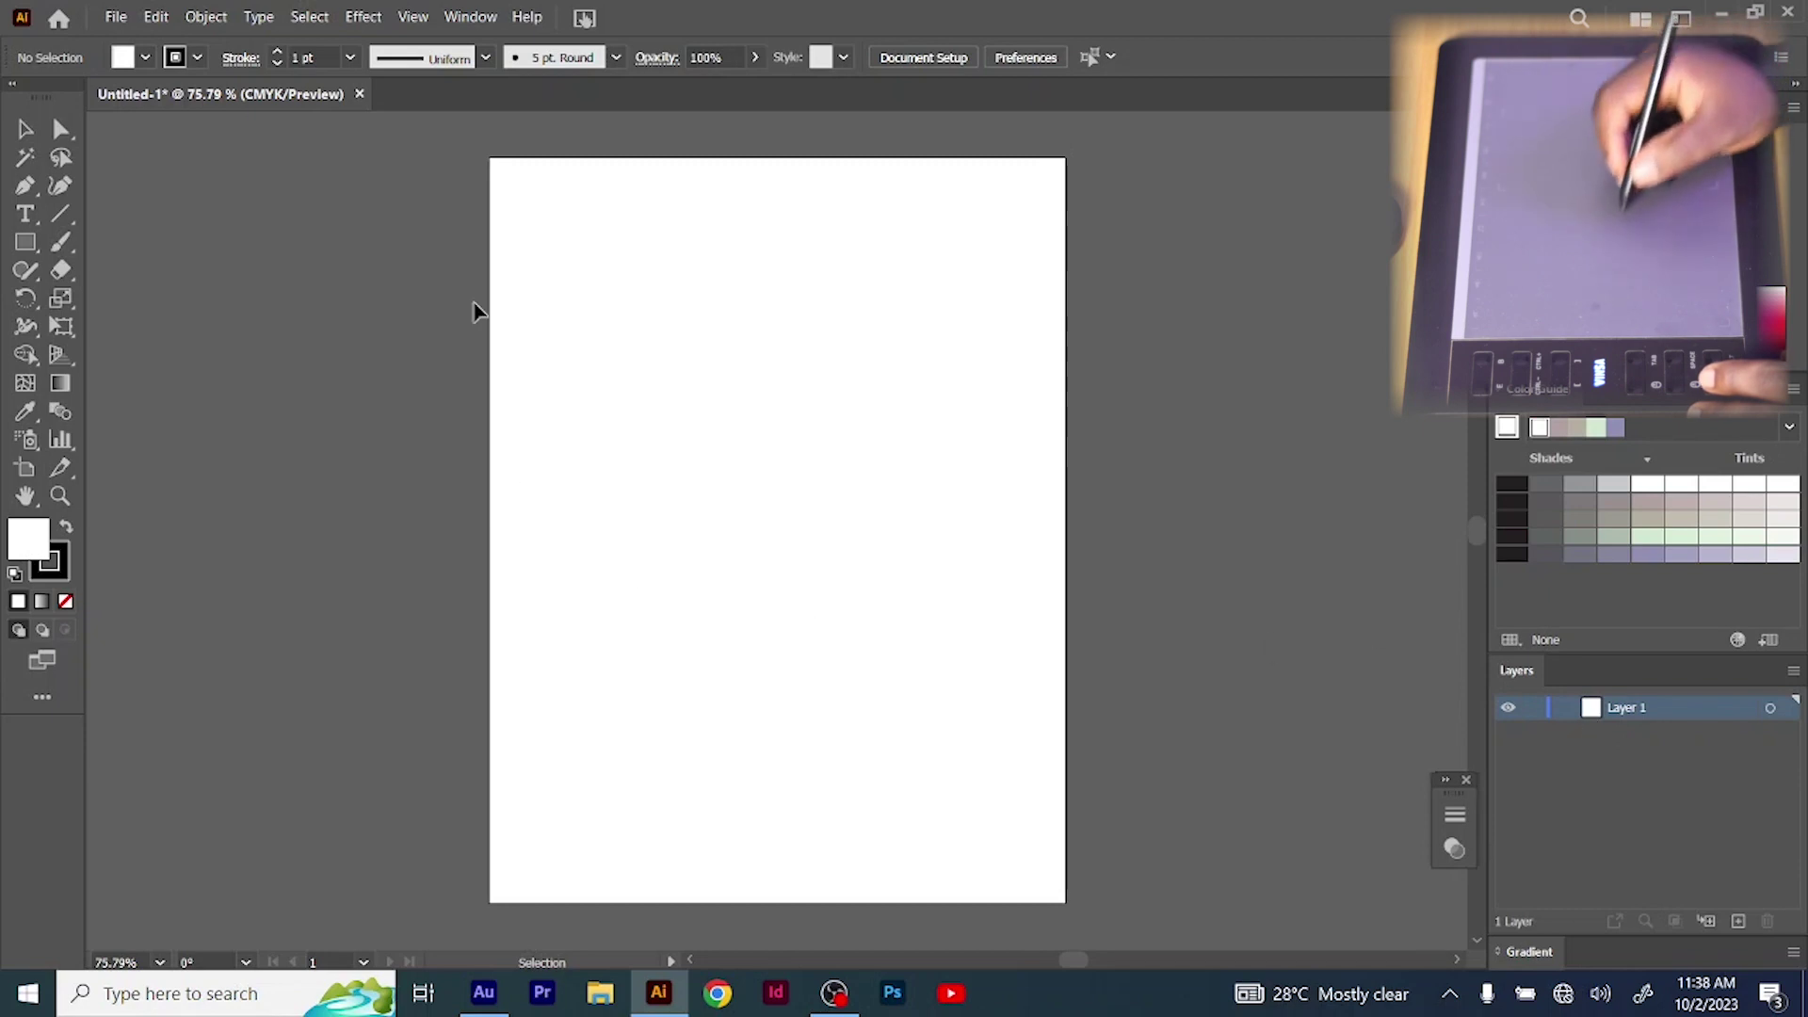
Place the alligator-6387535_1920 image from the Downloads folder into the document as a linked file
{"action": "left_click", "coordinate": [115, 17]}
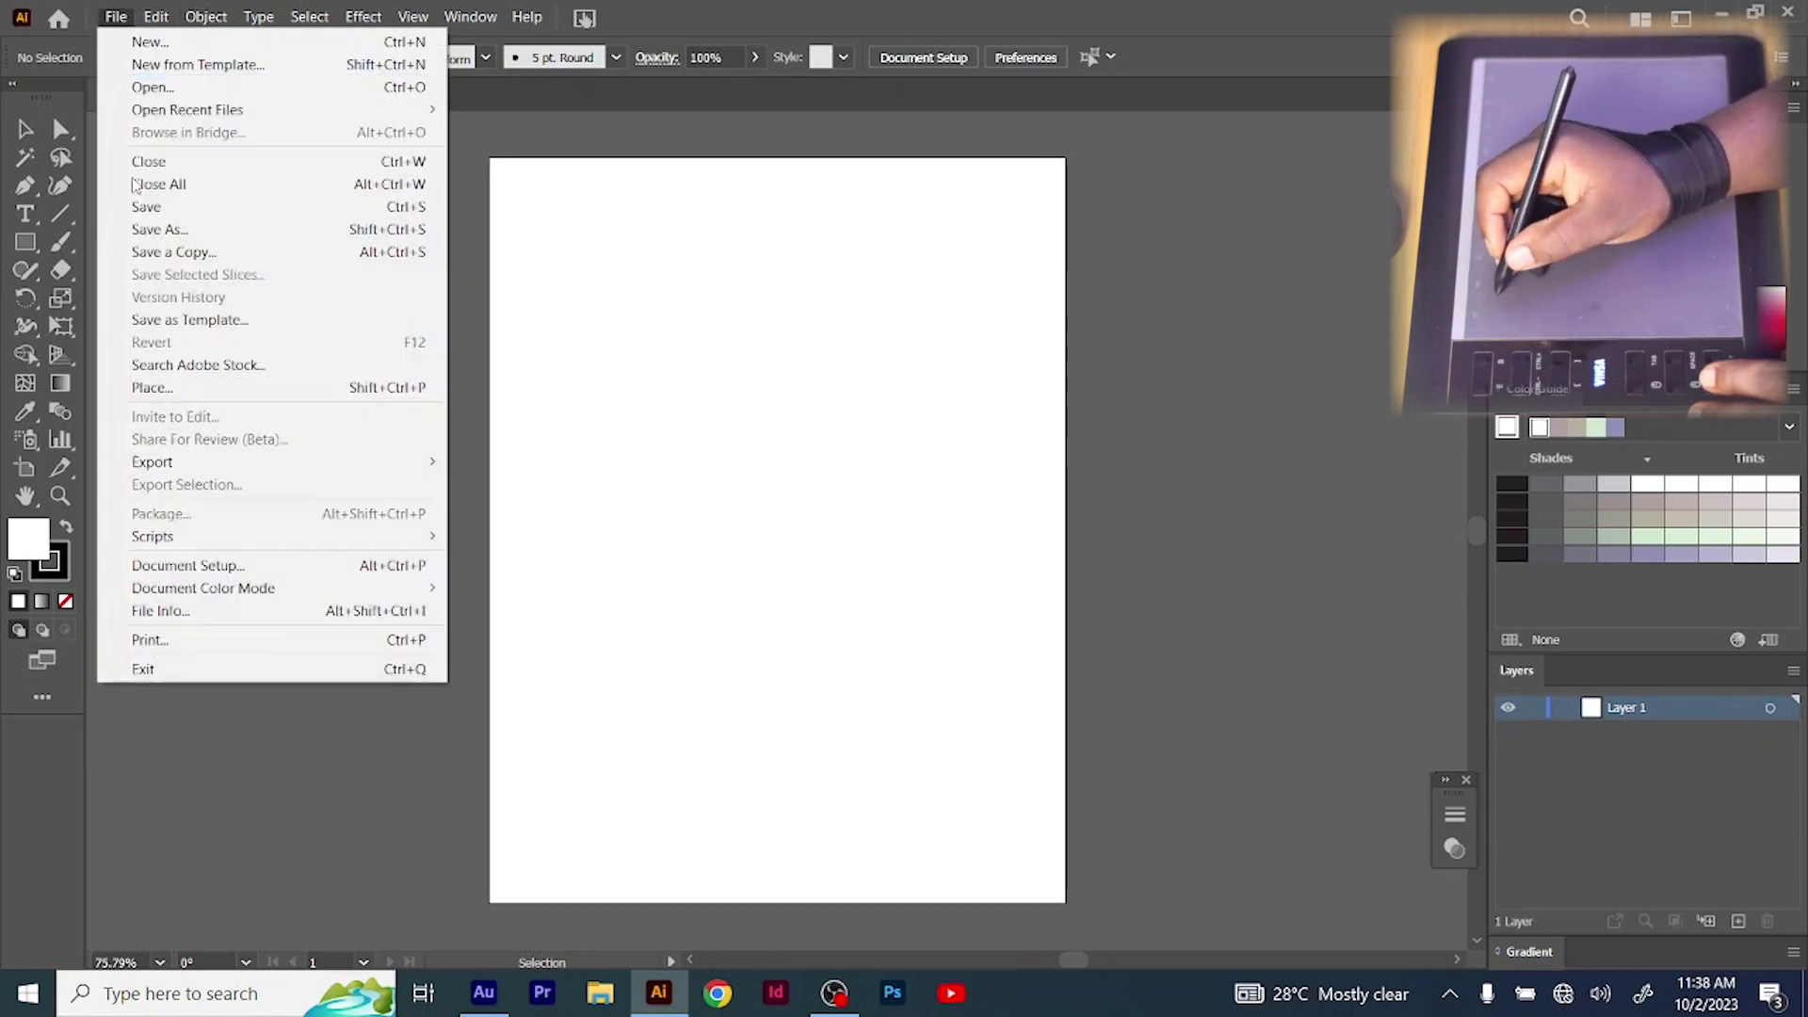
{"action": "left_click", "coordinate": [226, 387]}
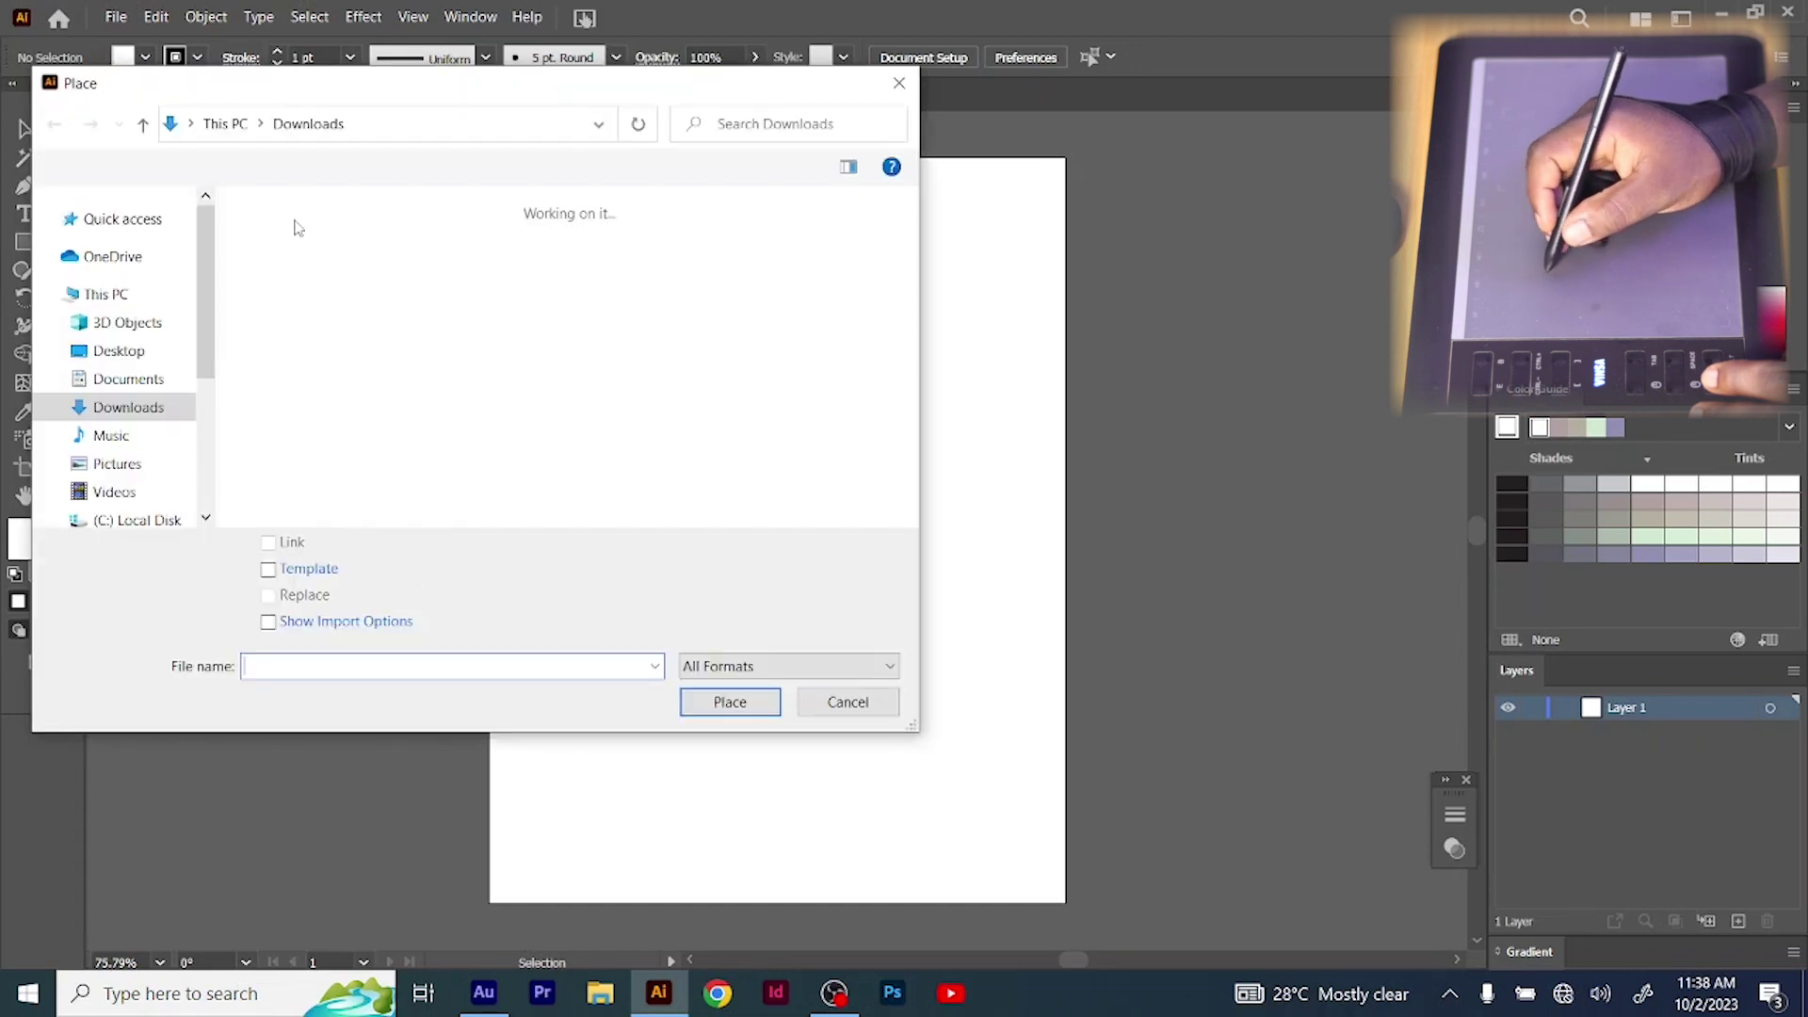
{"action": "scroll", "coordinate": [904, 525], "scroll_direction": "down", "scroll_amount": 2}
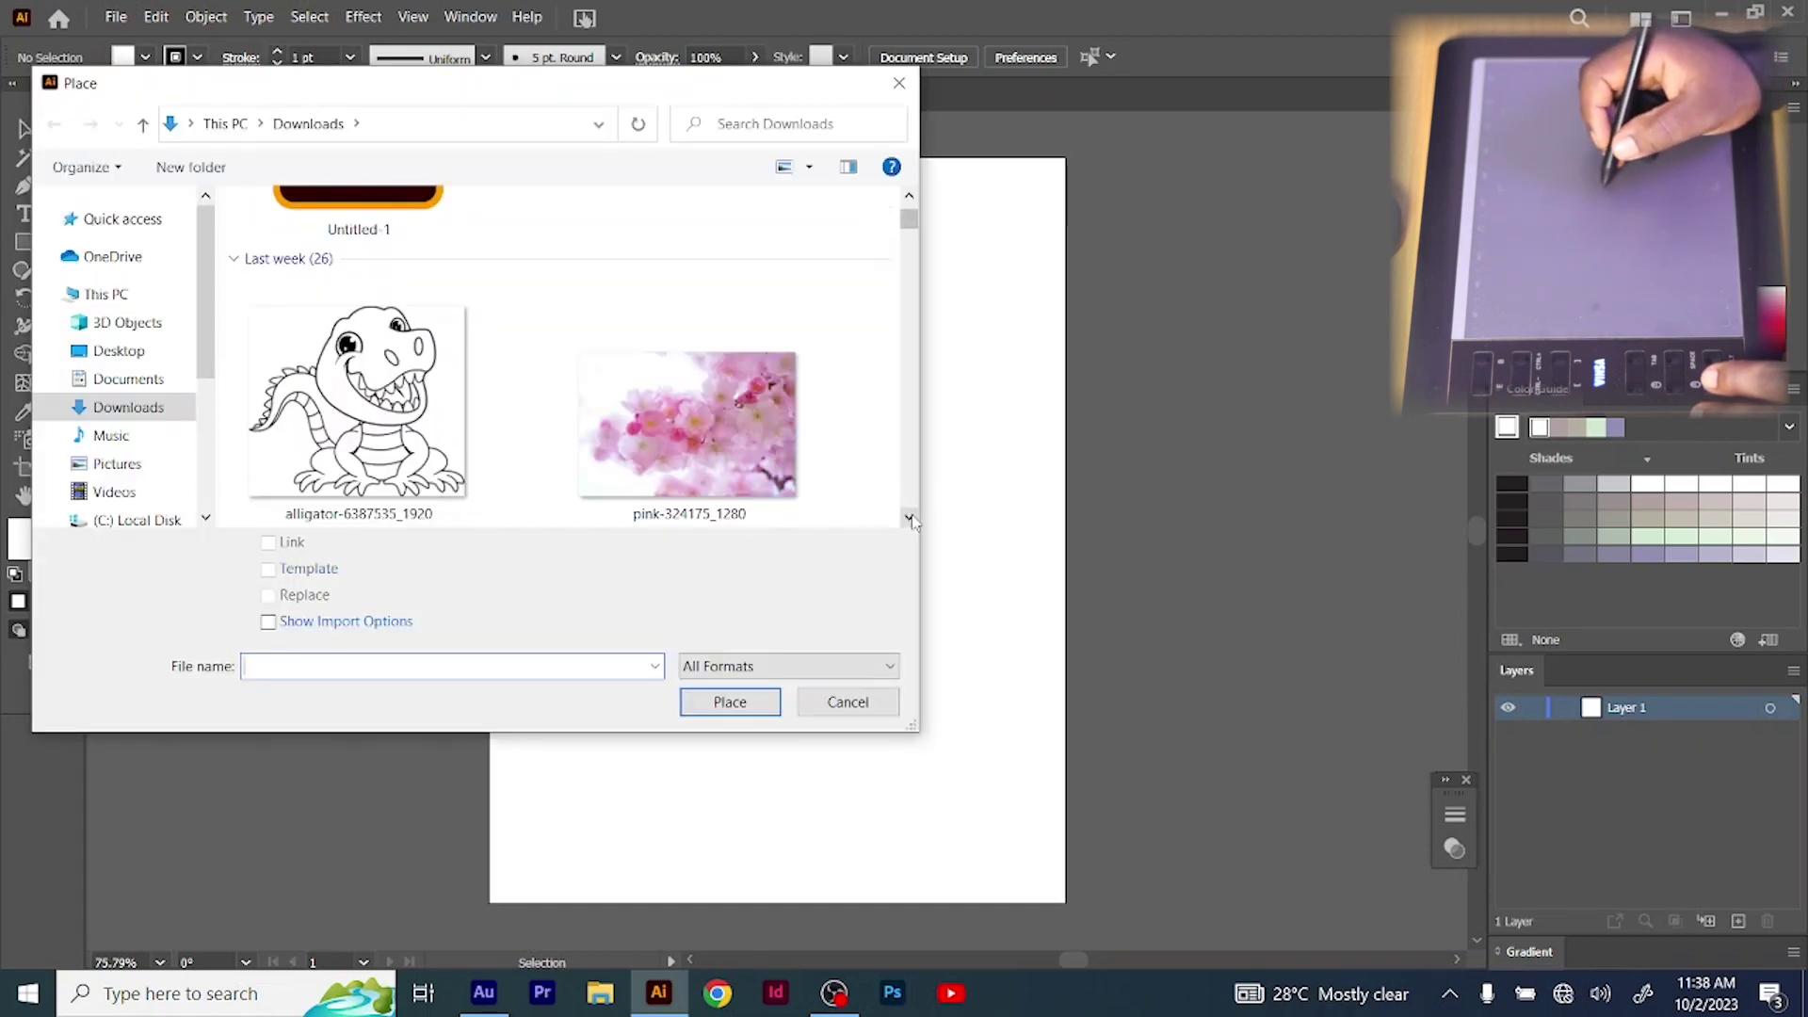
{"action": "left_click", "coordinate": [357, 445]}
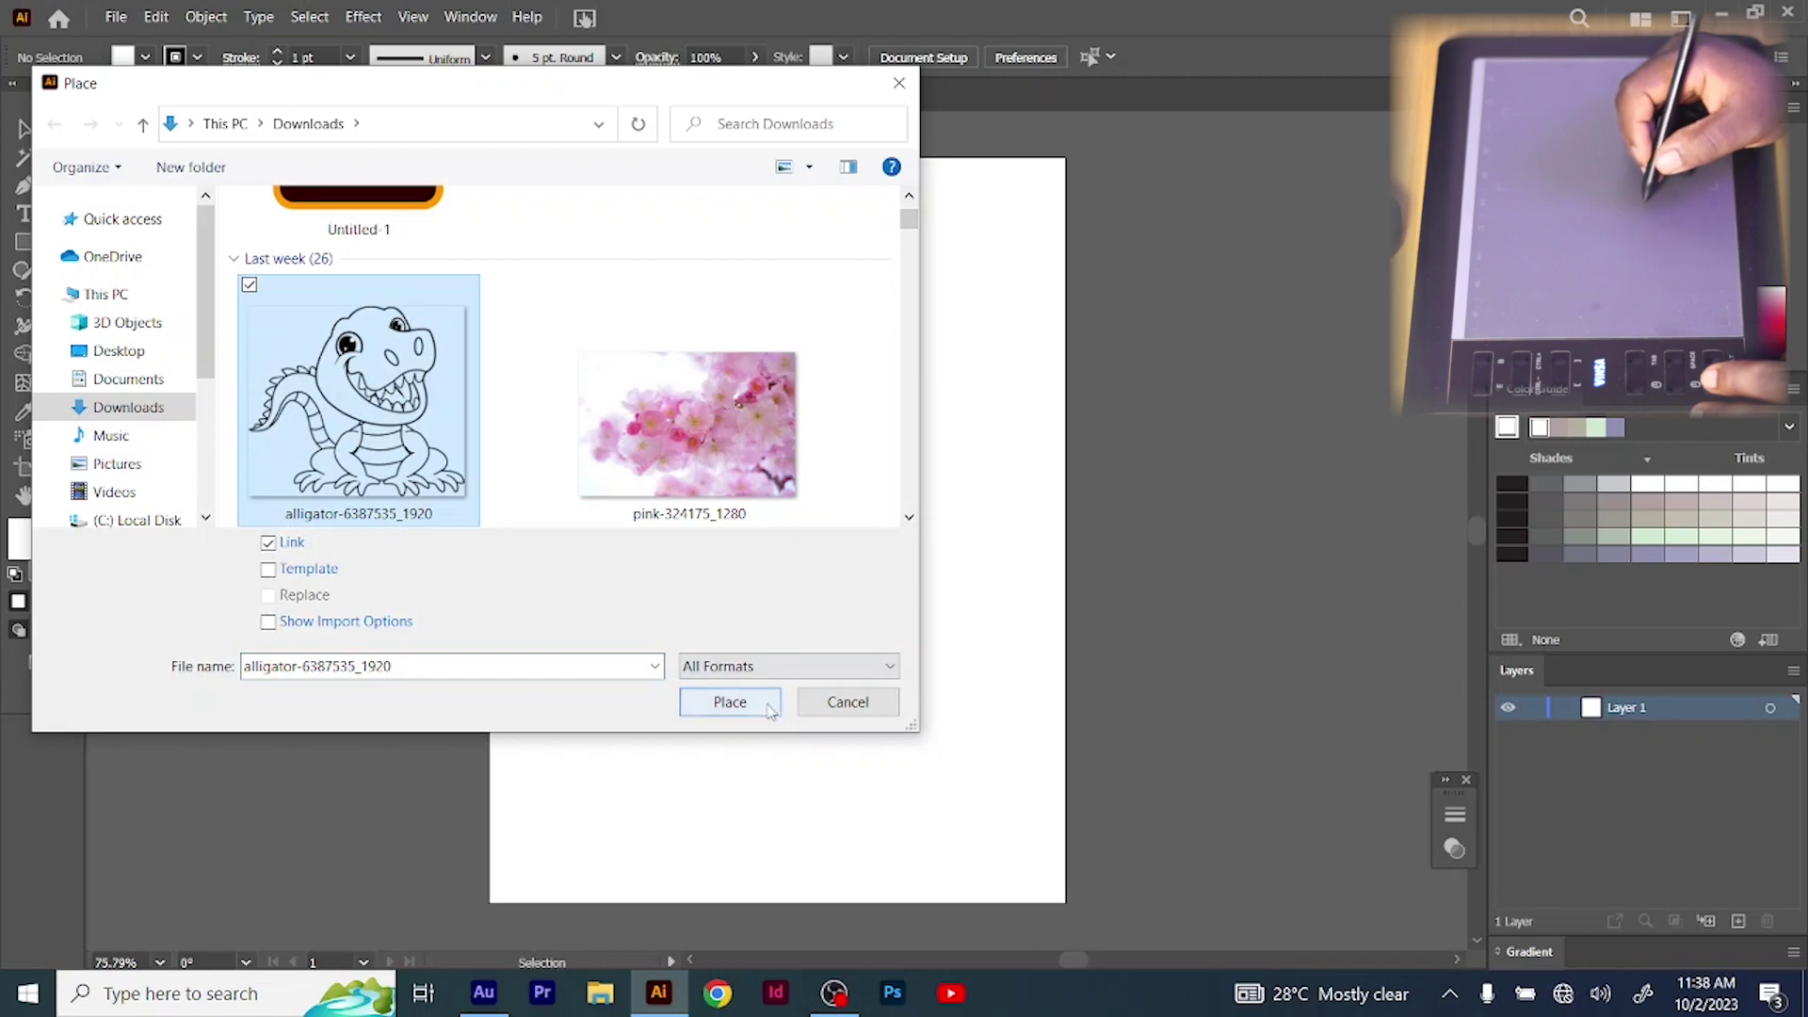
{"action": "left_click", "coordinate": [729, 702]}
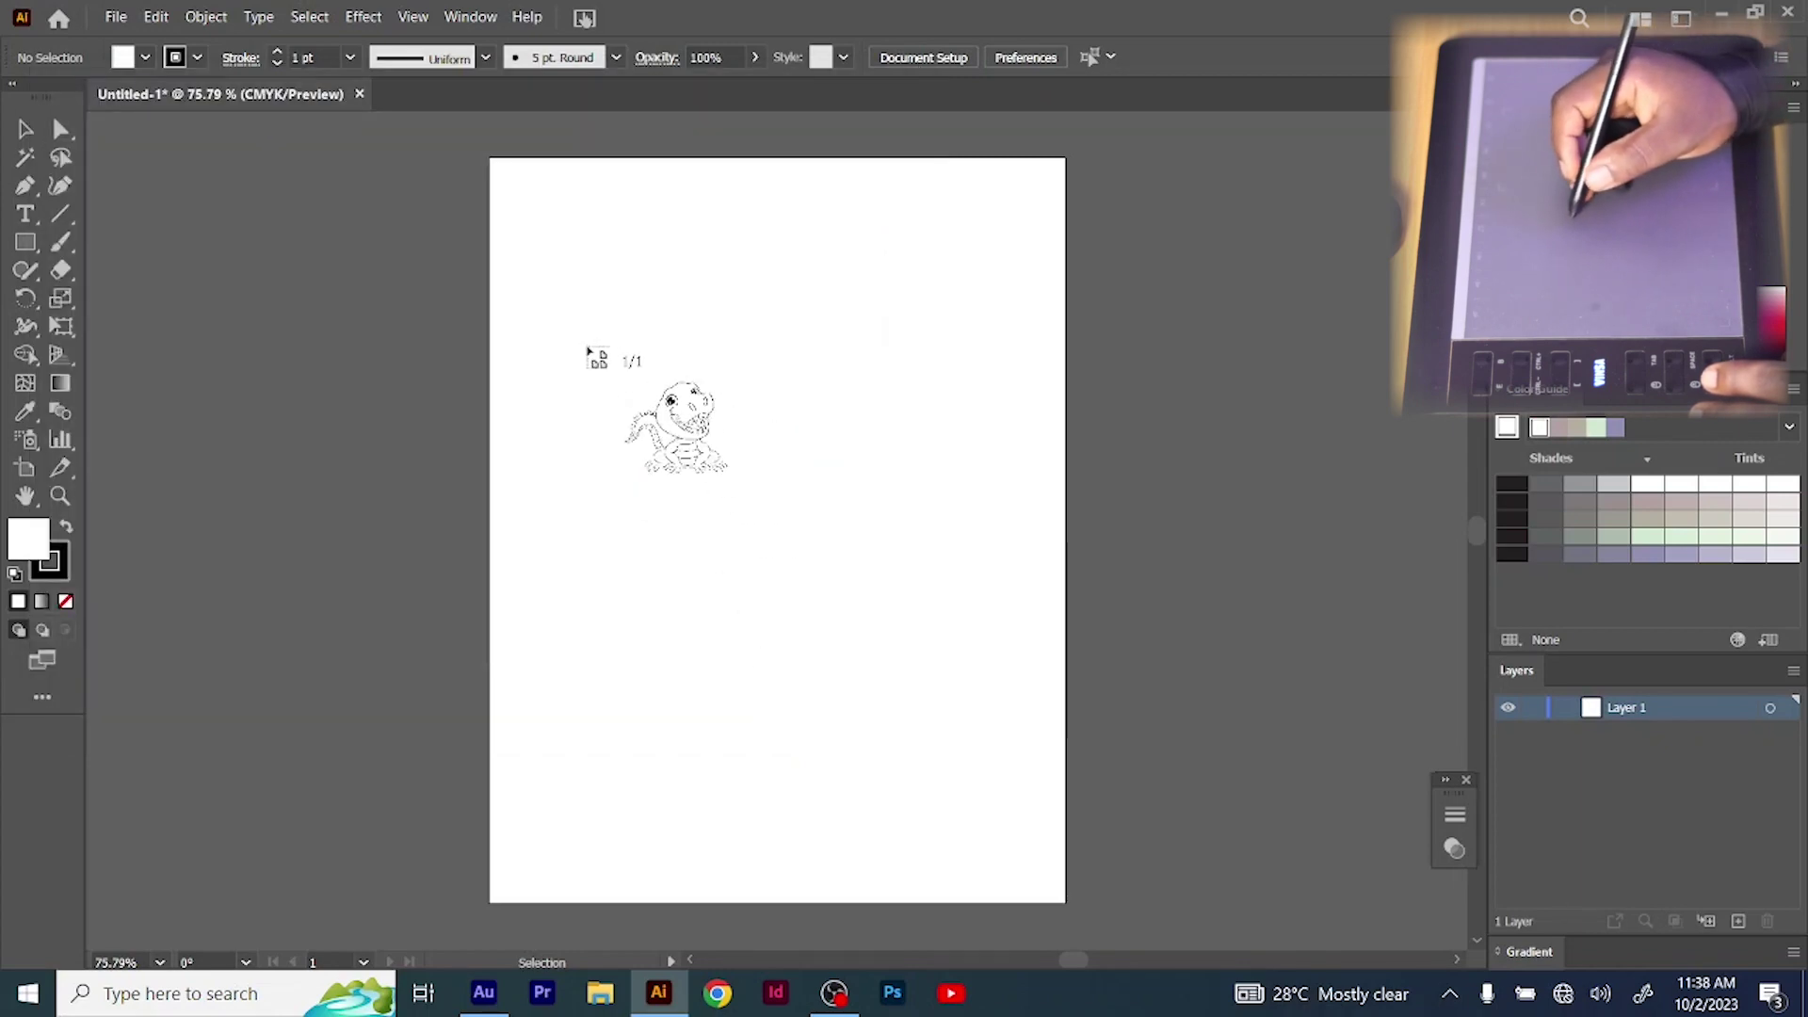
{"action": "left_click", "coordinate": [595, 312]}
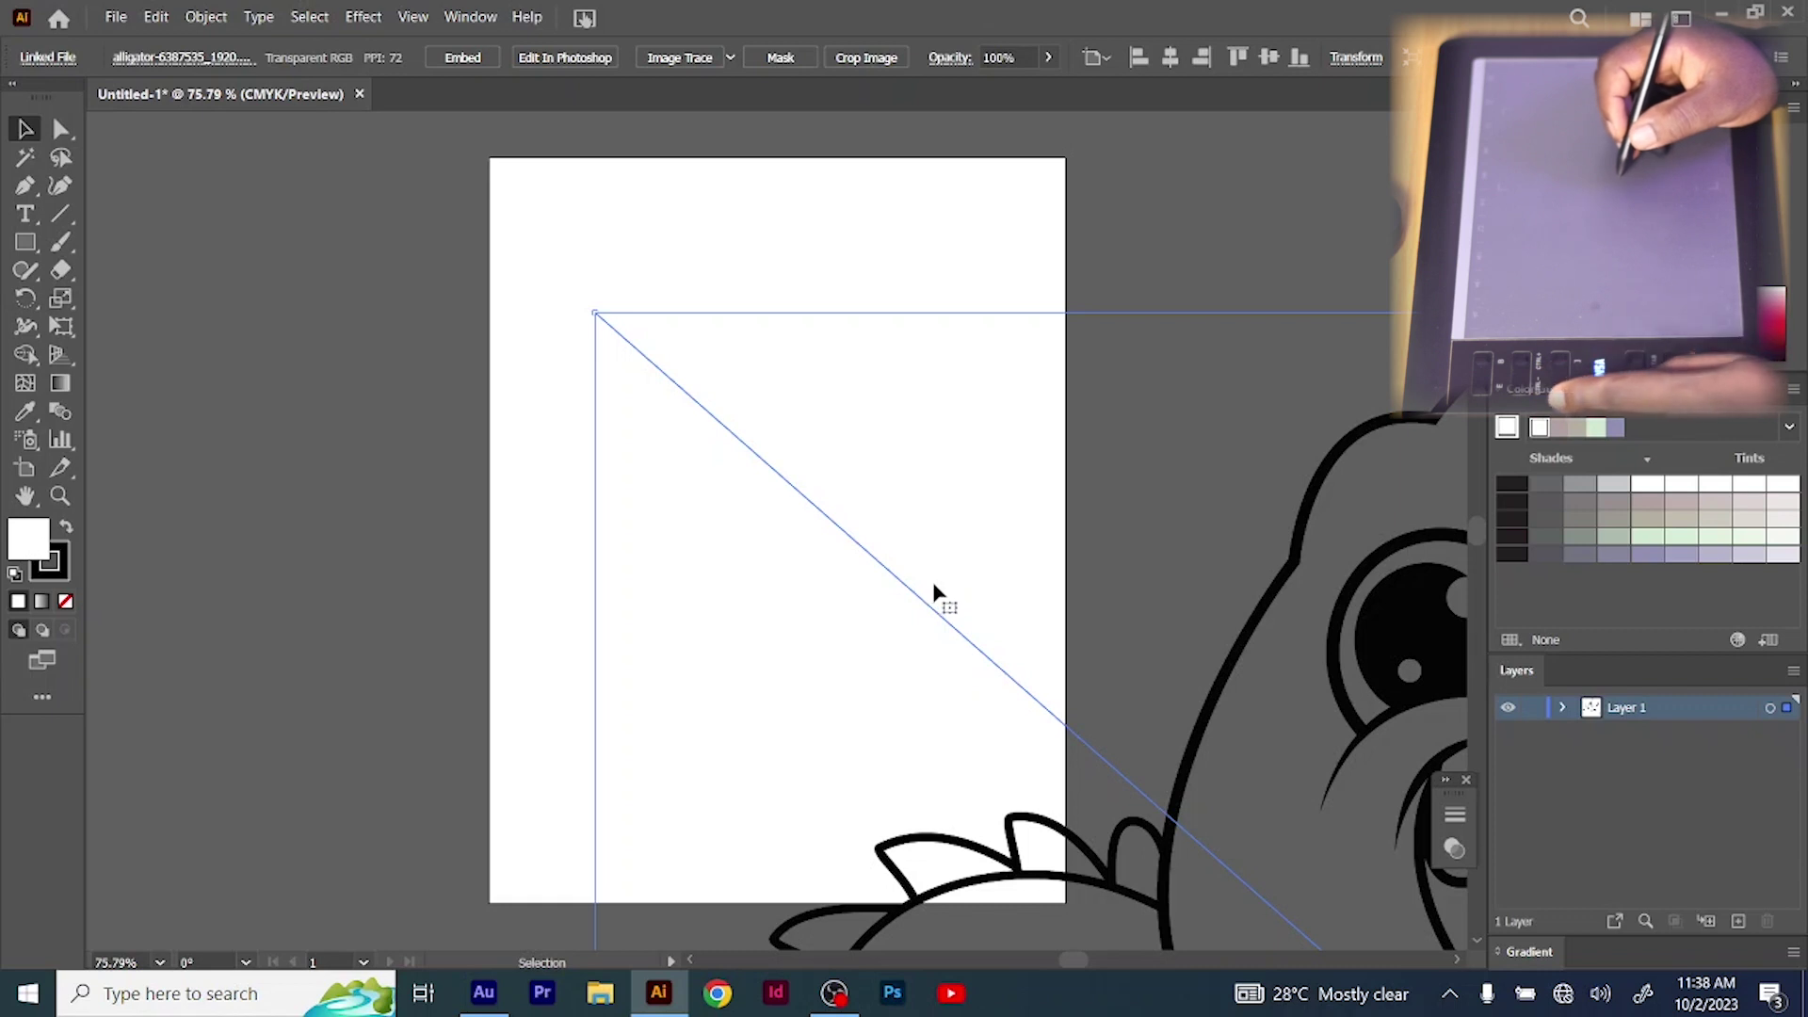
Scale the placed alligator image down to fit the artboard's width and centre it on the artboard
{"action": "key", "text": "ctrl+minus"}
{"action": "key", "text": "ctrl+minus"}
{"action": "key", "text": "ctrl+minus"}
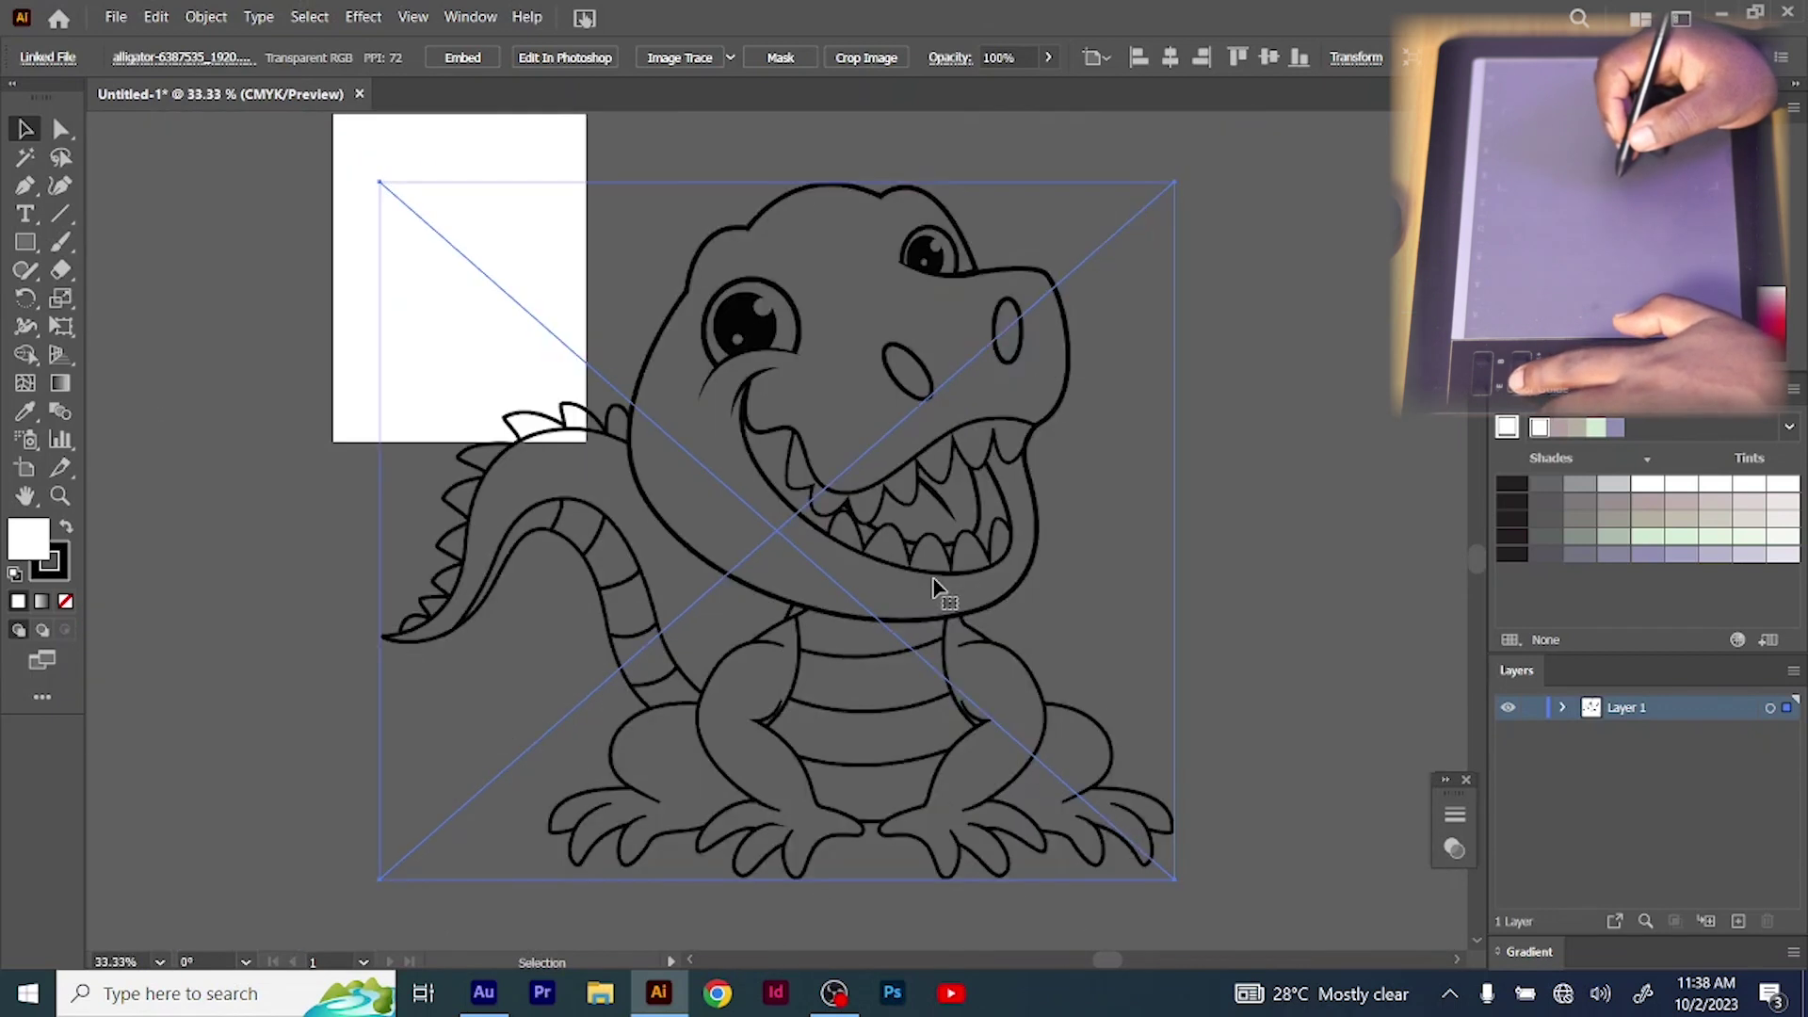
{"action": "key", "text": "ctrl+minus"}
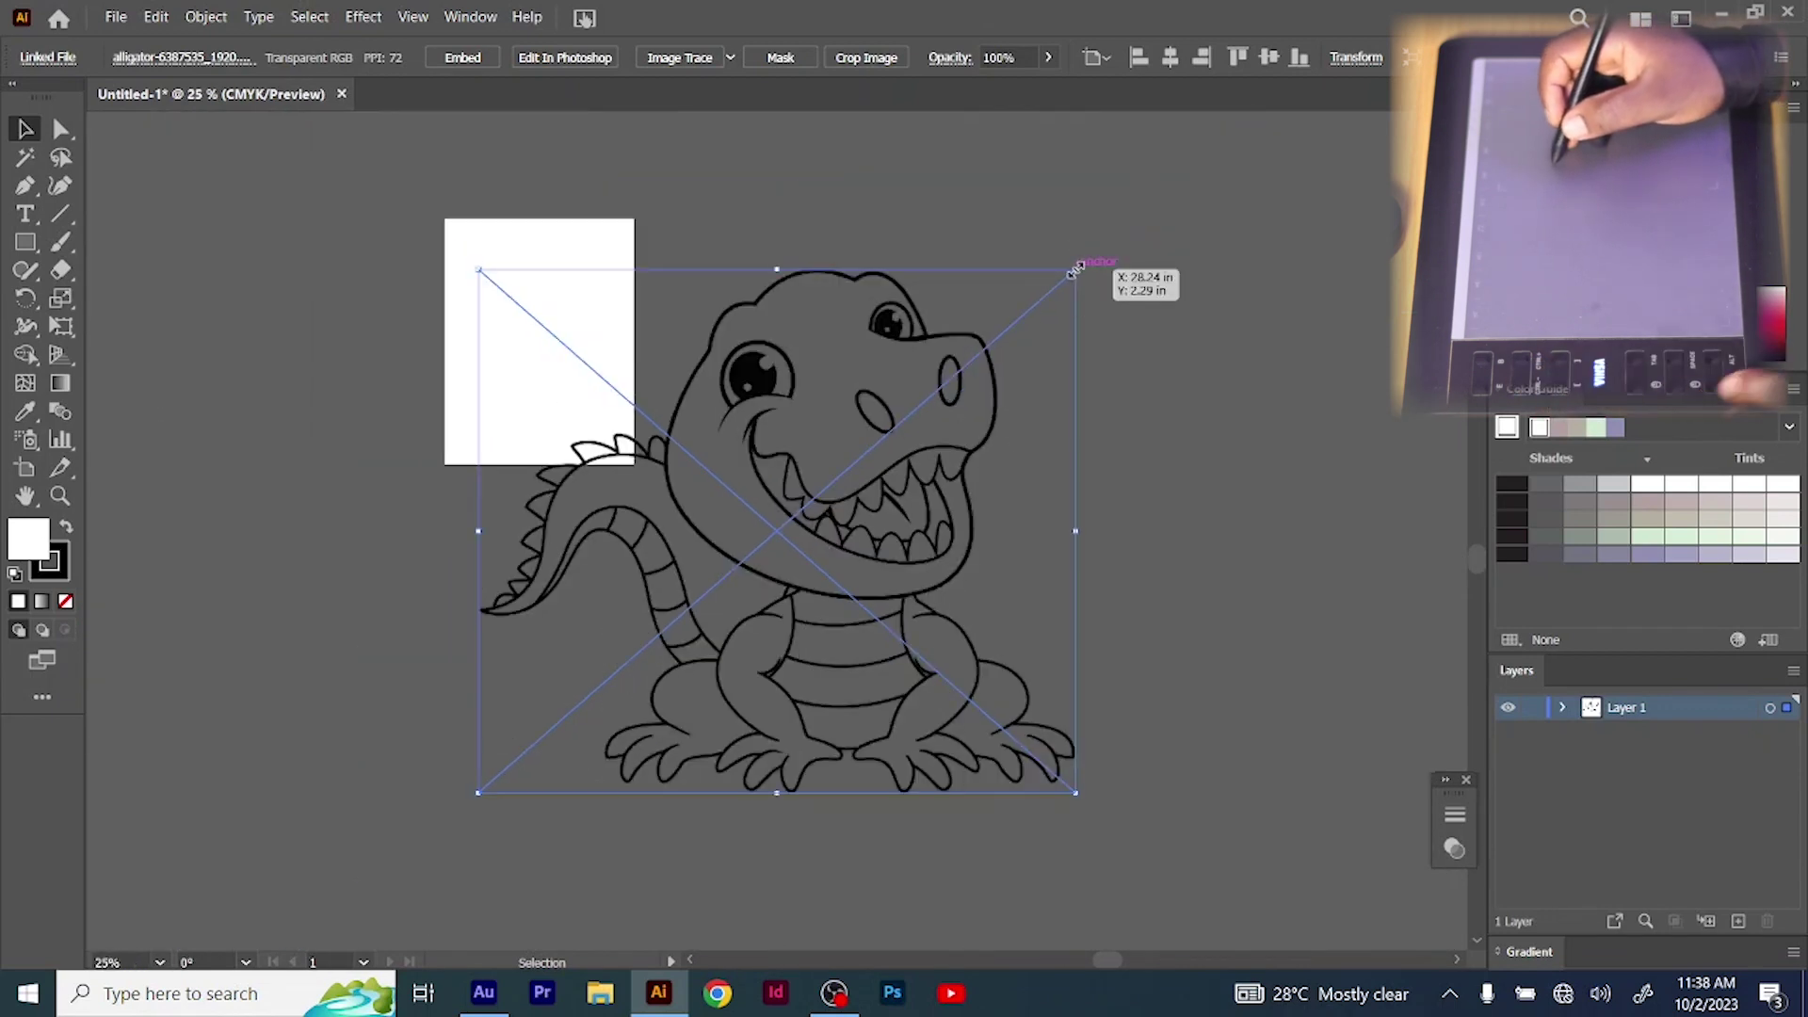
{"action": "left_click_drag", "start_coordinate": [1072, 275], "coordinate": [671, 610]}
{"action": "left_click_drag", "start_coordinate": [586, 702], "coordinate": [537, 341]}
{"action": "left_click_drag", "start_coordinate": [629, 248], "coordinate": [588, 291]}
{"action": "mouse_move", "coordinate": [519, 384]}
{"action": "left_mouse_down"}
{"action": "mouse_move", "coordinate": [549, 347]}
{"action": "mouse_move", "coordinate": [551, 370]}
{"action": "left_mouse_up"}
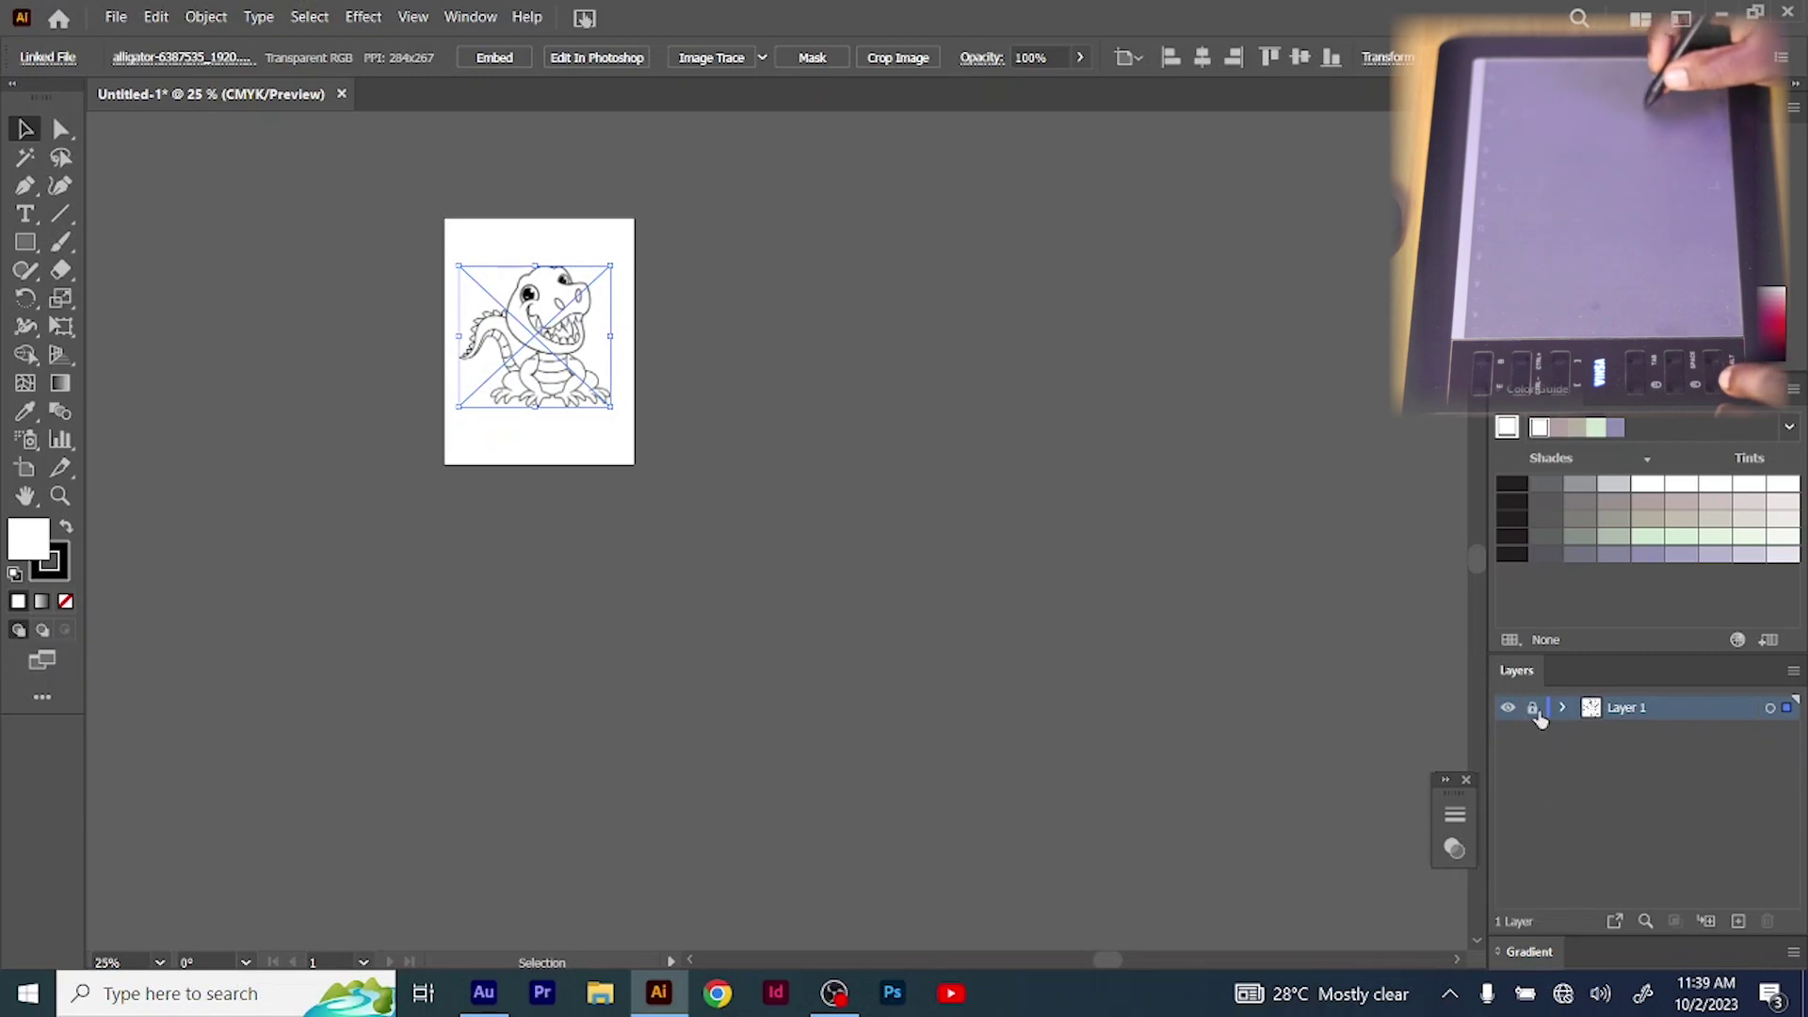
Lock Layer 1 as a template layer and add a new layer above it
{"action": "left_click", "coordinate": [1532, 710]}
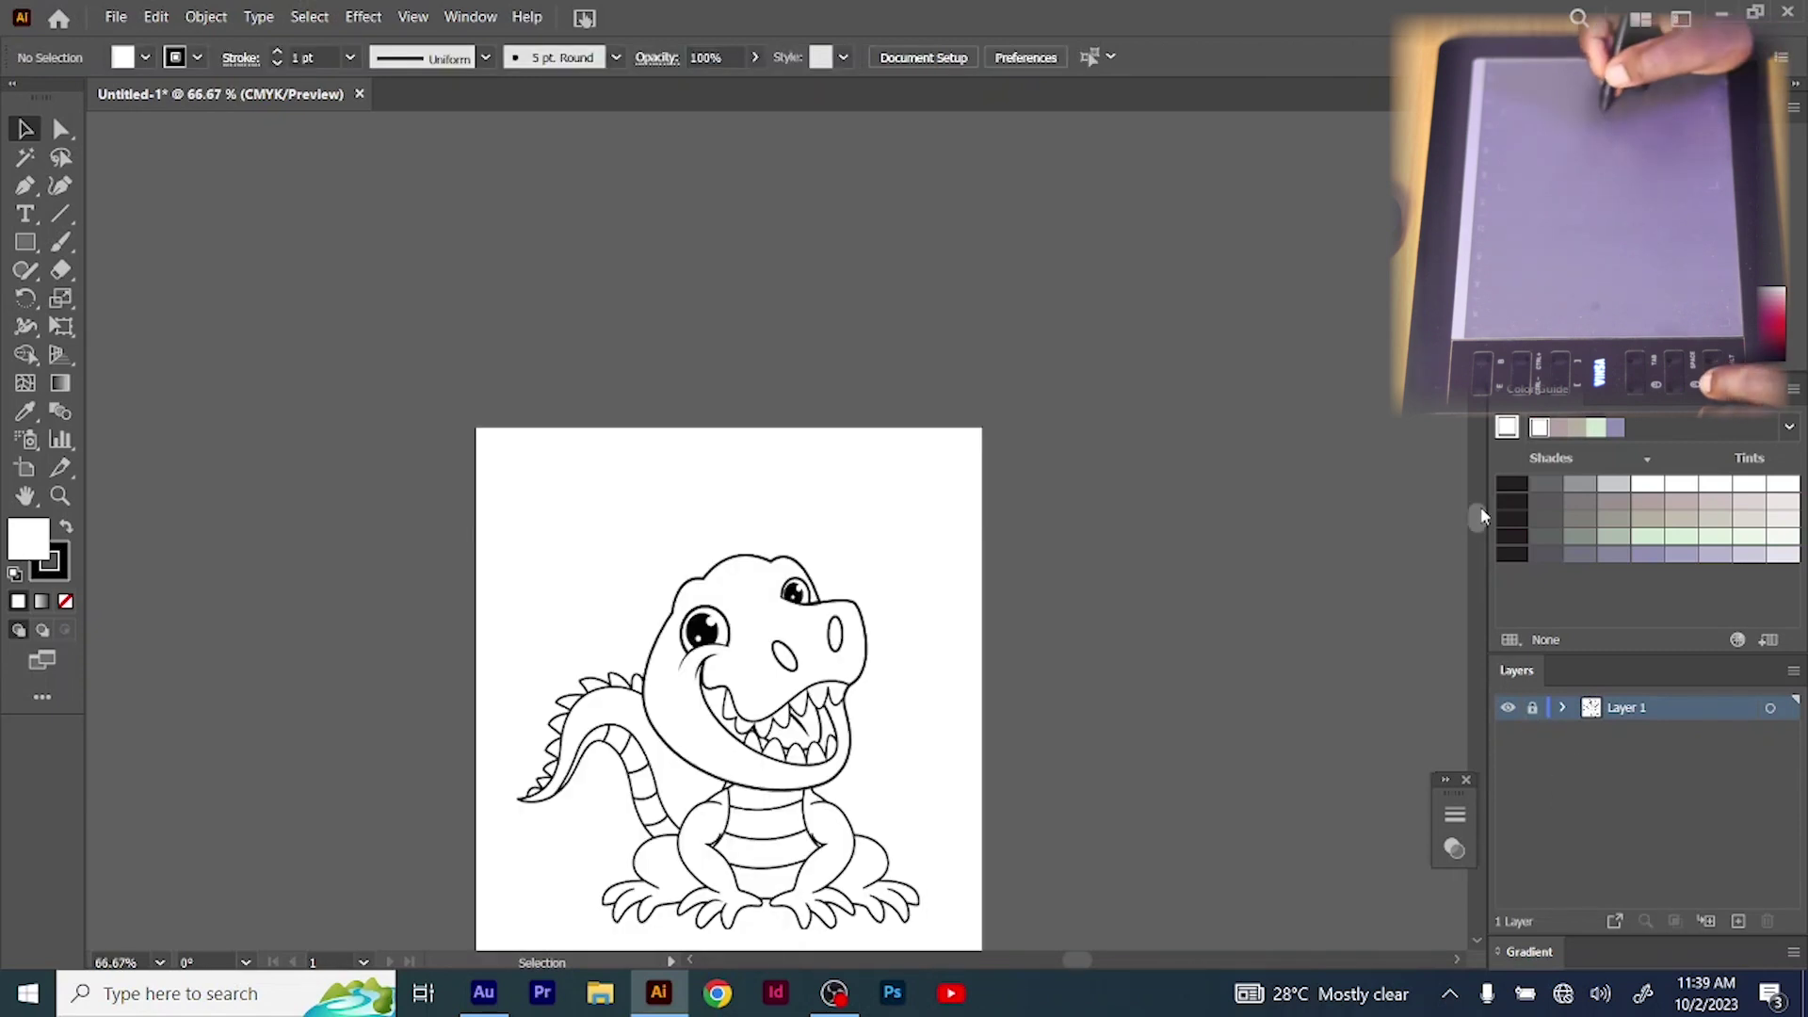
{"action": "left_click_drag", "start_coordinate": [1480, 512], "coordinate": [1476, 530]}
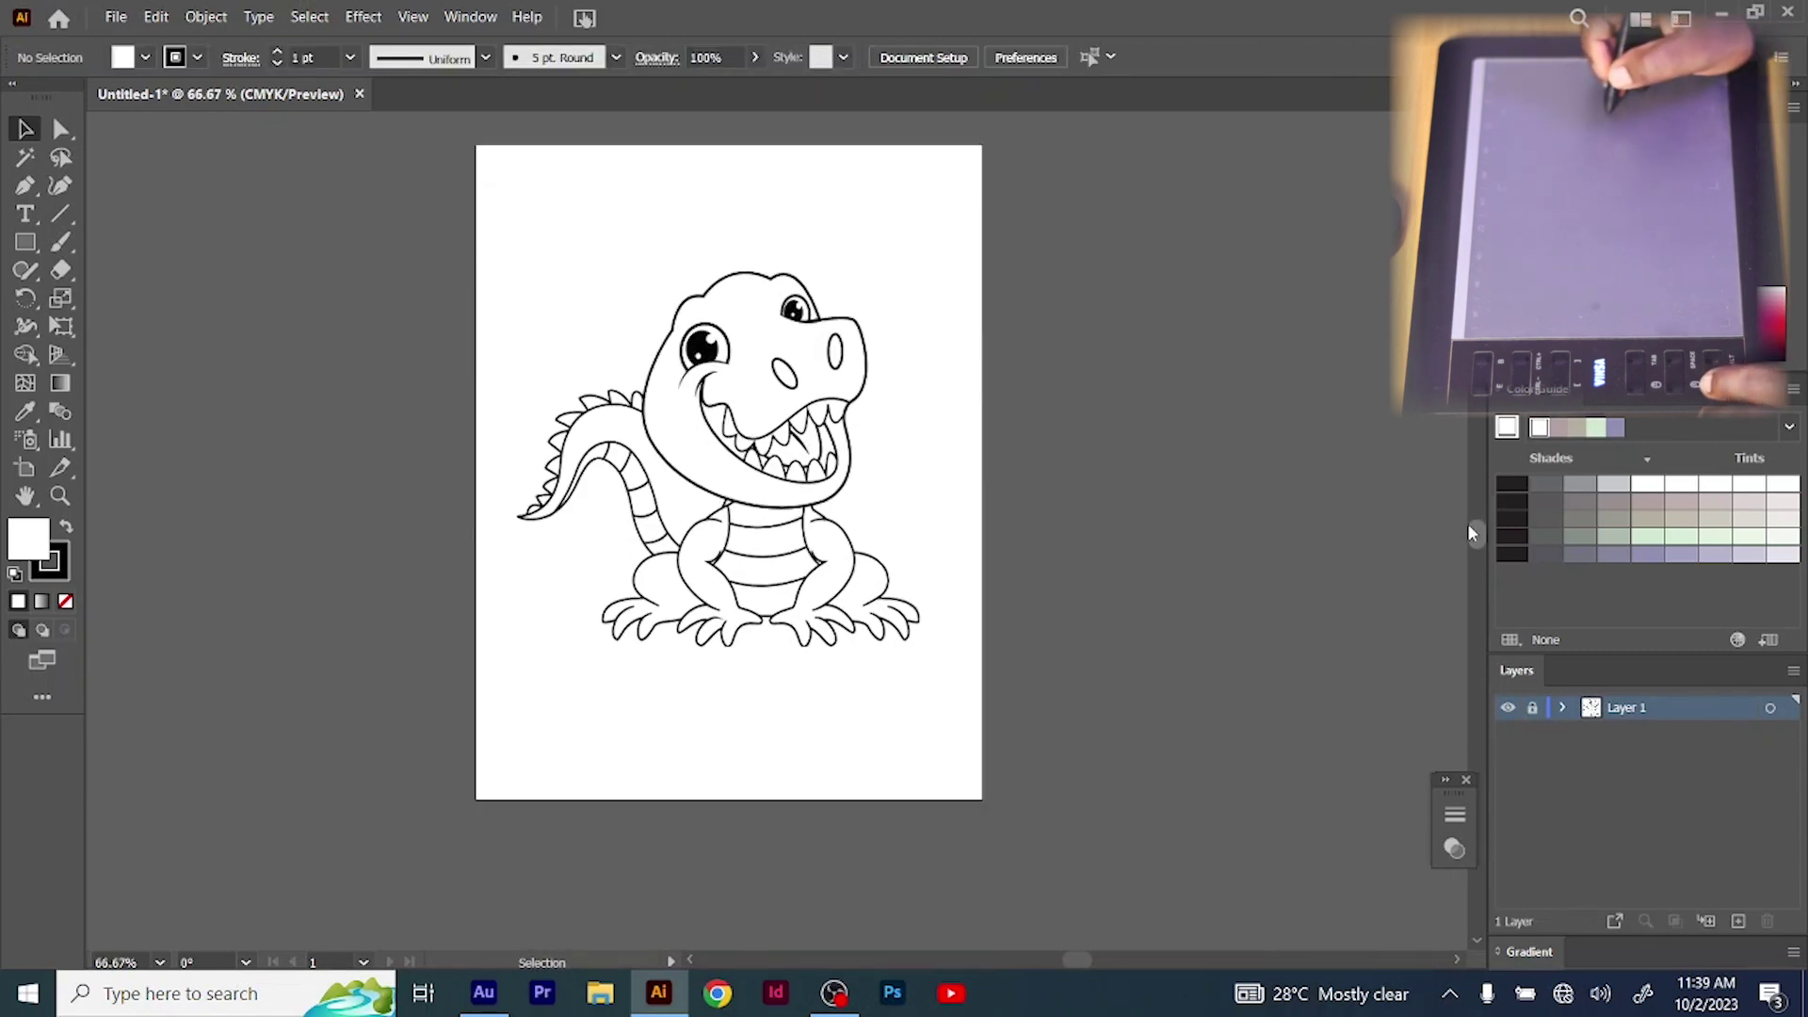
{"action": "double_click", "coordinate": [1685, 708]}
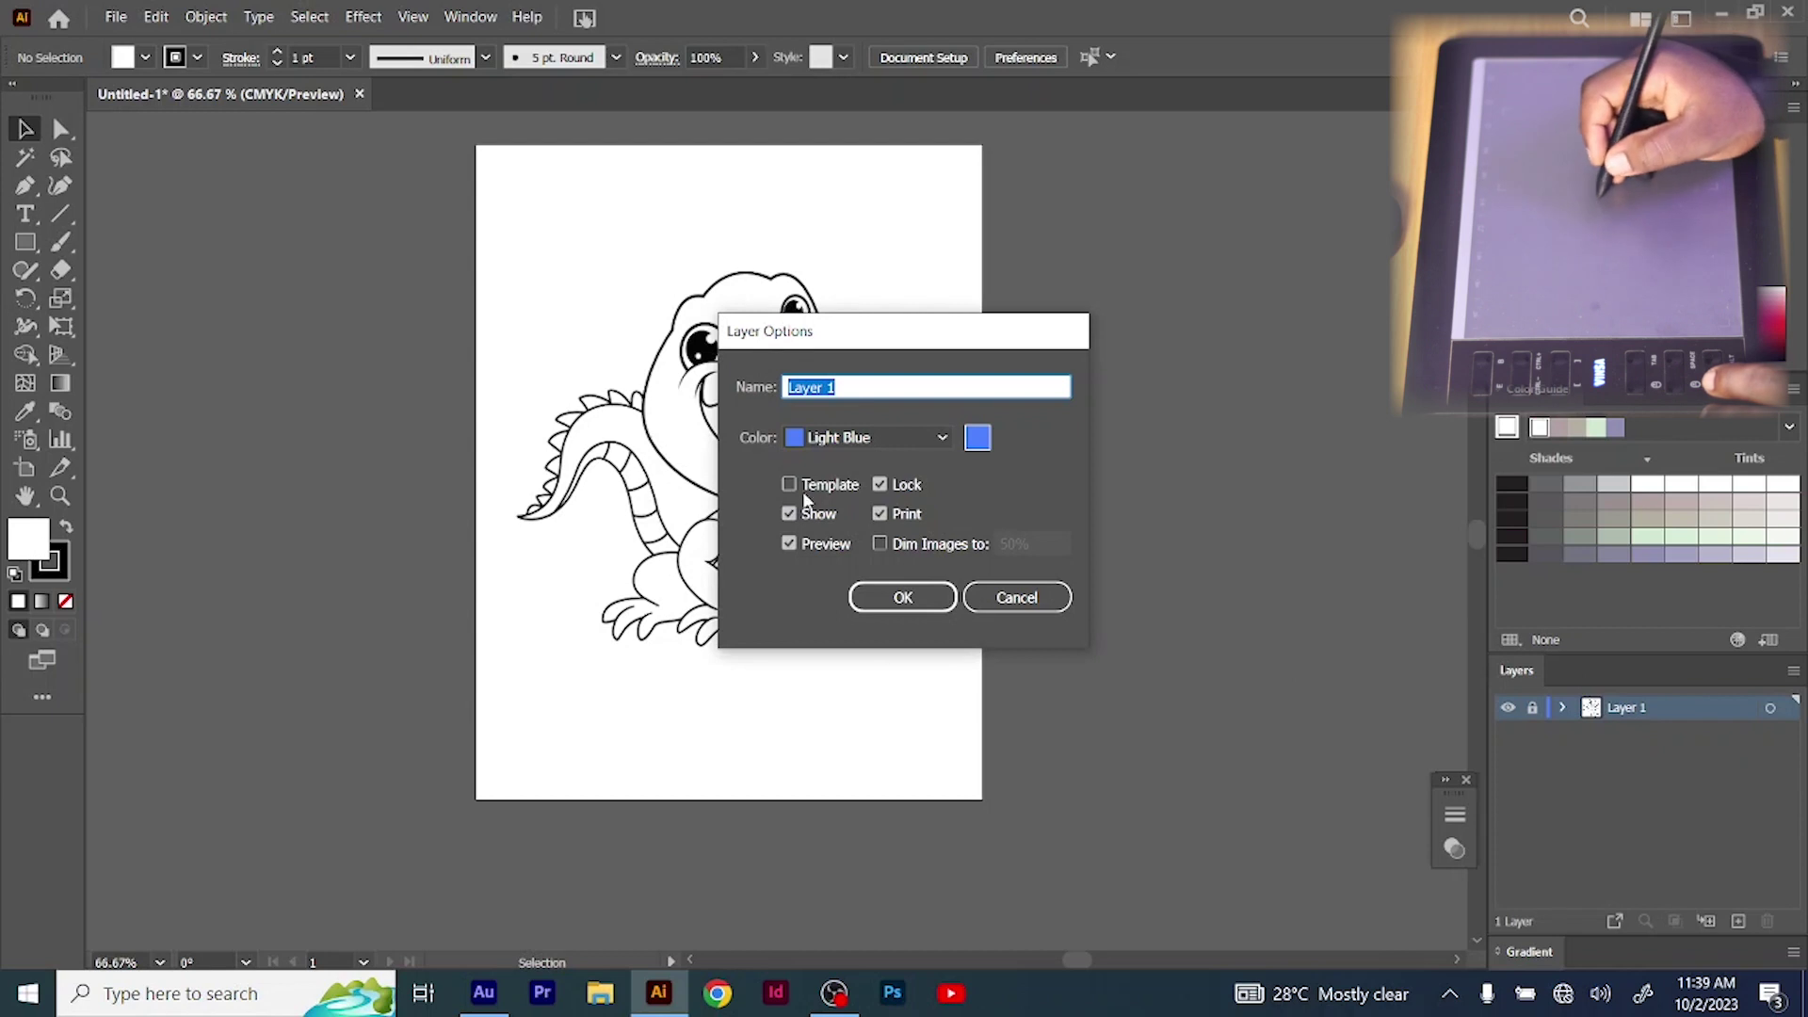
{"action": "left_click", "coordinate": [791, 485]}
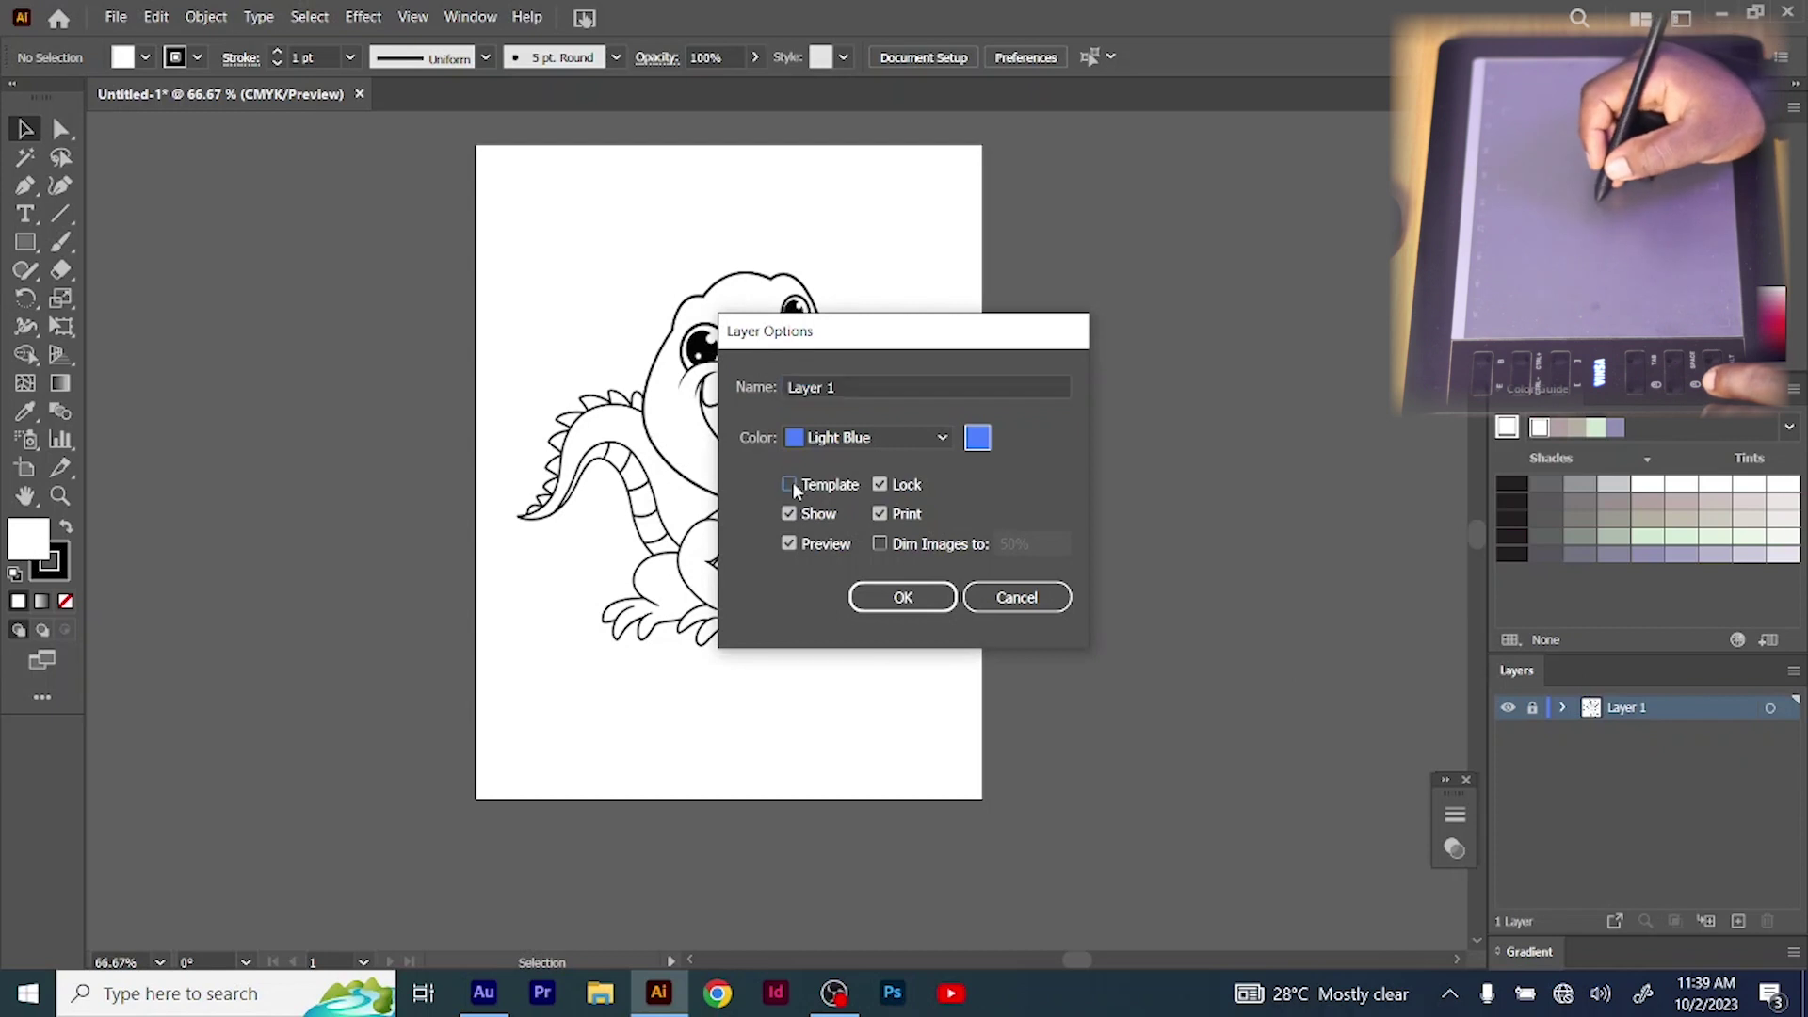
{"action": "left_click", "coordinate": [911, 606]}
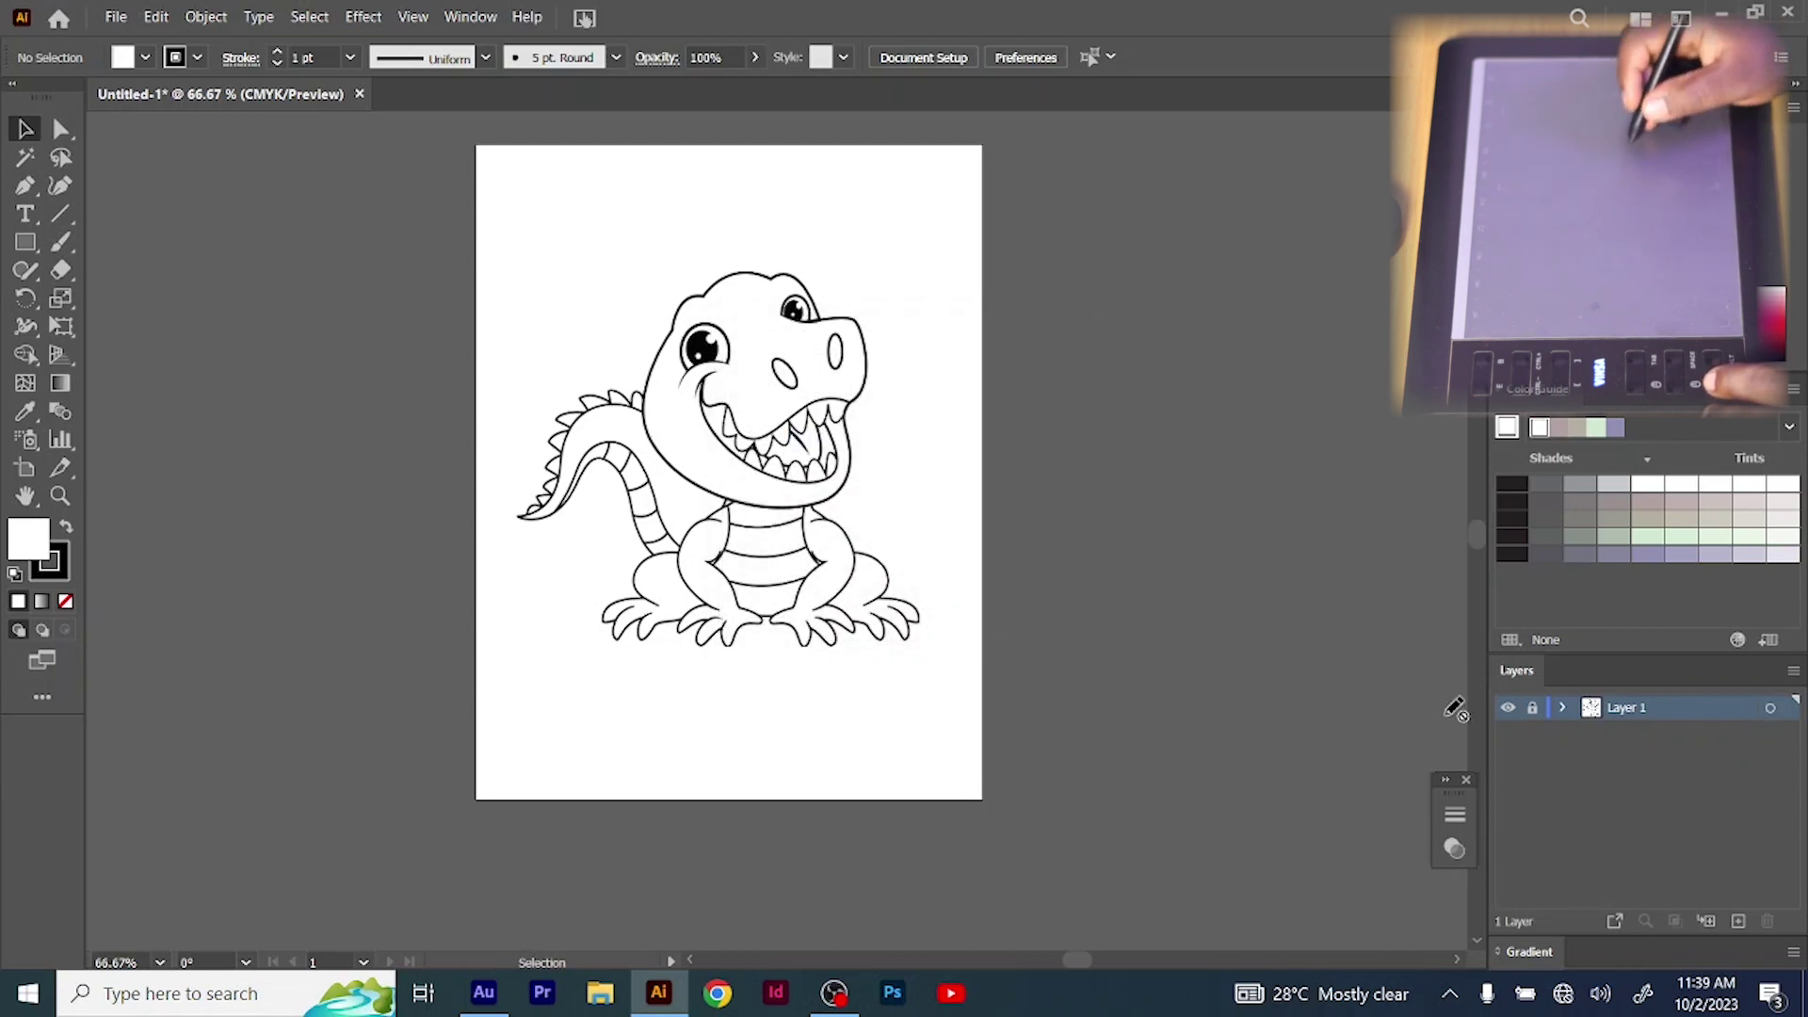
{"action": "left_click", "coordinate": [1738, 922]}
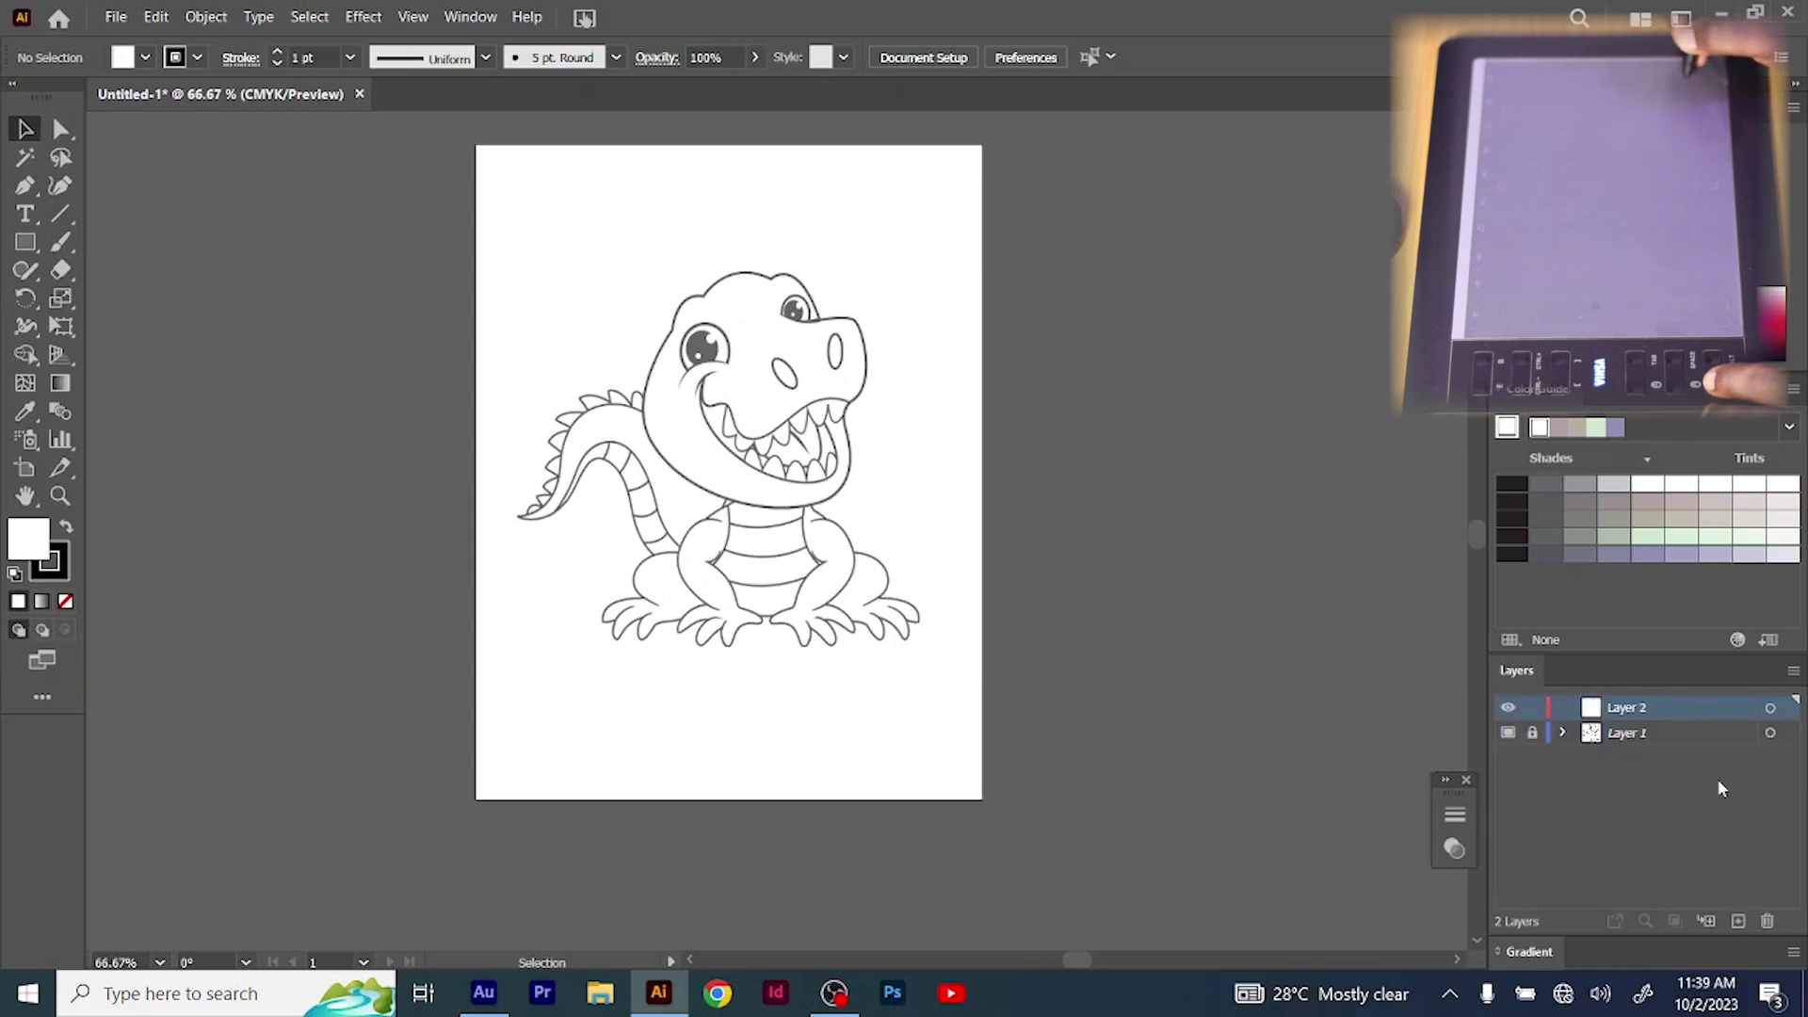
Activate the Pen tool with the fill set to none for tracing the alligator's head
{"action": "key", "text": "ctrl+="}
{"action": "key", "text": "ctrl+="}
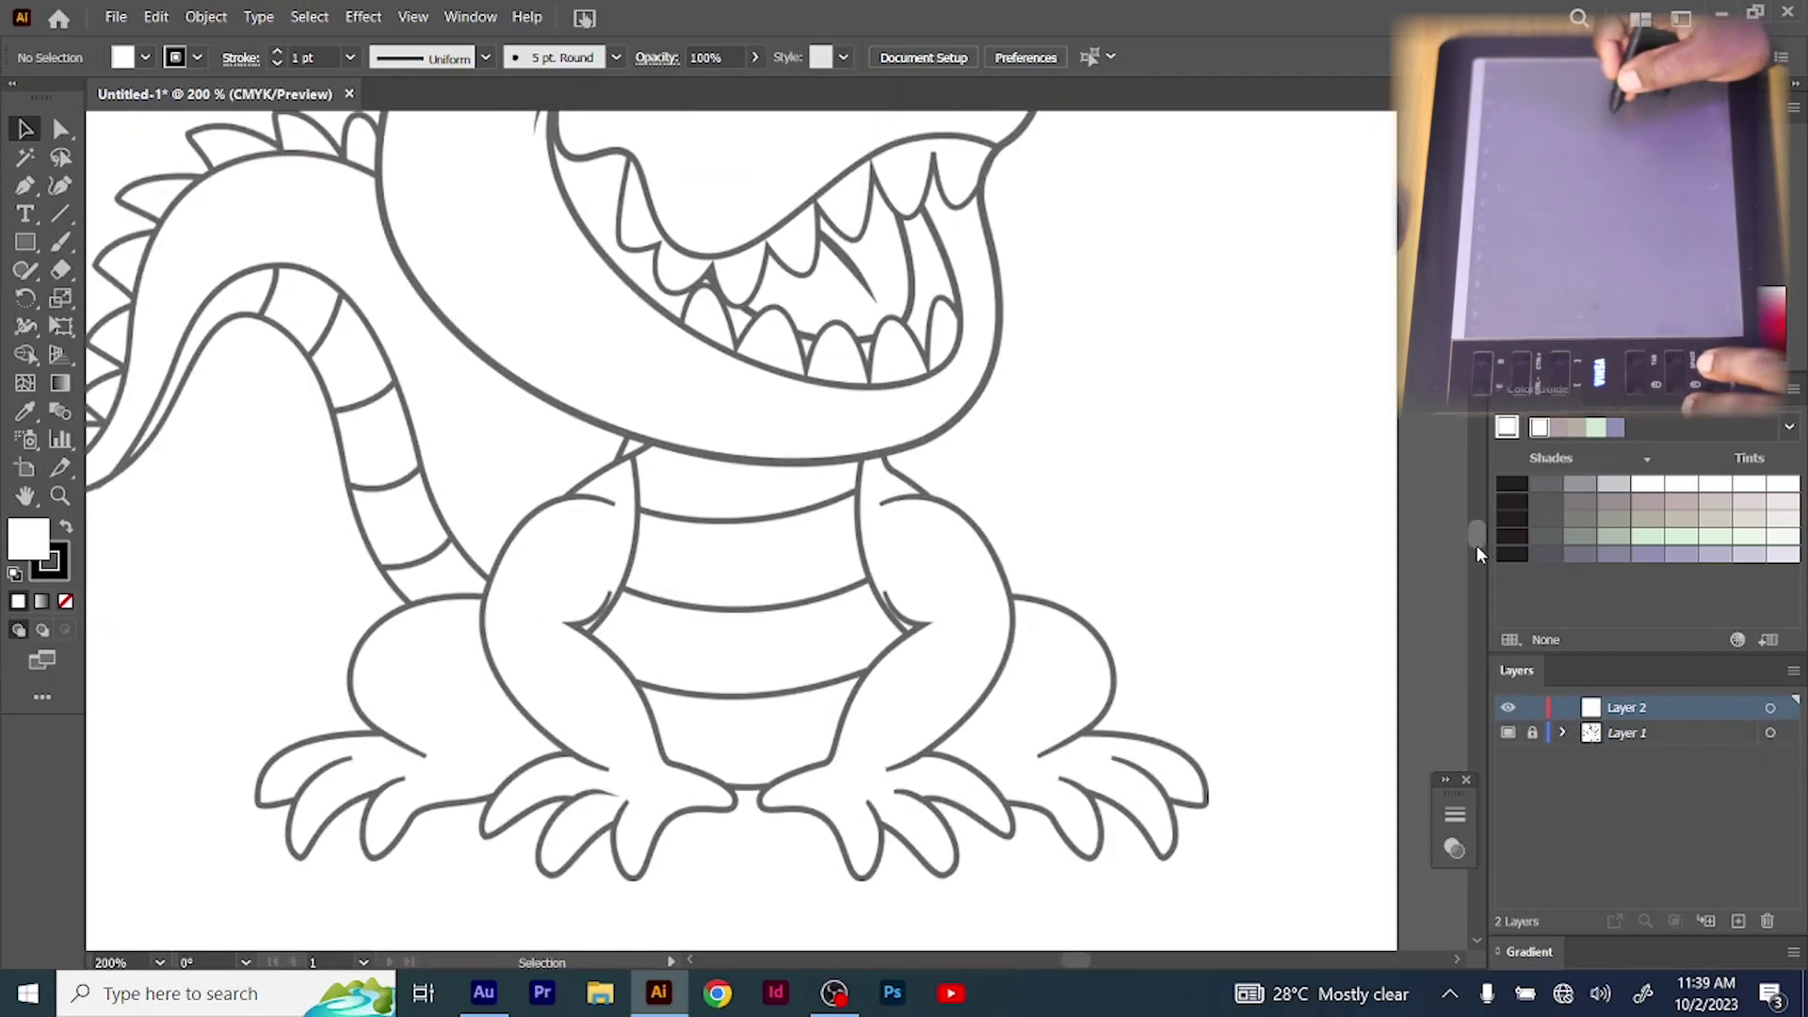
{"action": "key", "text": "ctrl+="}
{"action": "left_click_drag", "start_coordinate": [1481, 534], "coordinate": [1482, 537]}
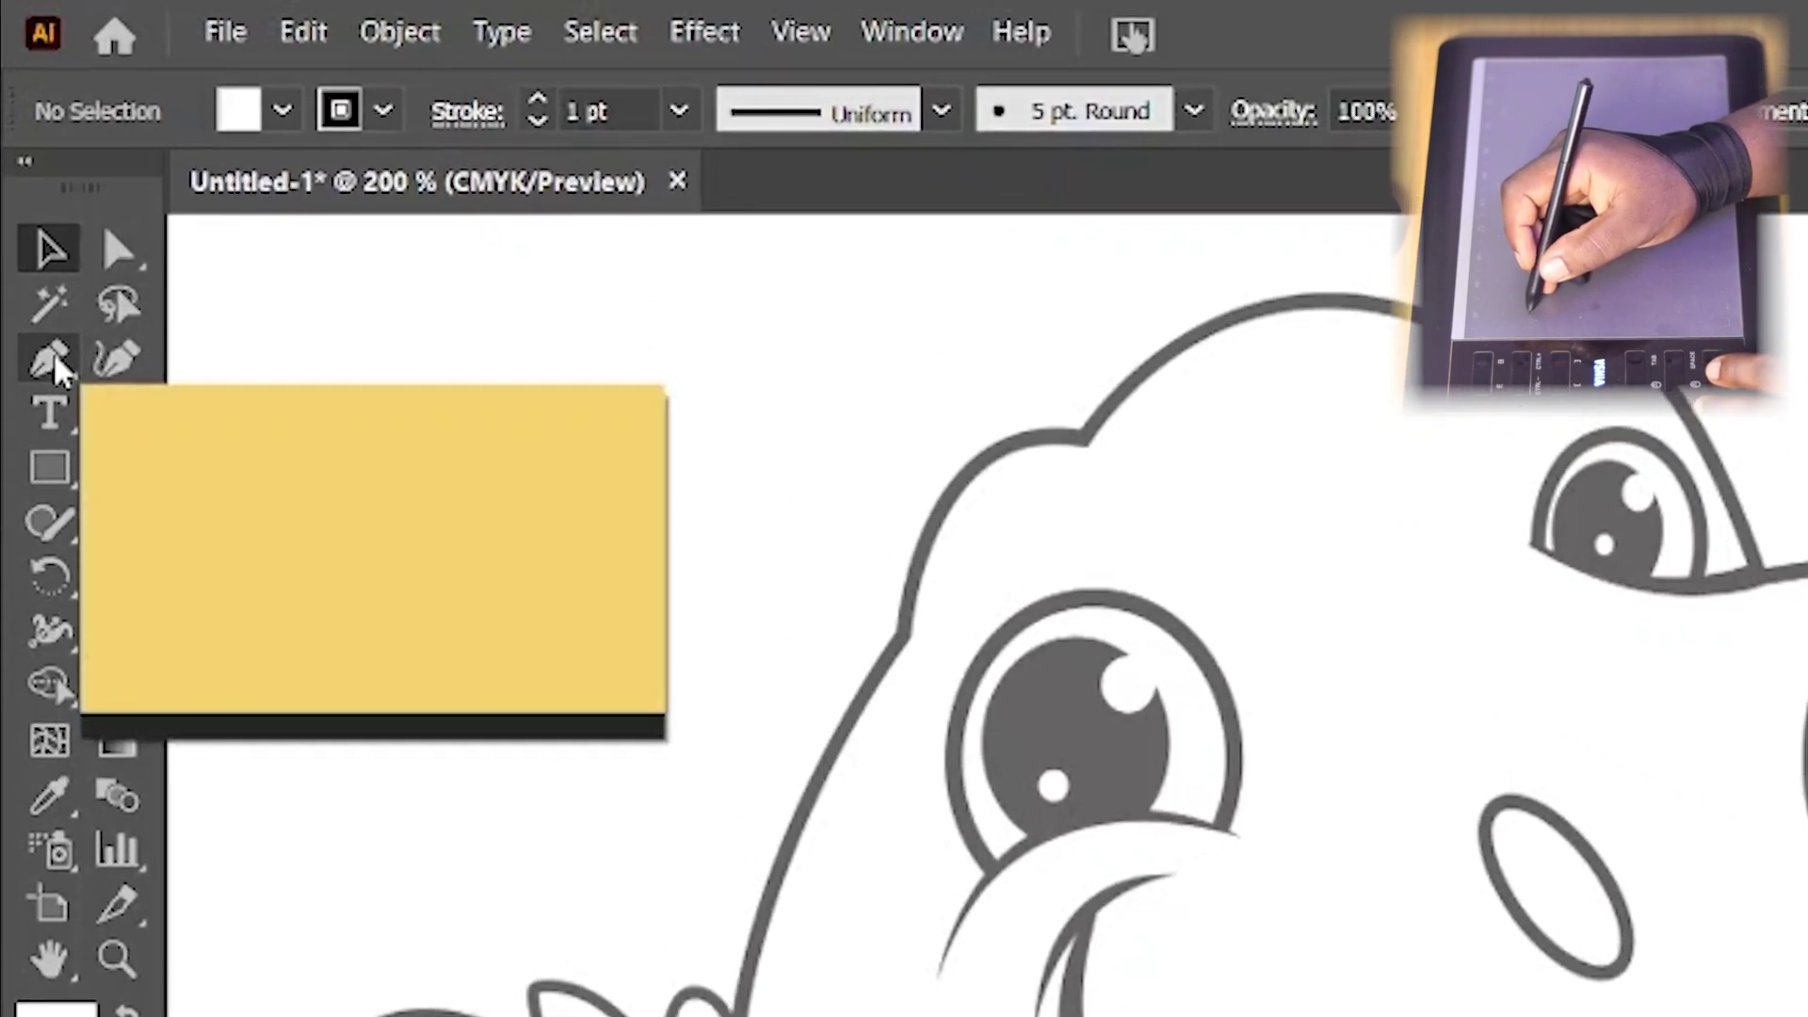
{"action": "left_click", "coordinate": [56, 371]}
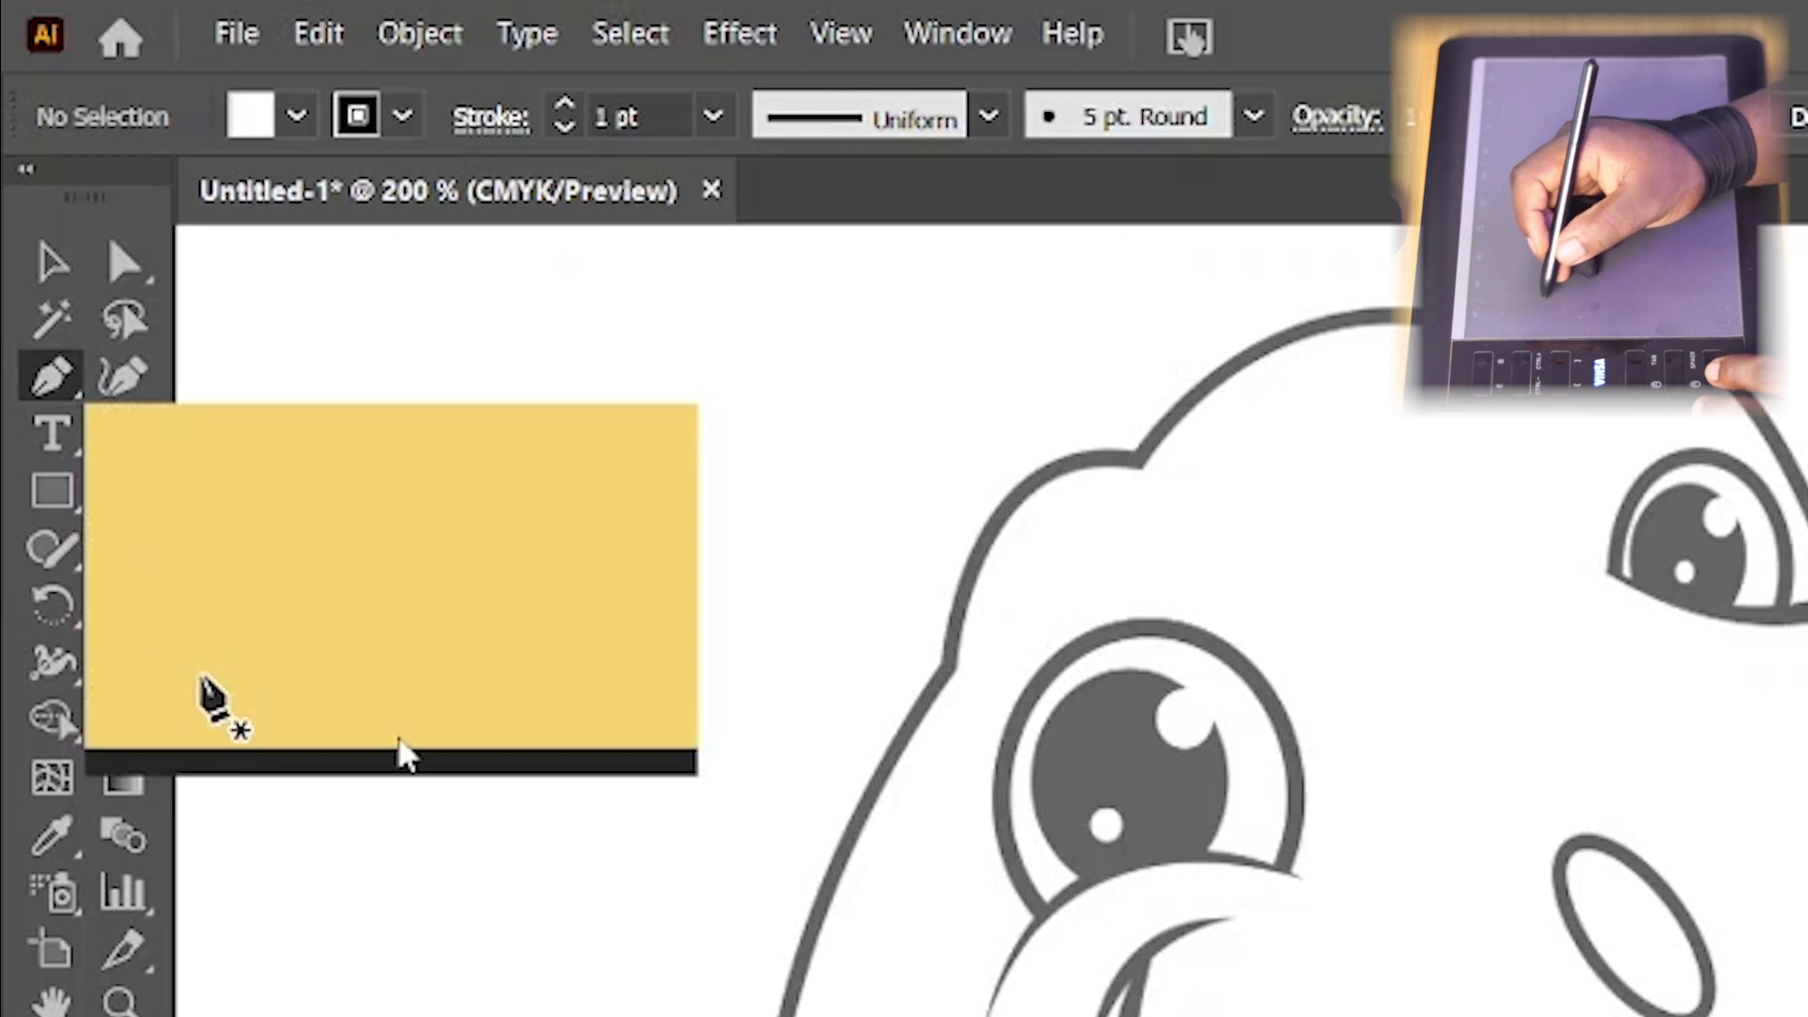
{"action": "left_click", "coordinate": [296, 119]}
{"action": "left_click", "coordinate": [33, 198]}
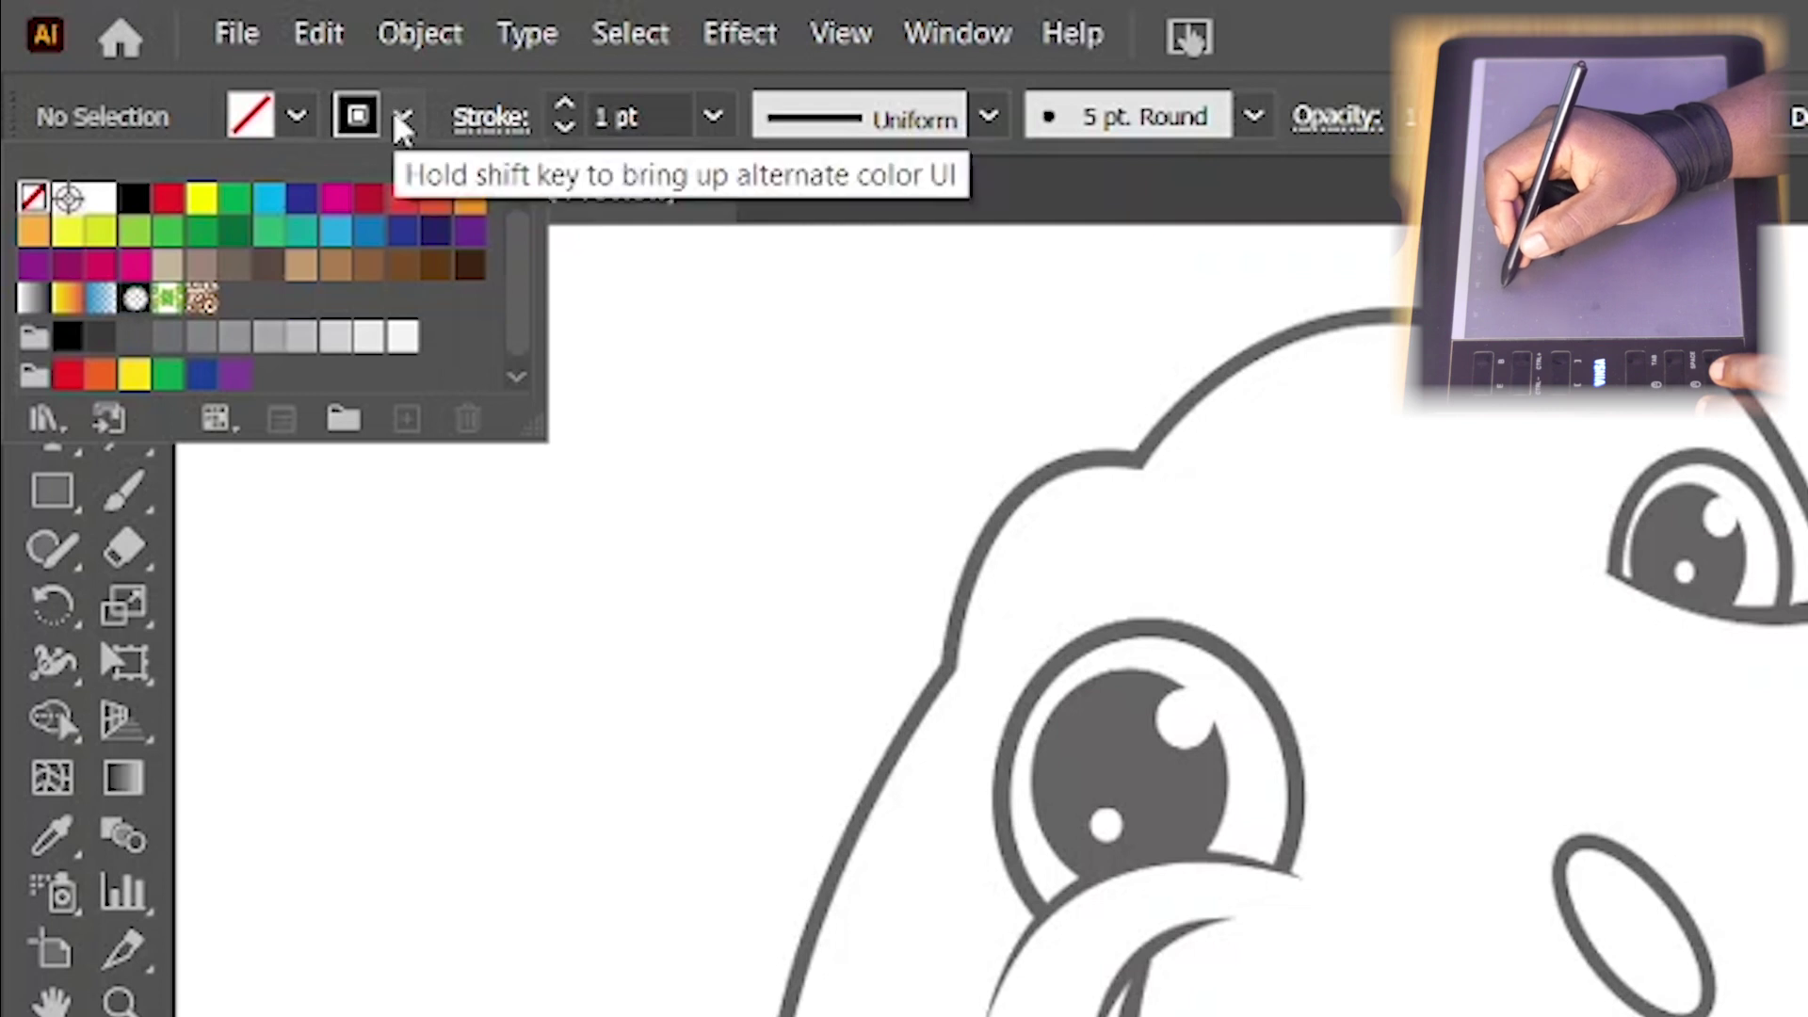
Try a yellow stroke colour, returning the stroke to black
{"action": "left_click", "coordinate": [403, 113]}
{"action": "left_click", "coordinate": [404, 111]}
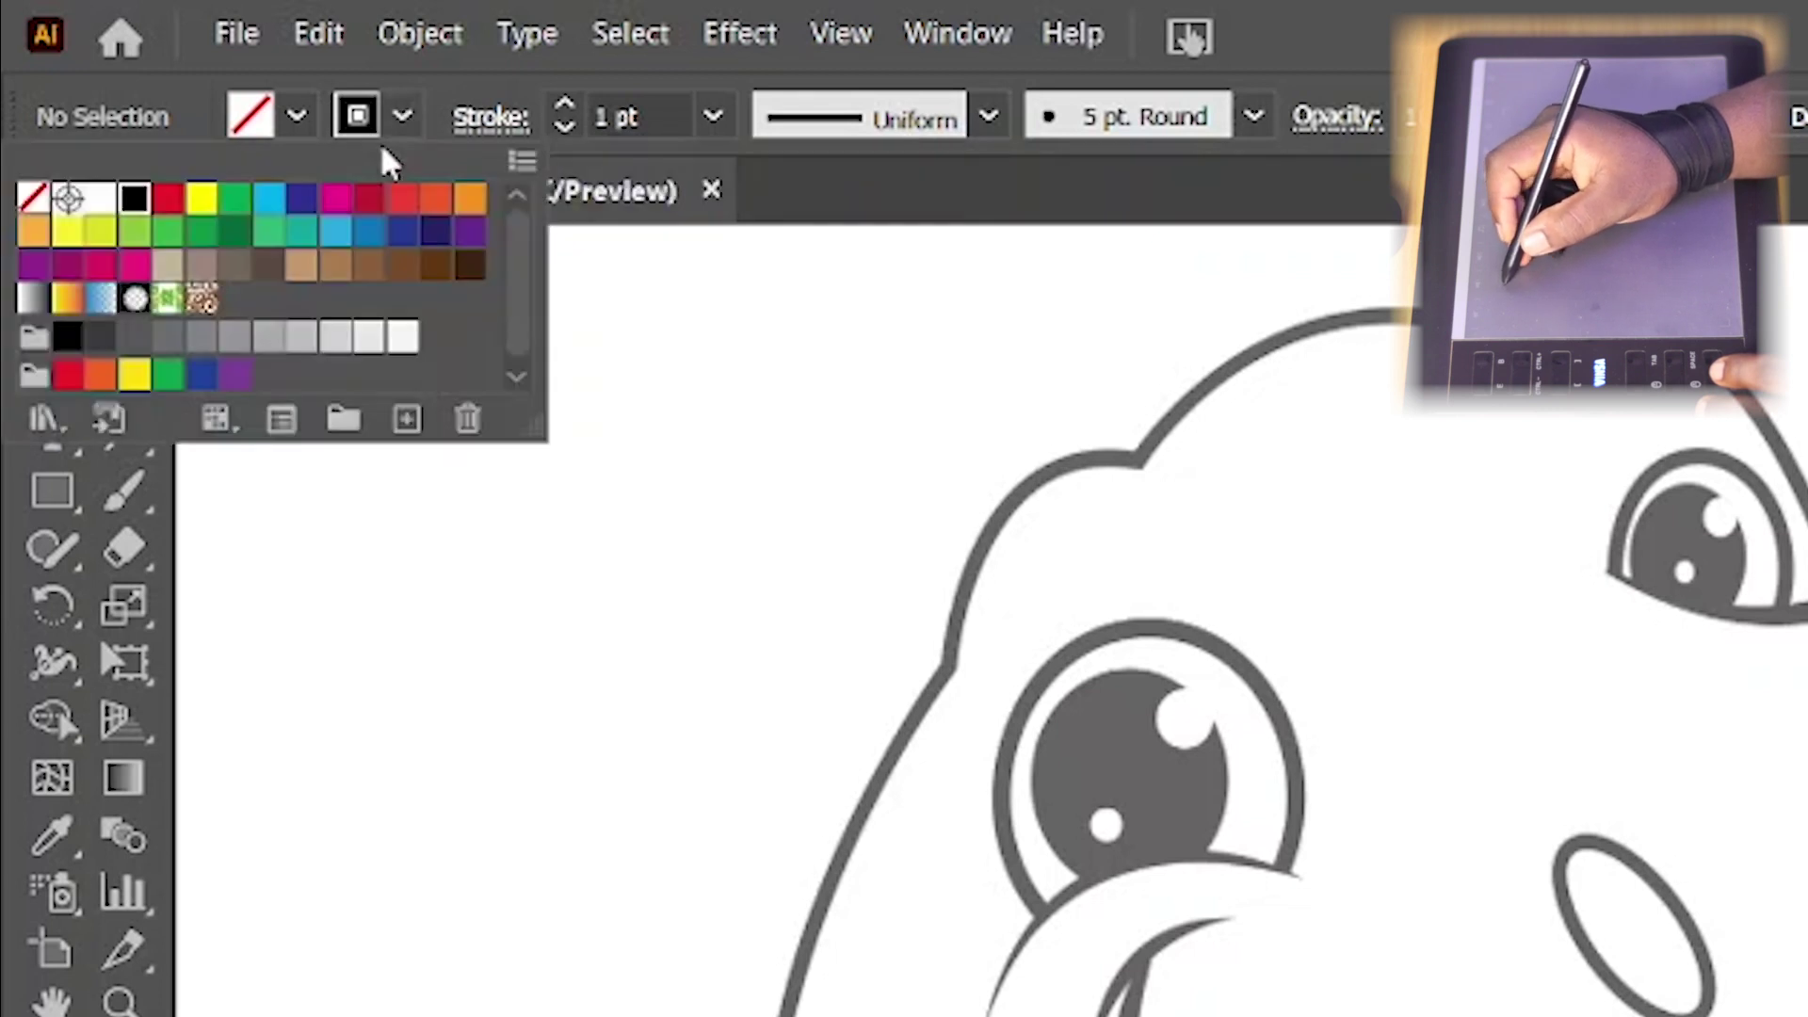
{"action": "left_click", "coordinate": [201, 207]}
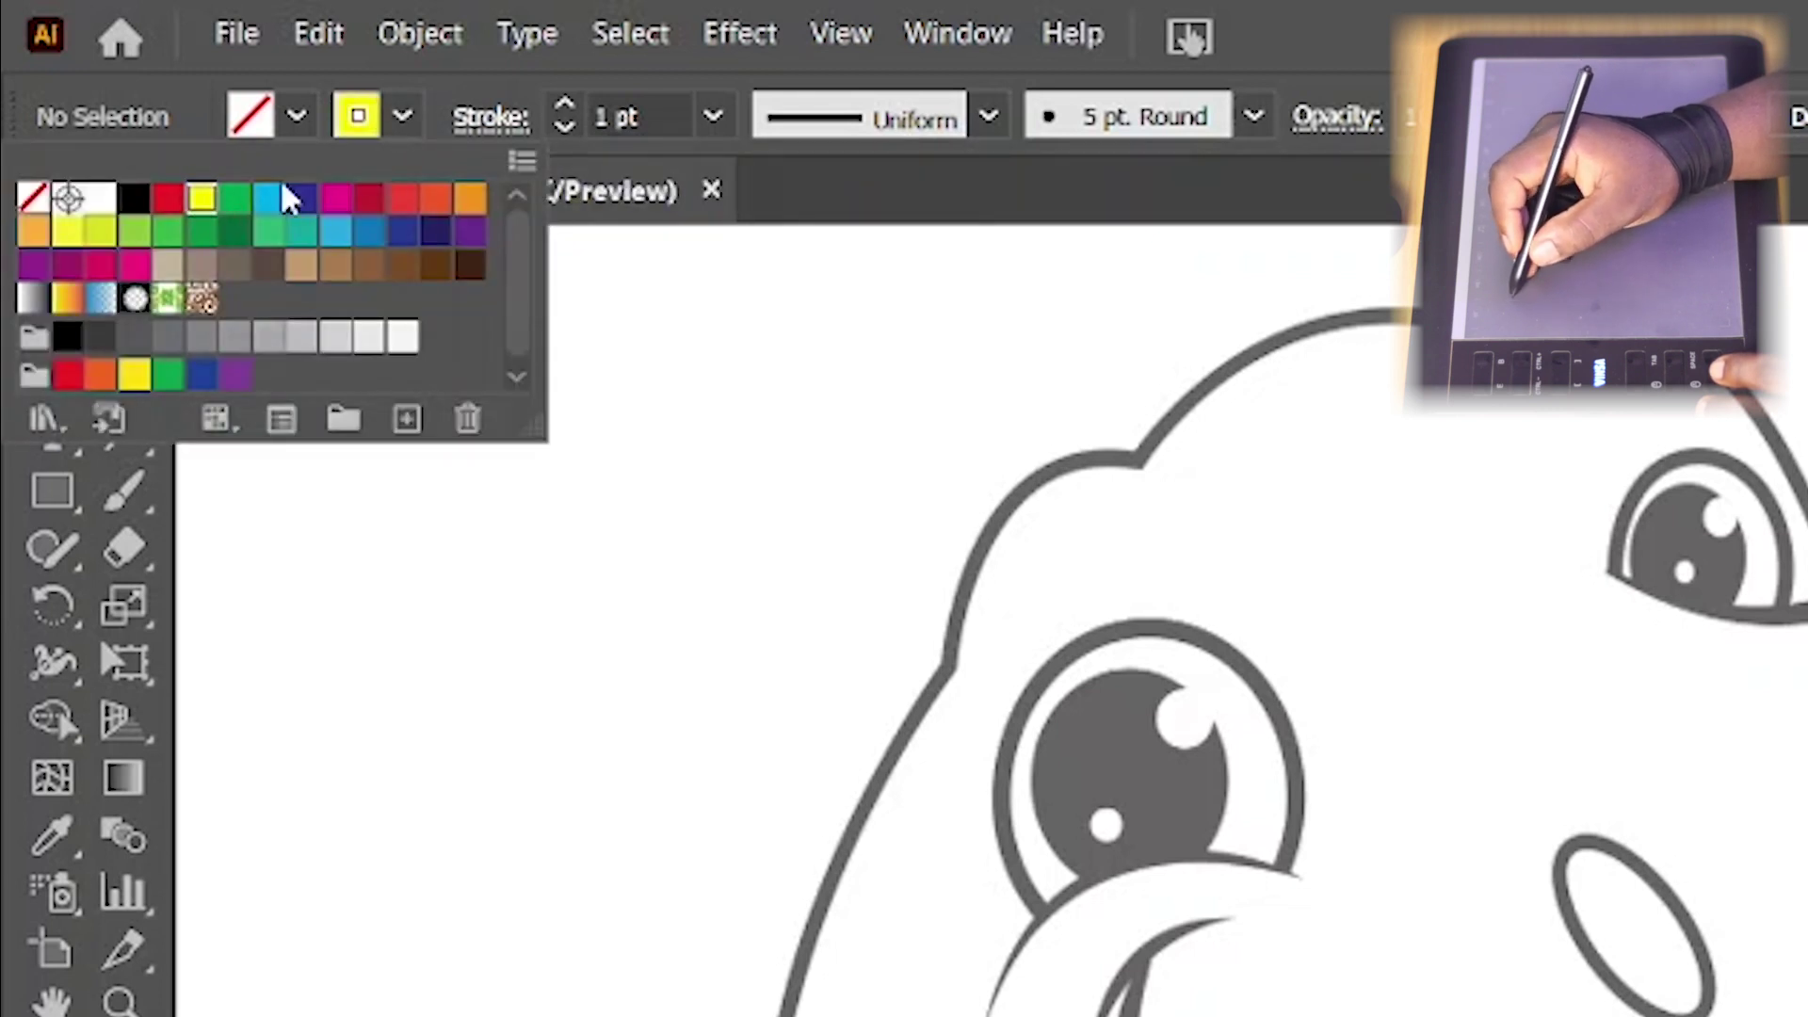
{"action": "left_click", "coordinate": [390, 107]}
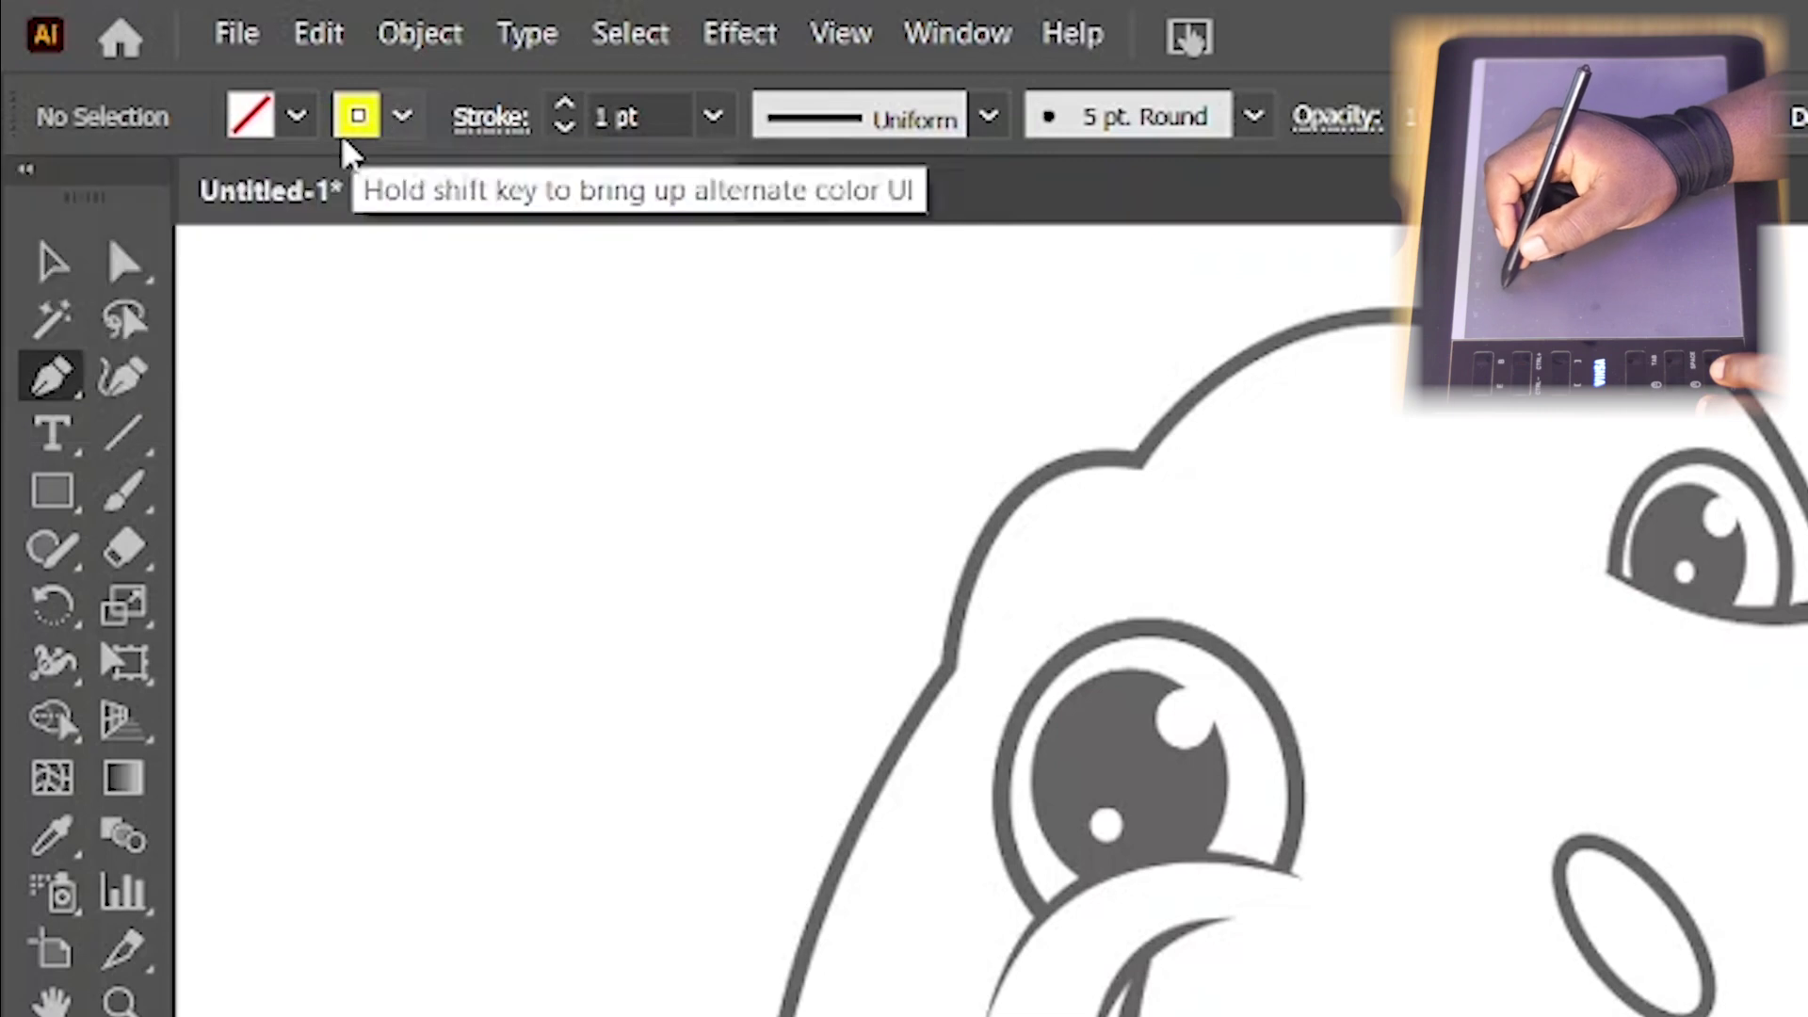
{"action": "left_click", "coordinate": [398, 113]}
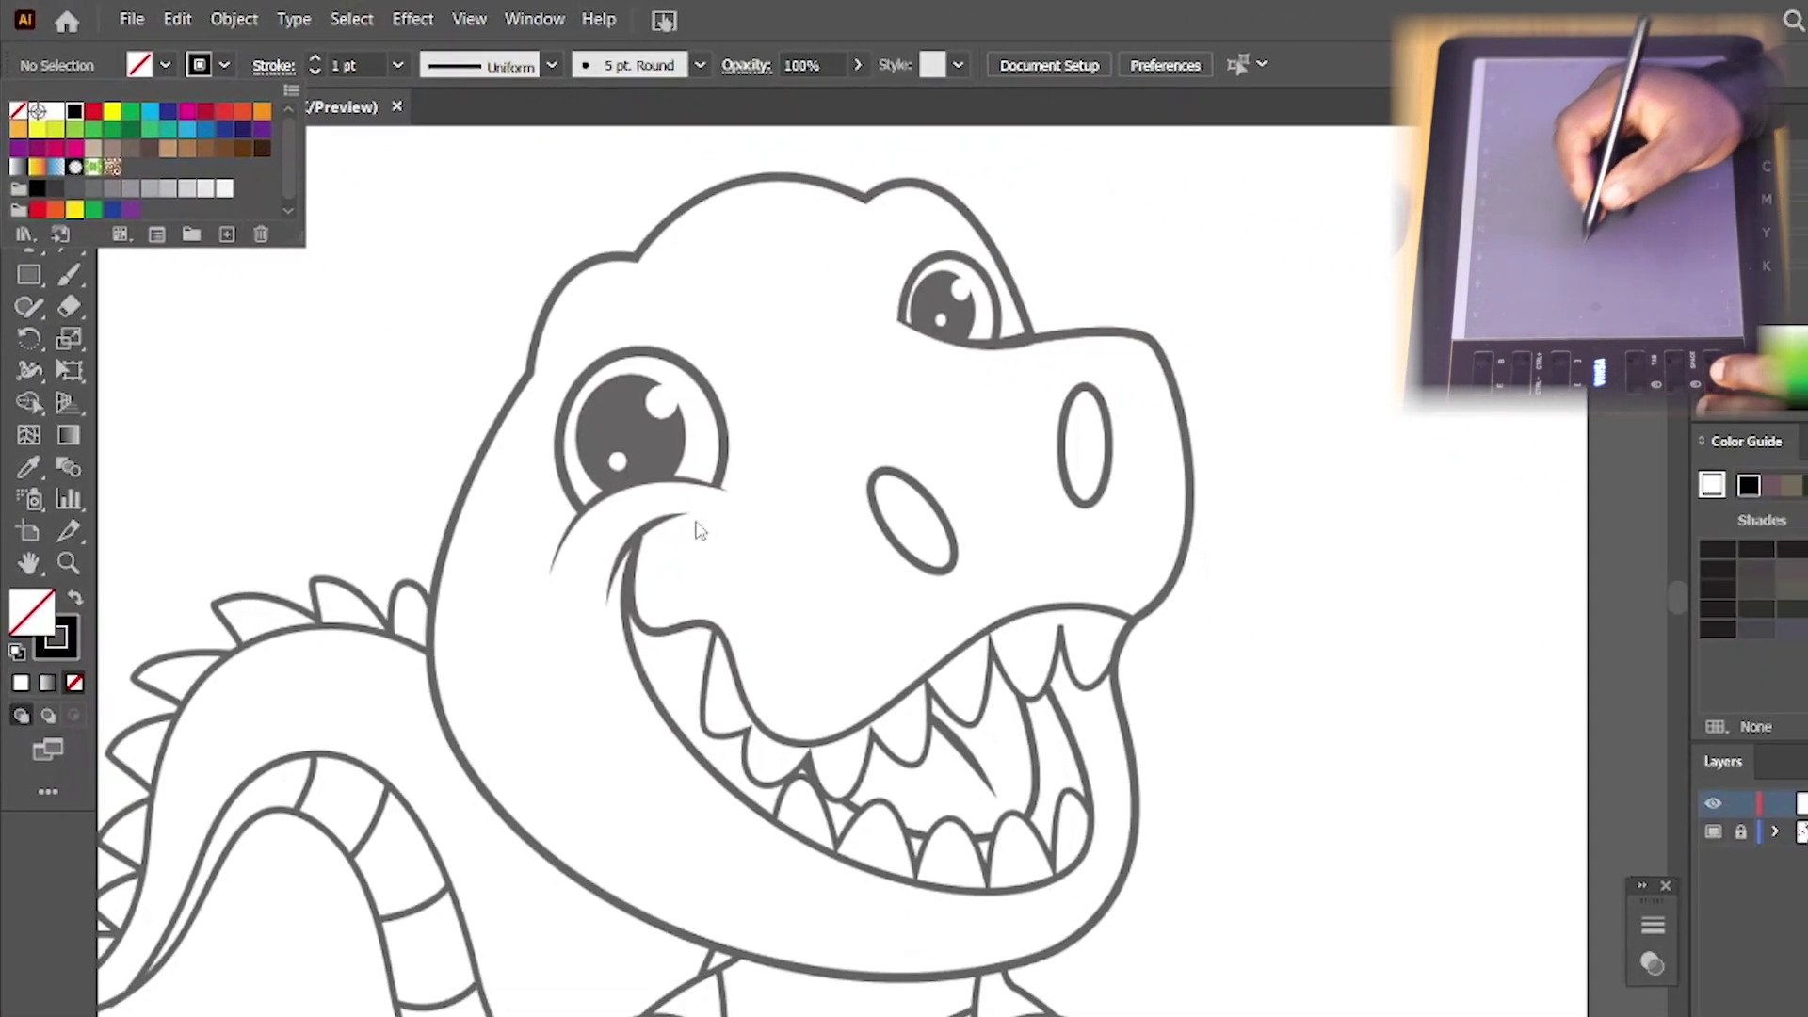
{"action": "left_click", "coordinate": [100, 153]}
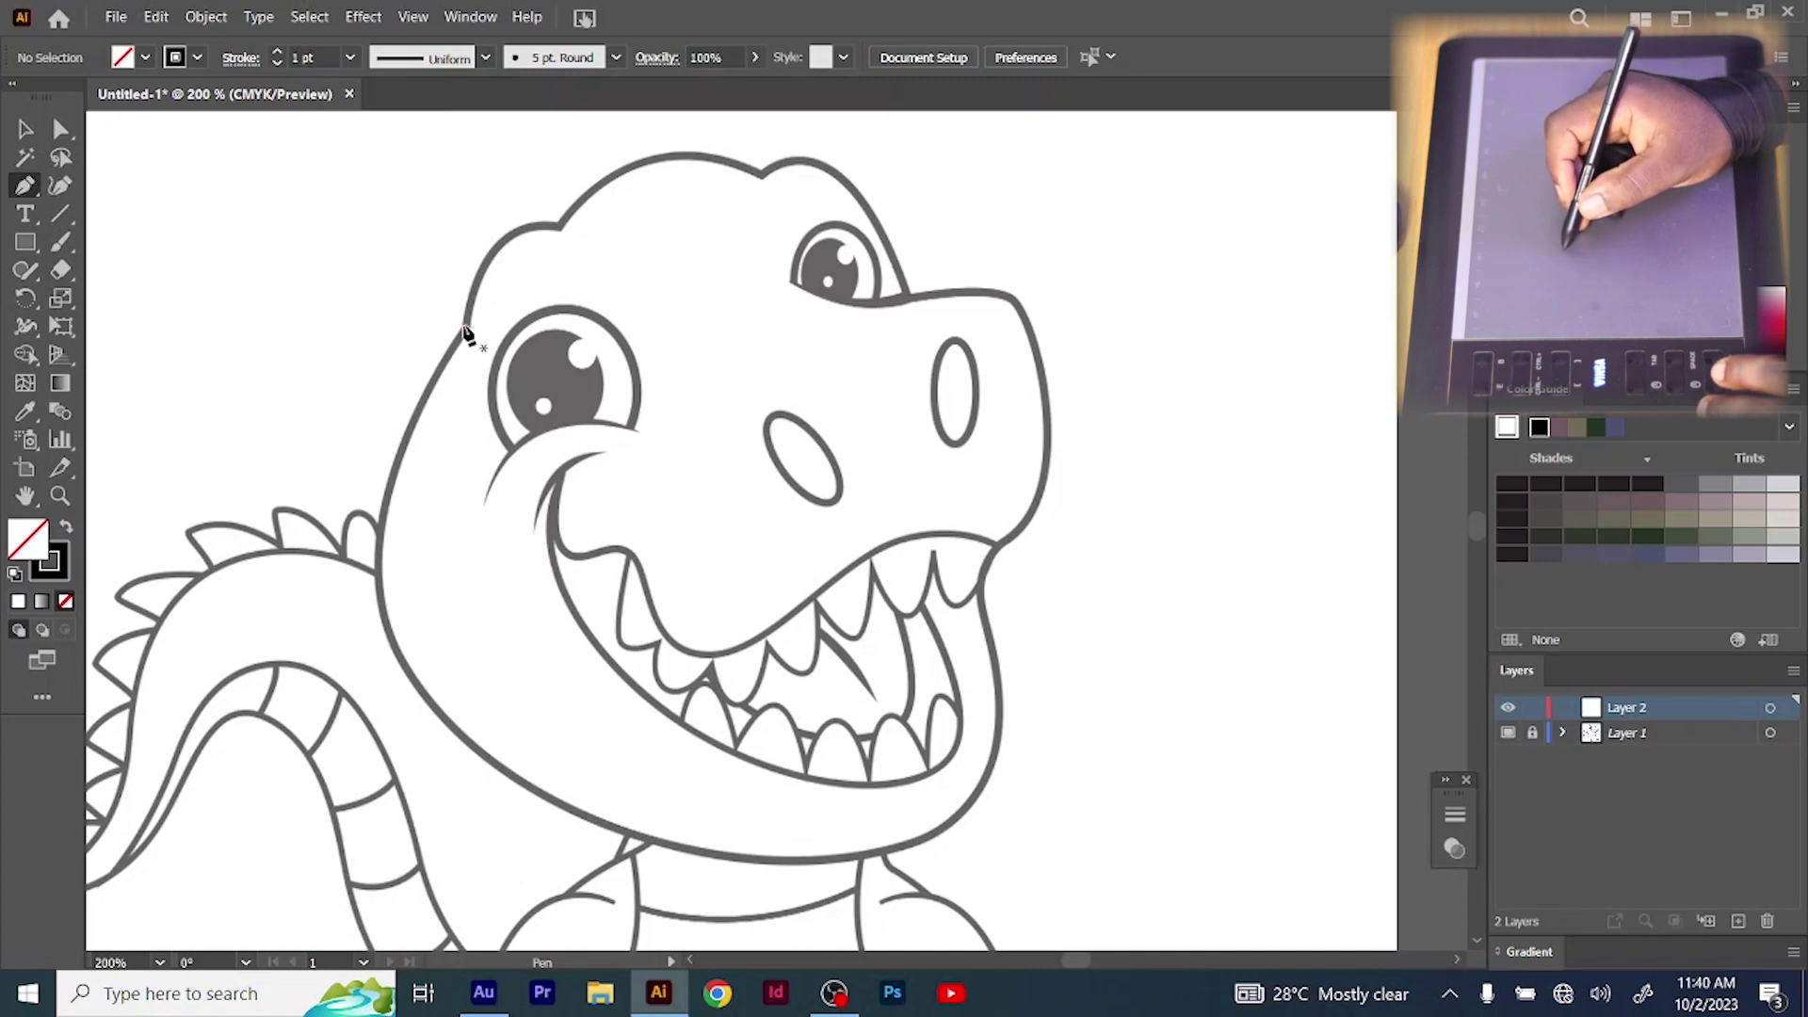
Trace the top of the alligator's head with curved segments from the near brow to the far eye's outer edge
{"action": "left_click", "coordinate": [465, 326]}
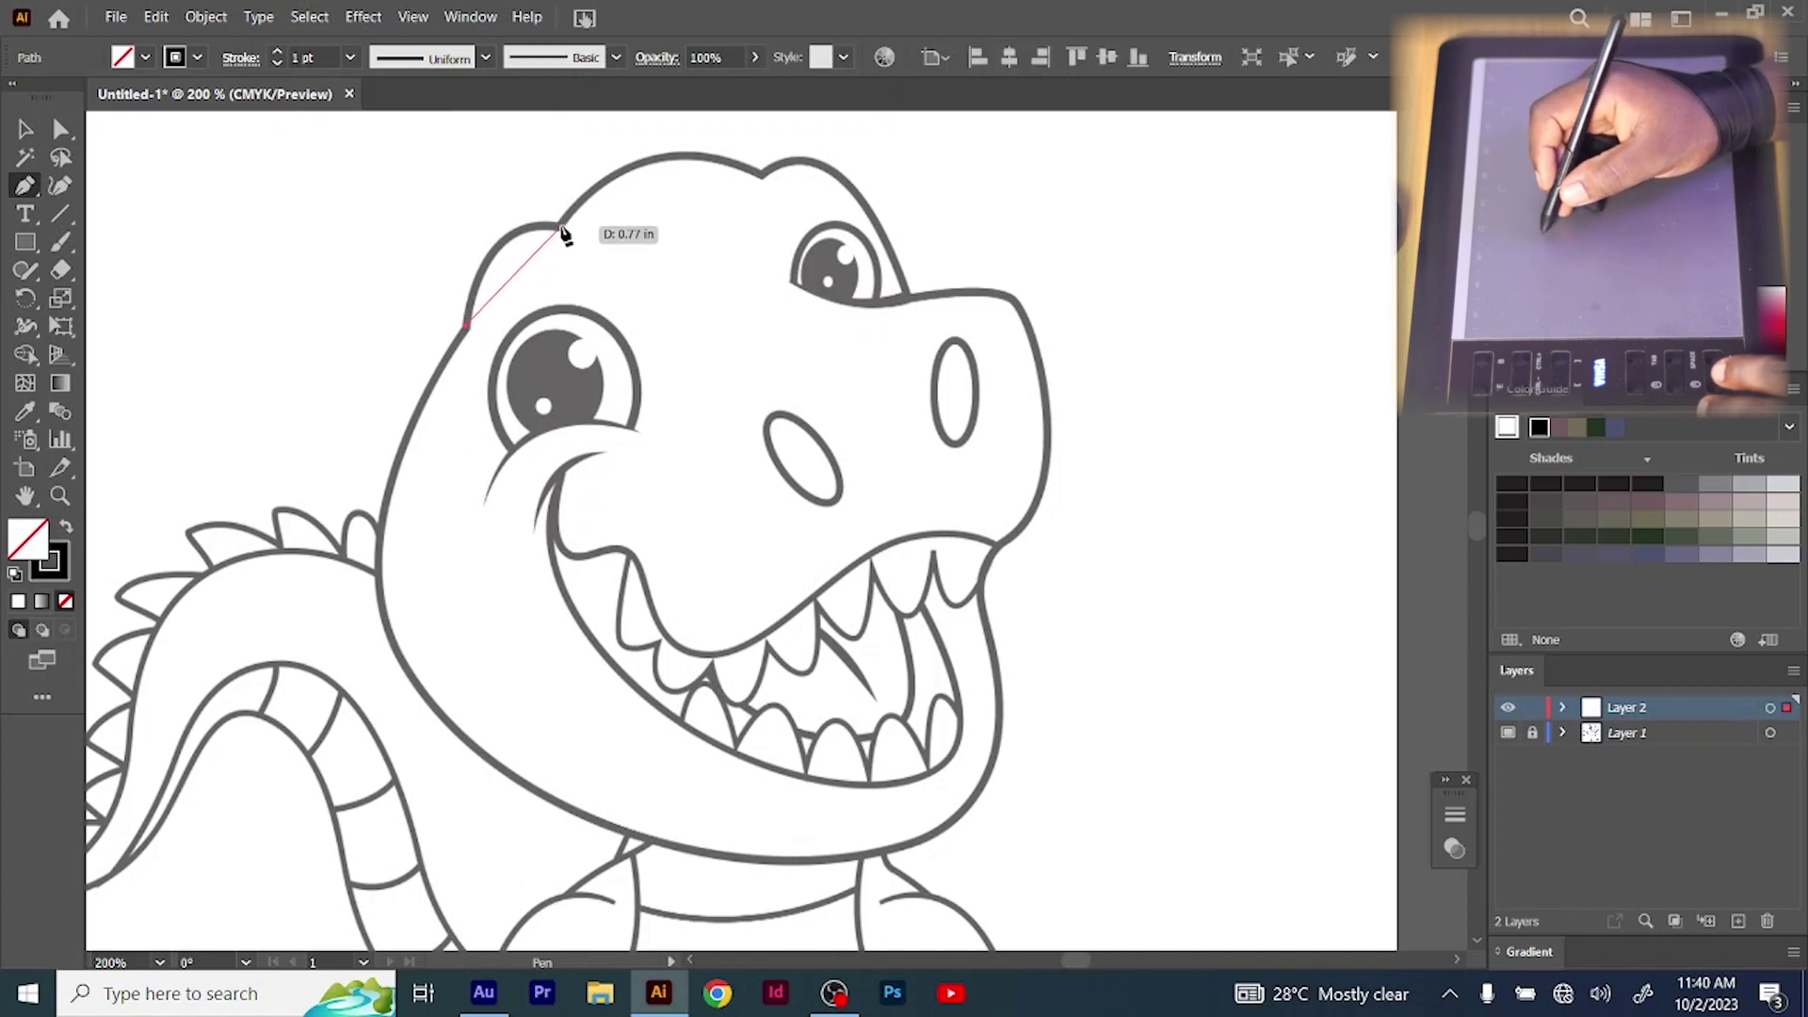
{"action": "left_click_drag", "start_coordinate": [561, 228], "coordinate": [517, 273]}
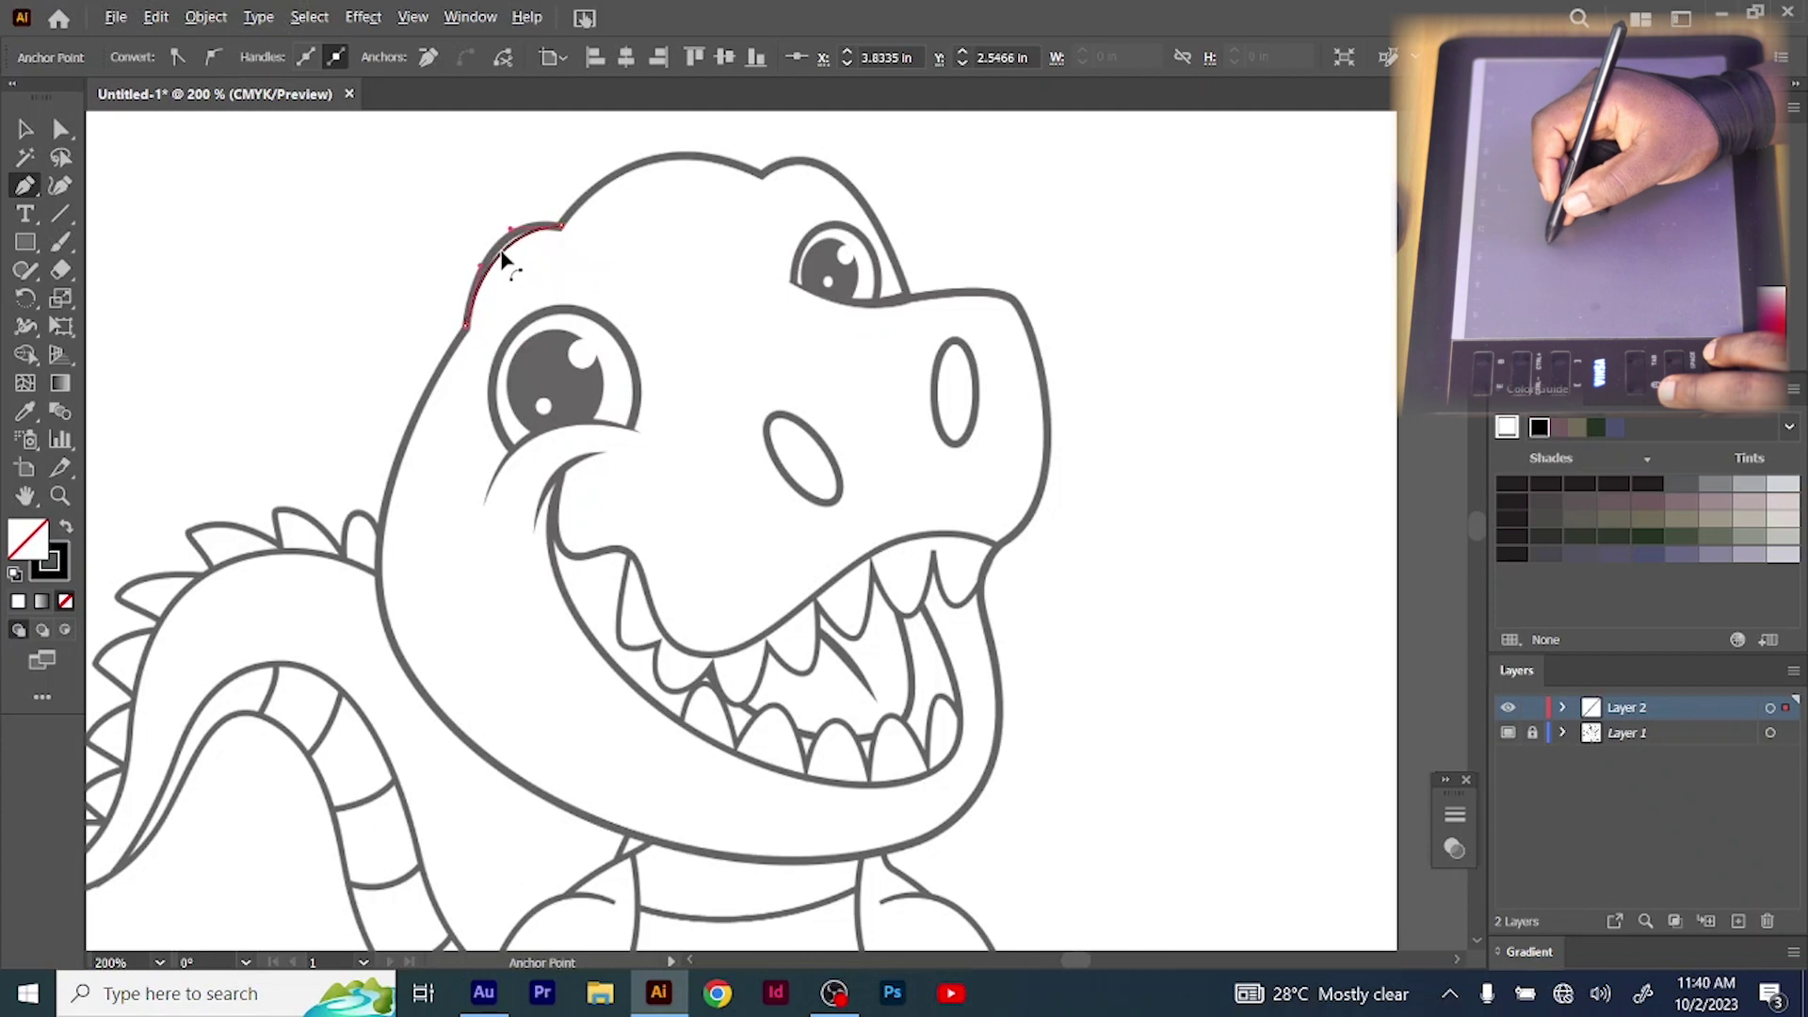
{"action": "left_click_drag", "start_coordinate": [495, 247], "coordinate": [494, 247]}
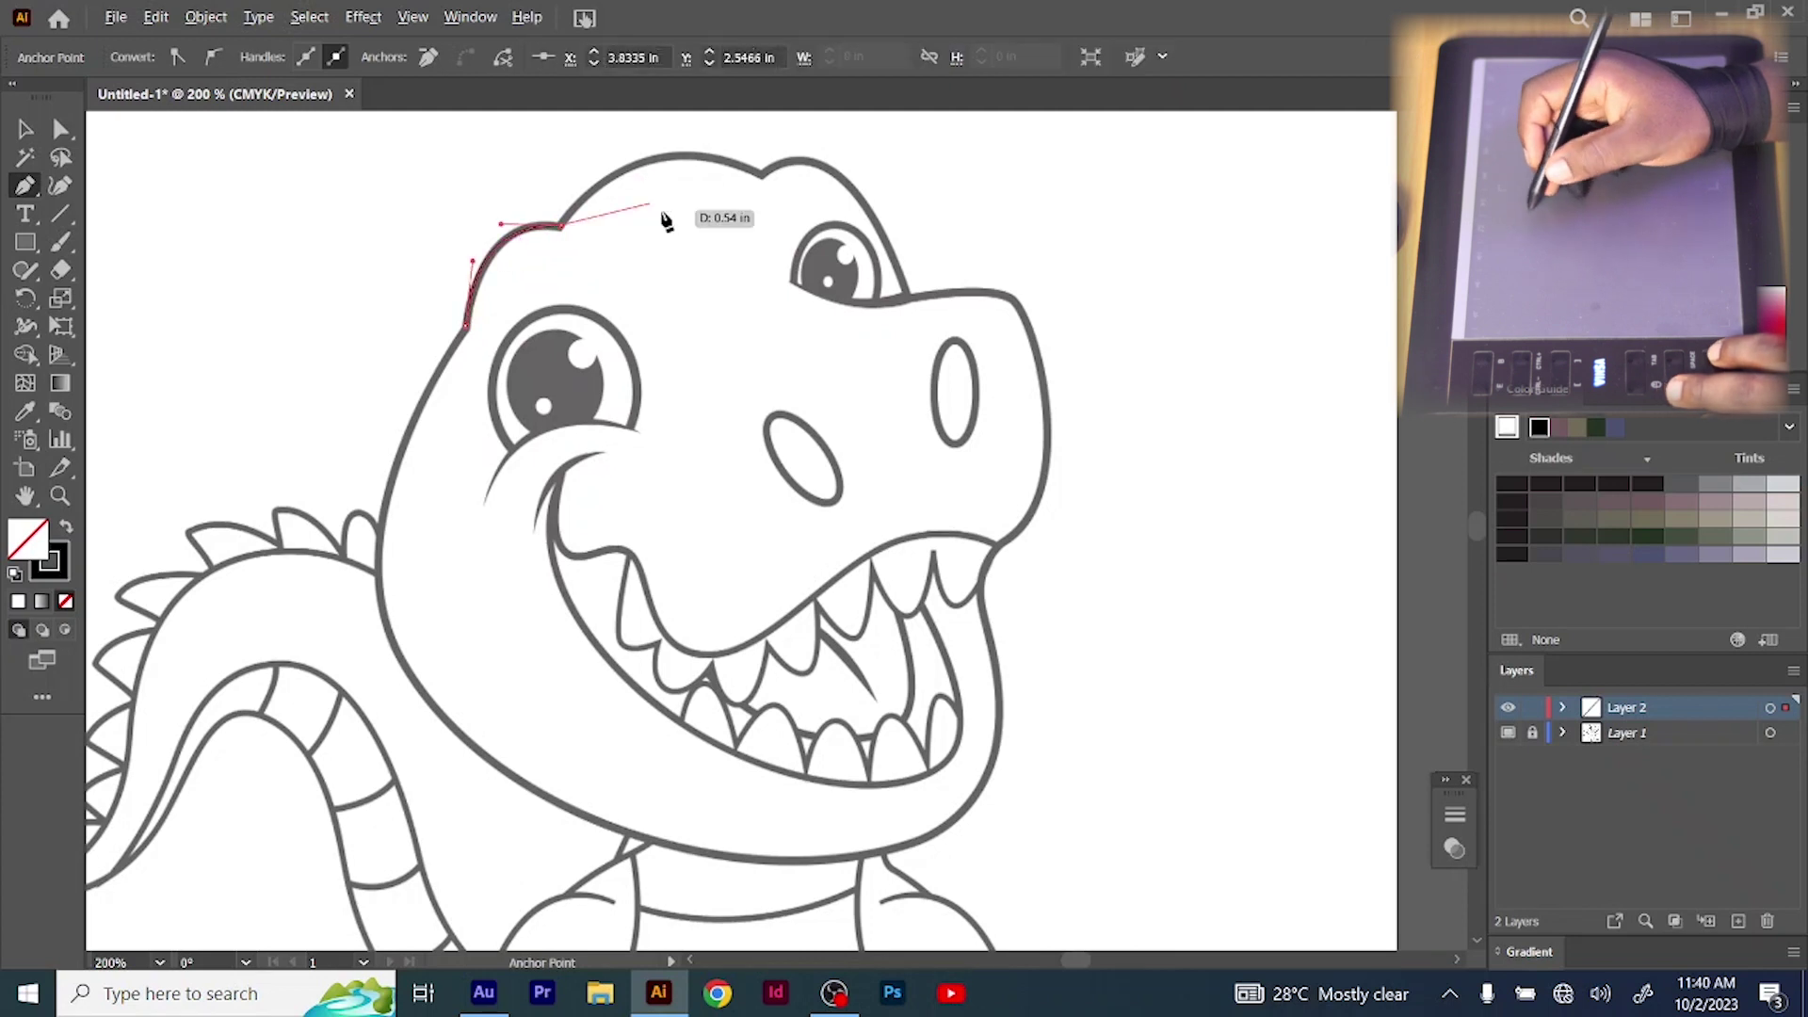
{"action": "left_click_drag", "start_coordinate": [765, 176], "coordinate": [659, 196]}
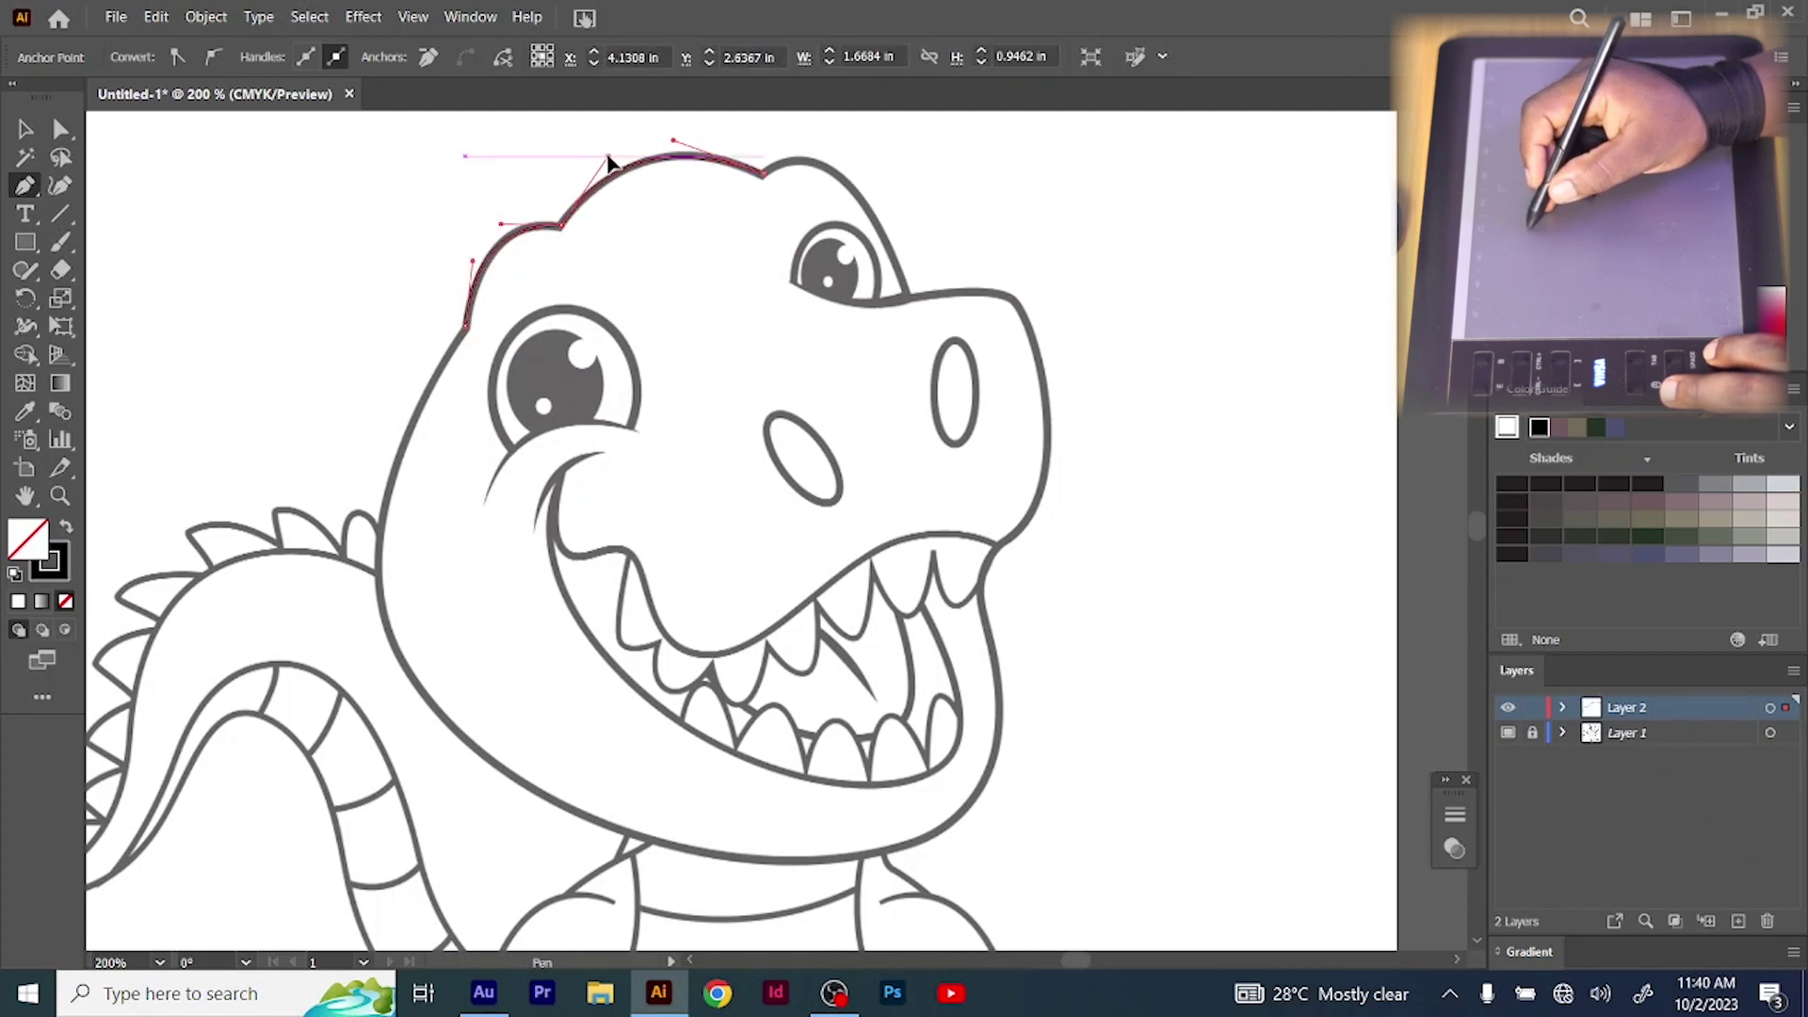
{"action": "left_click", "coordinate": [909, 303]}
{"action": "left_click_drag", "start_coordinate": [845, 249], "coordinate": [859, 228]}
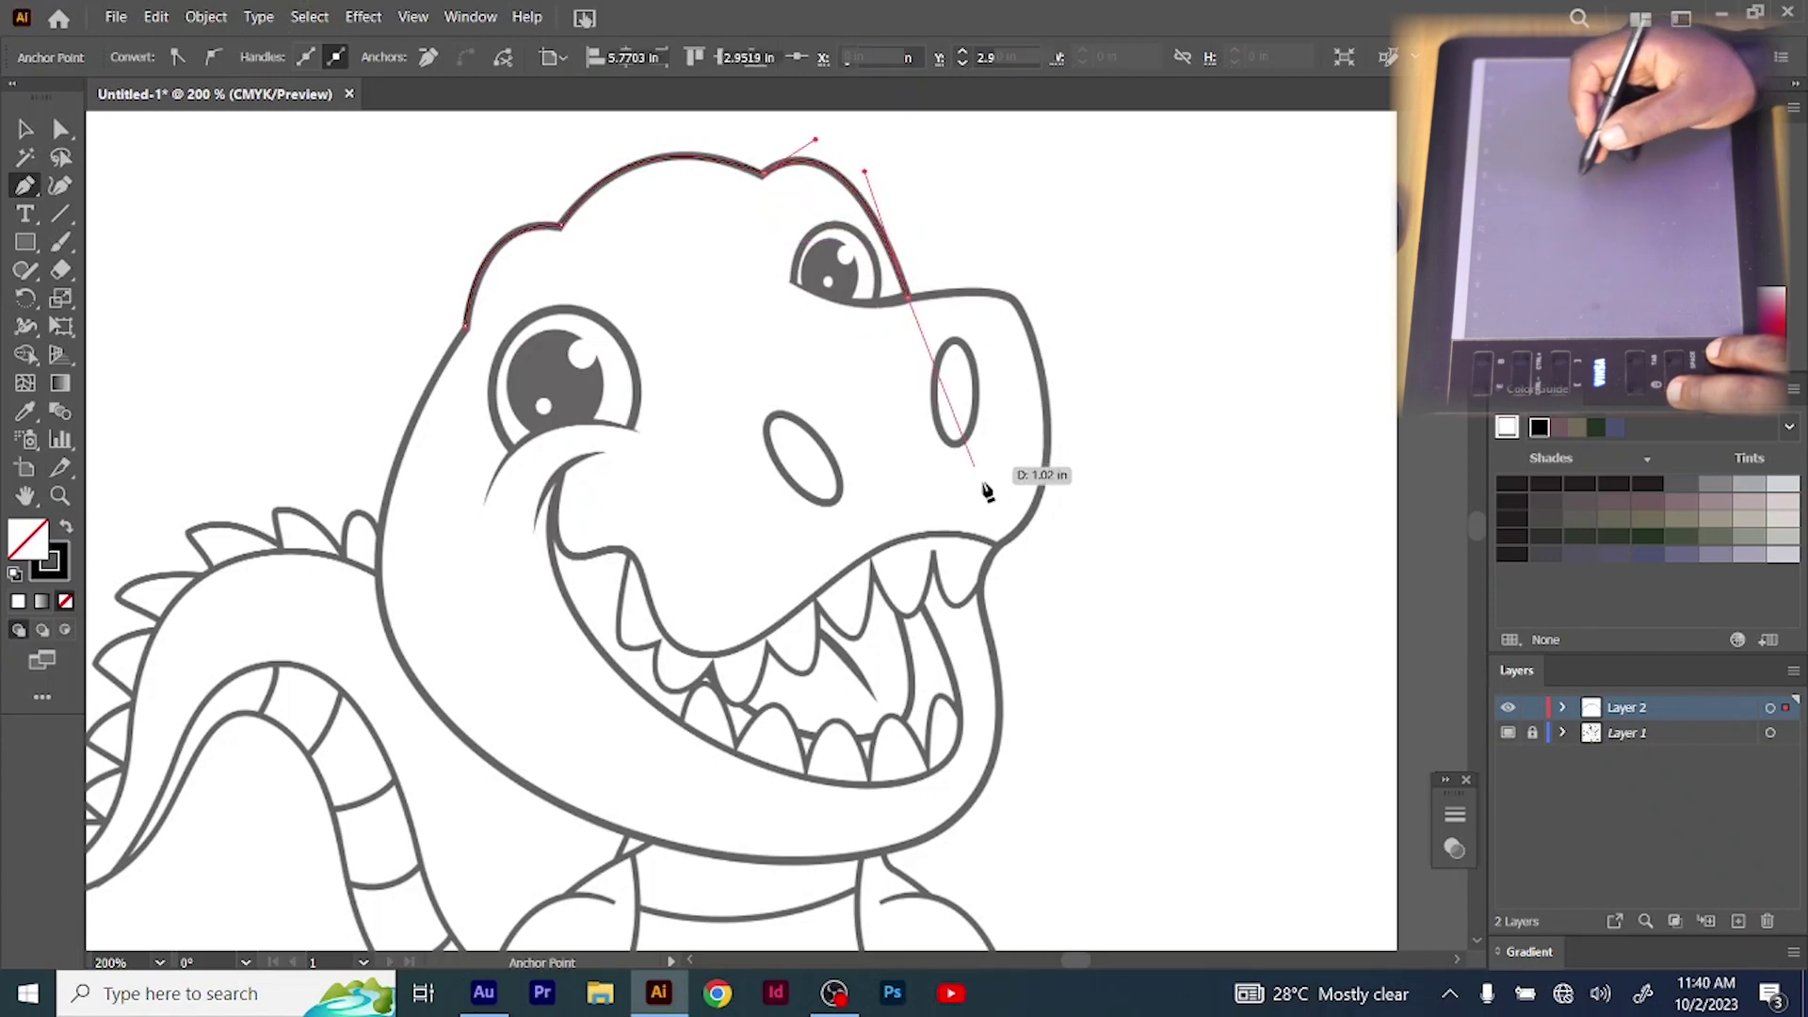
Continue the head path along the top and front of the snout down to the mouth corner
{"action": "left_click", "coordinate": [1034, 341]}
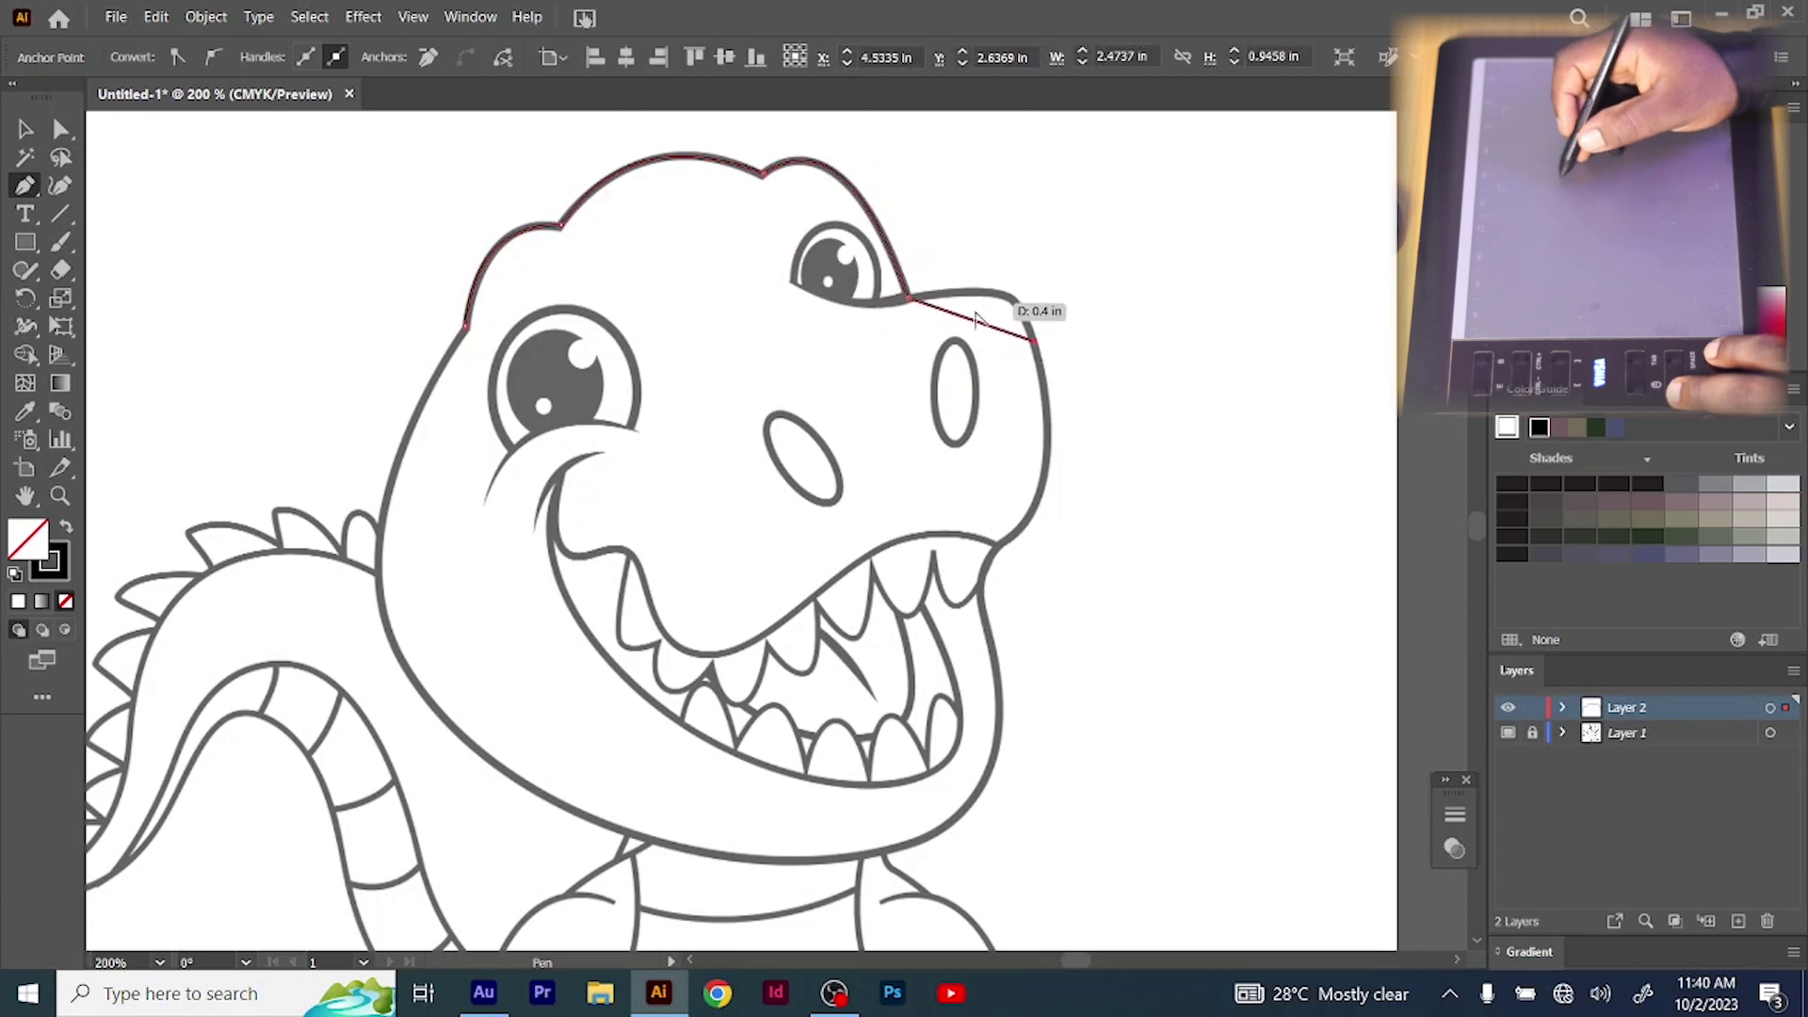
{"action": "left_click_drag", "start_coordinate": [979, 322], "coordinate": [1003, 294]}
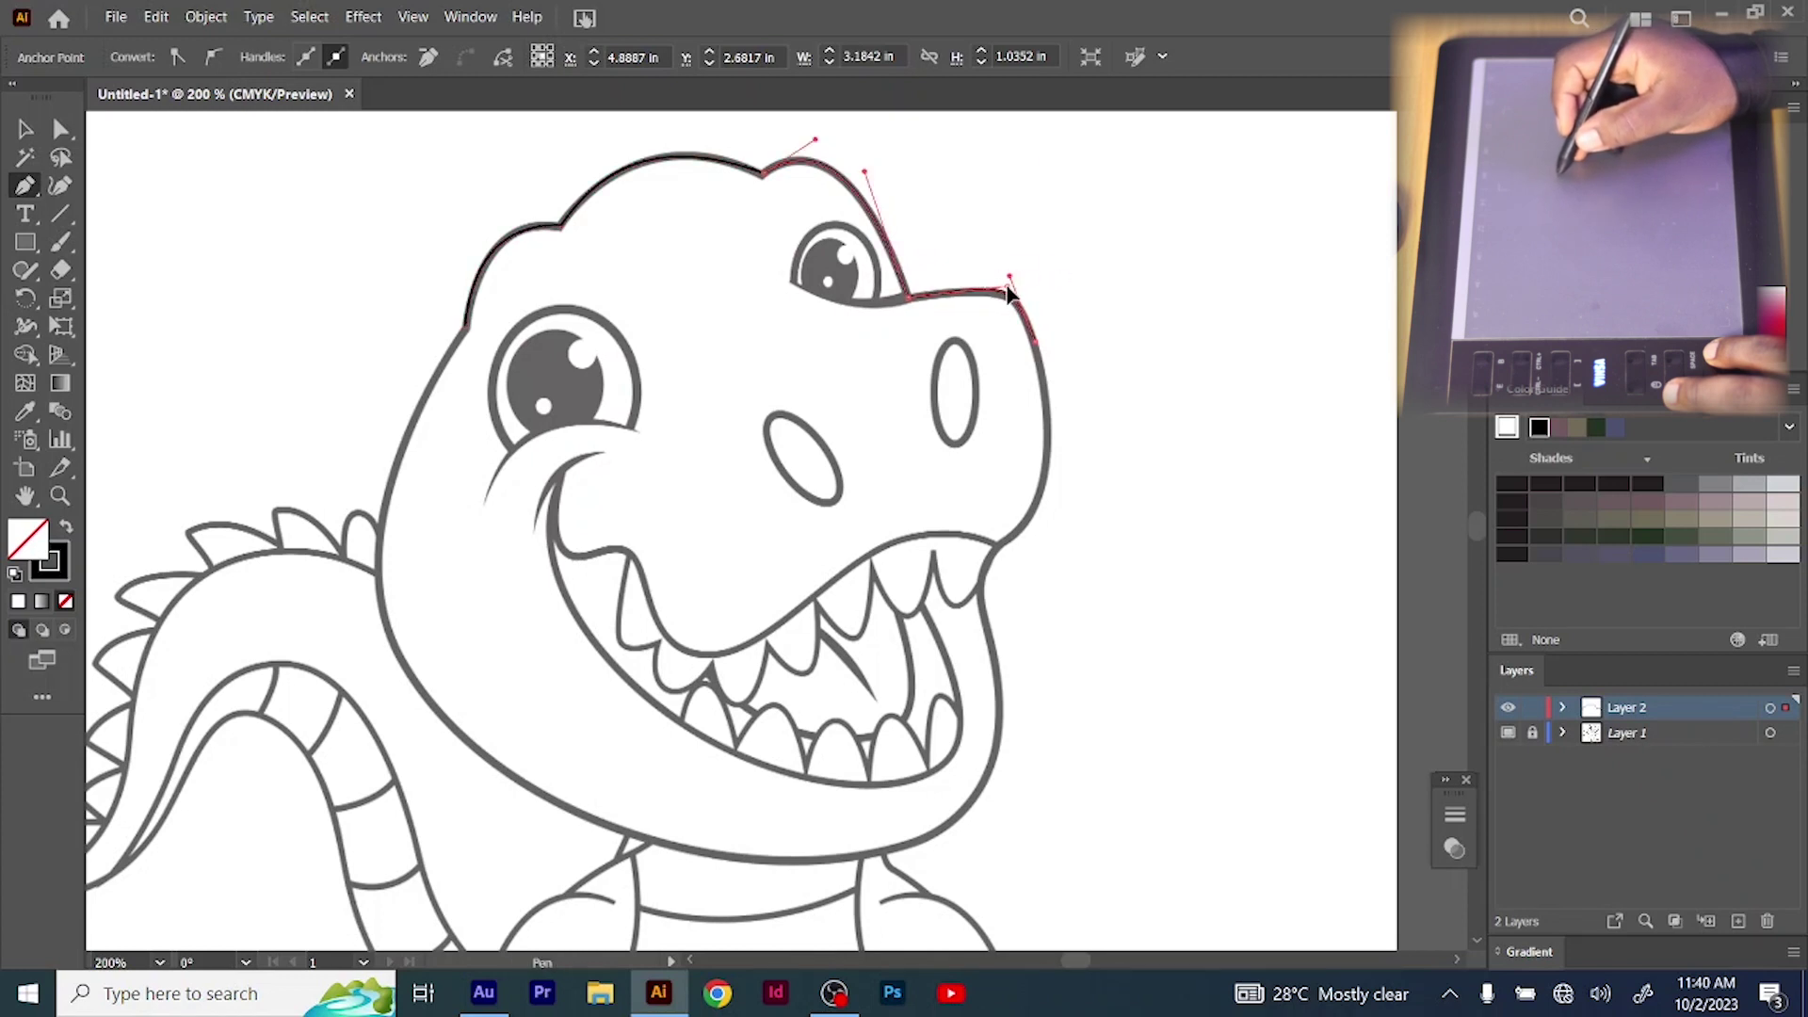
{"action": "left_click_drag", "start_coordinate": [1006, 291], "coordinate": [1006, 291]}
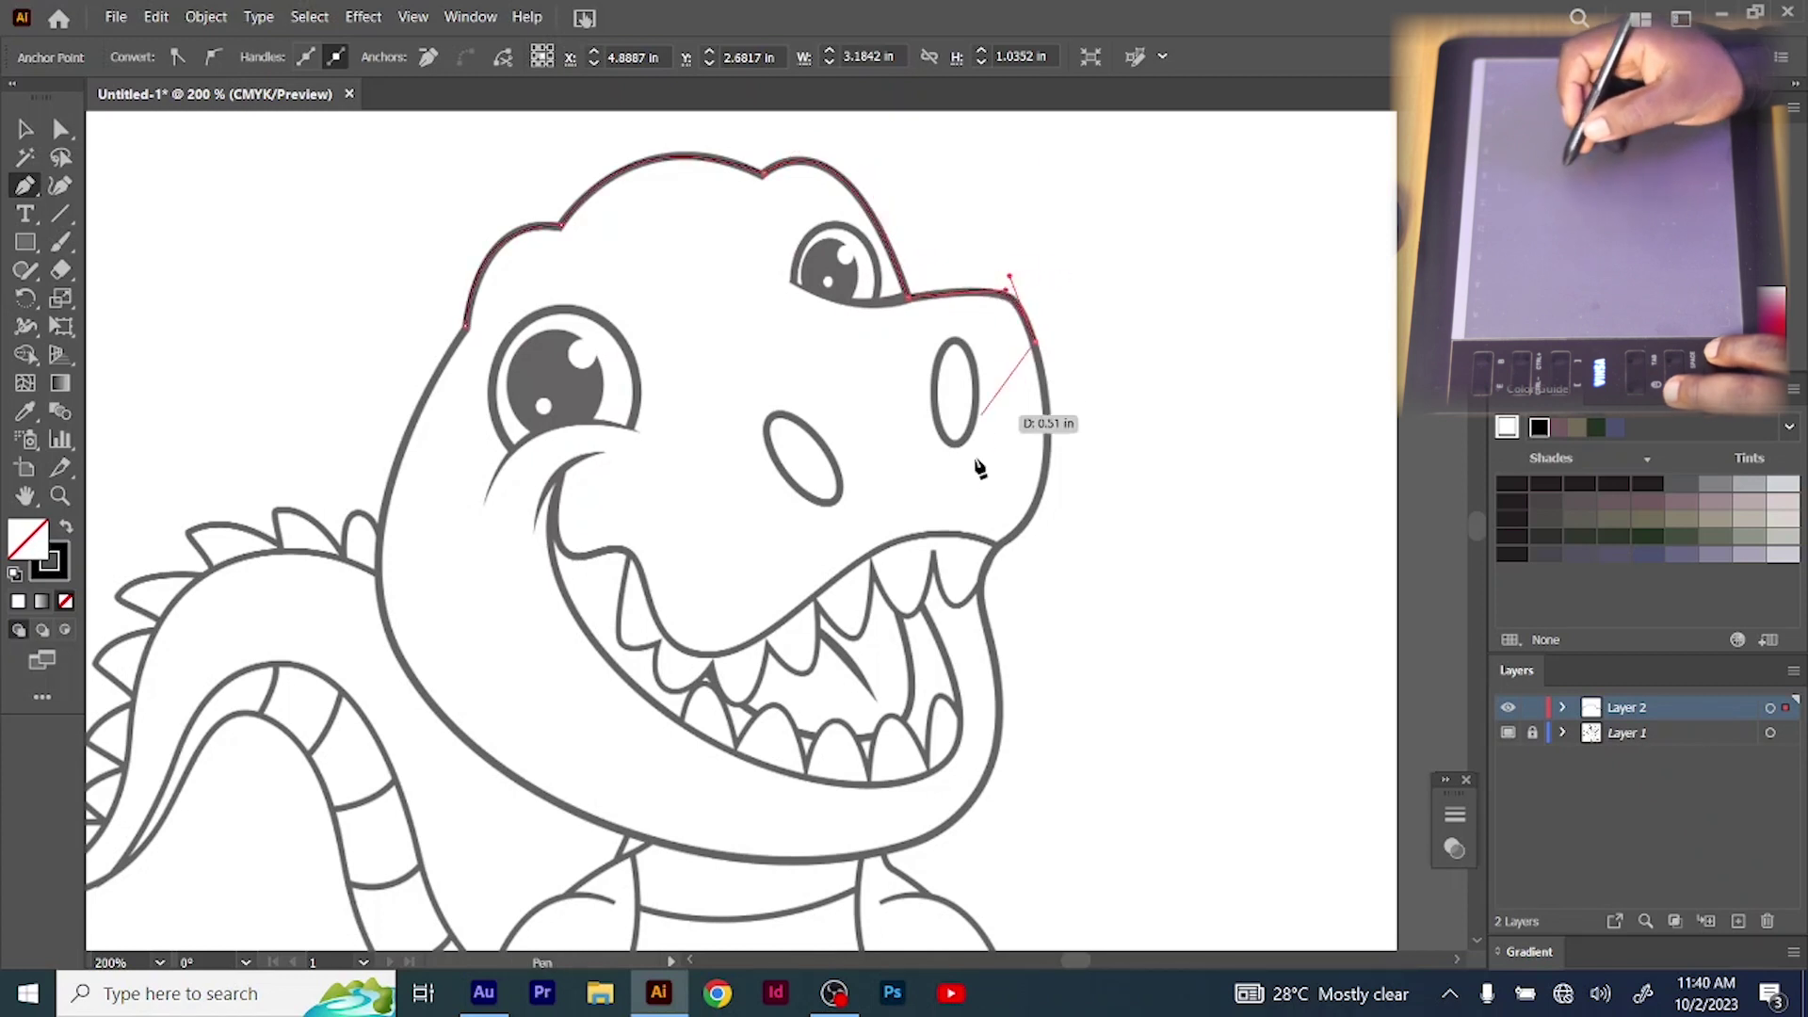
{"action": "left_click", "coordinate": [998, 546]}
{"action": "left_click_drag", "start_coordinate": [1009, 485], "coordinate": [1059, 510]}
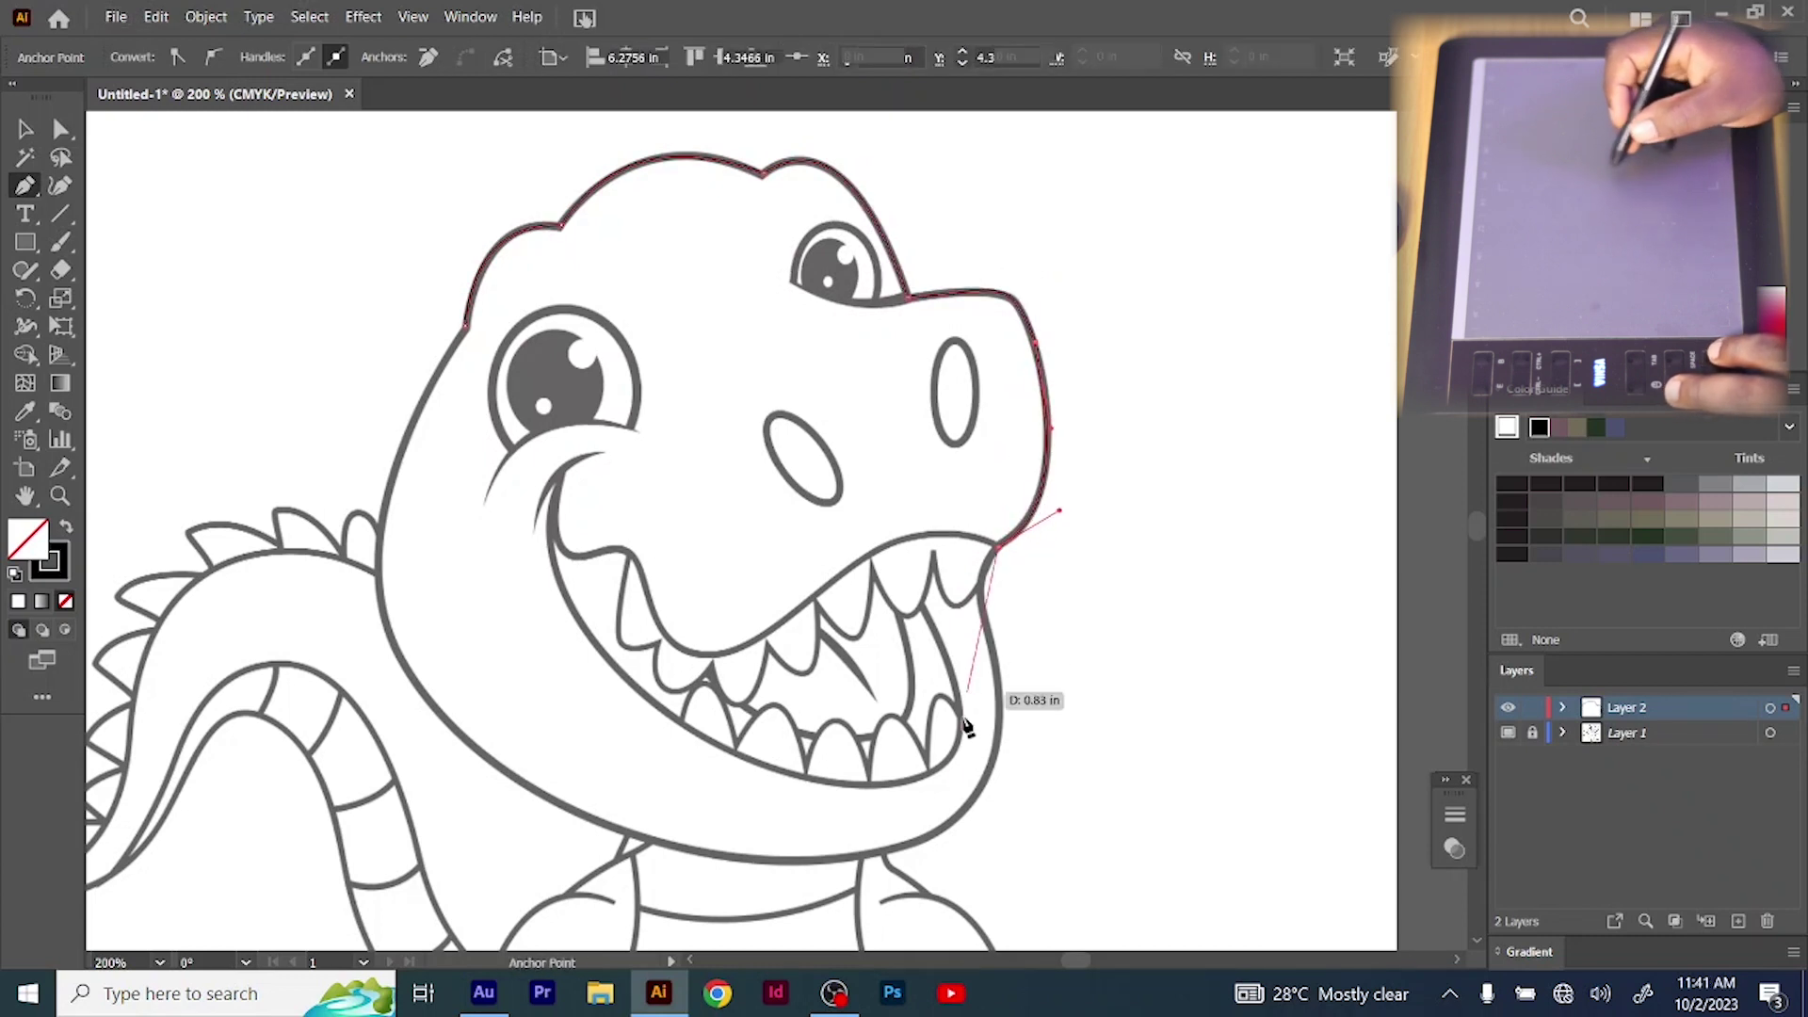
Trace the lower jaw, chin and back of the head, closing the outline at its starting point
{"action": "left_click", "coordinate": [1000, 680]}
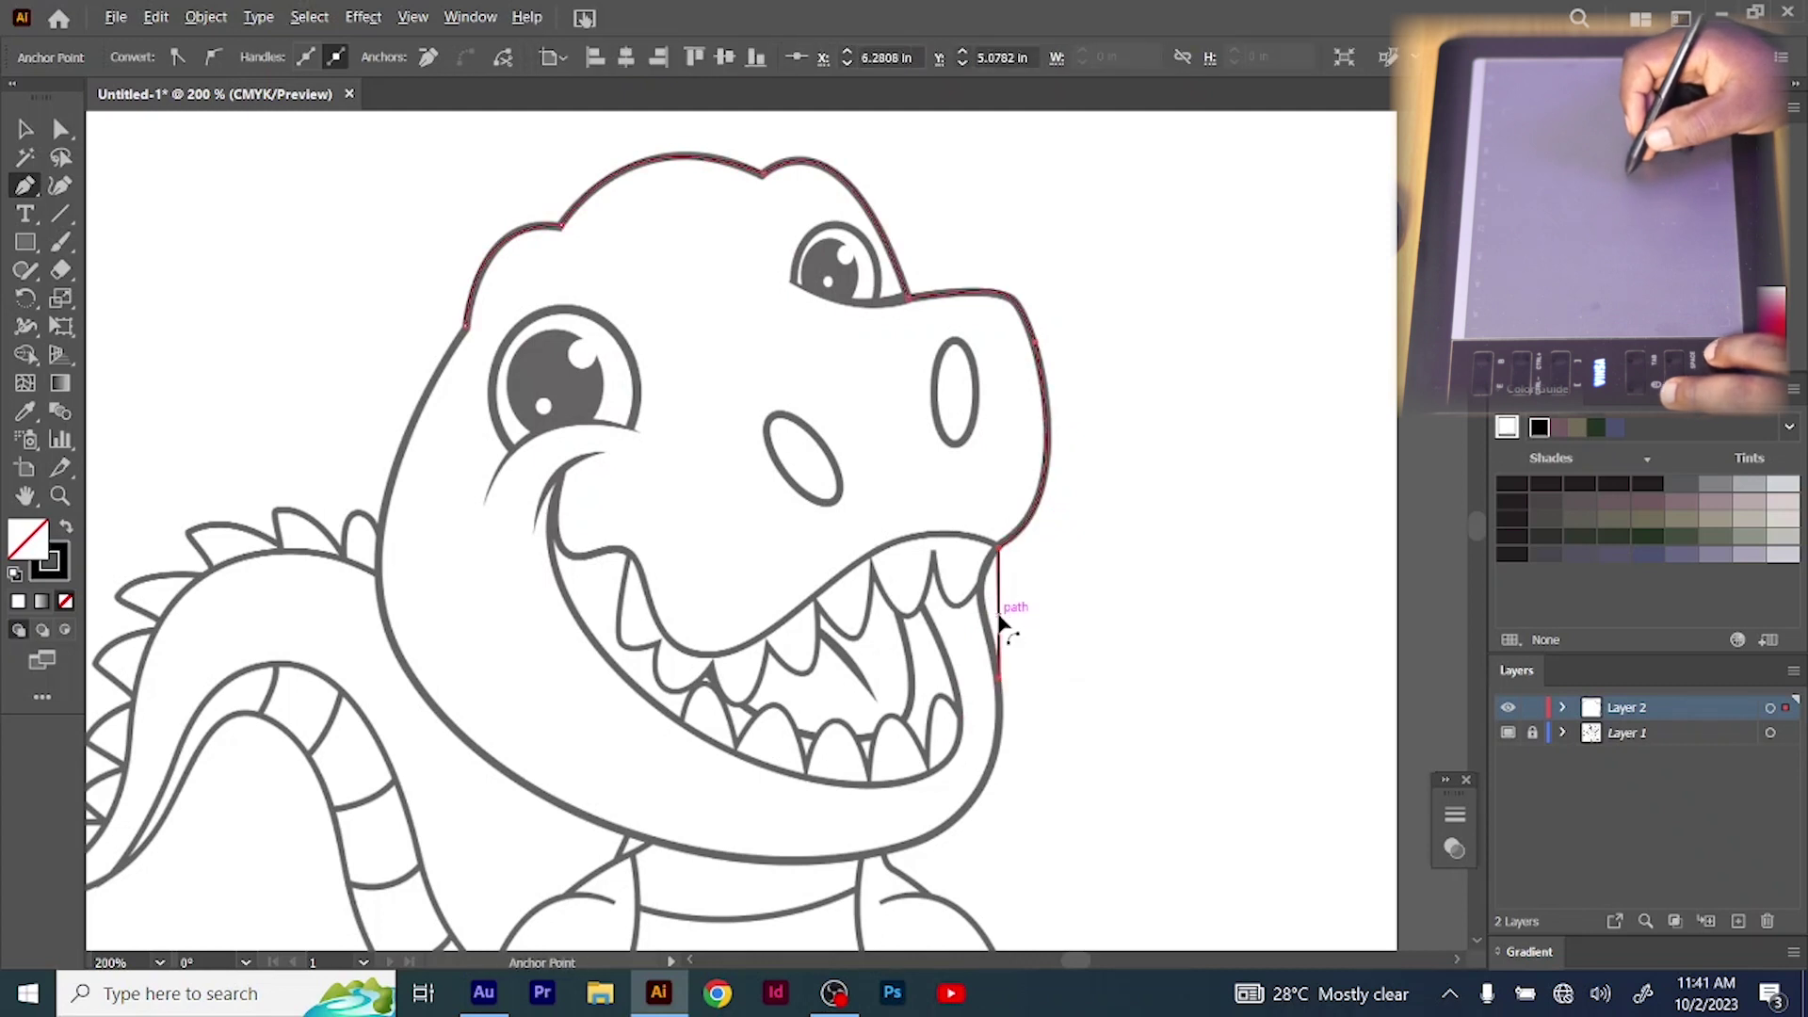
{"action": "left_click_drag", "start_coordinate": [904, 852], "coordinate": [856, 855]}
{"action": "left_click", "coordinate": [379, 577]}
{"action": "left_click_drag", "start_coordinate": [591, 702], "coordinate": [546, 796]}
{"action": "left_click_drag", "start_coordinate": [659, 883], "coordinate": [641, 892]}
{"action": "left_click", "coordinate": [467, 327]}
{"action": "left_click_drag", "start_coordinate": [428, 435], "coordinate": [409, 416]}
{"action": "left_click", "coordinate": [773, 531], "text": "ctrl"}
Trace both curved sides of the near nostril, from its upper end to its lower end
{"action": "left_click", "coordinate": [773, 416]}
{"action": "left_click", "coordinate": [839, 502]}
{"action": "mouse_move", "coordinate": [808, 459]}
{"action": "left_mouse_down"}
{"action": "mouse_move", "coordinate": [816, 441]}
{"action": "mouse_move", "coordinate": [788, 481]}
{"action": "left_mouse_up"}
{"action": "left_click", "coordinate": [853, 424], "text": "ctrl"}
{"action": "left_click", "coordinate": [773, 415]}
{"action": "left_click", "coordinate": [839, 502]}
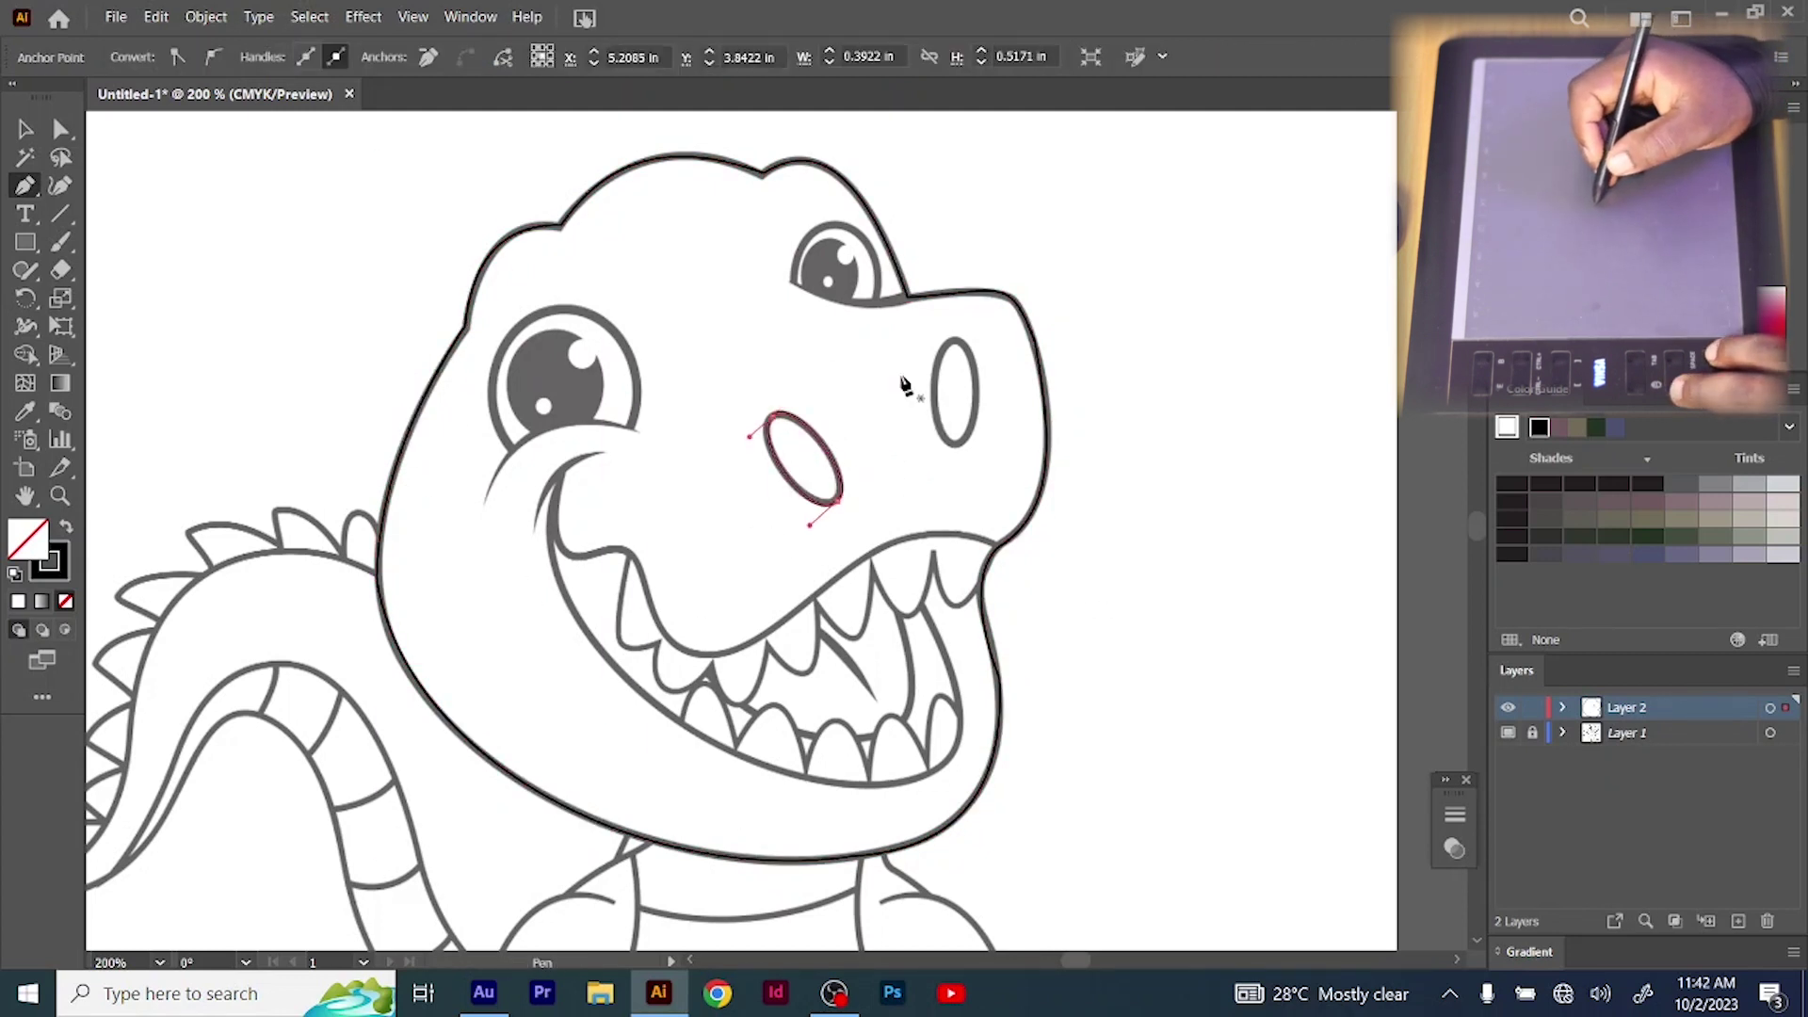
Trace the far nostril as a closed path with curved sides between its upper and lower ends
{"action": "left_click", "coordinate": [952, 338]}
{"action": "left_click", "coordinate": [959, 443]}
{"action": "mouse_move", "coordinate": [955, 391]}
{"action": "left_mouse_down"}
{"action": "mouse_move", "coordinate": [994, 417]}
{"action": "mouse_move", "coordinate": [933, 396]}
{"action": "left_mouse_up"}
{"action": "left_click", "coordinate": [953, 337]}
{"action": "left_click", "coordinate": [959, 443]}
Trace the near eye's pupil as a closed curved path, with its flat lower side along the cheek line
{"action": "left_click", "coordinate": [532, 432]}
{"action": "left_click", "coordinate": [571, 330]}
{"action": "mouse_move", "coordinate": [549, 382]}
{"action": "left_mouse_down"}
{"action": "mouse_move", "coordinate": [513, 362]}
{"action": "mouse_move", "coordinate": [608, 379]}
{"action": "mouse_move", "coordinate": [563, 420]}
{"action": "left_mouse_up"}
{"action": "left_click", "coordinate": [572, 331]}
{"action": "left_click", "coordinate": [590, 424]}
{"action": "left_click", "coordinate": [532, 432]}
{"action": "left_click", "coordinate": [627, 316], "text": "ctrl"}
{"action": "key", "text": "ctrl+plus"}
{"action": "key", "text": "ctrl+plus"}
{"action": "mouse_move", "coordinate": [325, 305]}
{"action": "left_mouse_down"}
{"action": "mouse_move", "coordinate": [564, 305]}
{"action": "mouse_move", "coordinate": [569, 282]}
{"action": "mouse_move", "coordinate": [536, 281]}
{"action": "left_mouse_up"}
{"action": "left_click", "coordinate": [553, 263]}
{"action": "left_click", "coordinate": [552, 300]}
{"action": "left_click", "coordinate": [553, 264]}
{"action": "key", "text": "ctrl+z"}
{"action": "key", "text": "ctrl+z"}
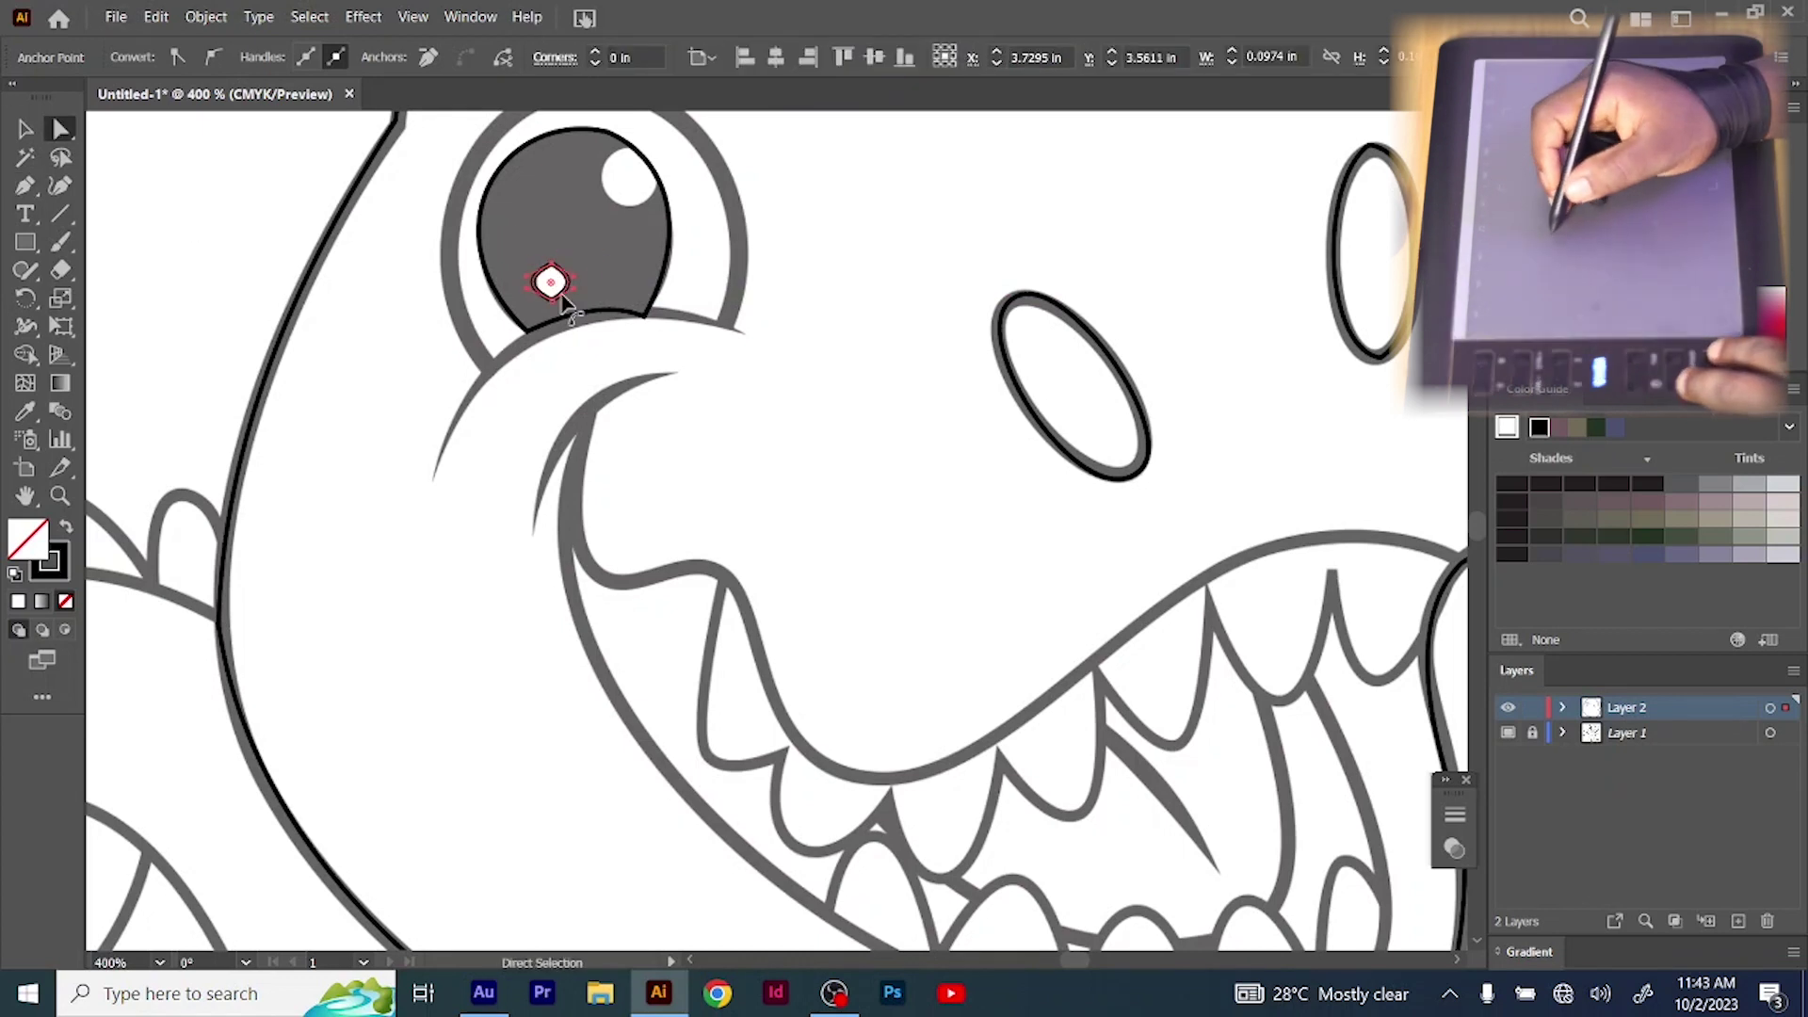
{"action": "key", "text": "z"}
{"action": "key", "text": "ctrl+z"}
{"action": "key", "text": "ctrl+z"}
Draw a small ellipse over the lower highlight in the near eye's pupil
{"action": "key", "text": "v"}
{"action": "left_click_drag", "start_coordinate": [32, 251], "coordinate": [103, 298]}
{"action": "left_click_drag", "start_coordinate": [534, 265], "coordinate": [568, 299]}
{"action": "scroll", "coordinate": [593, 226], "scroll_direction": "up", "scroll_amount": 1}
Trace the larger upper highlight of the near pupil as a closed curved path ending on the pupil's edge
{"action": "key", "text": "p"}
{"action": "left_click", "coordinate": [627, 161]}
{"action": "left_click", "coordinate": [628, 220]}
{"action": "left_click_drag", "start_coordinate": [626, 190], "coordinate": [603, 191]}
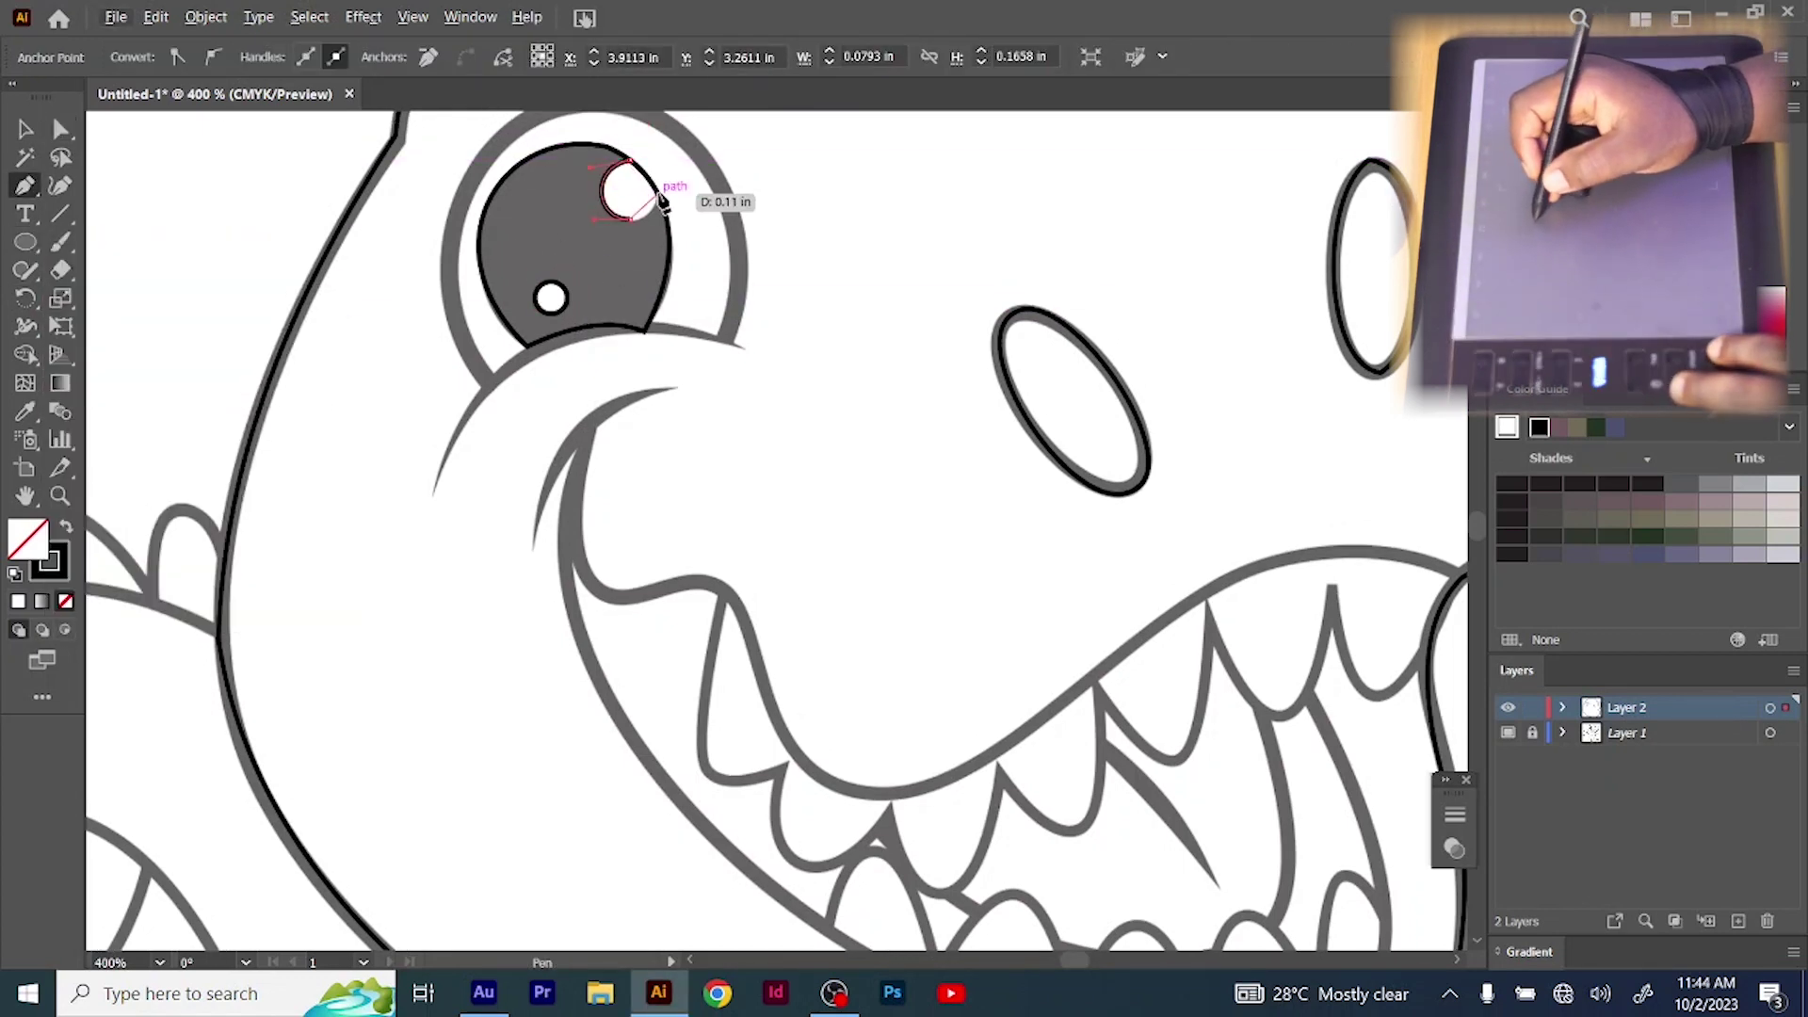
{"action": "left_click", "coordinate": [657, 197]}
{"action": "left_click", "coordinate": [628, 161]}
{"action": "left_click", "coordinate": [602, 468], "text": "ctrl"}
Trace the near eye's outer outline over the top and back along the lower lid, closing it at its starting point
{"action": "key", "text": "ctrl+minus"}
{"action": "left_click", "coordinate": [565, 417]}
{"action": "left_click", "coordinate": [698, 226]}
{"action": "left_click_drag", "start_coordinate": [631, 322], "coordinate": [543, 277]}
{"action": "left_click_drag", "start_coordinate": [545, 200], "coordinate": [567, 153]}
{"action": "left_click", "coordinate": [737, 388]}
{"action": "left_click_drag", "start_coordinate": [719, 307], "coordinate": [740, 294]}
{"action": "left_click", "coordinate": [565, 418]}
{"action": "left_click_drag", "start_coordinate": [651, 402], "coordinate": [650, 378]}
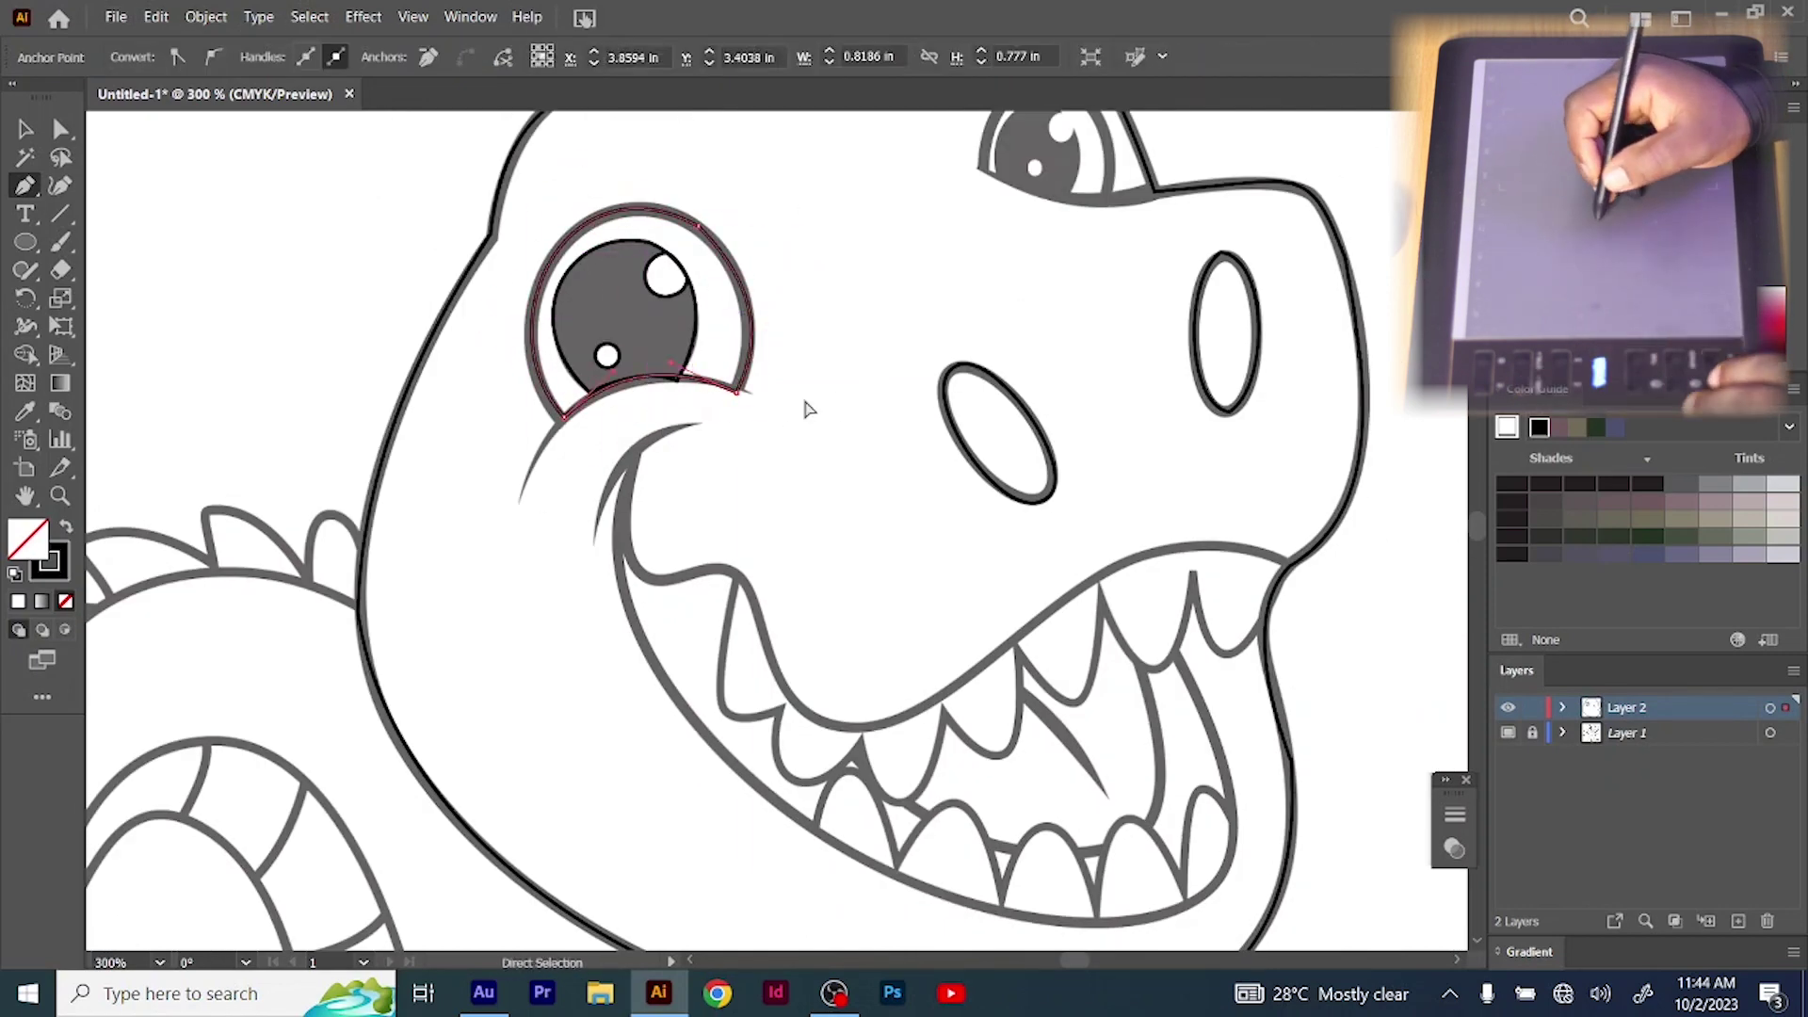
{"action": "left_click", "coordinate": [807, 408], "text": "ctrl"}
Trace the far eye's outer outline and lower edge as a closed curved path
{"action": "scroll", "coordinate": [807, 408], "scroll_direction": "up", "scroll_amount": 3}
{"action": "left_click", "coordinate": [984, 304]}
{"action": "left_click", "coordinate": [1104, 266]}
{"action": "left_click", "coordinate": [1104, 340]}
{"action": "left_click", "coordinate": [985, 303]}
{"action": "mouse_move", "coordinate": [1043, 320]}
{"action": "left_mouse_down"}
{"action": "mouse_move", "coordinate": [1047, 335]}
{"action": "mouse_move", "coordinate": [1114, 294]}
{"action": "mouse_move", "coordinate": [1023, 245]}
{"action": "mouse_move", "coordinate": [1081, 295]}
{"action": "mouse_move", "coordinate": [1022, 329]}
{"action": "left_mouse_up"}
{"action": "left_click", "coordinate": [1069, 395], "text": "ctrl"}
Trace the far eye's pupil as a closed curved path resting on the eye's lower edge
{"action": "left_click", "coordinate": [995, 311]}
{"action": "left_click", "coordinate": [1072, 269]}
{"action": "left_click", "coordinate": [1056, 339]}
{"action": "left_click", "coordinate": [996, 311]}
{"action": "left_click", "coordinate": [1146, 231], "text": "ctrl"}
Draw a small ellipse over the lower highlight in the far eye's pupil
{"action": "key", "text": "ctrl+plus"}
{"action": "key", "text": "ctrl+plus"}
{"action": "scroll", "coordinate": [1146, 232], "scroll_direction": "up", "scroll_amount": 3}
{"action": "key", "text": "l"}
{"action": "left_click_drag", "start_coordinate": [1273, 351], "coordinate": [1310, 389]}
Trace the upper highlight of the far pupil as a closed path with the Pen tool
{"action": "key", "text": "p"}
{"action": "left_click", "coordinate": [1332, 264]}
{"action": "left_click", "coordinate": [1364, 302]}
{"action": "left_click_drag", "start_coordinate": [1348, 282], "coordinate": [1325, 353]}
{"action": "left_click", "coordinate": [1337, 269]}
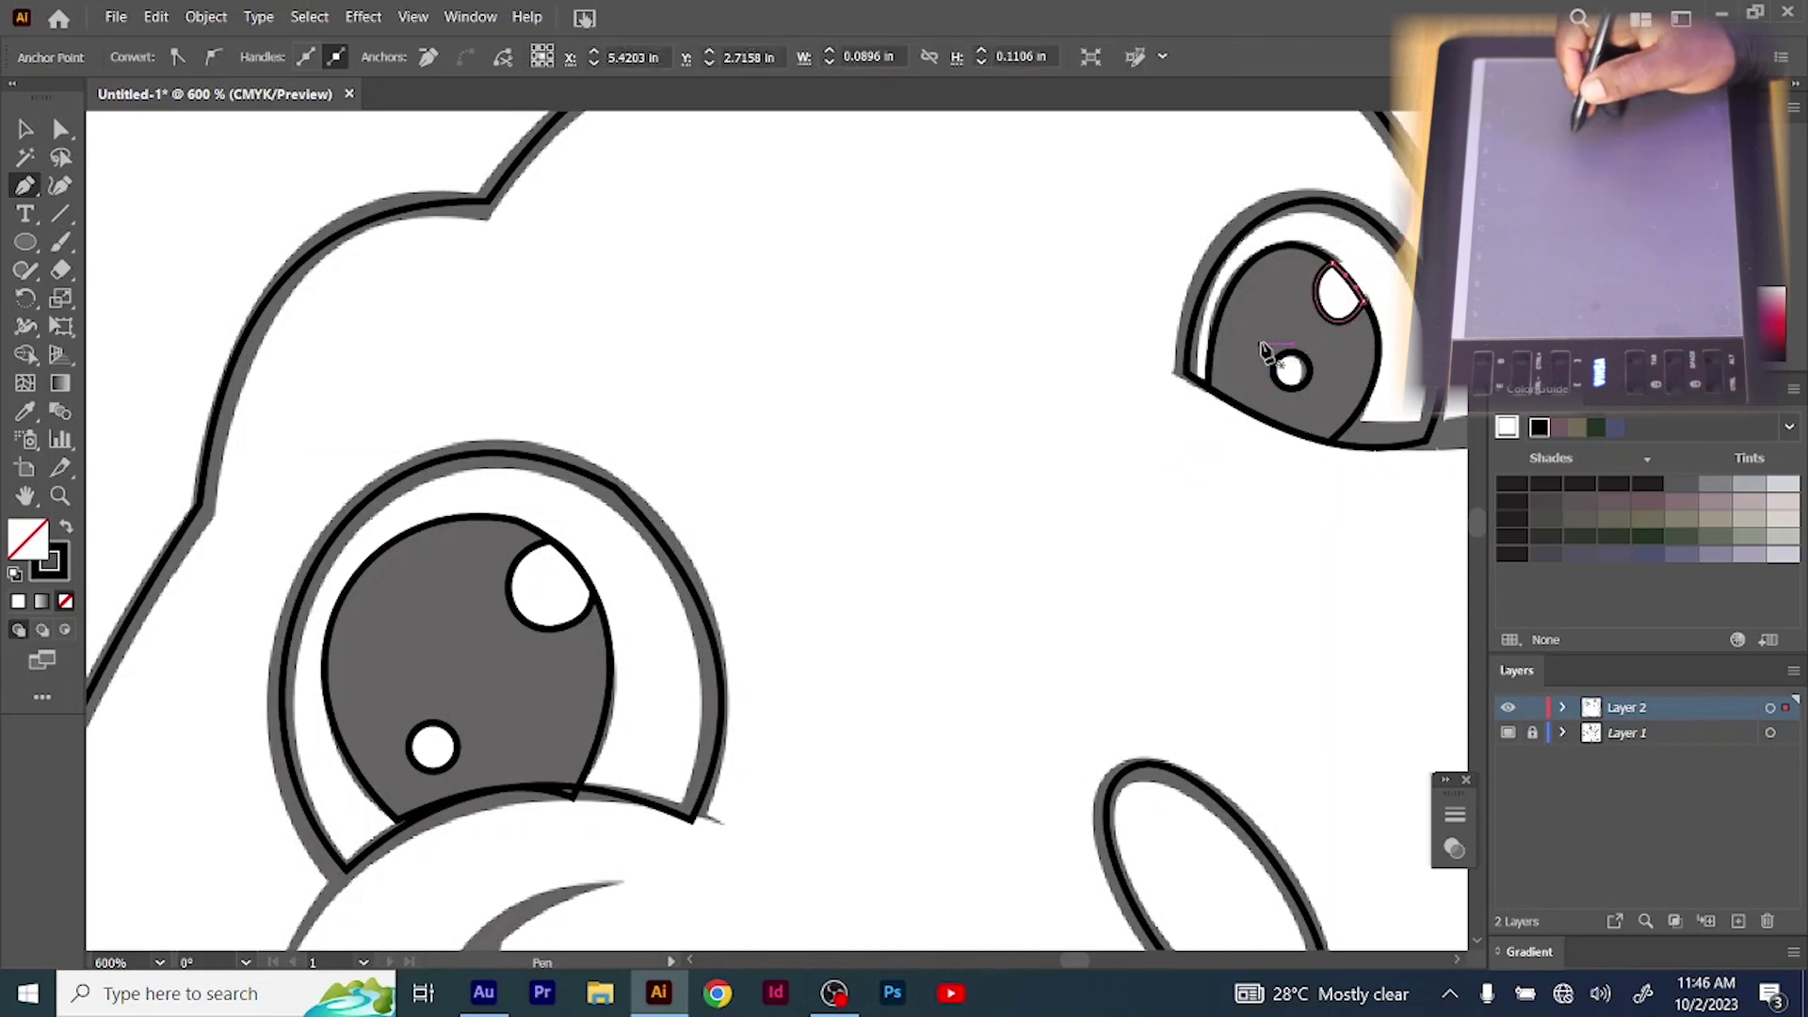
{"action": "left_click", "coordinate": [1163, 453], "text": "ctrl"}
Start the mouth outline with a curve from the cheek corner down the lower lip to the first lower tooth
{"action": "key", "text": "ctrl+minus"}
{"action": "key", "text": "ctrl+minus"}
{"action": "key", "text": "ctrl+minus"}
{"action": "left_click", "coordinate": [745, 455]}
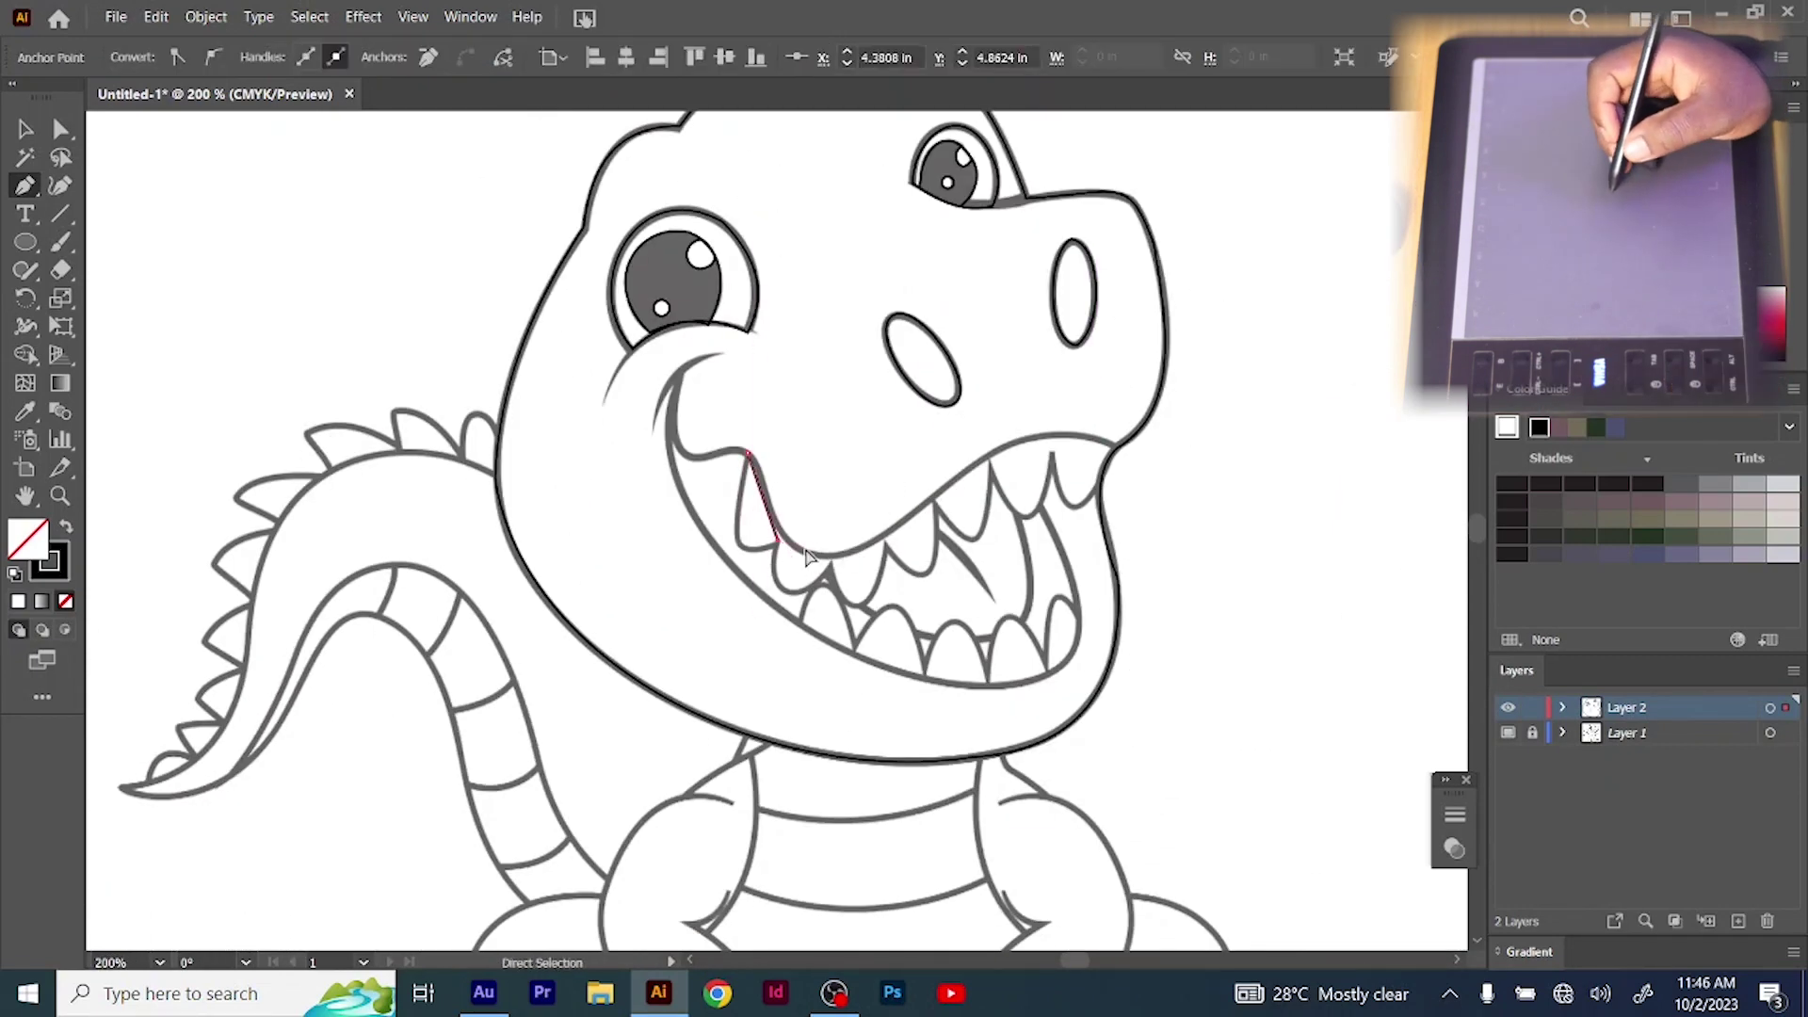
{"action": "left_click", "coordinate": [674, 415]}
{"action": "left_click", "coordinate": [801, 622]}
{"action": "left_click_drag", "start_coordinate": [740, 528], "coordinate": [745, 573]}
{"action": "key", "text": "ctrl+plus"}
{"action": "key", "text": "ctrl+plus"}
{"action": "key", "text": "ctrl+plus"}
{"action": "left_click", "coordinate": [778, 523]}
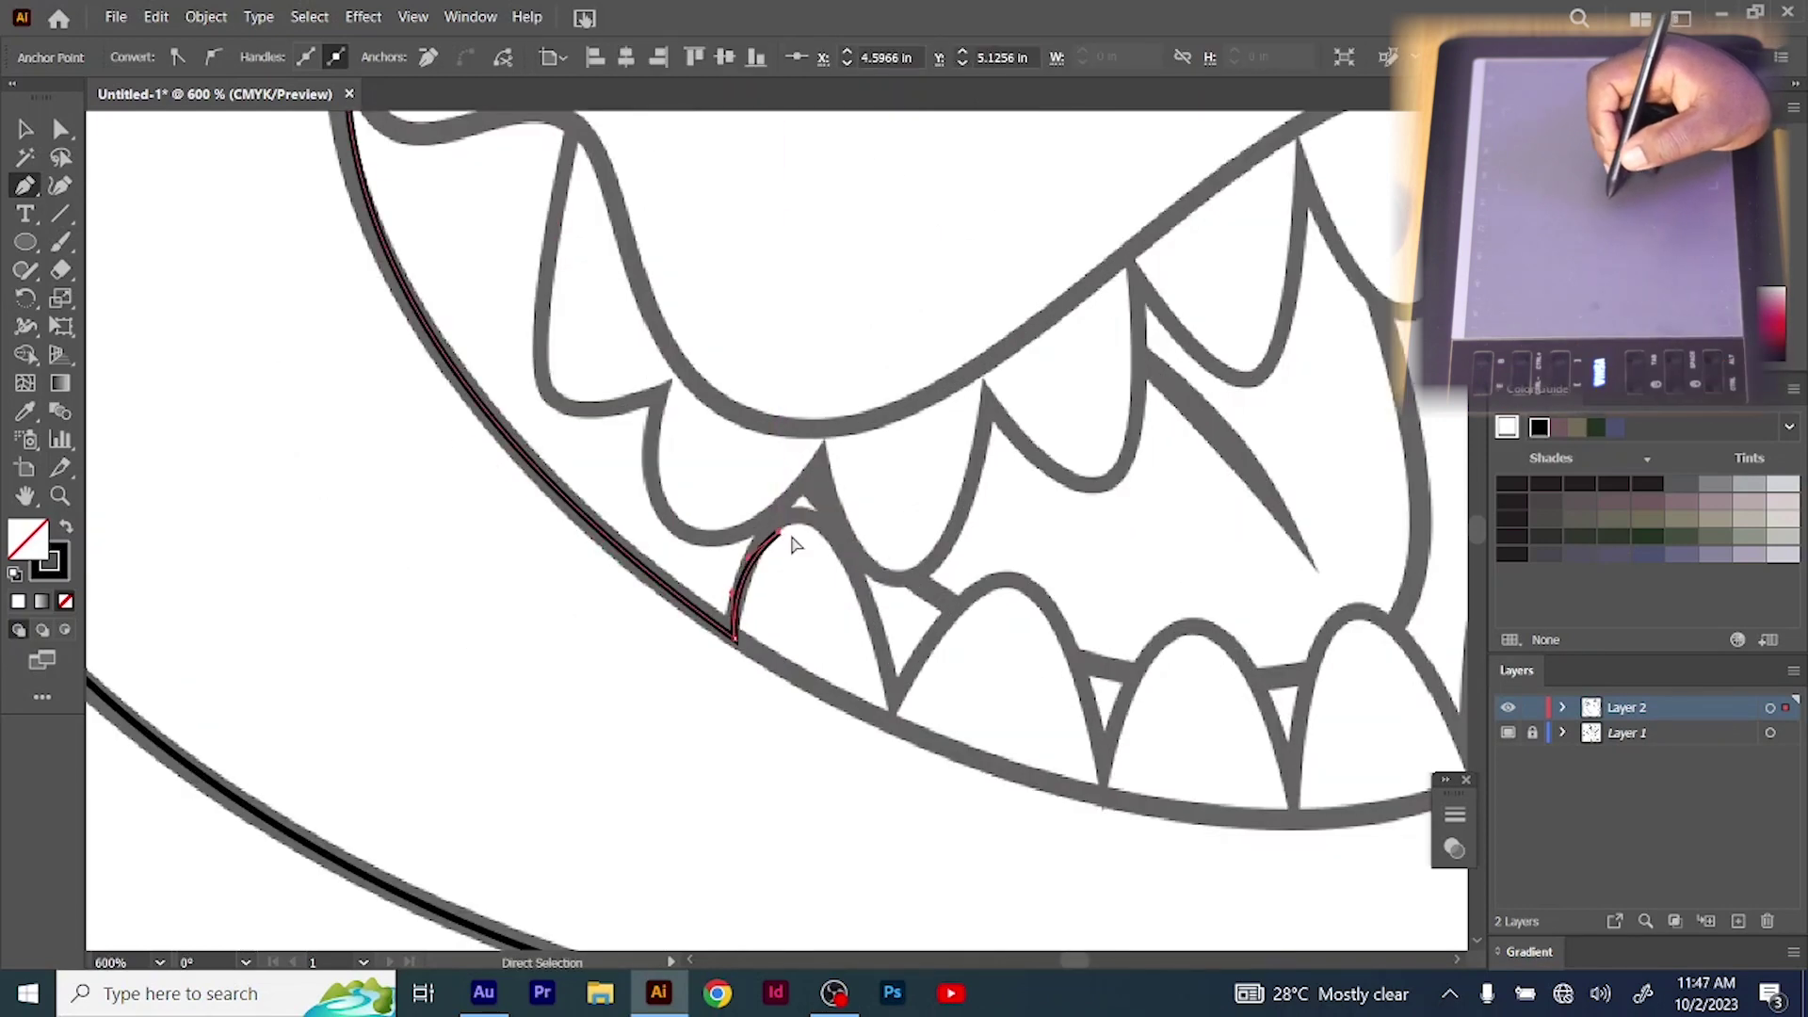
{"action": "key", "text": "ctrl+z"}
{"action": "key", "text": "ctrl+z"}
Continue the mouth outline along the lower lip, curving around the lower front and up the mouth's far side
{"action": "key", "text": "ctrl+minus"}
{"action": "key", "text": "ctrl+minus"}
{"action": "left_click", "coordinate": [1262, 558]}
{"action": "left_click_drag", "start_coordinate": [1194, 581], "coordinate": [1290, 711]}
{"action": "left_click_drag", "start_coordinate": [1093, 746], "coordinate": [996, 785]}
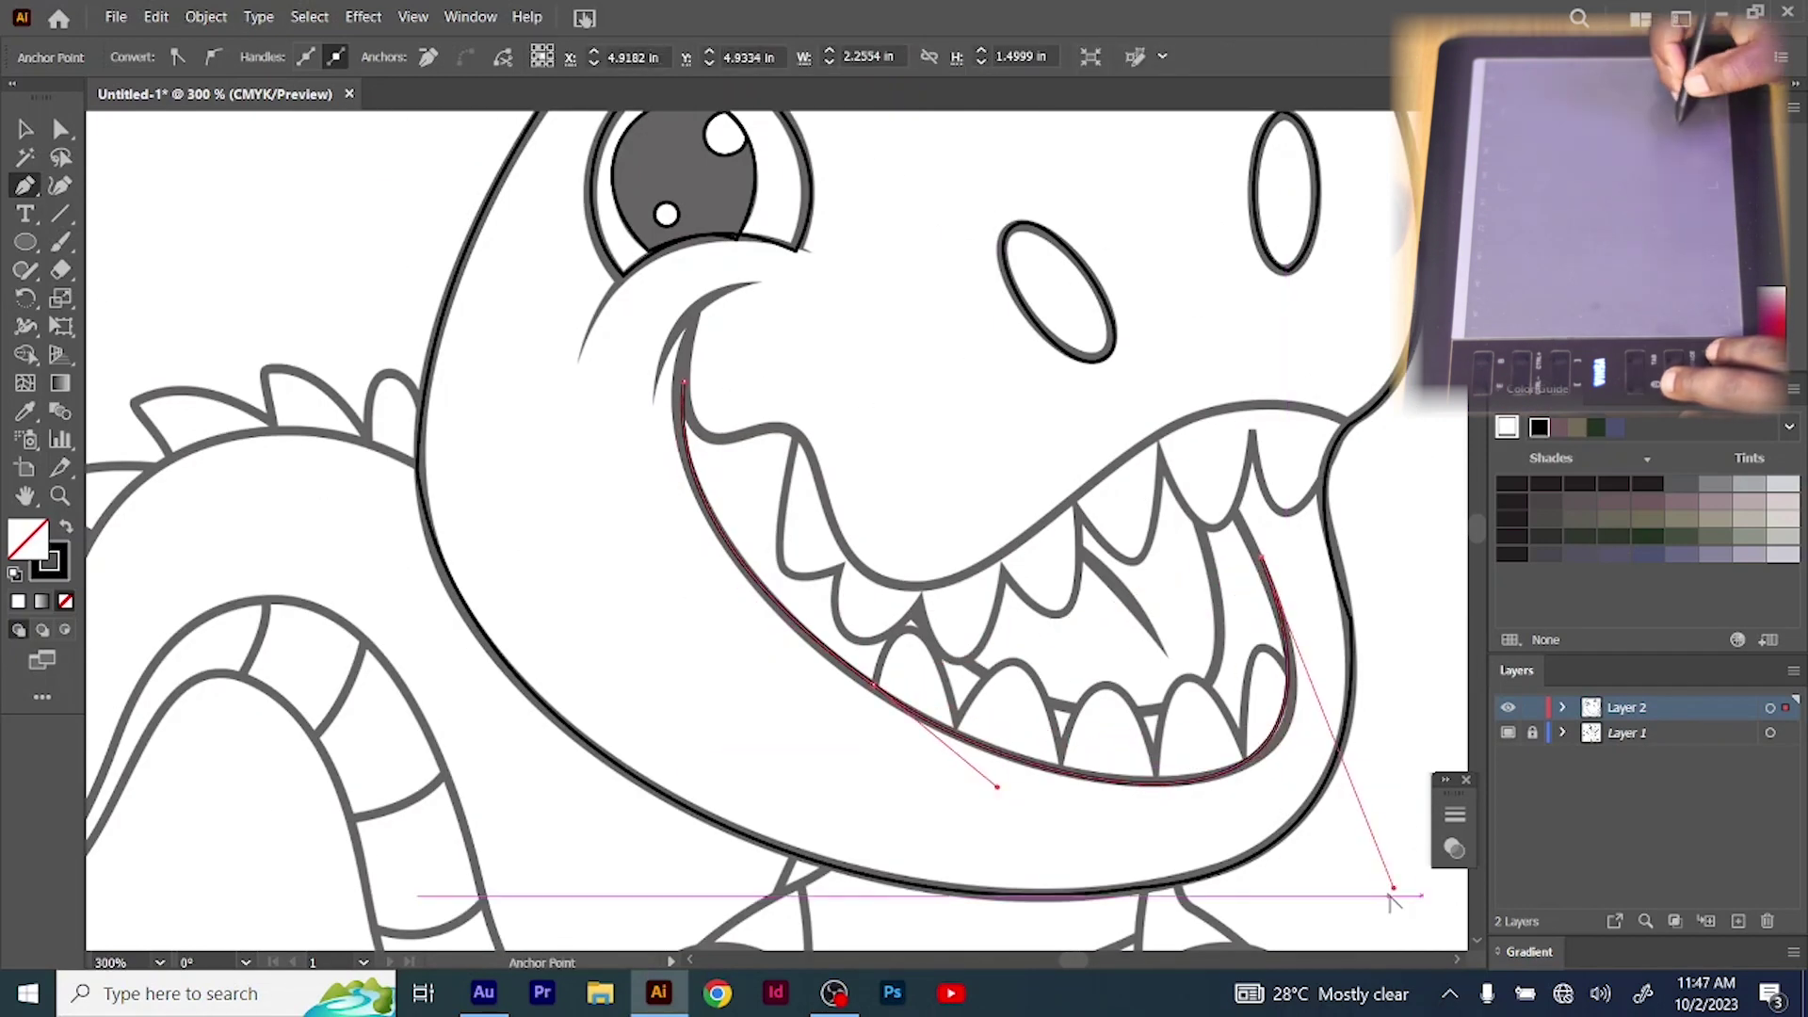
{"action": "left_click_drag", "start_coordinate": [1394, 888], "coordinate": [1409, 887]}
Extend the mouth outline around the frontmost upper tooth to the front corner of the mouth
{"action": "left_click", "coordinate": [1235, 513]}
{"action": "left_click", "coordinate": [1254, 434]}
{"action": "left_click_drag", "start_coordinate": [1243, 474], "coordinate": [1286, 511]}
{"action": "left_click", "coordinate": [1320, 485]}
{"action": "left_click", "coordinate": [1352, 423]}
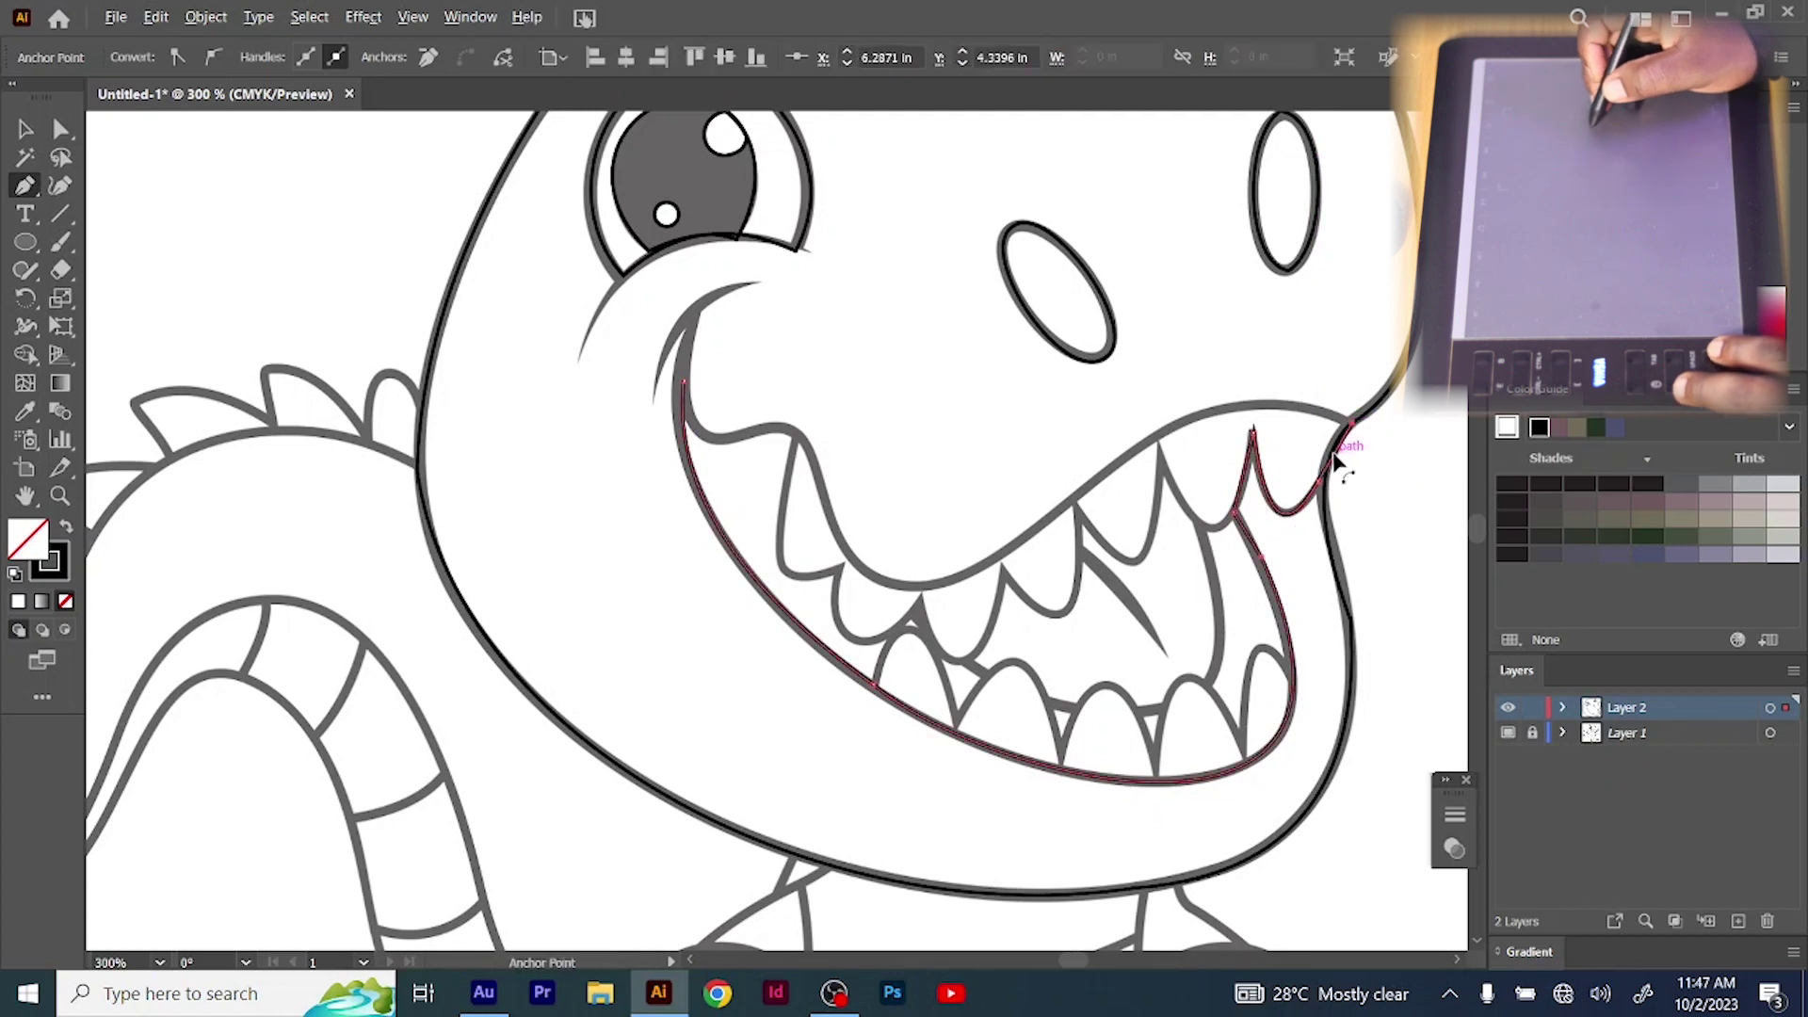
{"action": "left_click_drag", "start_coordinate": [1338, 454], "coordinate": [1332, 451]}
Trace the upper lip back to the cheek corner with curved segments, closing the mouth outline
{"action": "left_click", "coordinate": [1018, 540]}
{"action": "left_click_drag", "start_coordinate": [1184, 480], "coordinate": [1185, 424]}
{"action": "left_click", "coordinate": [798, 433]}
{"action": "left_click_drag", "start_coordinate": [895, 481], "coordinate": [890, 580]}
{"action": "left_click", "coordinate": [721, 440]}
{"action": "left_click", "coordinate": [684, 382]}
{"action": "left_click_drag", "start_coordinate": [700, 410], "coordinate": [695, 422]}
{"action": "left_click", "coordinate": [689, 509], "text": "ctrl"}
Start the upper teeth path by tracing the three rearmost teeth with curved segments from the bend in the upper lip
{"action": "left_click", "coordinate": [798, 433]}
{"action": "left_click", "coordinate": [842, 563]}
{"action": "left_click_drag", "start_coordinate": [832, 527], "coordinate": [775, 608]}
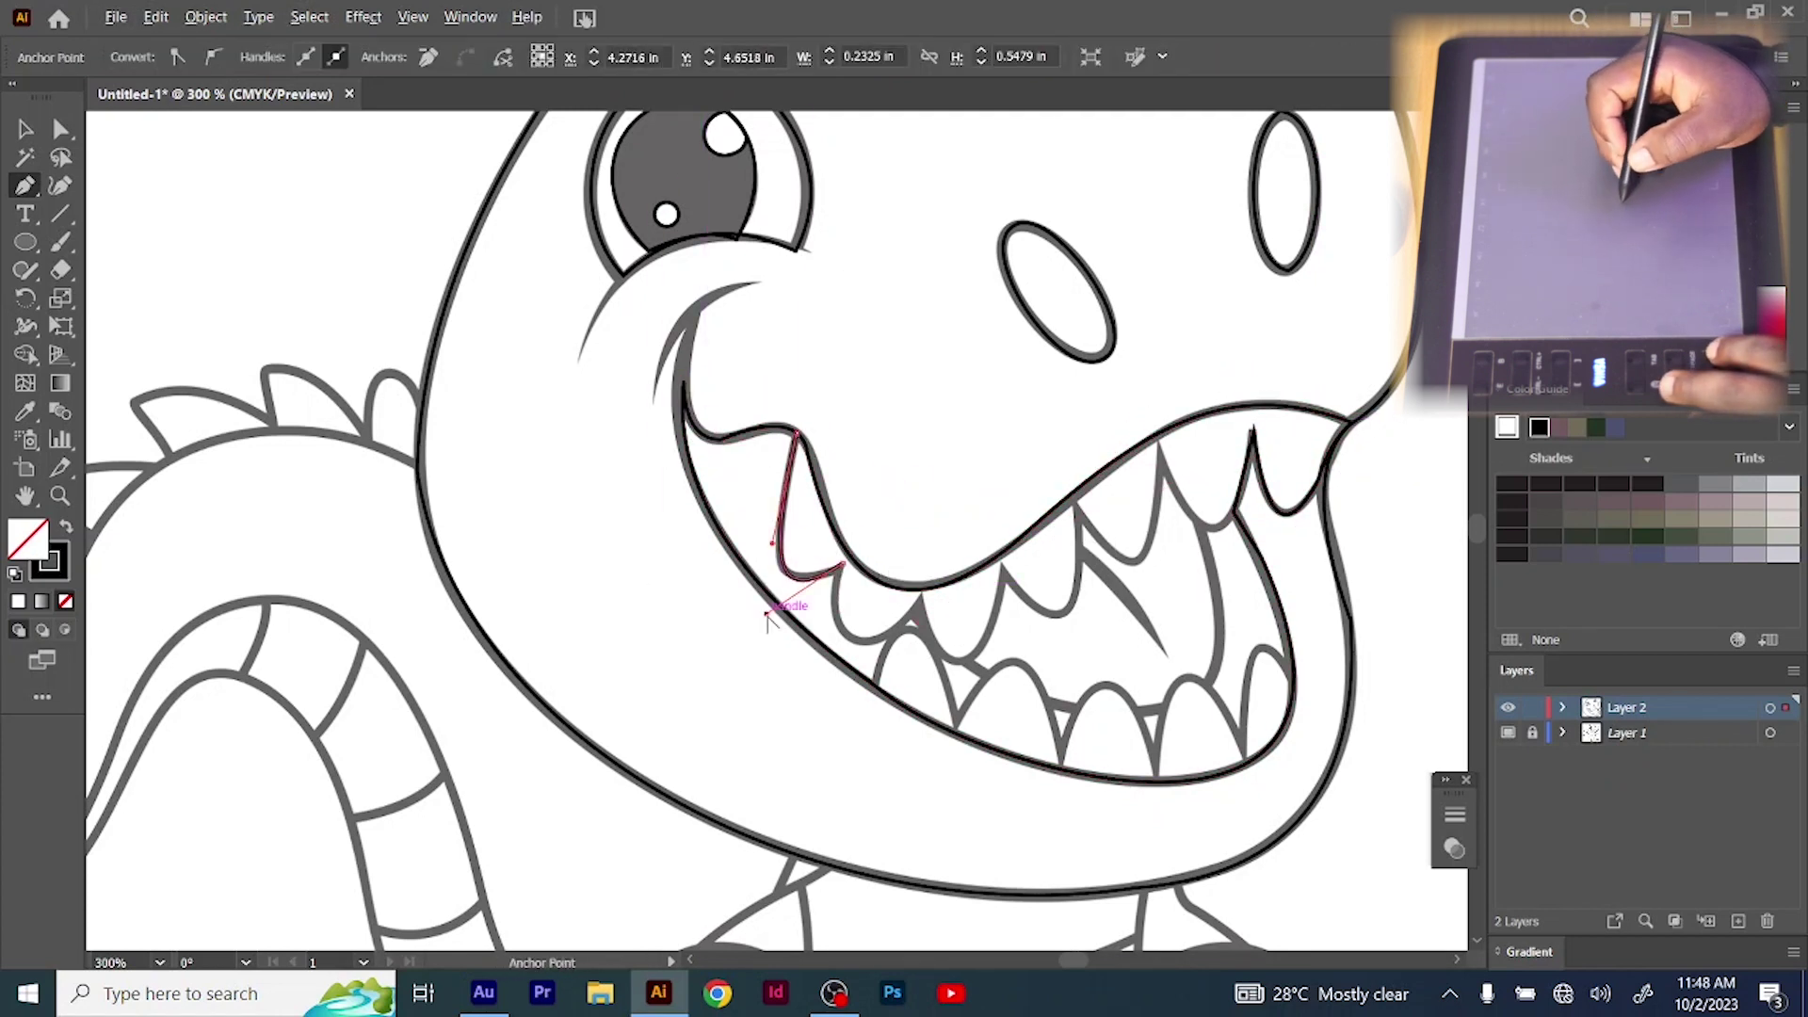
{"action": "left_click", "coordinate": [922, 599]}
{"action": "left_click_drag", "start_coordinate": [885, 583], "coordinate": [868, 671]}
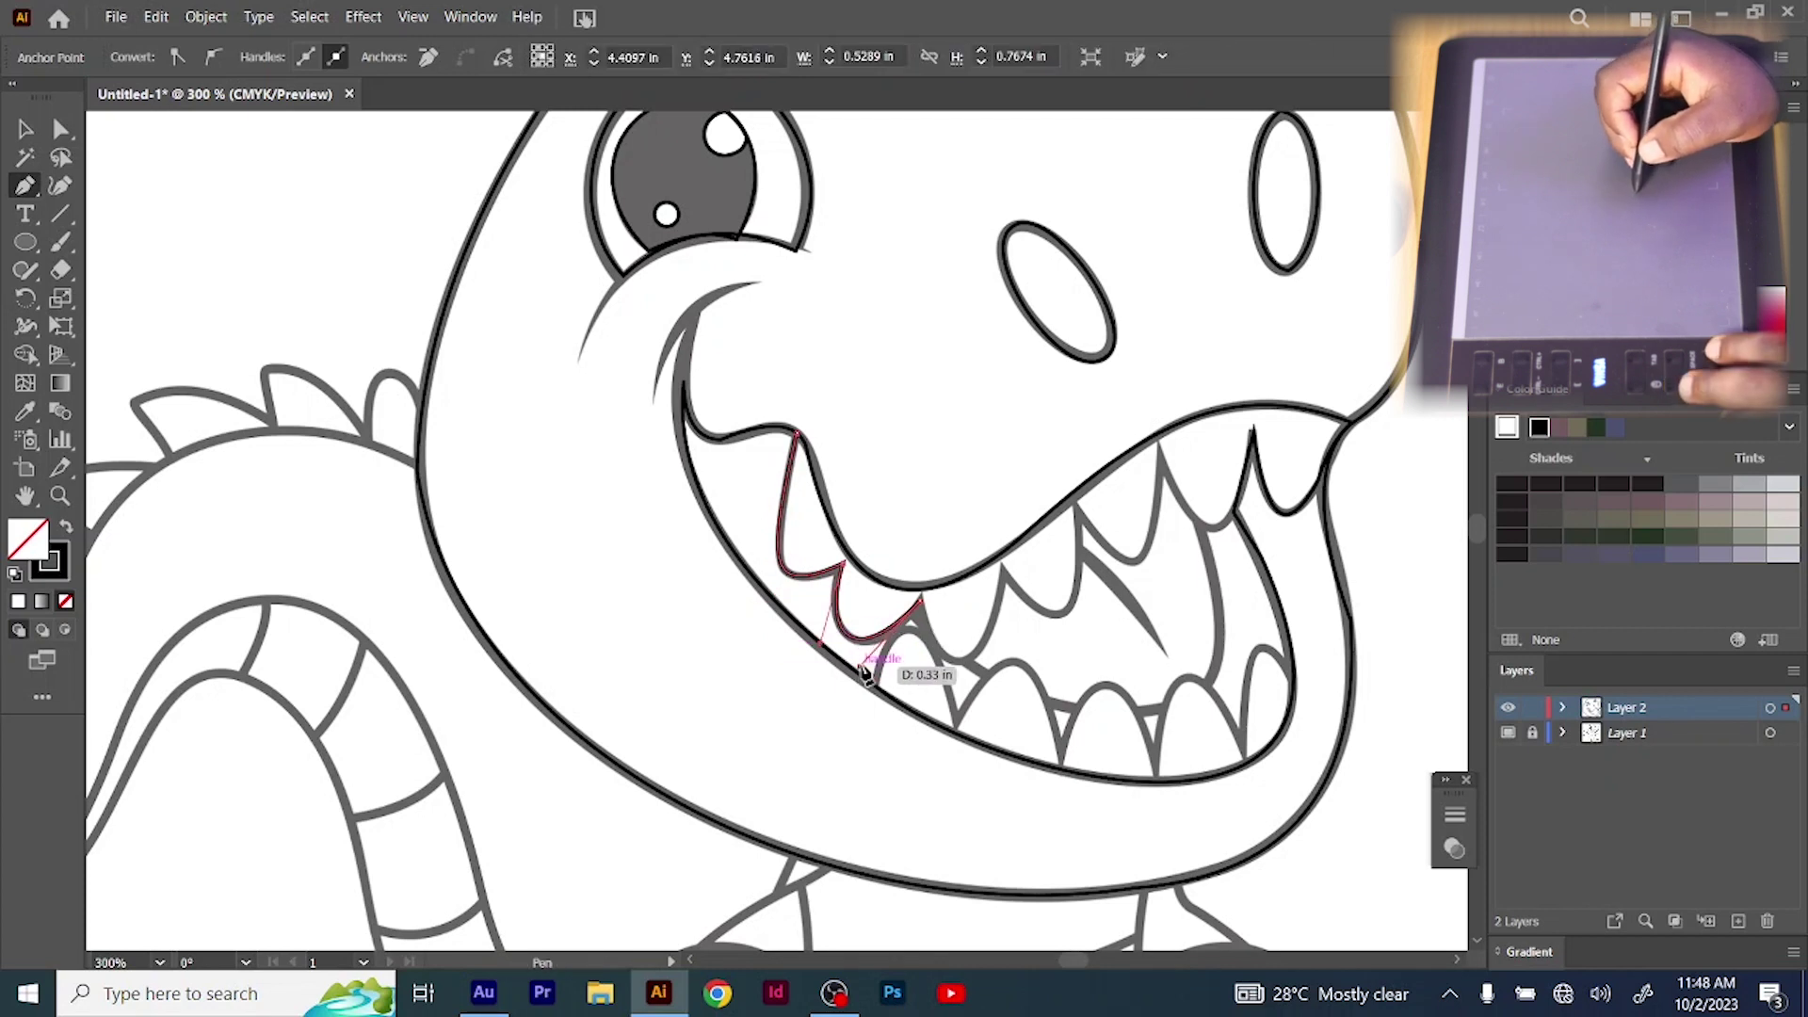
{"action": "left_click", "coordinate": [1003, 577]}
{"action": "left_click_drag", "start_coordinate": [968, 587], "coordinate": [970, 659]}
Continue the upper teeth path over the remaining four teeth to the front corner of the mouth
{"action": "left_click", "coordinate": [1080, 509]}
{"action": "left_click_drag", "start_coordinate": [1042, 543], "coordinate": [1059, 614]}
{"action": "left_click", "coordinate": [1160, 454]}
{"action": "left_click_drag", "start_coordinate": [1122, 479], "coordinate": [1135, 563]}
{"action": "left_click", "coordinate": [1255, 431]}
{"action": "left_click_drag", "start_coordinate": [1207, 443], "coordinate": [1213, 528]}
{"action": "left_click", "coordinate": [1350, 425]}
{"action": "left_click_drag", "start_coordinate": [1302, 428], "coordinate": [1289, 513]}
Close the upper teeth shape by tracing back along the upper lip to its starting point
{"action": "left_click", "coordinate": [1072, 493]}
{"action": "left_click_drag", "start_coordinate": [1213, 459], "coordinate": [1221, 410]}
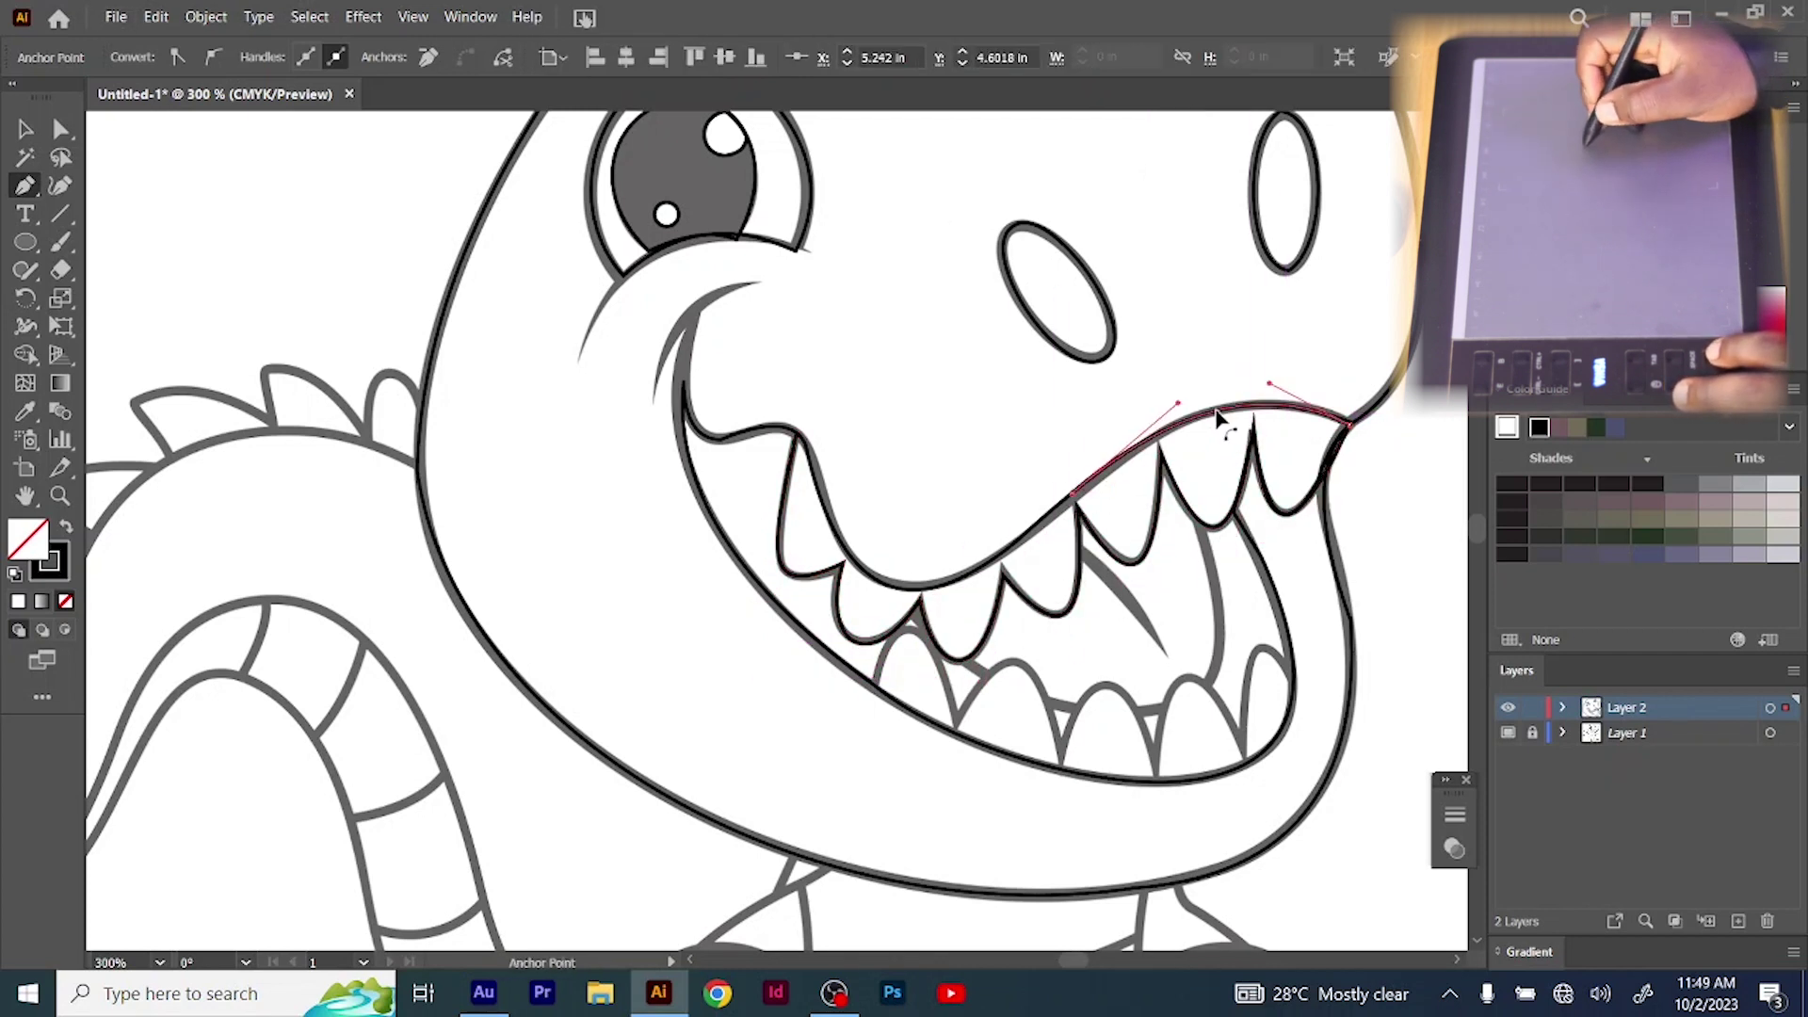
{"action": "left_click", "coordinate": [814, 476]}
{"action": "left_click_drag", "start_coordinate": [940, 484], "coordinate": [910, 588]}
{"action": "left_click", "coordinate": [797, 433]}
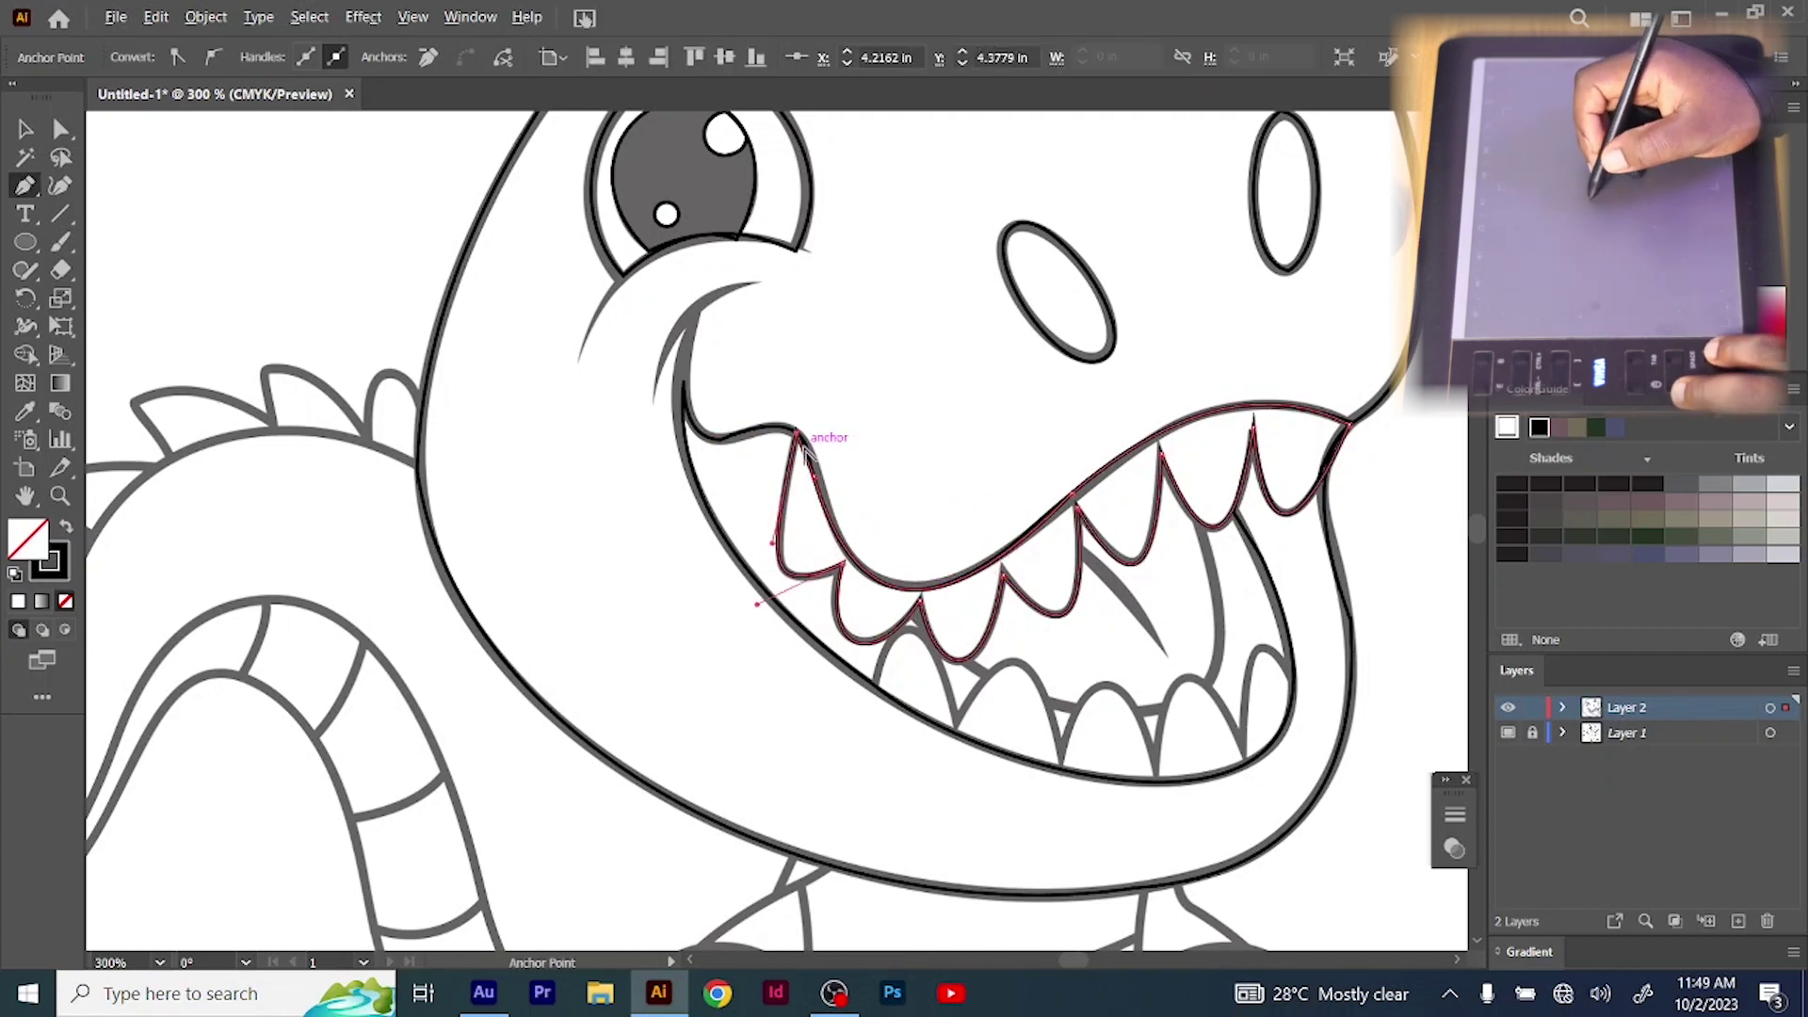
{"action": "left_click_drag", "start_coordinate": [805, 455], "coordinate": [810, 449]}
{"action": "left_click", "coordinate": [843, 566], "text": "ctrl"}
{"action": "left_click", "coordinate": [1050, 469], "text": "ctrl"}
Trace the three rearmost lower teeth with curved segments starting on the lower lip
{"action": "left_click", "coordinate": [876, 684]}
{"action": "left_click", "coordinate": [954, 733]}
{"action": "left_click_drag", "start_coordinate": [913, 709], "coordinate": [912, 624]}
{"action": "left_click", "coordinate": [1064, 772]}
{"action": "left_click_drag", "start_coordinate": [1009, 754], "coordinate": [1013, 663]}
{"action": "left_click", "coordinate": [1063, 772]}
{"action": "left_click", "coordinate": [1156, 782]}
{"action": "left_click_drag", "start_coordinate": [1111, 777], "coordinate": [1108, 685]}
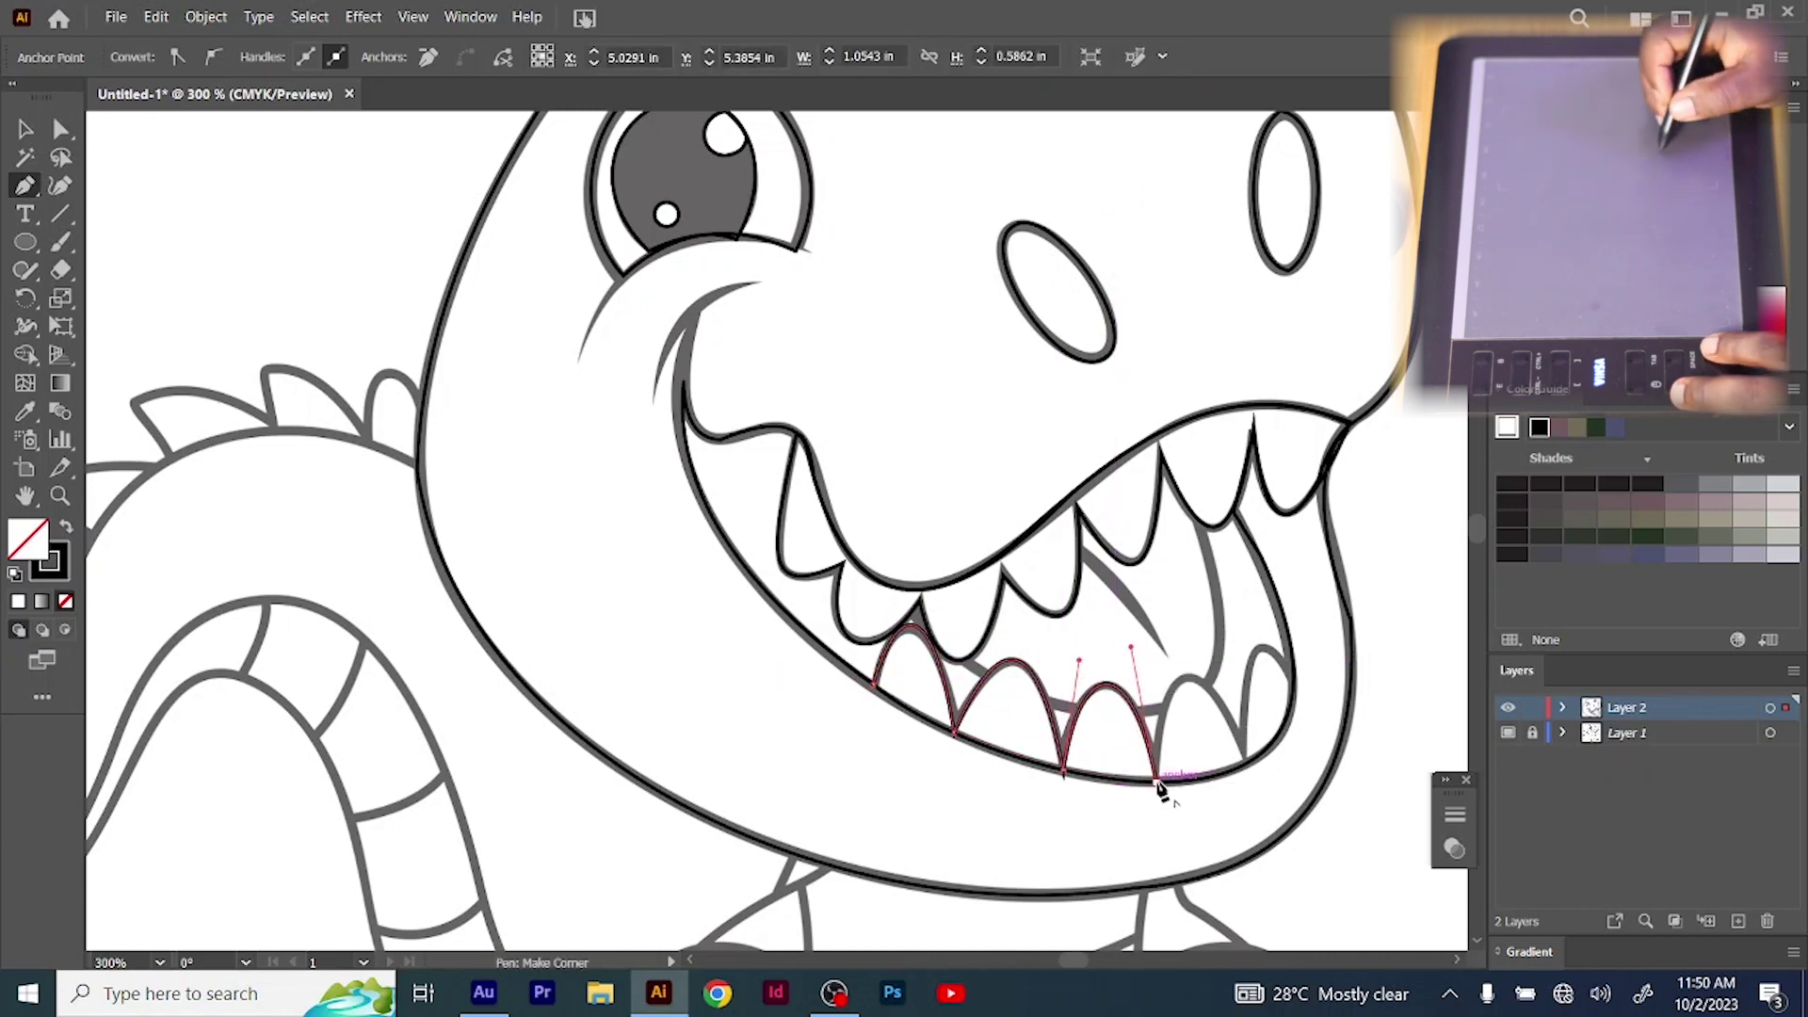
Continue the lower teeth path over the last two teeth to the far side of the mouth
{"action": "left_click", "coordinate": [1245, 758]}
{"action": "mouse_move", "coordinate": [1202, 772]}
{"action": "left_mouse_down"}
{"action": "mouse_move", "coordinate": [1191, 676]}
{"action": "mouse_move", "coordinate": [1262, 649]}
{"action": "left_mouse_up"}
{"action": "left_click", "coordinate": [1291, 676]}
{"action": "key", "text": "z"}
{"action": "key", "text": "ctrl+z"}
{"action": "key", "text": "ctrl+z"}
{"action": "key", "text": "ctrl+z"}
{"action": "key", "text": "ctrl+z"}
{"action": "key", "text": "ctrl+z"}
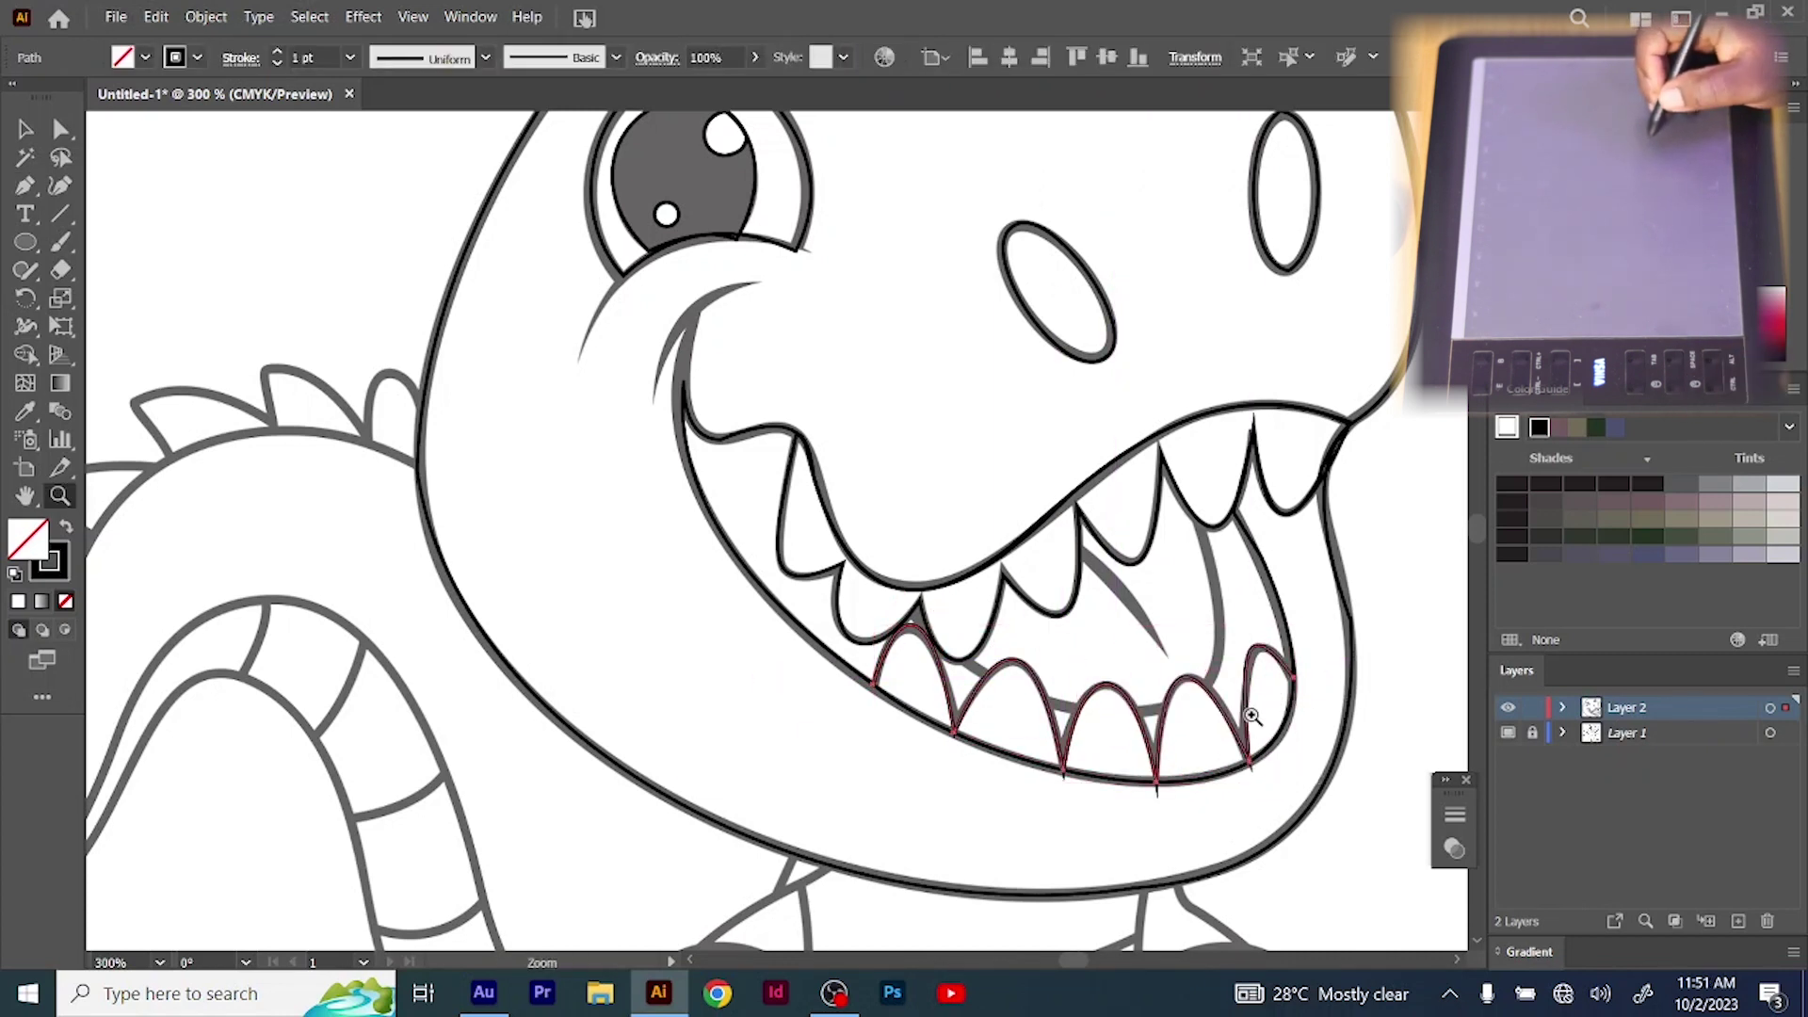
Close the lower teeth shape with a curve along the lower lip back to the first lower tooth
{"action": "key", "text": "p"}
{"action": "left_click", "coordinate": [1293, 679]}
{"action": "left_click", "coordinate": [874, 686]}
{"action": "left_click_drag", "start_coordinate": [1181, 682], "coordinate": [1188, 781]}
{"action": "left_click_drag", "start_coordinate": [878, 837], "coordinate": [1044, 796]}
{"action": "left_click_drag", "start_coordinate": [356, 441], "coordinate": [341, 486]}
{"action": "key", "text": "ctrl+z"}
{"action": "left_click", "coordinate": [747, 440], "text": "ctrl"}
Trace the tongue inside the open mouth as a curved path behind the teeth and deselect it
{"action": "key", "text": "ctrl+minus"}
{"action": "key", "text": "ctrl+minus"}
{"action": "key", "text": "ctrl+minus"}
{"action": "key", "text": "ctrl+minus"}
{"action": "left_click", "coordinate": [838, 431]}
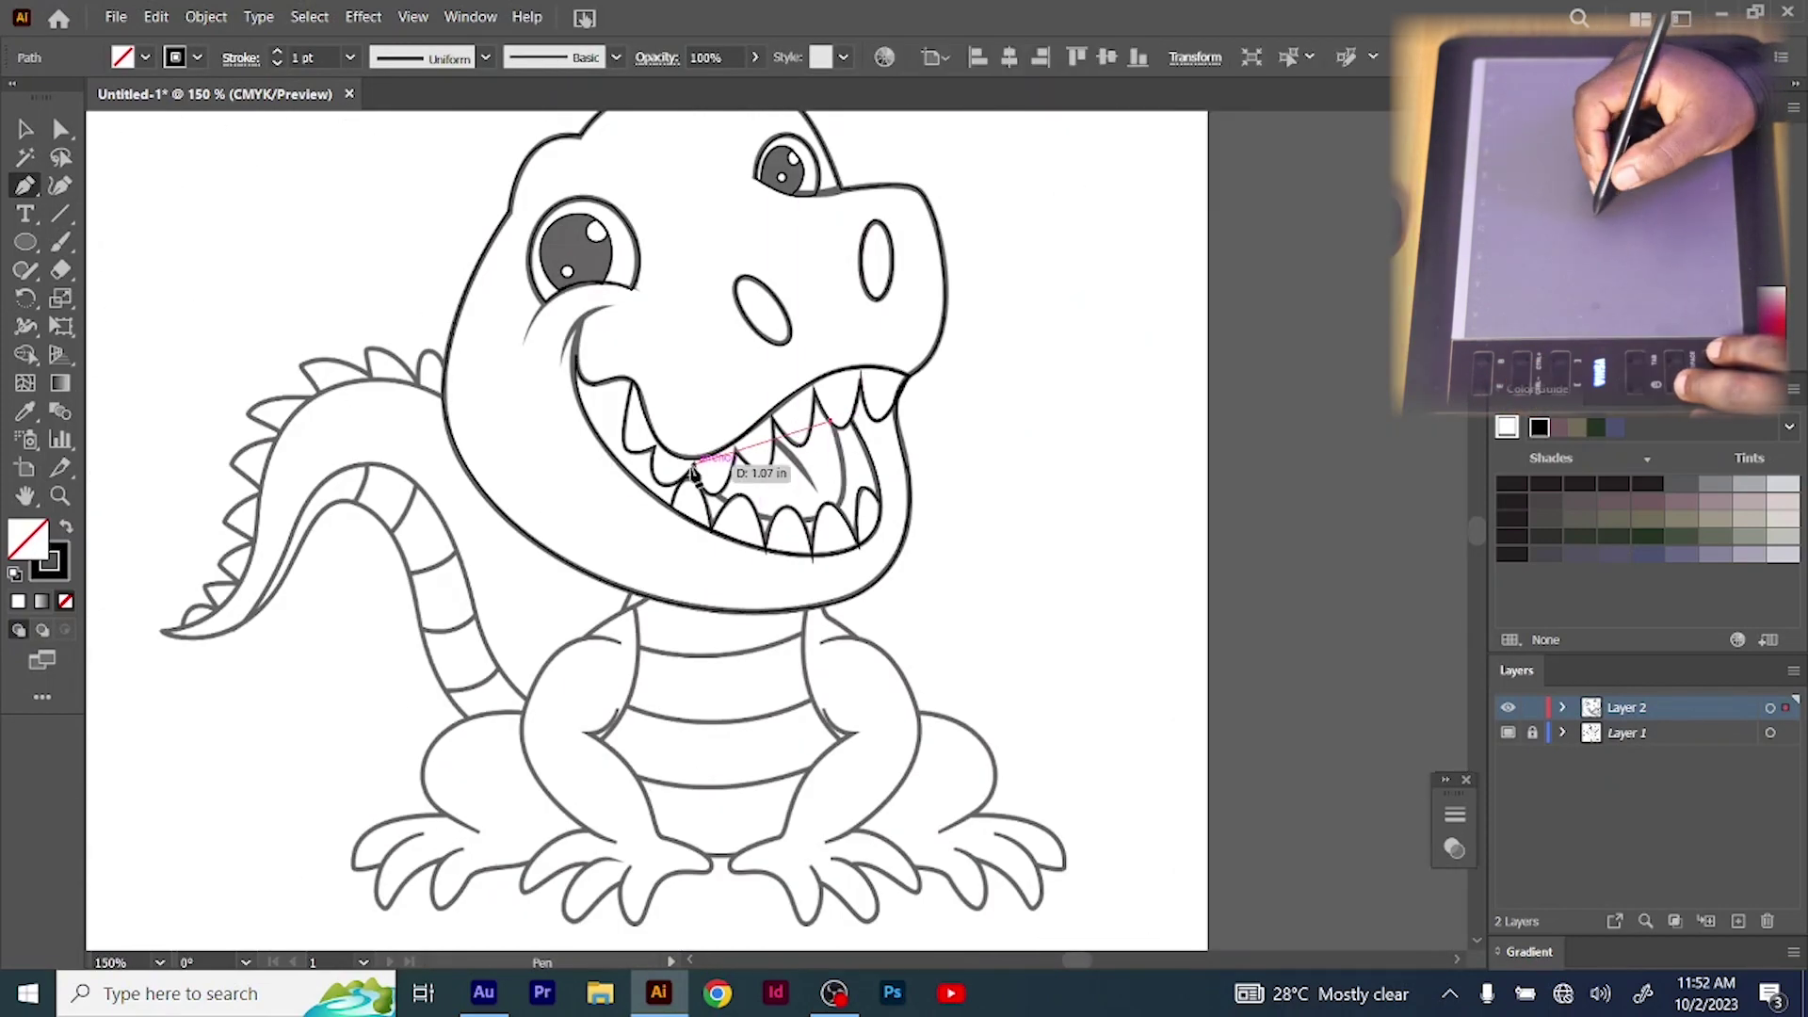
{"action": "left_click", "coordinate": [690, 471]}
{"action": "left_click_drag", "start_coordinate": [780, 439], "coordinate": [814, 520]}
{"action": "left_click", "coordinate": [674, 455]}
{"action": "left_click", "coordinate": [776, 407]}
{"action": "left_click_drag", "start_coordinate": [727, 431], "coordinate": [725, 450]}
{"action": "left_click", "coordinate": [810, 385]}
{"action": "left_click", "coordinate": [672, 551], "text": "ctrl"}
Trace the outer edge of the tail-side foreleg from below the jaw to the wrist, continuing around its outermost toe
{"action": "scroll", "coordinate": [706, 685], "scroll_direction": "down", "scroll_amount": 4}
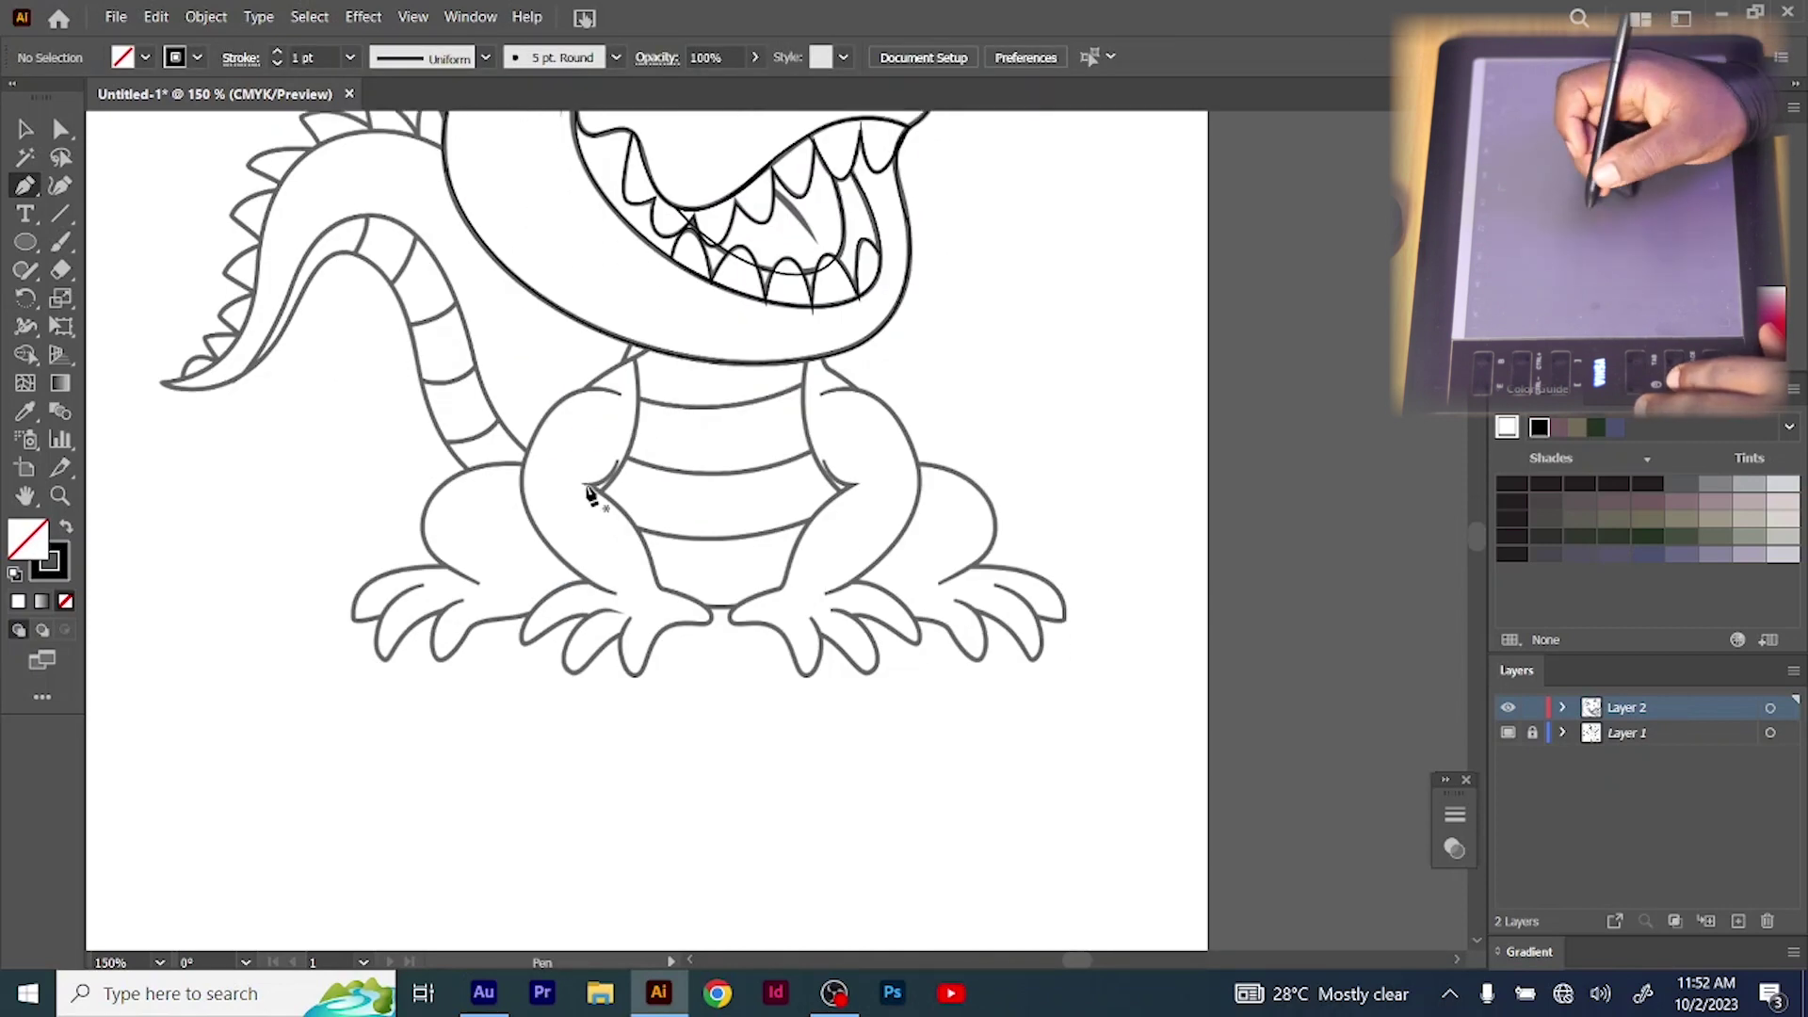
{"action": "left_click", "coordinate": [650, 326]}
{"action": "mouse_move", "coordinate": [535, 454]}
{"action": "left_mouse_down"}
{"action": "mouse_move", "coordinate": [565, 395]}
{"action": "mouse_move", "coordinate": [568, 459]}
{"action": "left_mouse_up"}
{"action": "left_click_drag", "start_coordinate": [620, 571], "coordinate": [656, 584]}
{"action": "left_click", "coordinate": [583, 557]}
{"action": "mouse_move", "coordinate": [533, 589]}
{"action": "left_mouse_down"}
{"action": "mouse_move", "coordinate": [511, 623]}
{"action": "mouse_move", "coordinate": [550, 622]}
{"action": "left_mouse_up"}
{"action": "left_click", "coordinate": [534, 589]}
{"action": "left_click", "coordinate": [613, 586]}
Continue the tail-side foreleg path around the second toe of the front foot with curved segments
{"action": "key", "text": "ctrl+equal"}
{"action": "key", "text": "ctrl+equal"}
{"action": "left_click_drag", "start_coordinate": [798, 468], "coordinate": [763, 468]}
{"action": "left_click_drag", "start_coordinate": [809, 545], "coordinate": [830, 534]}
{"action": "left_click_drag", "start_coordinate": [784, 567], "coordinate": [770, 577]}
{"action": "left_click", "coordinate": [840, 521]}
{"action": "left_click", "coordinate": [862, 485]}
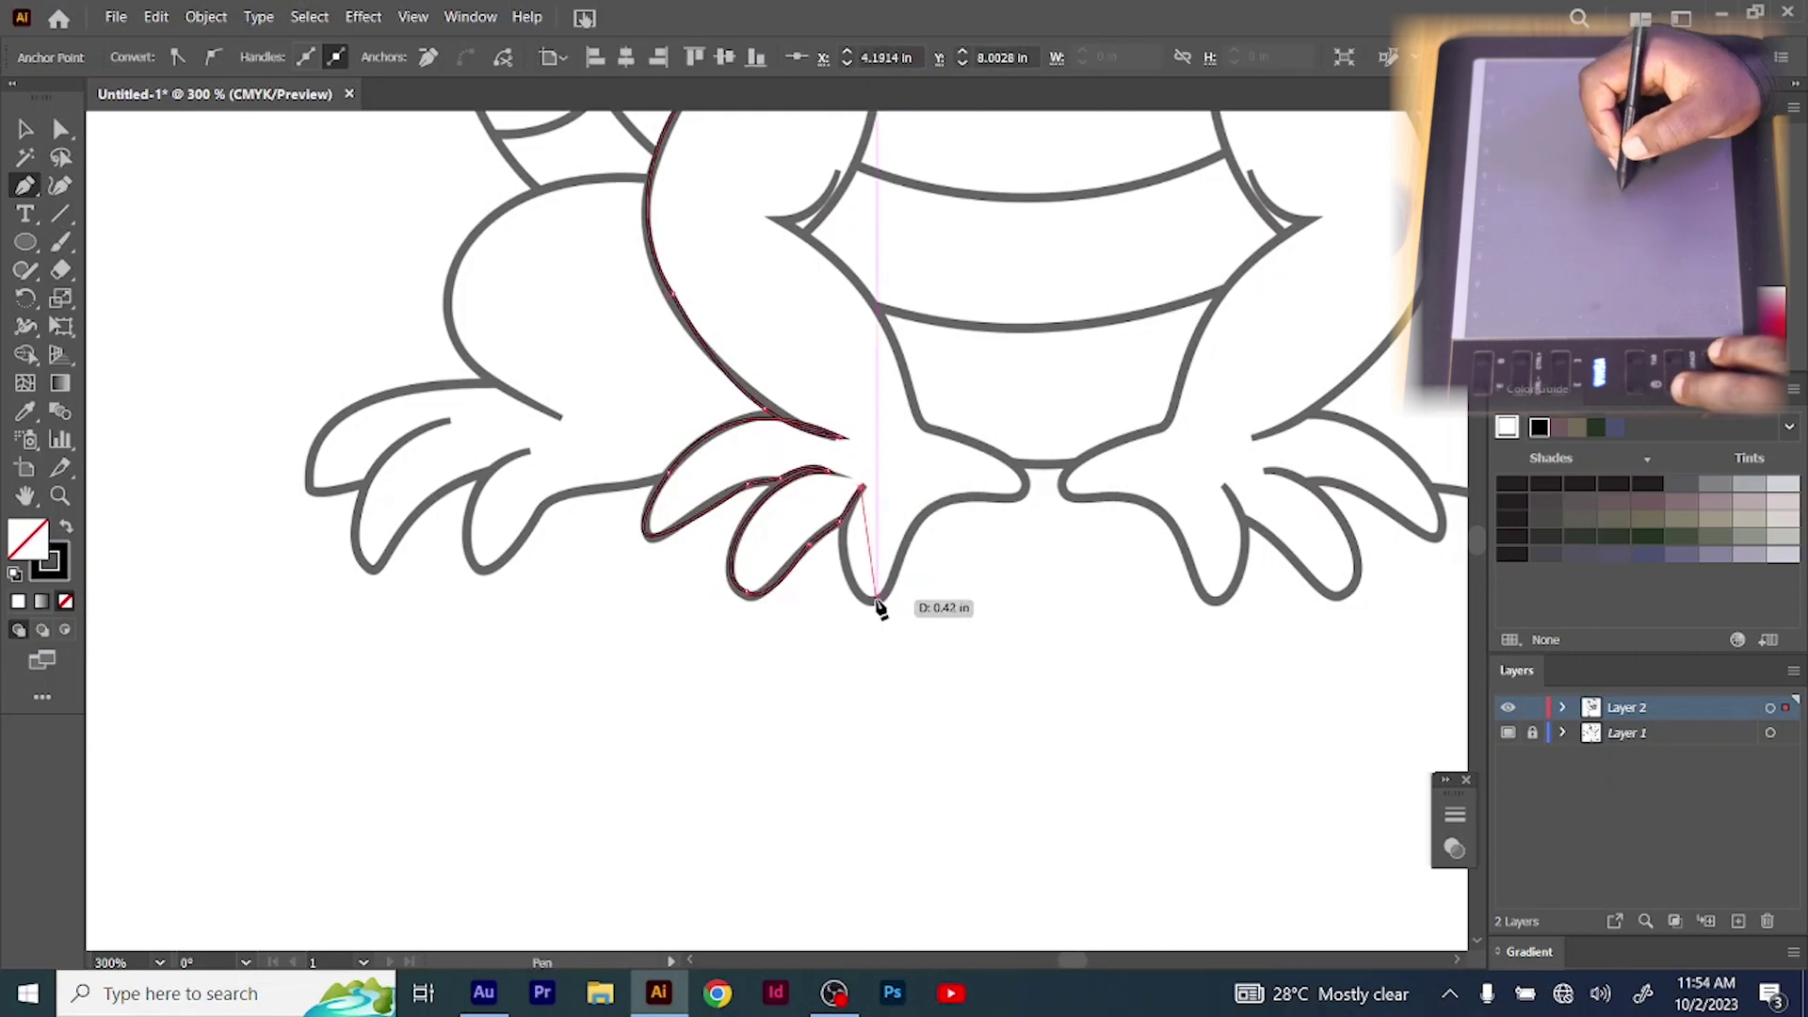
Trace the third toe and the rounded innermost toe of the tail-side front foot
{"action": "left_click_drag", "start_coordinate": [878, 601], "coordinate": [904, 605]}
{"action": "left_click_drag", "start_coordinate": [922, 513], "coordinate": [941, 479]}
{"action": "left_click_drag", "start_coordinate": [895, 578], "coordinate": [891, 597]}
{"action": "left_click", "coordinate": [1013, 497]}
{"action": "left_click", "coordinate": [1003, 458]}
{"action": "left_click_drag", "start_coordinate": [1010, 478], "coordinate": [1029, 491]}
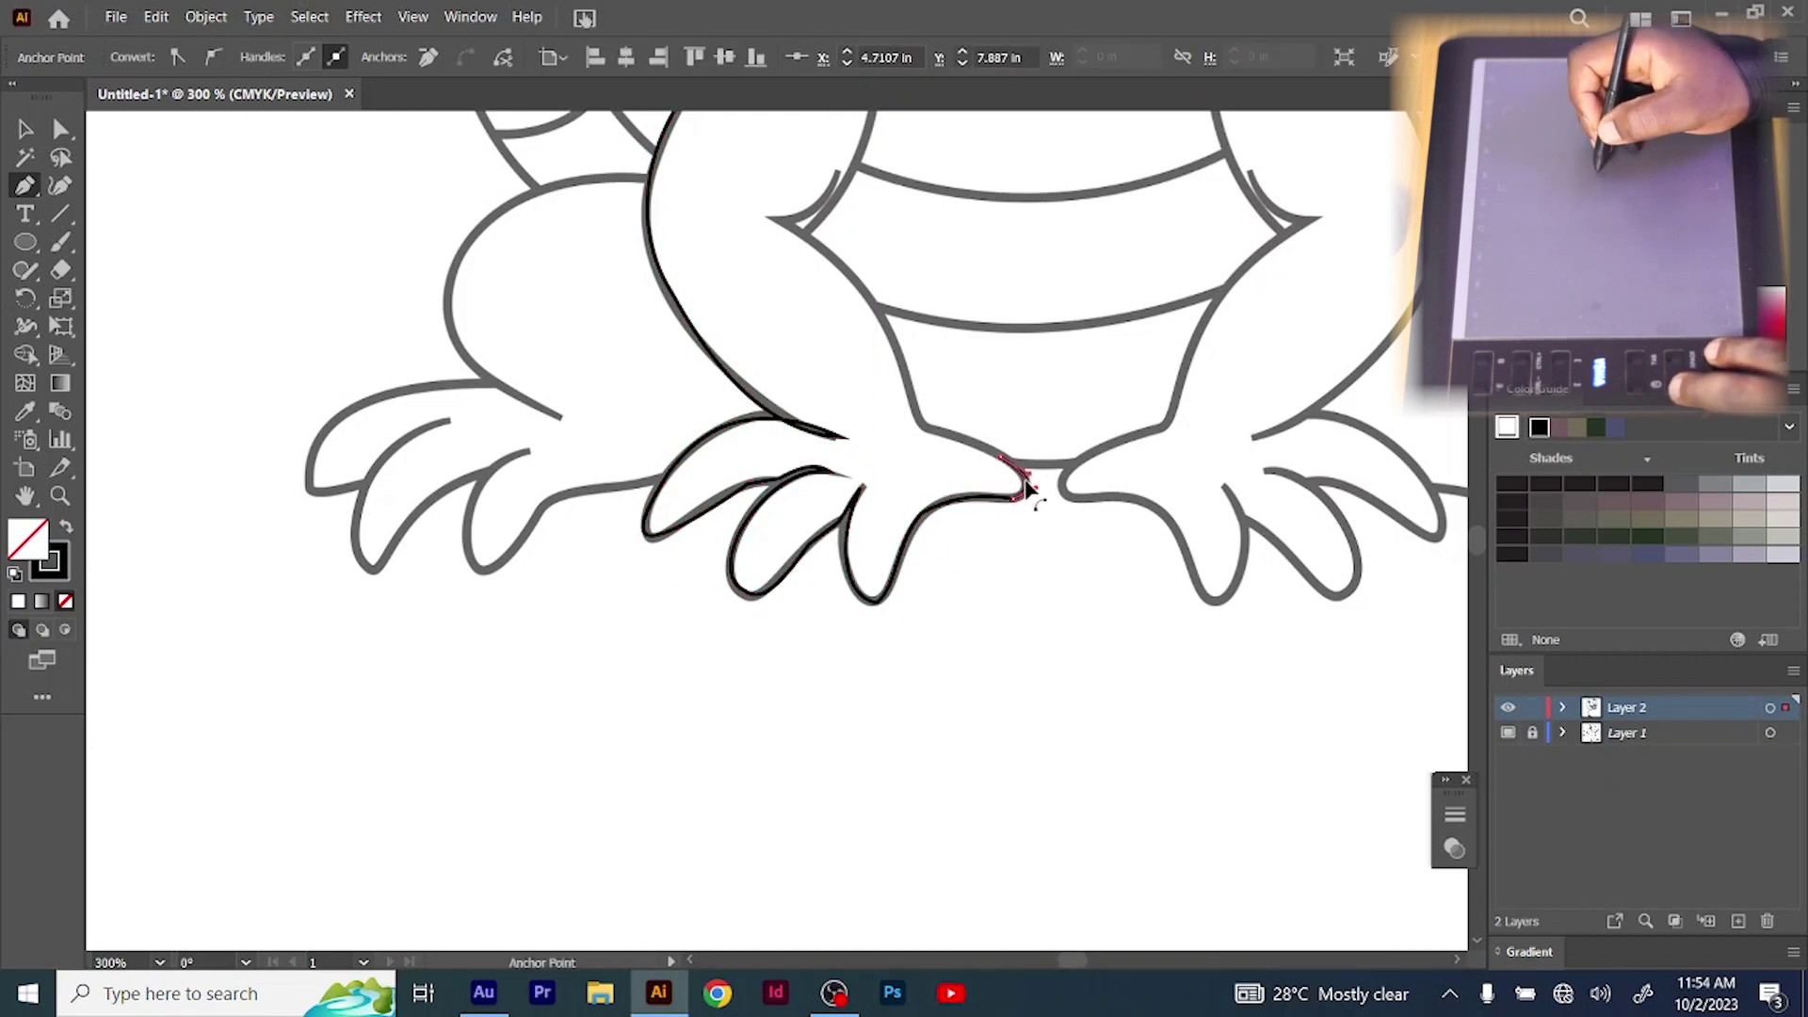
Trace the inner edge of the tail-side foreleg from the foot to the elbow and up to the jaw
{"action": "left_click", "coordinate": [922, 424]}
{"action": "left_click", "coordinate": [779, 219]}
{"action": "left_click_drag", "start_coordinate": [850, 321], "coordinate": [871, 294]}
{"action": "key", "text": "ctrl+minus"}
{"action": "key", "text": "ctrl+minus"}
{"action": "left_click_drag", "start_coordinate": [787, 350], "coordinate": [792, 419]}
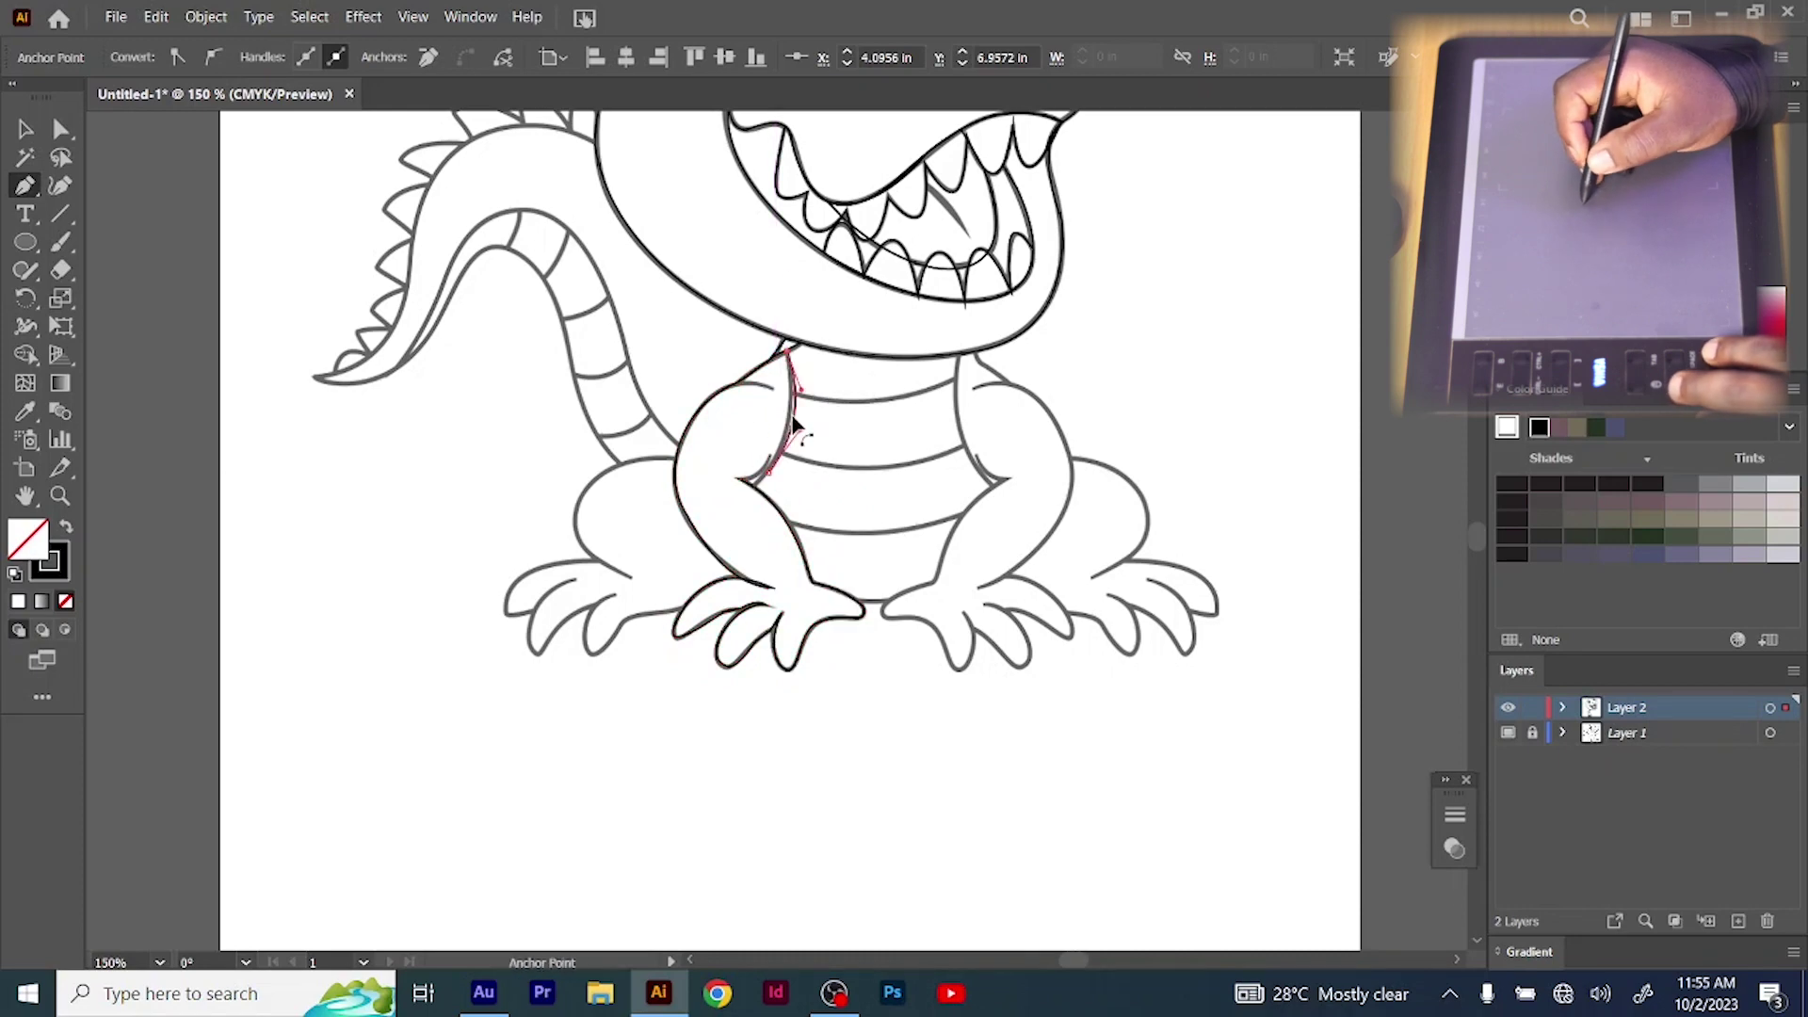
Trace the small pointed crease at the inner elbow of the tail-side foreleg with short curved segments
{"action": "key", "text": "ctrl+plus"}
{"action": "key", "text": "ctrl+plus"}
{"action": "key", "text": "ctrl+plus"}
{"action": "key", "text": "ctrl+plus"}
{"action": "left_click", "coordinate": [673, 817]}
{"action": "left_click", "coordinate": [702, 749]}
{"action": "left_click", "coordinate": [730, 703]}
{"action": "left_click", "coordinate": [615, 801]}
{"action": "left_click_drag", "start_coordinate": [673, 752], "coordinate": [685, 770]}
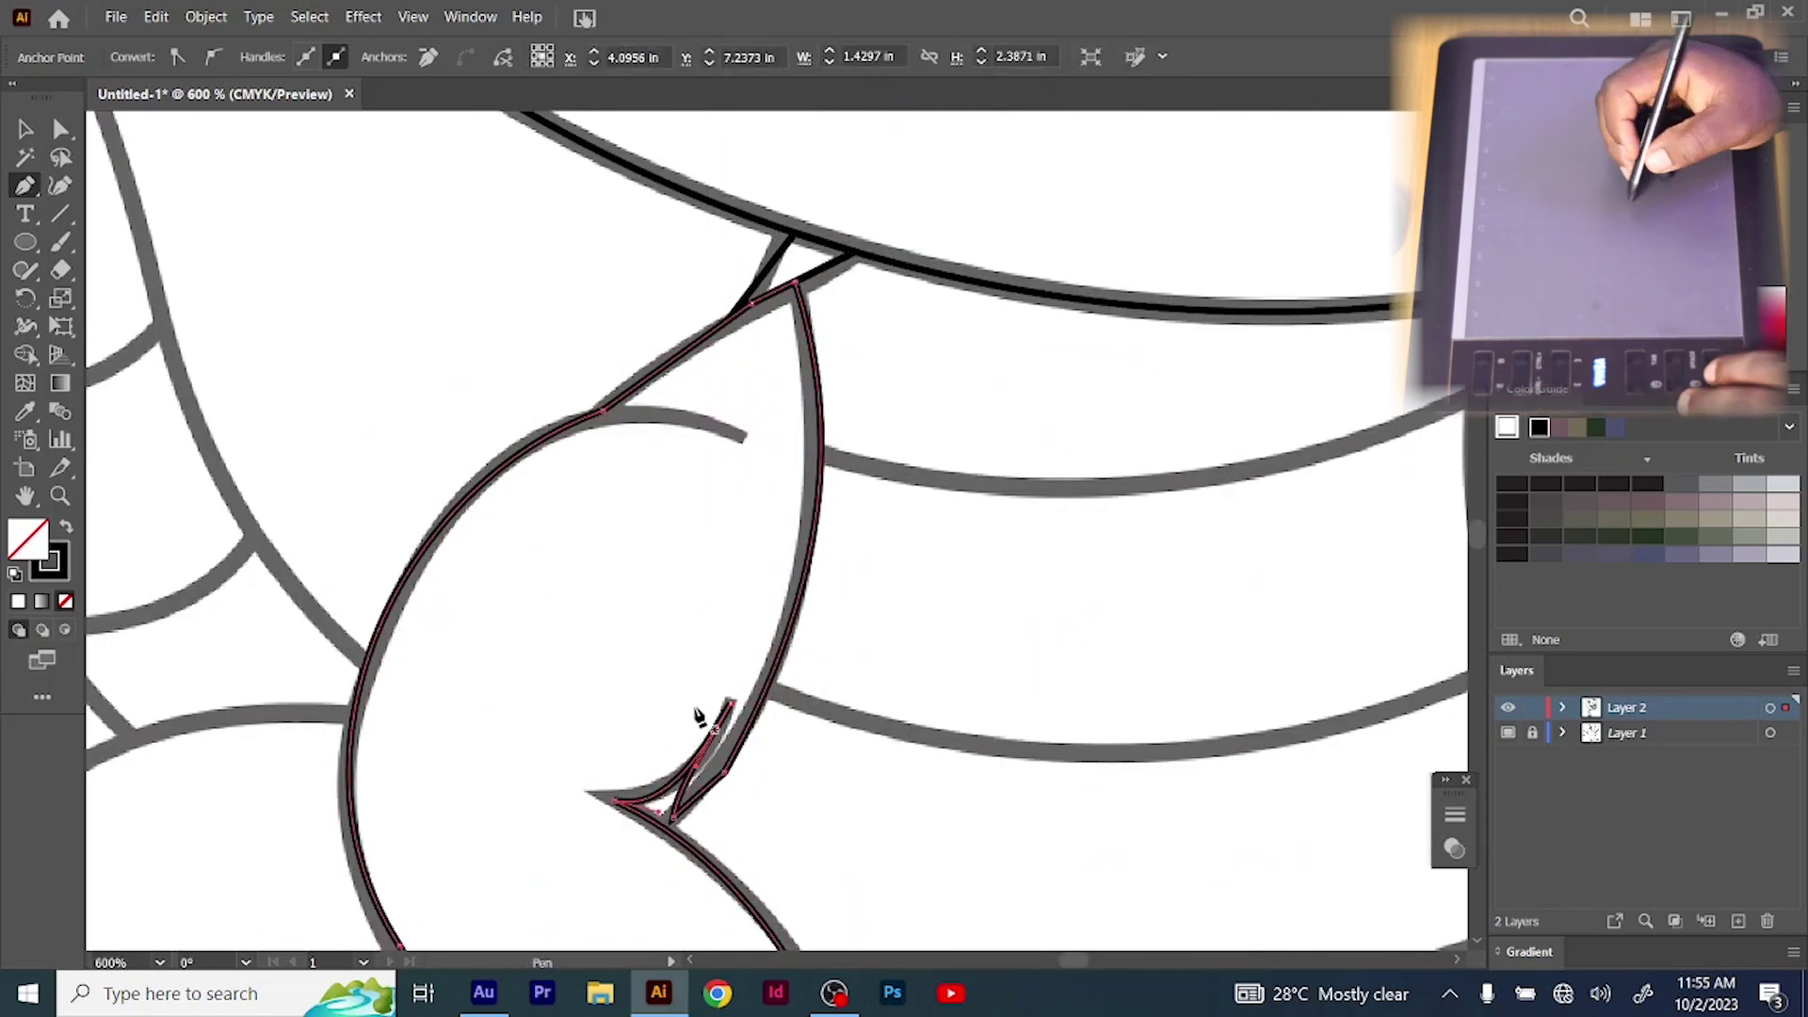
Trace the inner upper edge of the opposite foreleg as a curve from the jaw to the elbow
{"action": "key", "text": "ctrl+minus"}
{"action": "key", "text": "ctrl+minus"}
{"action": "key", "text": "ctrl+minus"}
{"action": "left_click", "coordinate": [1052, 380]}
{"action": "left_click", "coordinate": [1098, 554]}
{"action": "left_click_drag", "start_coordinate": [1076, 474], "coordinate": [1057, 487]}
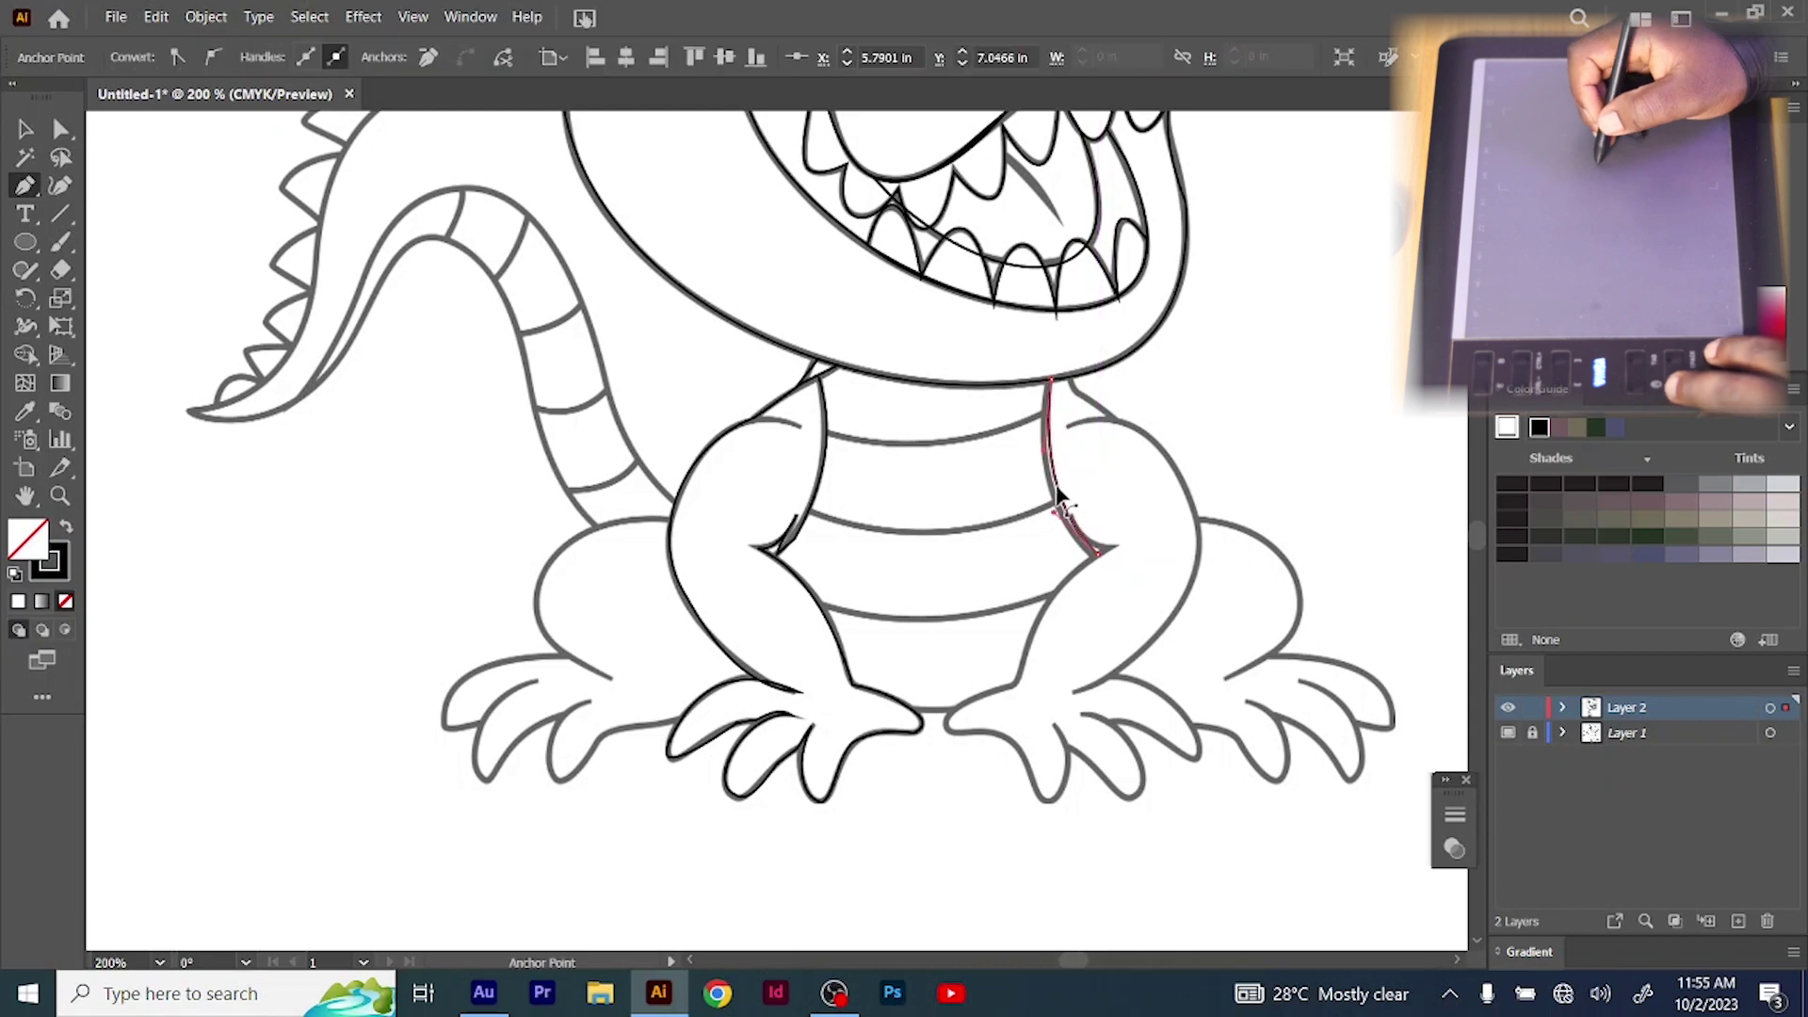
Continue the opposite foreleg path around the shoulder and down its outer edge to the wrist
{"action": "left_click_drag", "start_coordinate": [1118, 554], "coordinate": [1118, 428]}
{"action": "left_click", "coordinate": [1198, 520]}
{"action": "left_click", "coordinate": [1076, 692]}
{"action": "left_click_drag", "start_coordinate": [1138, 608], "coordinate": [1169, 621]}
Trace the outer toes of the opposite front foot with curved segments following the template
{"action": "left_click", "coordinate": [1197, 756]}
{"action": "left_click_drag", "start_coordinate": [1138, 723], "coordinate": [1147, 685]}
{"action": "left_click", "coordinate": [1114, 725]}
{"action": "left_click", "coordinate": [1090, 758]}
{"action": "left_click_drag", "start_coordinate": [1090, 767], "coordinate": [1011, 794]}
{"action": "left_click", "coordinate": [1024, 755]}
Trace the innermost toe and inner forearm up to the elbow to finish the opposite foreleg, and deselect it
{"action": "left_click", "coordinate": [1016, 684]}
{"action": "left_click_drag", "start_coordinate": [984, 707], "coordinate": [955, 712]}
{"action": "left_click", "coordinate": [1074, 575]}
{"action": "left_click_drag", "start_coordinate": [1044, 629], "coordinate": [1034, 658]}
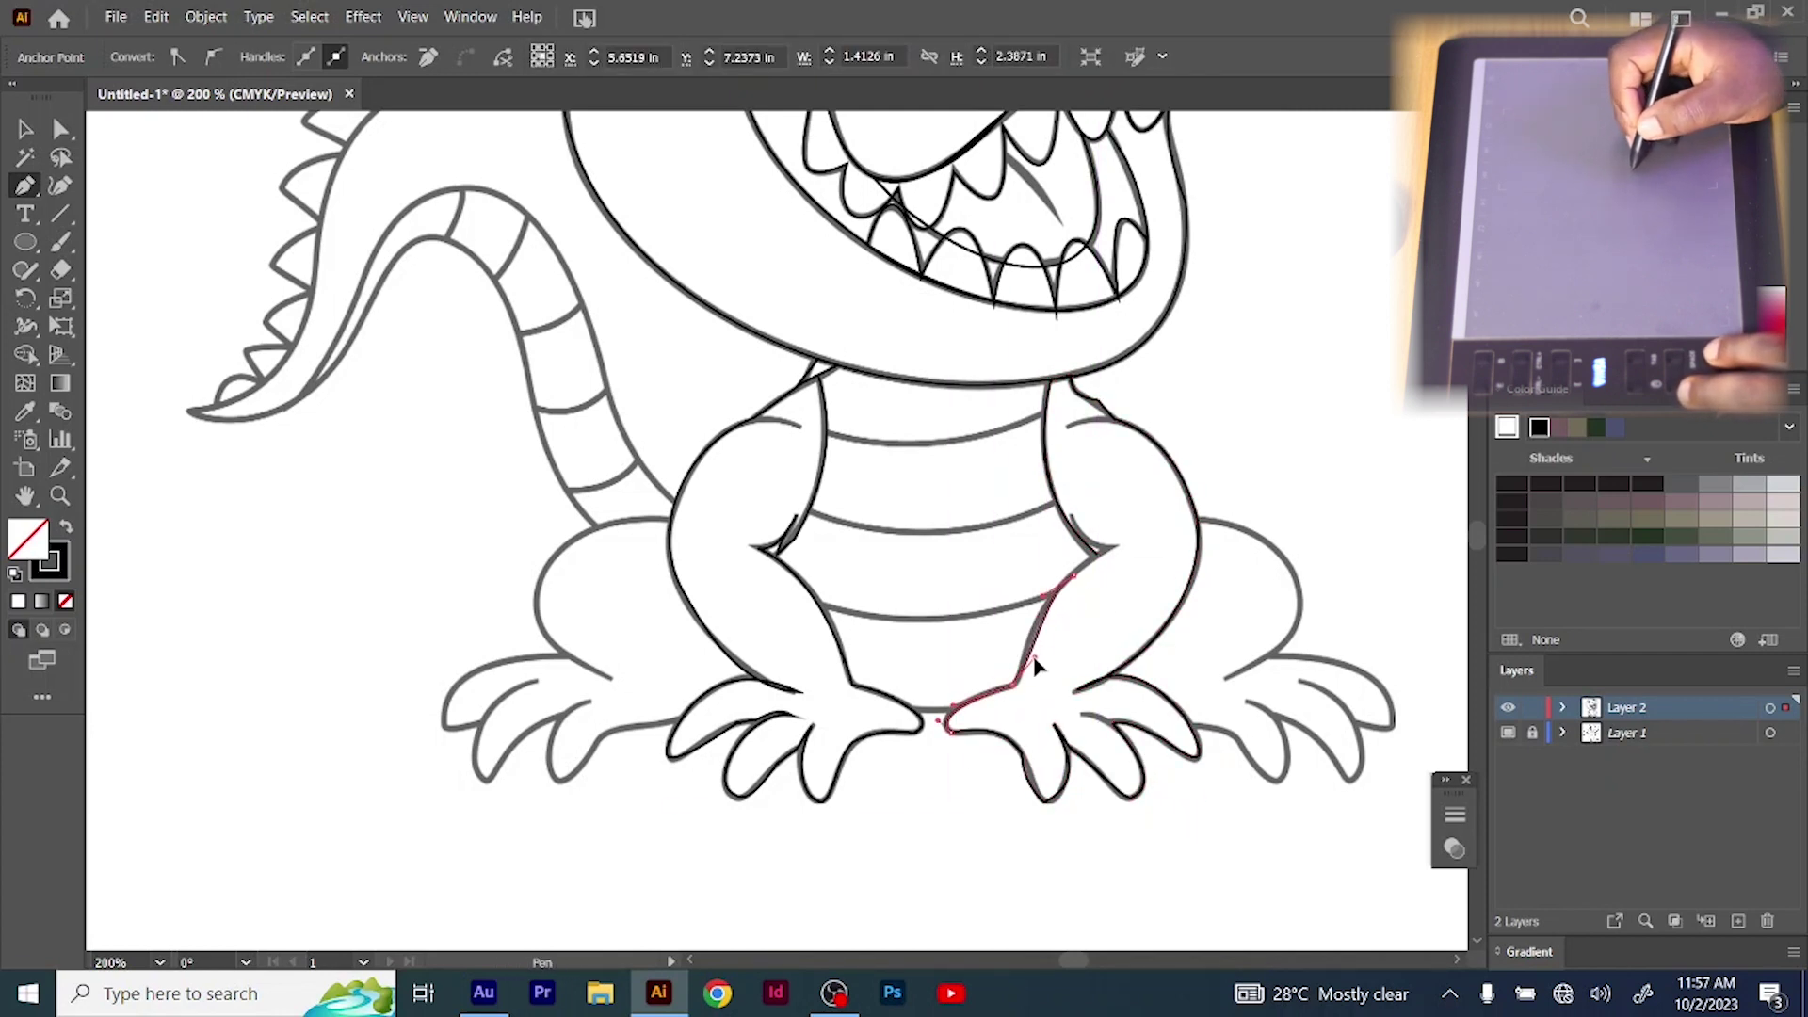
{"action": "left_click", "coordinate": [1100, 555]}
{"action": "left_click", "coordinate": [909, 563], "text": "ctrl"}
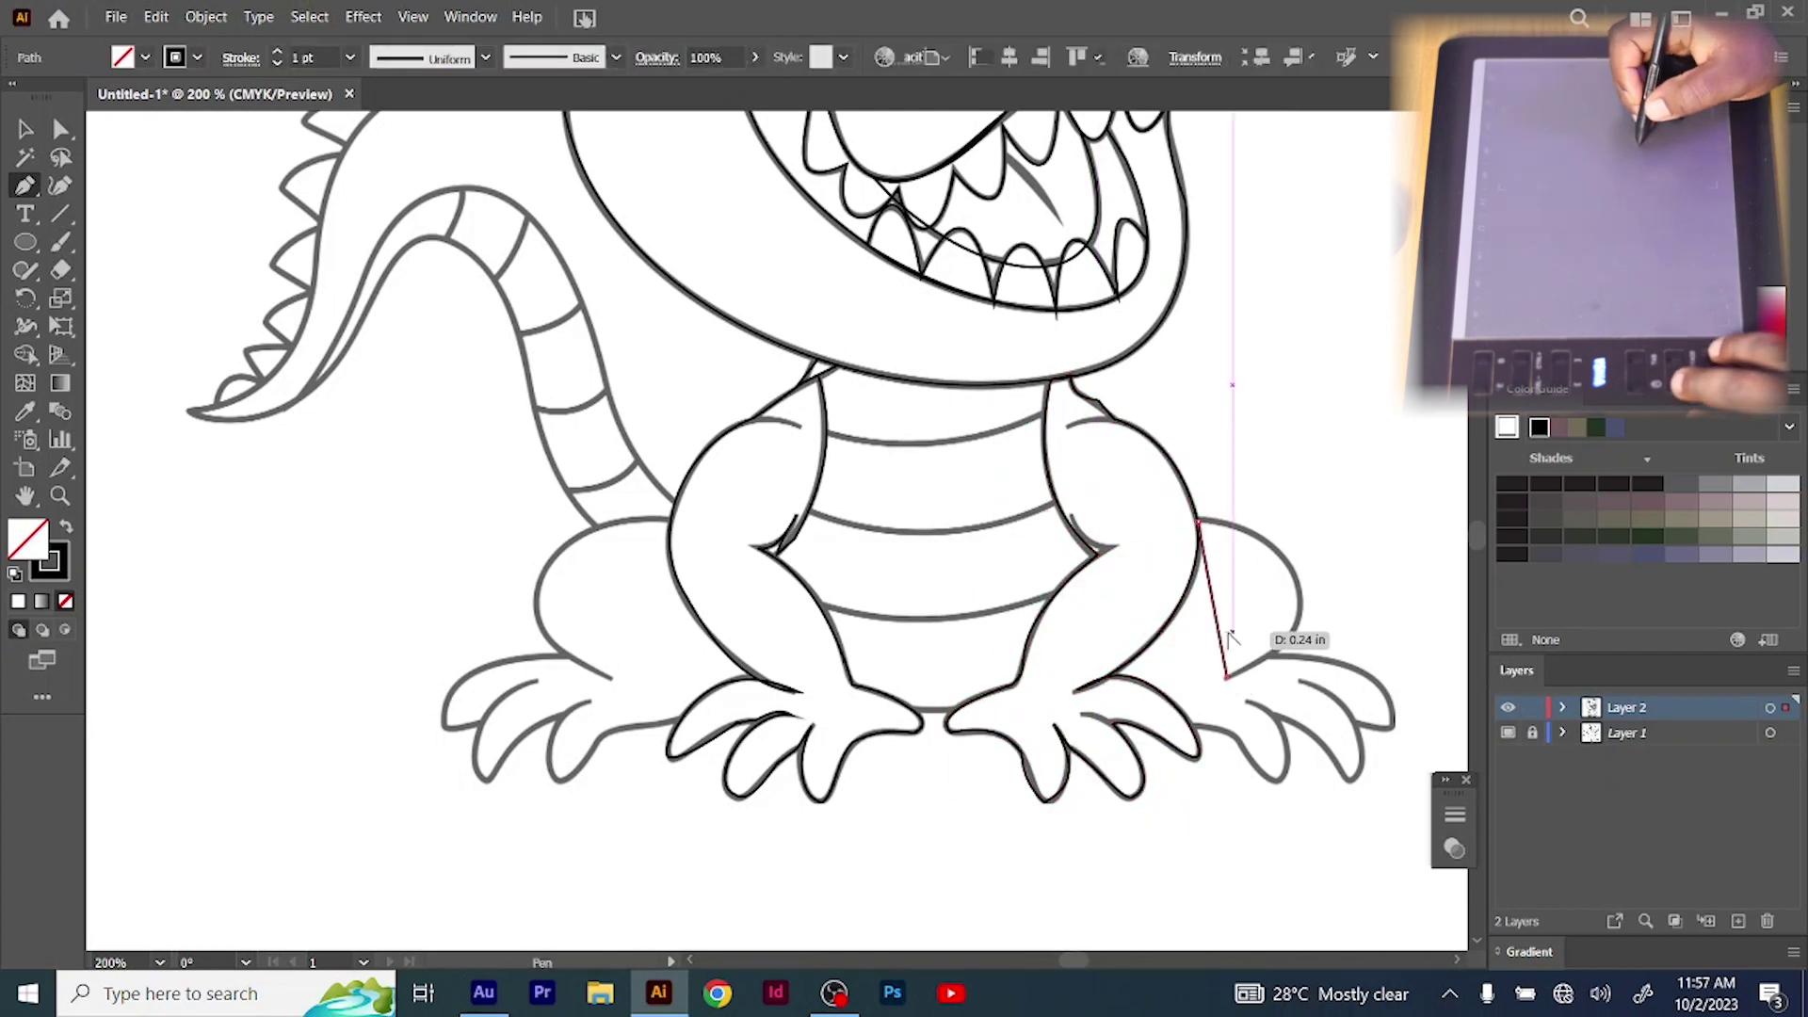
Trace the hind leg on the side away from the tail, following the thigh curve and its two outer toes
{"action": "left_click_drag", "start_coordinate": [1228, 677], "coordinate": [1377, 634]}
{"action": "left_click", "coordinate": [1388, 694]}
{"action": "left_click_drag", "start_coordinate": [1319, 685], "coordinate": [1320, 658]}
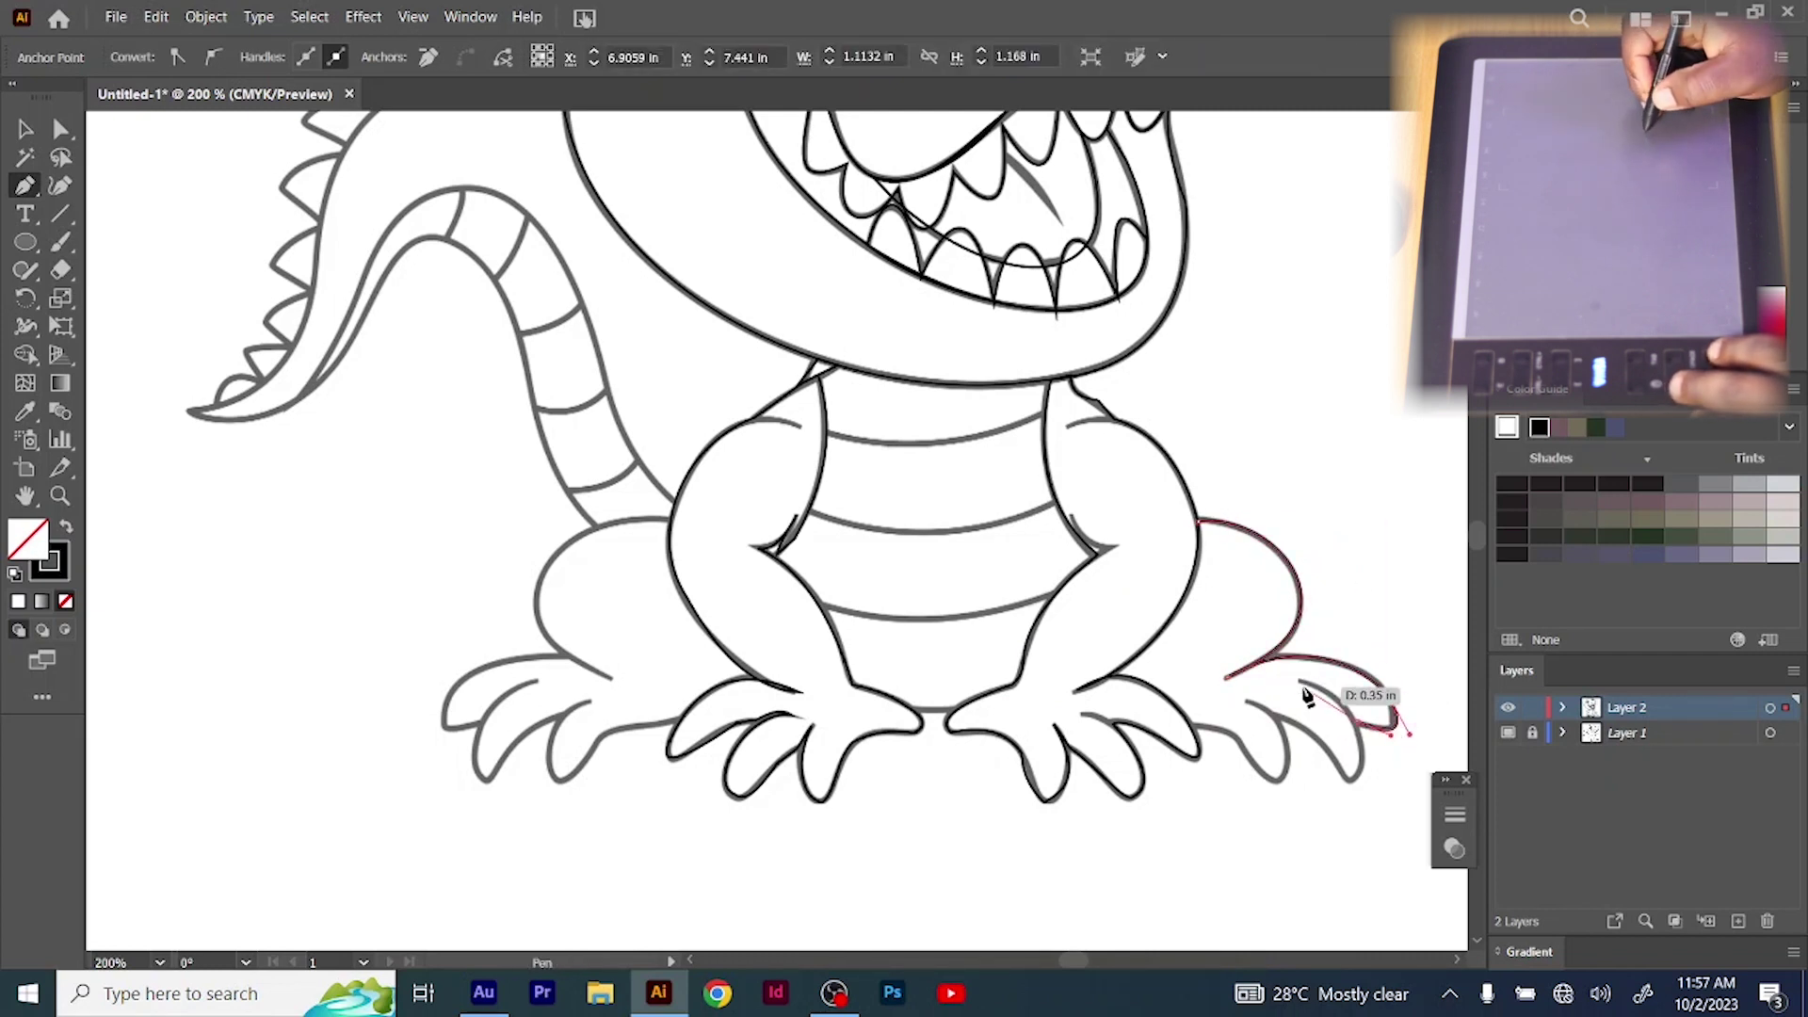
{"action": "left_click_drag", "start_coordinate": [1272, 715], "coordinate": [1248, 703]}
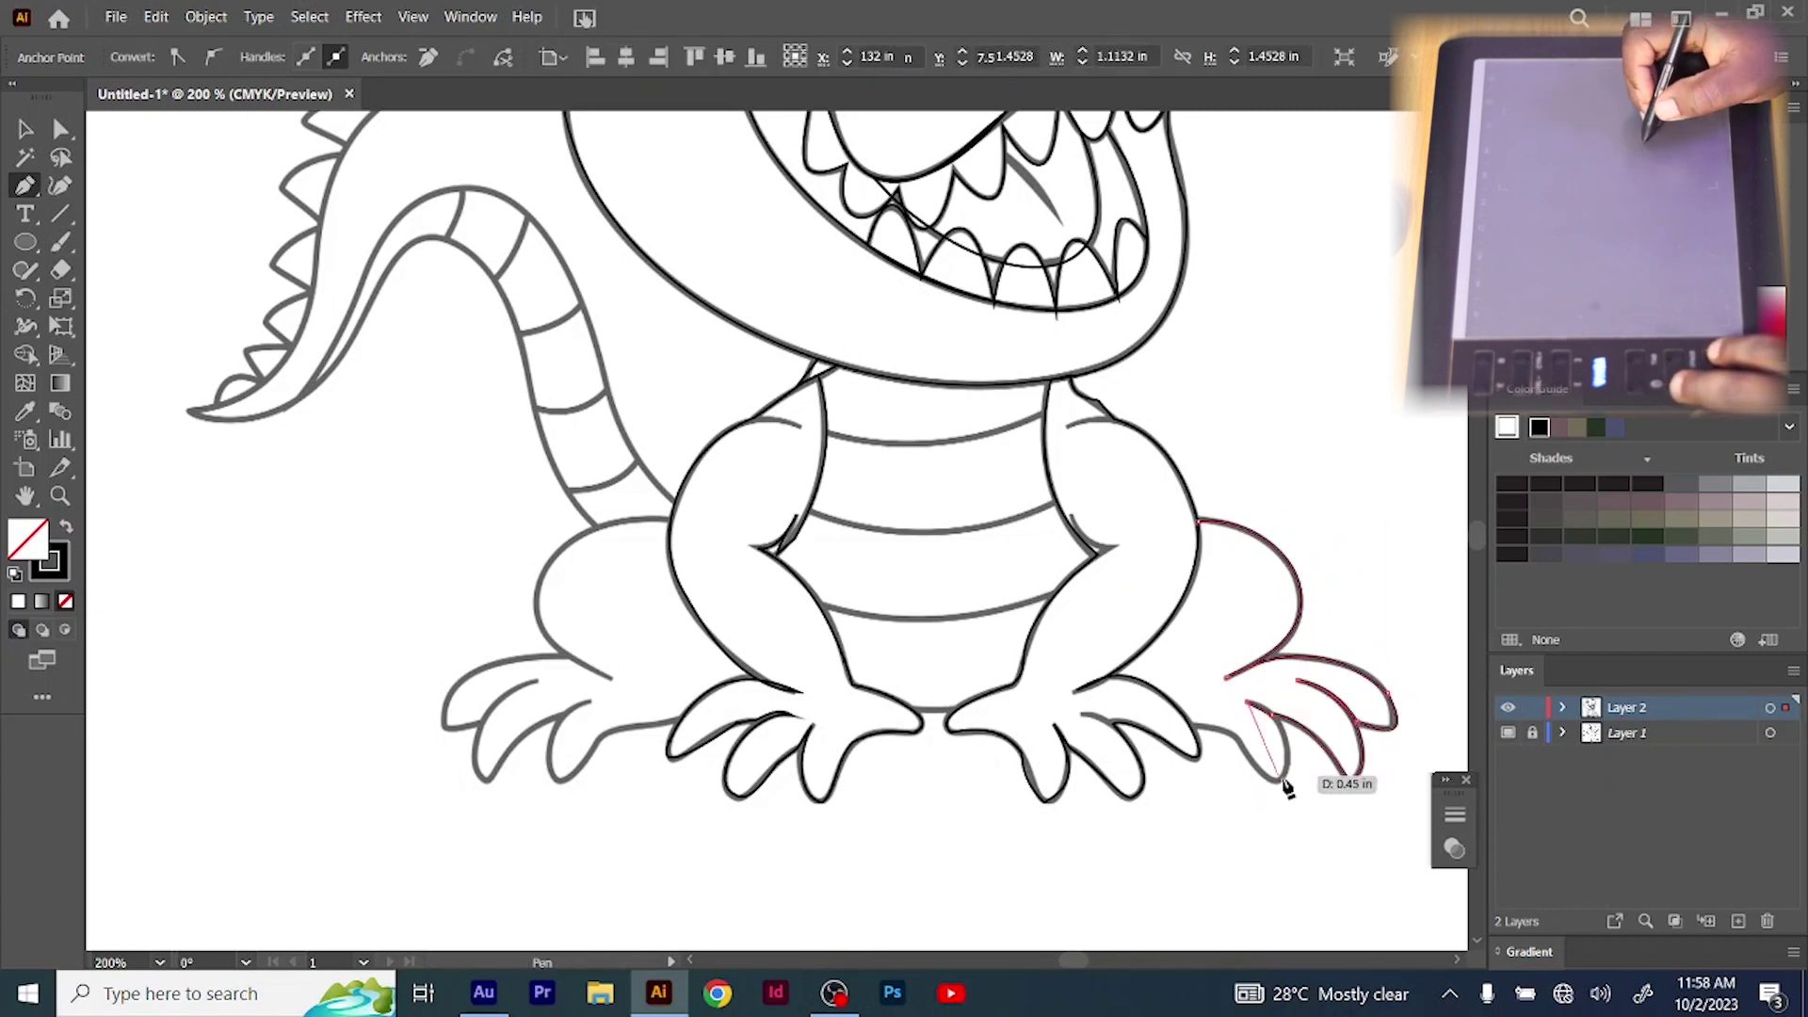
Finish the last toe of that hind foot, close the leg shape along the foreleg's outer edge, and deselect it
{"action": "left_click", "coordinate": [1235, 734]}
{"action": "left_click", "coordinate": [1191, 726]}
{"action": "left_click", "coordinate": [1111, 676]}
{"action": "left_click", "coordinate": [1199, 519]}
{"action": "left_click_drag", "start_coordinate": [1158, 598], "coordinate": [1183, 613]}
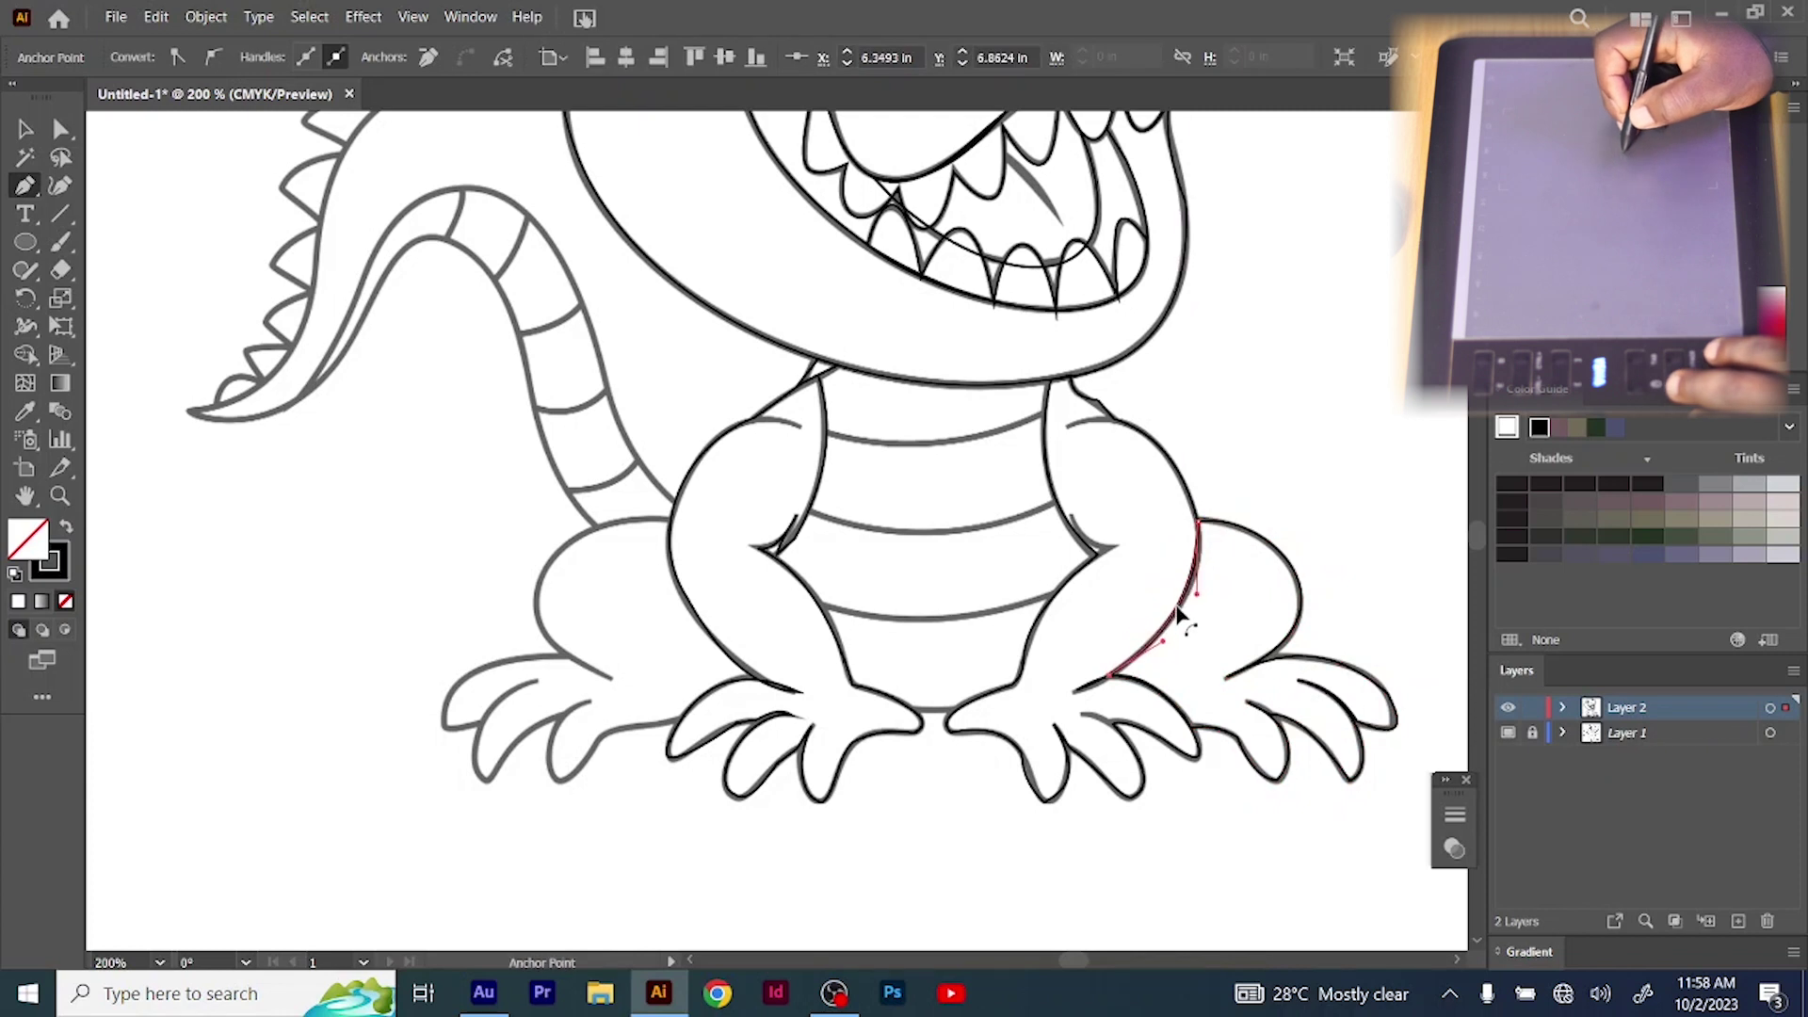
{"action": "left_click", "coordinate": [989, 574], "text": "ctrl"}
Trace the tail-side hind leg's thigh curve and its outermost toe
{"action": "left_click", "coordinate": [610, 678]}
{"action": "left_click_drag", "start_coordinate": [637, 602], "coordinate": [538, 572]}
{"action": "left_click", "coordinate": [445, 710]}
{"action": "left_click_drag", "start_coordinate": [525, 694], "coordinate": [515, 658]}
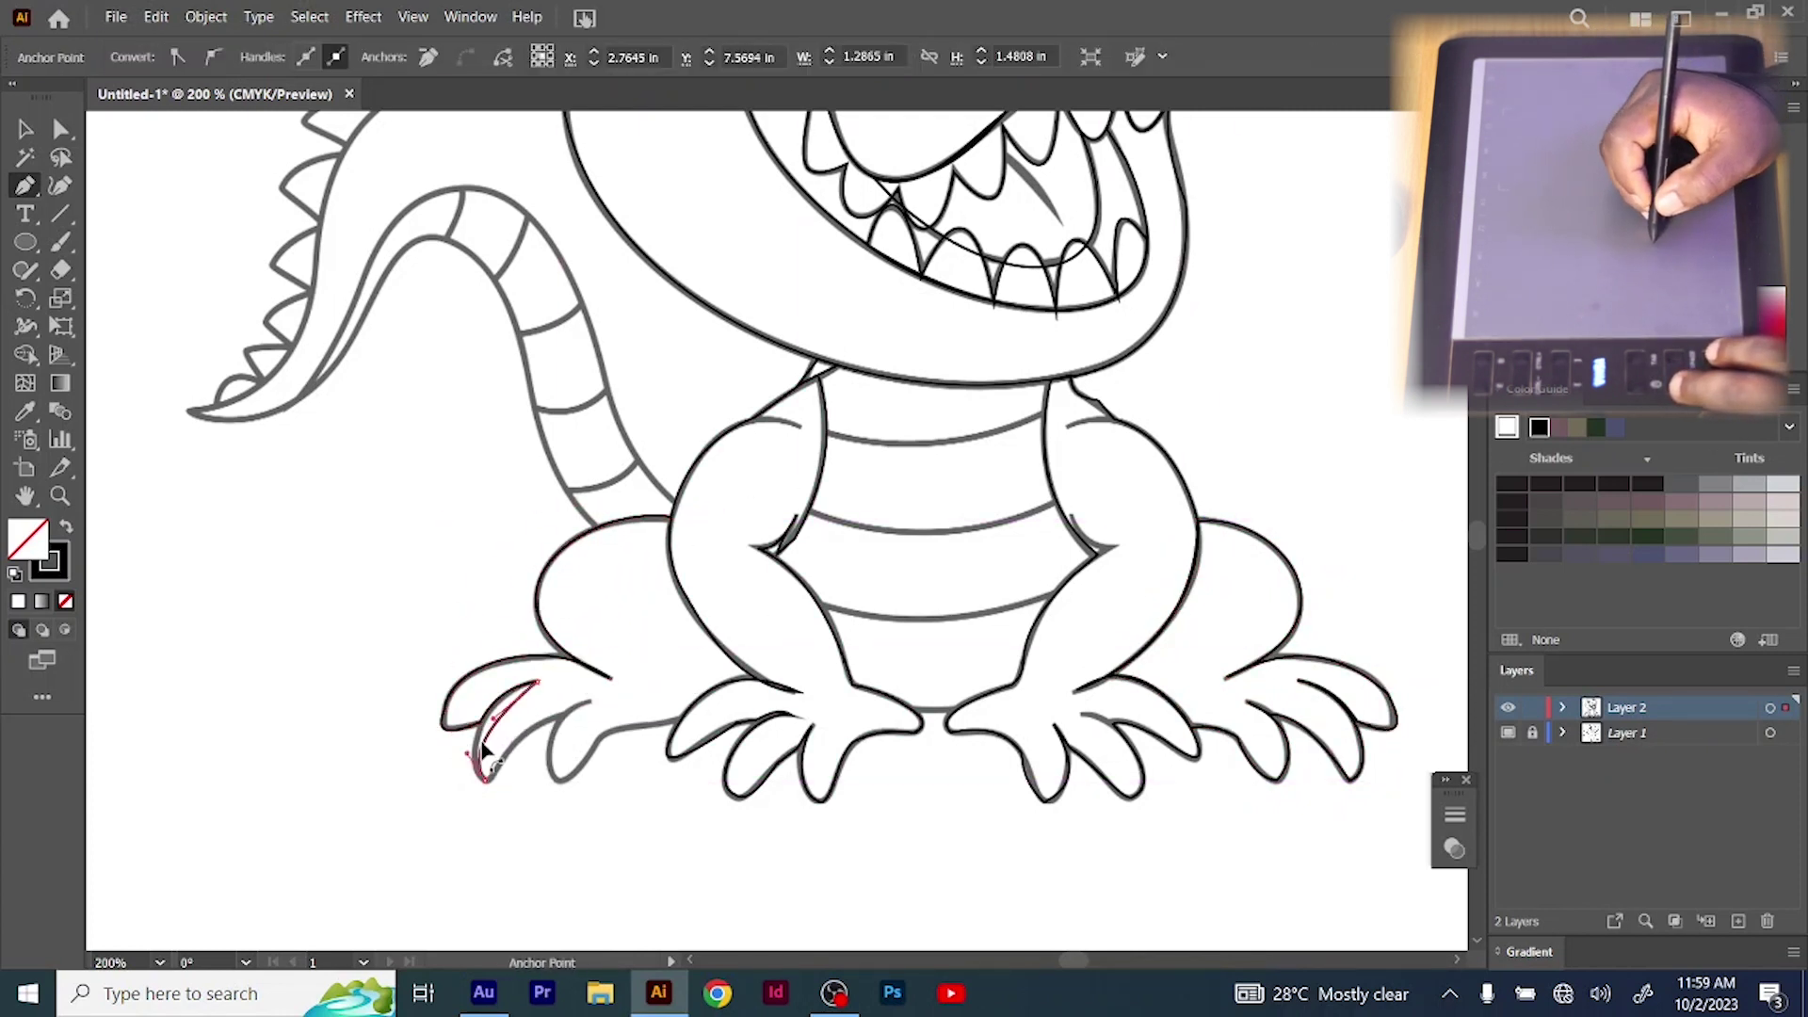
Trace the two remaining toes of the tail-side hind foot with curved segments
{"action": "left_click", "coordinate": [564, 720]}
{"action": "left_click_drag", "start_coordinate": [526, 749], "coordinate": [518, 738]}
{"action": "left_click", "coordinate": [590, 701]}
{"action": "left_click", "coordinate": [557, 780]}
{"action": "left_click", "coordinate": [606, 734]}
Close the tail-side hind leg shape along the front foot and foreleg, deselect it, and return to the Pen tool
{"action": "left_click", "coordinate": [680, 722]}
{"action": "left_click", "coordinate": [761, 680]}
{"action": "left_click", "coordinate": [671, 518]}
{"action": "left_click_drag", "start_coordinate": [716, 600], "coordinate": [691, 606]}
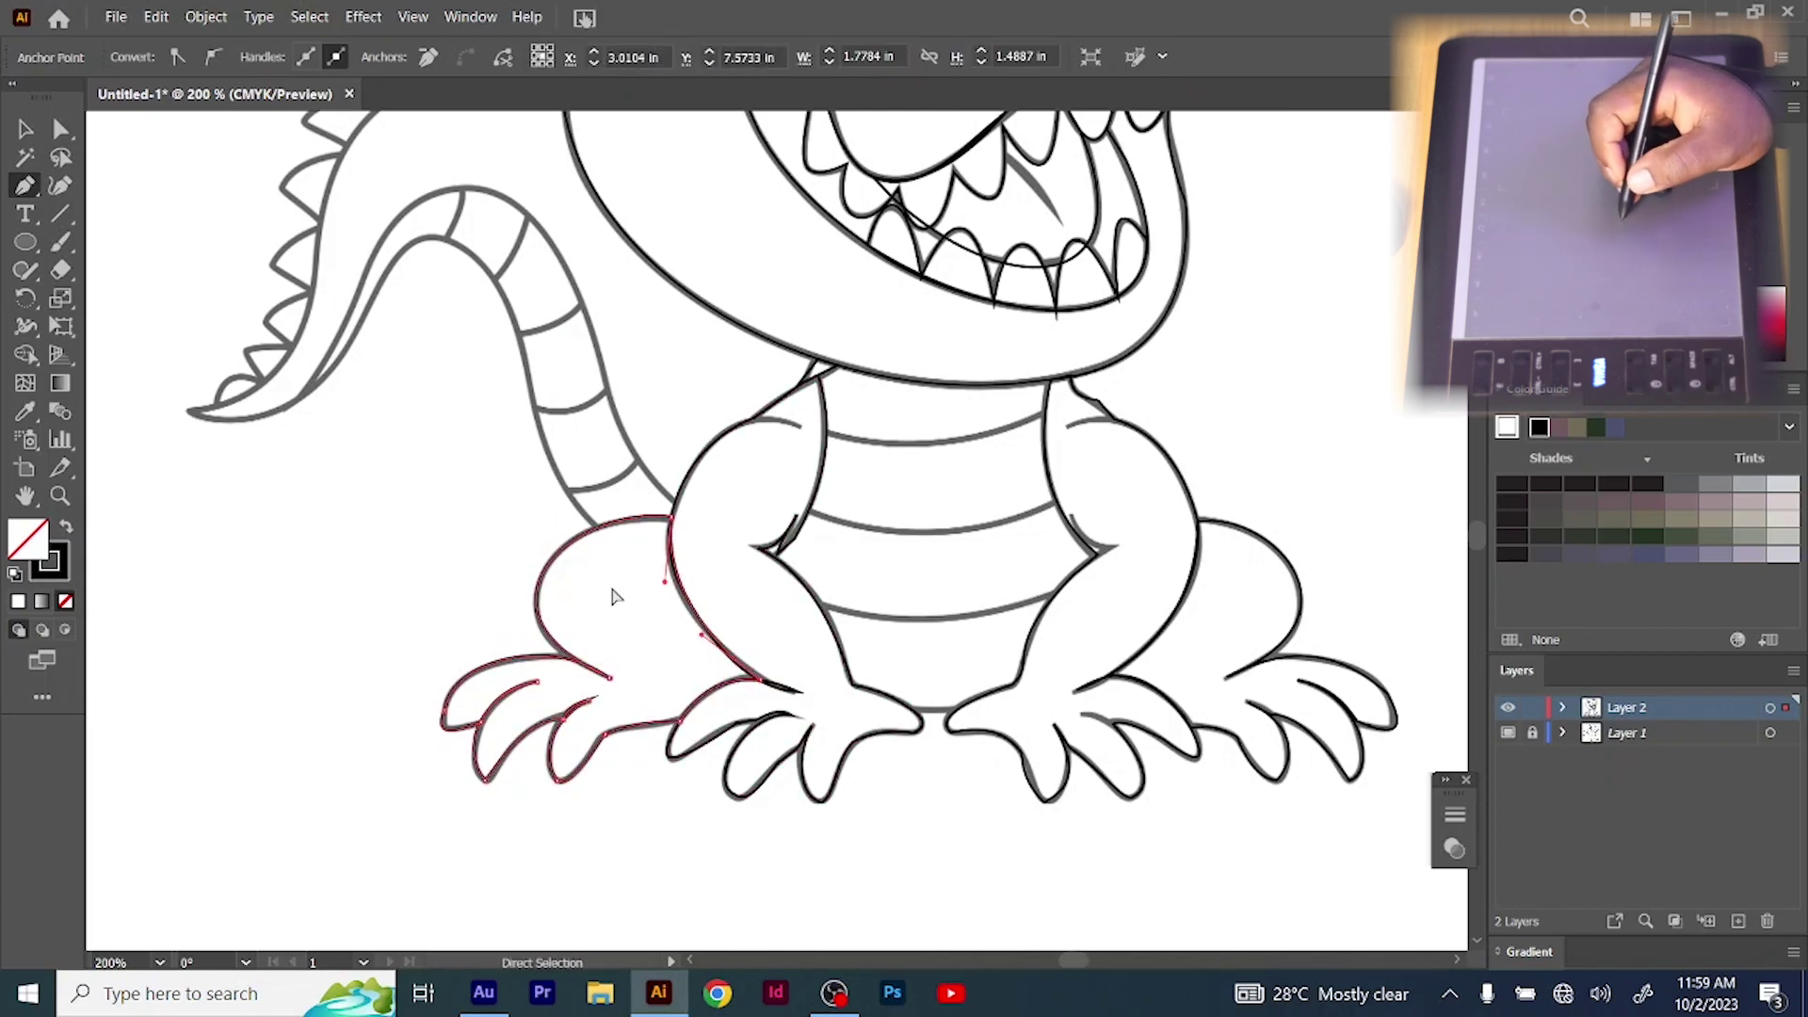
{"action": "key", "text": "v"}
{"action": "left_click", "coordinate": [613, 599]}
{"action": "key", "text": "p"}
{"action": "scroll", "coordinate": [505, 310], "scroll_direction": "up", "scroll_amount": 3}
{"action": "left_click", "coordinate": [675, 707]}
{"action": "left_click", "coordinate": [596, 546]}
{"action": "key", "text": "ctrl+z"}
{"action": "key", "text": "ctrl+z"}
Trace the outer edge of the tail's striped underside from the foreleg over the arch and down toward the tail tip
{"action": "left_click", "coordinate": [676, 707]}
{"action": "left_click", "coordinate": [597, 543]}
{"action": "left_click_drag", "start_coordinate": [635, 624], "coordinate": [625, 638]}
{"action": "left_click", "coordinate": [410, 408]}
{"action": "left_click_drag", "start_coordinate": [501, 473], "coordinate": [506, 400]}
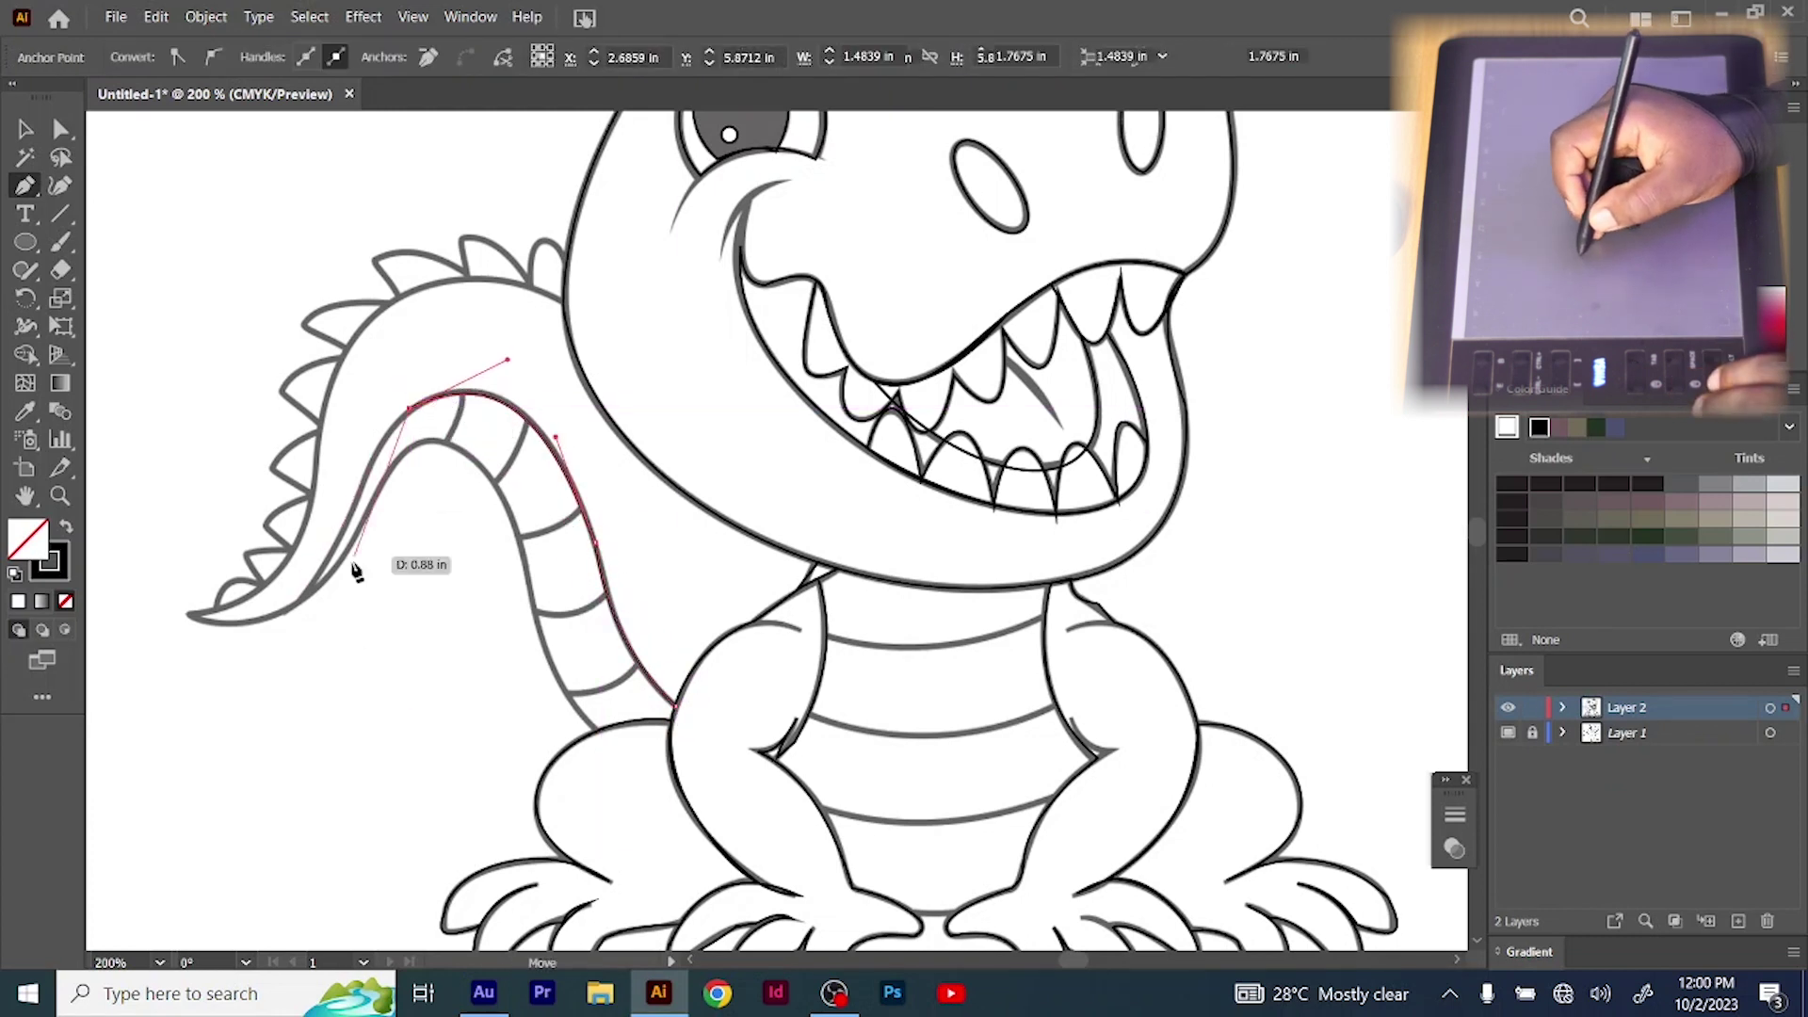
{"action": "left_click", "coordinate": [350, 521]}
{"action": "left_click_drag", "start_coordinate": [379, 465], "coordinate": [371, 458]}
{"action": "left_click", "coordinate": [305, 595]}
{"action": "left_click", "coordinate": [189, 614]}
{"action": "left_click_drag", "start_coordinate": [246, 606], "coordinate": [249, 623]}
Trace the inner edge of the tail's underside back over the arch to the hind leg, close the shape, and deselect it
{"action": "left_click", "coordinate": [363, 529]}
{"action": "left_click", "coordinate": [457, 450]}
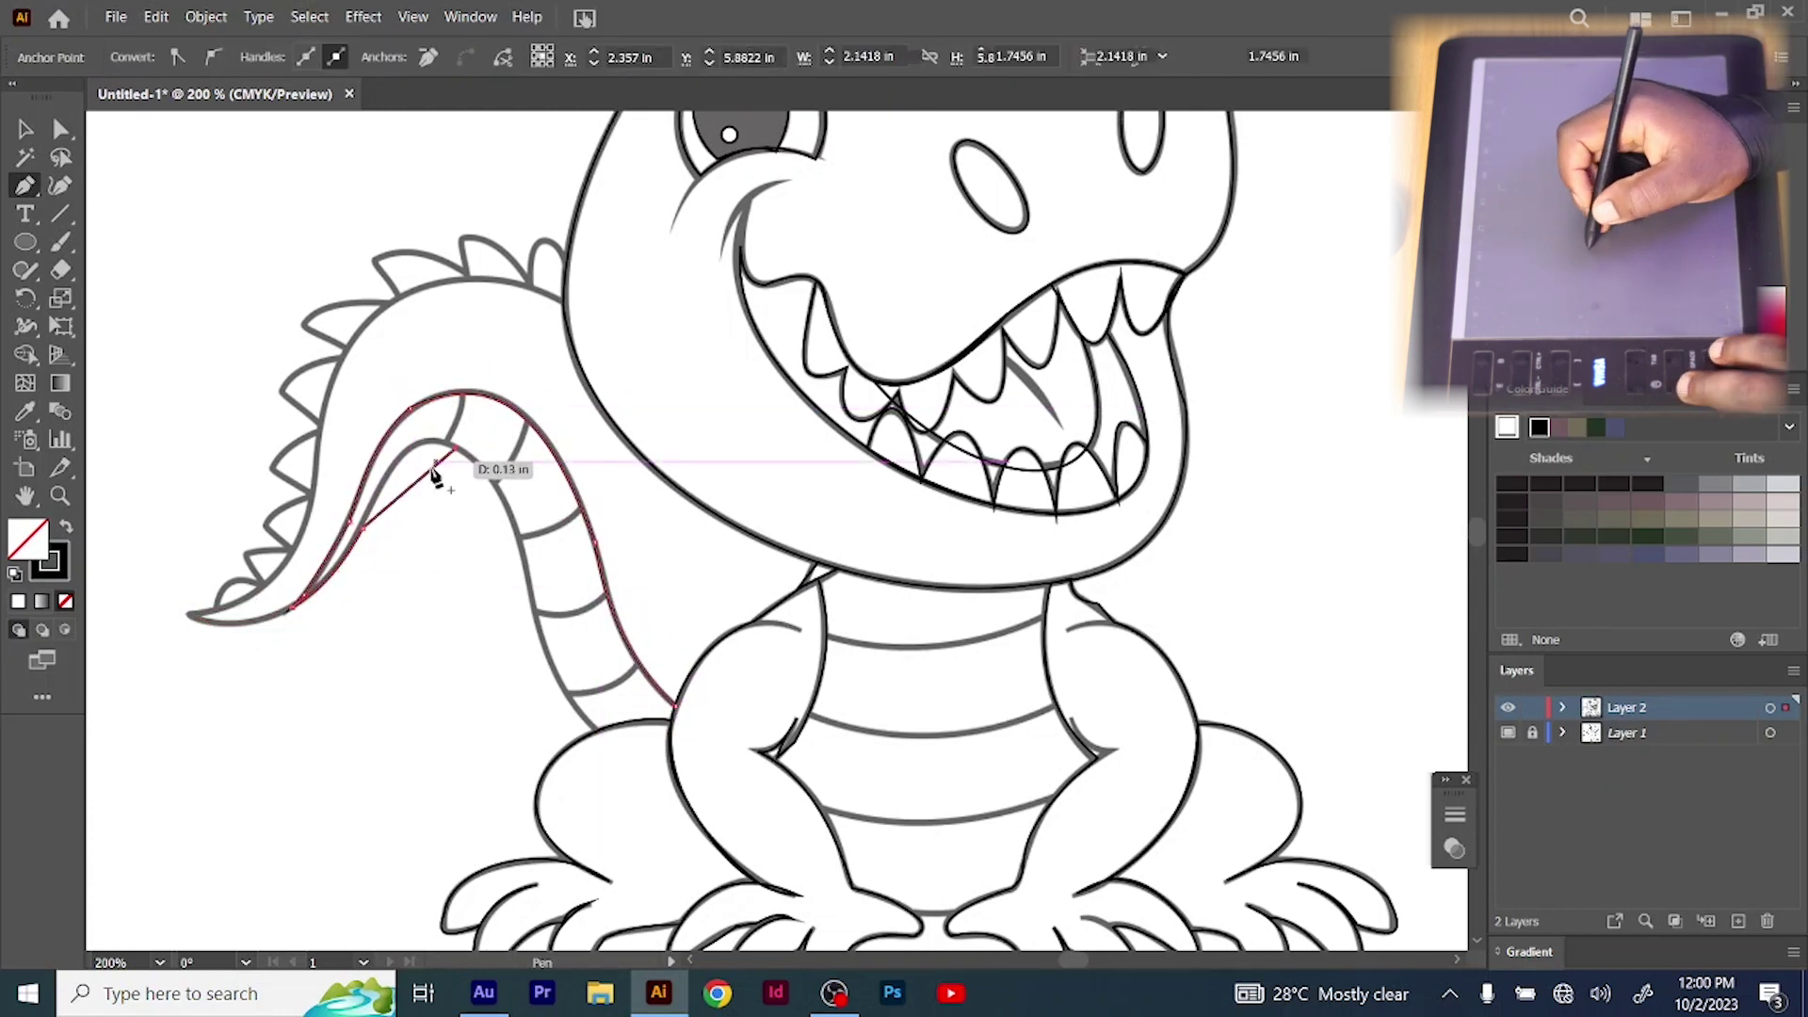
{"action": "left_click_drag", "start_coordinate": [433, 471], "coordinate": [416, 444]}
{"action": "left_click", "coordinate": [533, 609]}
{"action": "left_click_drag", "start_coordinate": [496, 530], "coordinate": [512, 510]}
{"action": "left_click", "coordinate": [600, 729]}
{"action": "left_click_drag", "start_coordinate": [567, 669], "coordinate": [558, 674]}
{"action": "left_click", "coordinate": [672, 720]}
{"action": "left_click", "coordinate": [424, 358], "text": "ctrl"}
Trace the tail's upper back edge from the head to the tip and curve around underneath it
{"action": "left_click", "coordinate": [564, 302]}
{"action": "left_click", "coordinate": [321, 432]}
{"action": "left_click_drag", "start_coordinate": [413, 382], "coordinate": [379, 297]}
{"action": "left_click_drag", "start_coordinate": [264, 543], "coordinate": [293, 555]}
{"action": "left_click", "coordinate": [189, 615]}
{"action": "left_click", "coordinate": [292, 607]}
{"action": "left_click_drag", "start_coordinate": [229, 612], "coordinate": [227, 624]}
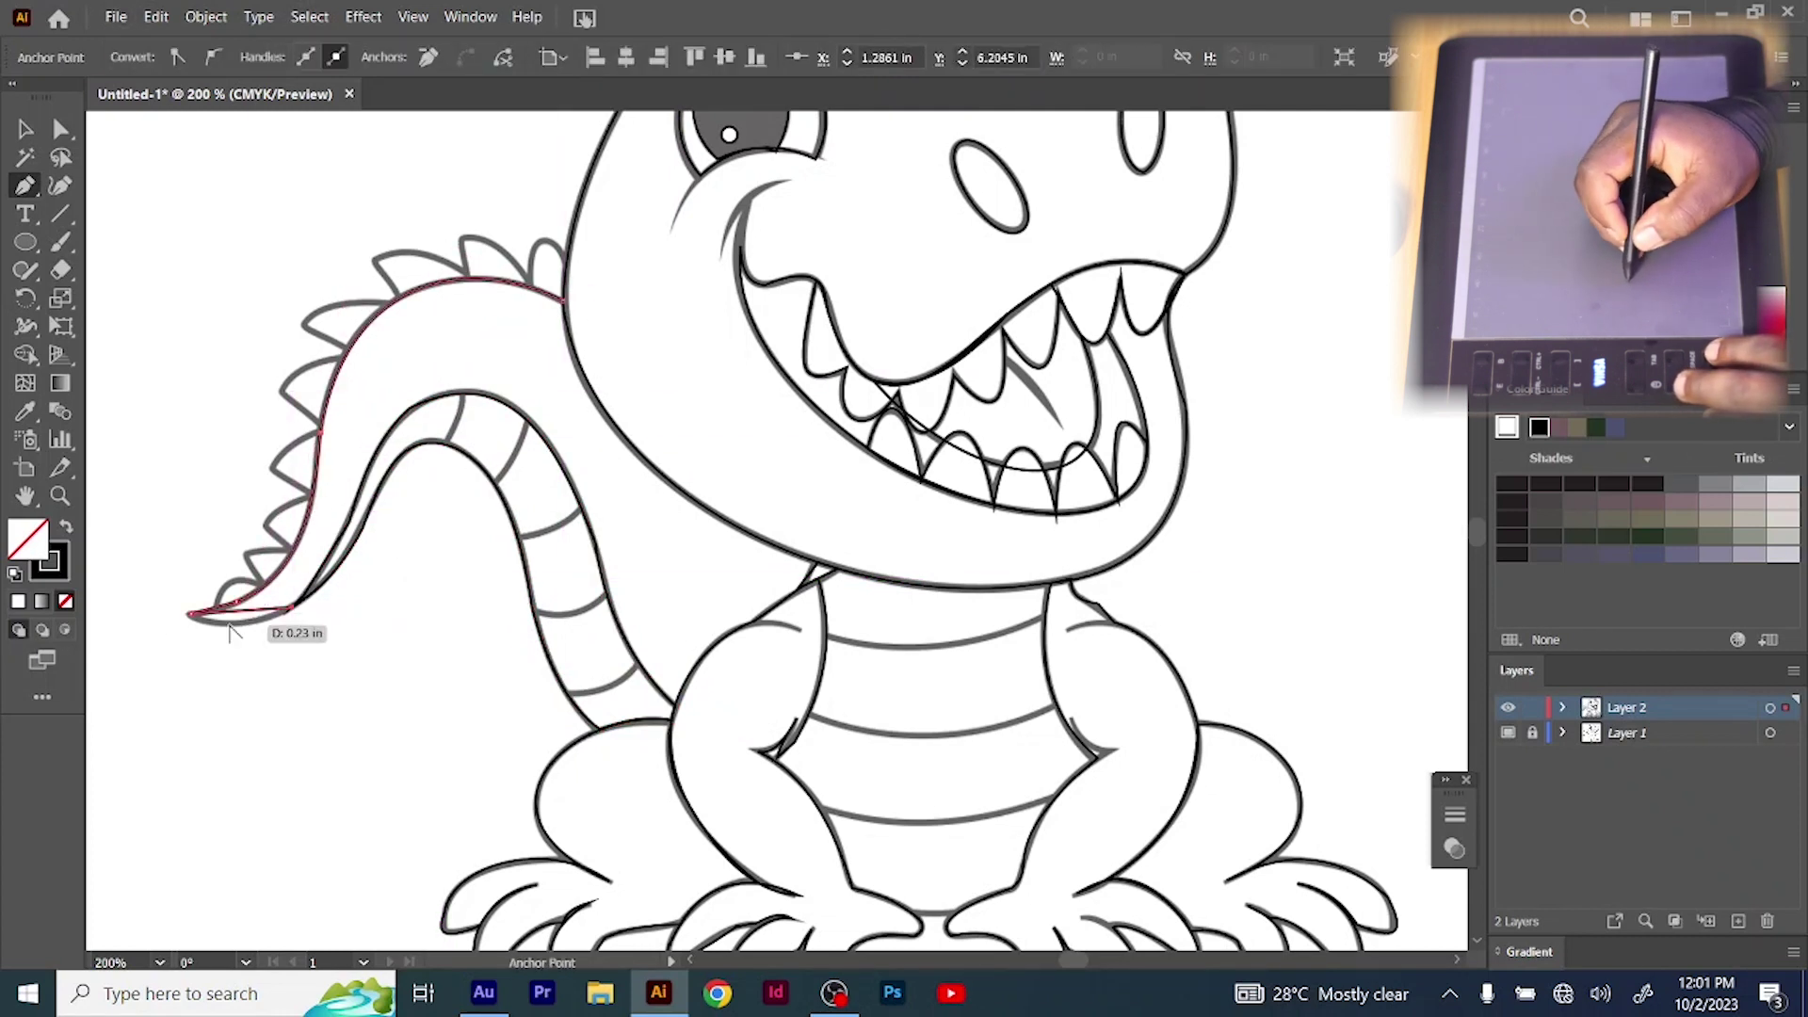
Continue the tail path along the striped underside's outer edge, over the arch and down to the foreleg
{"action": "left_click", "coordinate": [350, 521]}
{"action": "left_click", "coordinate": [556, 452]}
{"action": "left_click_drag", "start_coordinate": [451, 487], "coordinate": [374, 416]}
{"action": "left_click", "coordinate": [606, 592]}
{"action": "left_click_drag", "start_coordinate": [581, 523], "coordinate": [586, 520]}
{"action": "left_click", "coordinate": [676, 706]}
{"action": "left_click_drag", "start_coordinate": [640, 649], "coordinate": [633, 658]}
Close the tail and back shape along the shoulder and the head's outline, and deselect it
{"action": "left_click", "coordinate": [754, 622]}
{"action": "left_click", "coordinate": [818, 563]}
{"action": "left_click", "coordinate": [564, 302]}
{"action": "mouse_move", "coordinate": [637, 377]}
{"action": "left_mouse_down"}
{"action": "mouse_move", "coordinate": [613, 426]}
{"action": "mouse_move", "coordinate": [567, 413]}
{"action": "left_mouse_up"}
{"action": "left_click", "coordinate": [235, 461], "text": "ctrl"}
Trace the first three spikes near the tail tip as one path of curved, pointed segments
{"action": "left_click", "coordinate": [216, 607]}
{"action": "left_click", "coordinate": [263, 586]}
{"action": "left_click_drag", "start_coordinate": [238, 597], "coordinate": [228, 580]}
{"action": "left_click", "coordinate": [245, 555]}
{"action": "left_click", "coordinate": [293, 552]}
{"action": "left_click", "coordinate": [264, 524]}
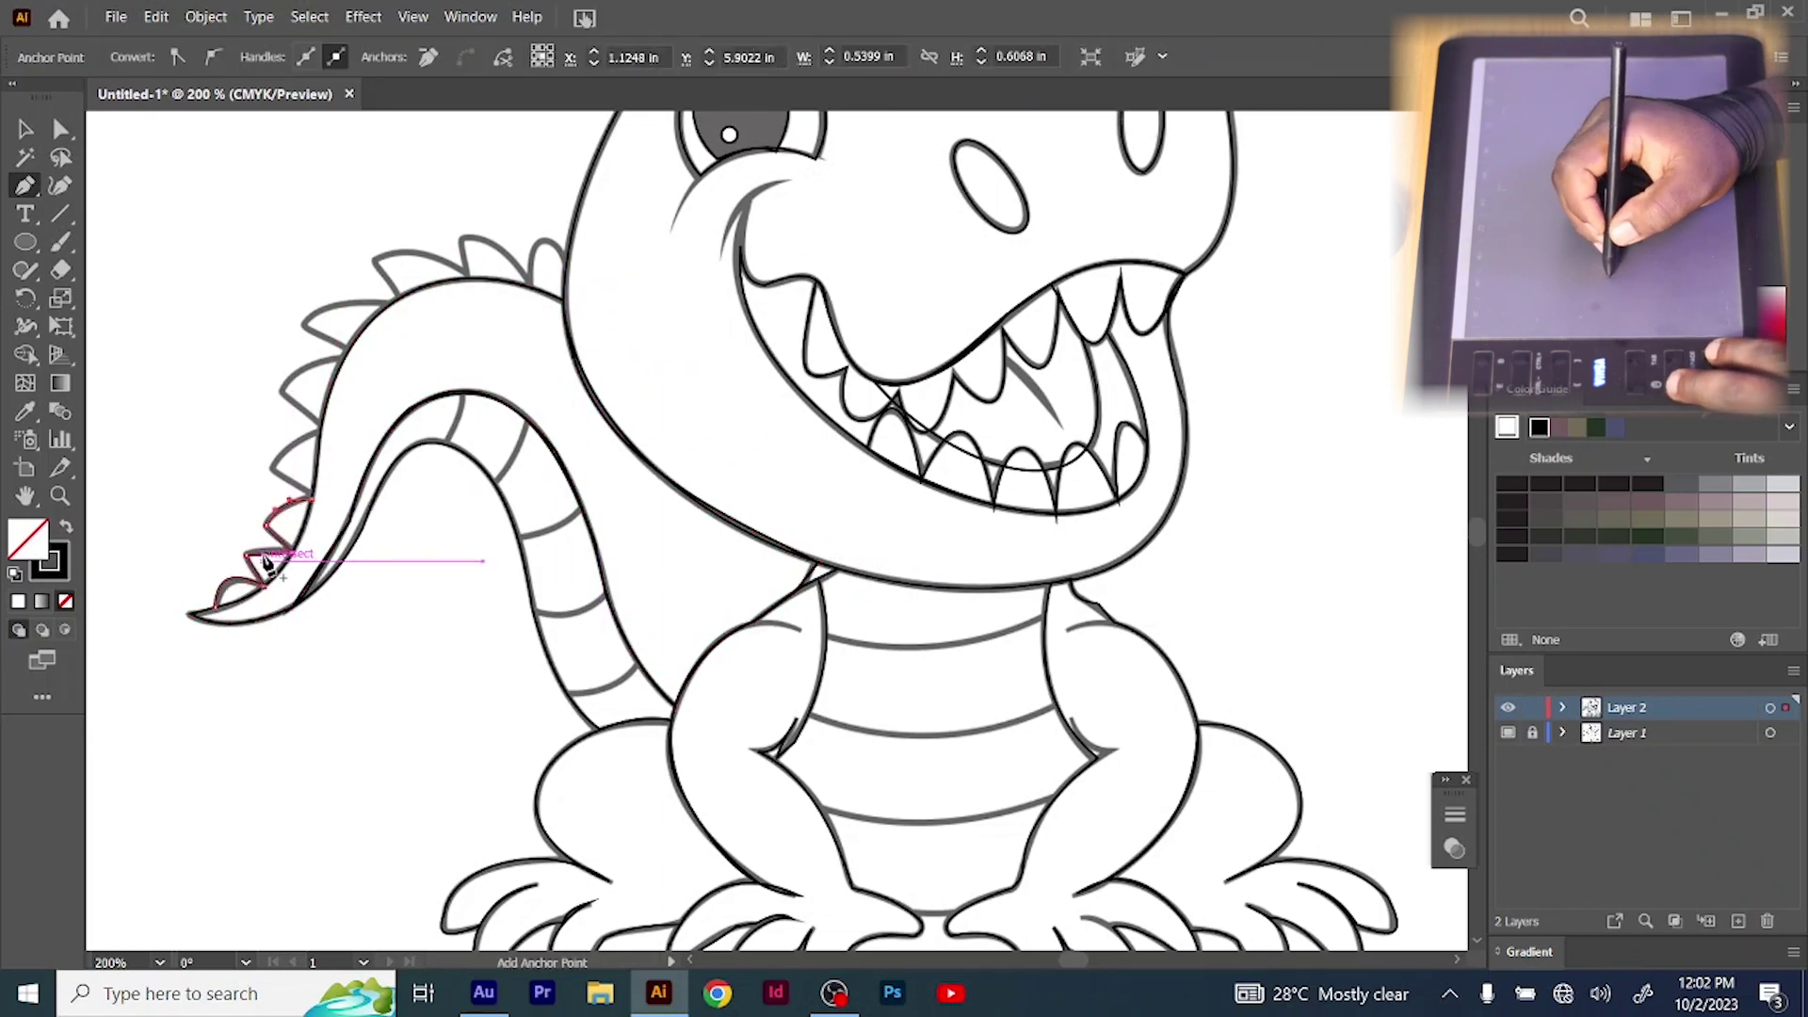
Continue the spike path with three more curved, pointed spikes up the arch of the tail
{"action": "key", "text": "ctrl+equal"}
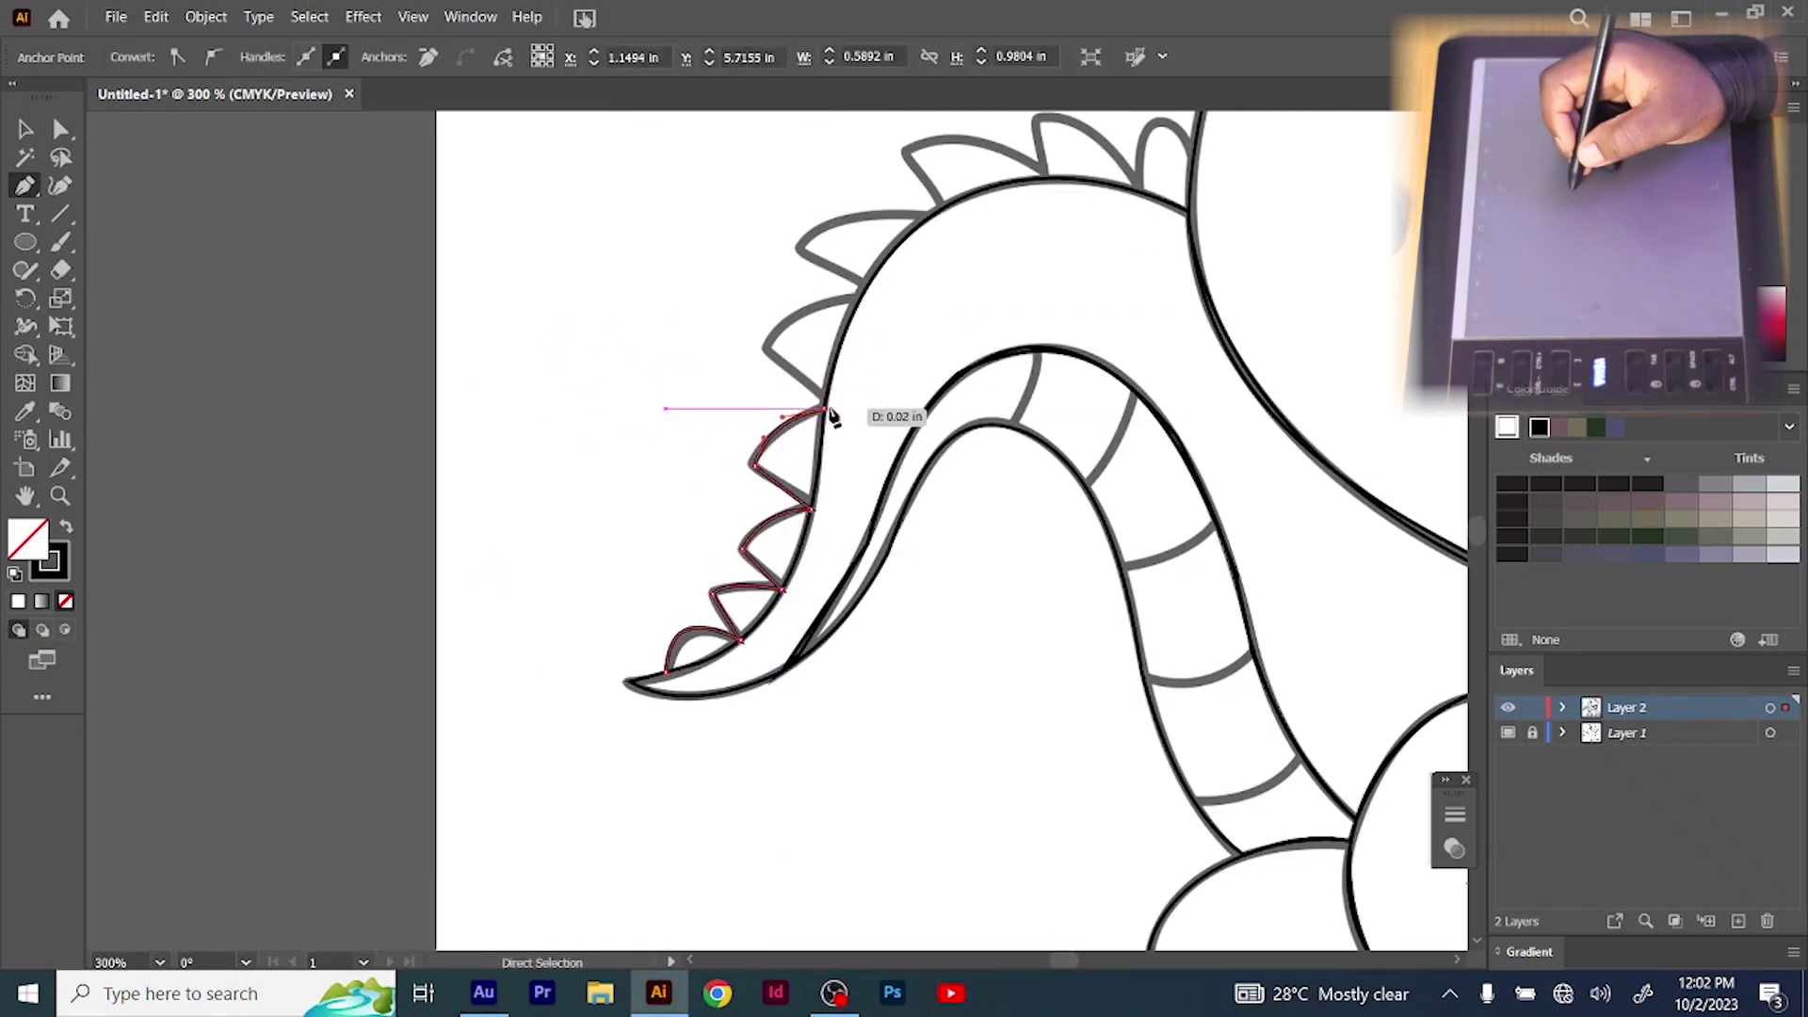
{"action": "left_click", "coordinate": [858, 301]}
{"action": "left_click", "coordinate": [868, 285]}
{"action": "left_click", "coordinate": [801, 249]}
{"action": "left_click", "coordinate": [928, 216]}
{"action": "left_click", "coordinate": [943, 207]}
{"action": "left_click", "coordinate": [910, 156]}
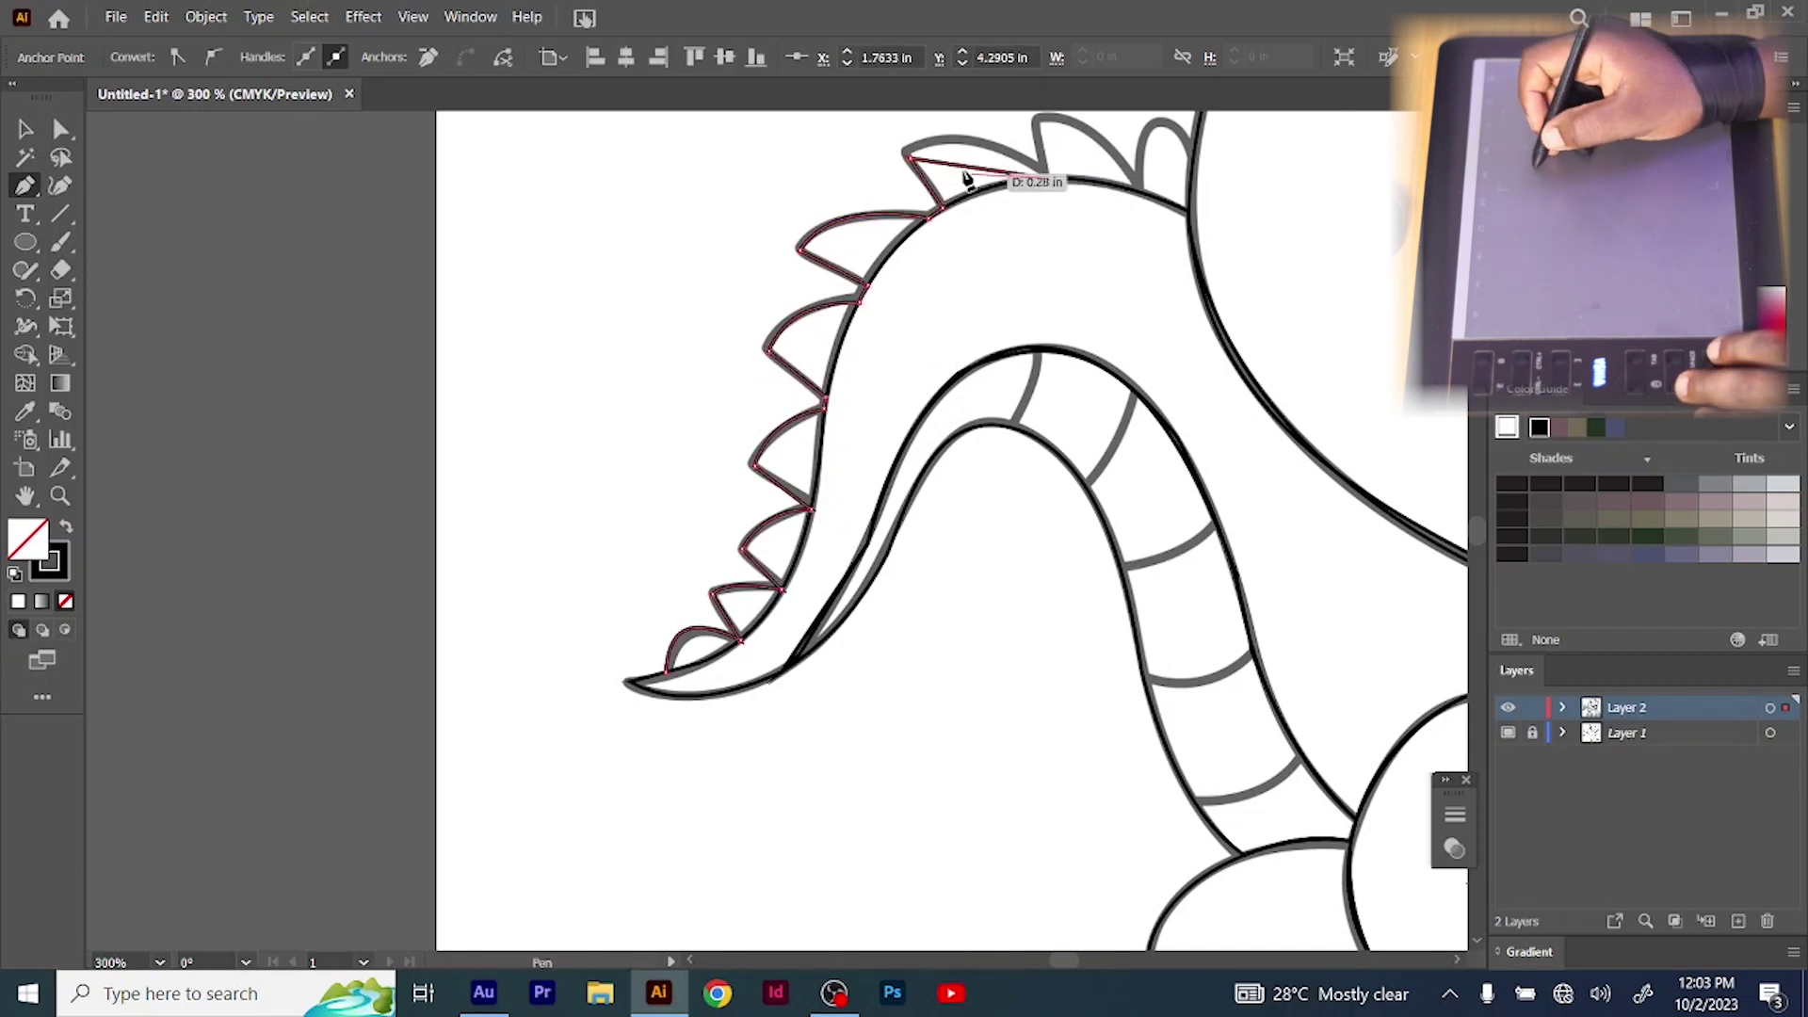
{"action": "left_click", "coordinate": [1046, 177]}
Trace the last two back spikes up to the head's outline, curving their segments to match the template
{"action": "scroll", "coordinate": [941, 376], "scroll_direction": "up", "scroll_amount": 5}
{"action": "left_click_drag", "start_coordinate": [931, 167], "coordinate": [914, 647]}
{"action": "left_click", "coordinate": [1037, 644]}
{"action": "left_click", "coordinate": [1142, 711]}
{"action": "left_click_drag", "start_coordinate": [1070, 665], "coordinate": [1072, 634]}
{"action": "left_click_drag", "start_coordinate": [1111, 661], "coordinate": [1162, 645]}
{"action": "left_click", "coordinate": [1188, 730]}
Close the spike shape by running its path back along the tail's upper edge to the tip, and deselect it
{"action": "scroll", "coordinate": [1112, 744], "scroll_direction": "down", "scroll_amount": 5}
{"action": "left_click", "coordinate": [836, 582]}
{"action": "left_click_drag", "start_coordinate": [1012, 509], "coordinate": [978, 409]}
{"action": "left_click_drag", "start_coordinate": [706, 884], "coordinate": [638, 916]}
{"action": "left_click_drag", "start_coordinate": [789, 749], "coordinate": [803, 761]}
{"action": "left_click", "coordinate": [733, 565], "text": "ctrl"}
Trace the first short stripe across the tail's underside near the top of the arch
{"action": "key", "text": "ctrl+minus"}
{"action": "key", "text": "ctrl+minus"}
{"action": "key", "text": "ctrl+minus"}
{"action": "key", "text": "ctrl+plus"}
{"action": "scroll", "coordinate": [1159, 657], "scroll_direction": "down", "scroll_amount": 5}
{"action": "left_click", "coordinate": [909, 238]}
{"action": "left_click", "coordinate": [895, 273]}
{"action": "left_click", "coordinate": [927, 258], "text": "ctrl"}
{"action": "left_click_drag", "start_coordinate": [901, 255], "coordinate": [940, 400]}
Trace the remaining curved stripes across the tail's underside down to the tail's base
{"action": "left_click", "coordinate": [954, 259]}
{"action": "left_click", "coordinate": [996, 325]}
{"action": "left_click", "coordinate": [1014, 387]}
{"action": "left_click", "coordinate": [1038, 441]}
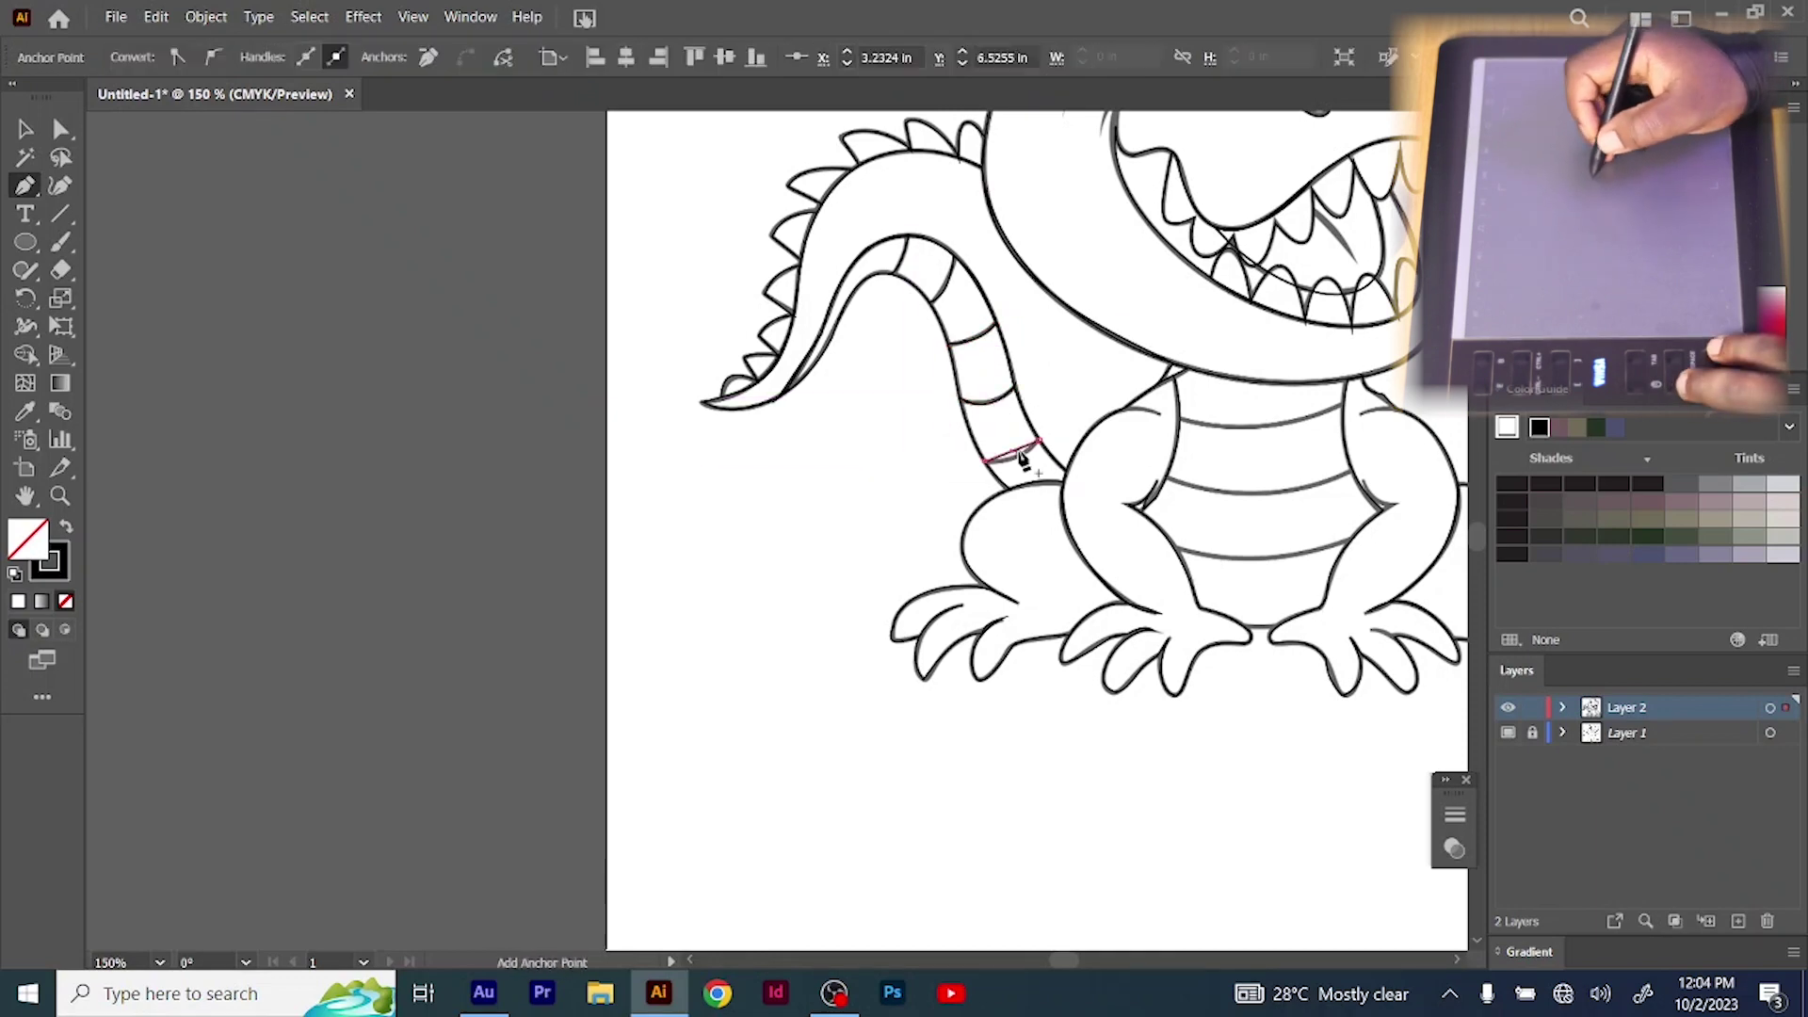
{"action": "left_click_drag", "start_coordinate": [986, 462], "coordinate": [967, 463]}
{"action": "left_click", "coordinate": [1123, 411]}
{"action": "left_click", "coordinate": [1144, 457], "text": "ctrl"}
Trace the belly outline from the neck down the left foreleg's inner edge and along the feet
{"action": "left_click_drag", "start_coordinate": [1262, 520], "coordinate": [945, 521]}
{"action": "left_click", "coordinate": [871, 368]}
{"action": "left_click", "coordinate": [859, 379]}
{"action": "left_click", "coordinate": [828, 510]}
{"action": "left_click", "coordinate": [882, 607]}
{"action": "left_click", "coordinate": [929, 628]}
{"action": "left_click", "coordinate": [959, 627]}
{"action": "left_click", "coordinate": [1003, 607]}
Continue the belly outline up the right foreleg's inner edge and close it beneath the jaw
{"action": "key", "text": "ctrl+plus"}
{"action": "key", "text": "ctrl+plus"}
{"action": "left_click", "coordinate": [948, 314]}
{"action": "left_click_drag", "start_coordinate": [888, 404], "coordinate": [870, 395]}
{"action": "scroll", "coordinate": [872, 407], "scroll_direction": "up", "scroll_amount": 4}
{"action": "left_click", "coordinate": [877, 282]}
{"action": "left_click", "coordinate": [559, 262]}
{"action": "left_click_drag", "start_coordinate": [720, 273], "coordinate": [724, 375]}
{"action": "left_click", "coordinate": [690, 553], "text": "ctrl"}
Trace the three curved stripes across the belly as separate paths
{"action": "left_click", "coordinate": [542, 359]}
{"action": "left_click", "coordinate": [868, 333]}
{"action": "left_click", "coordinate": [512, 477]}
{"action": "left_click", "coordinate": [883, 465]}
{"action": "left_click_drag", "start_coordinate": [706, 472], "coordinate": [706, 512]}
{"action": "left_click", "coordinate": [528, 617]}
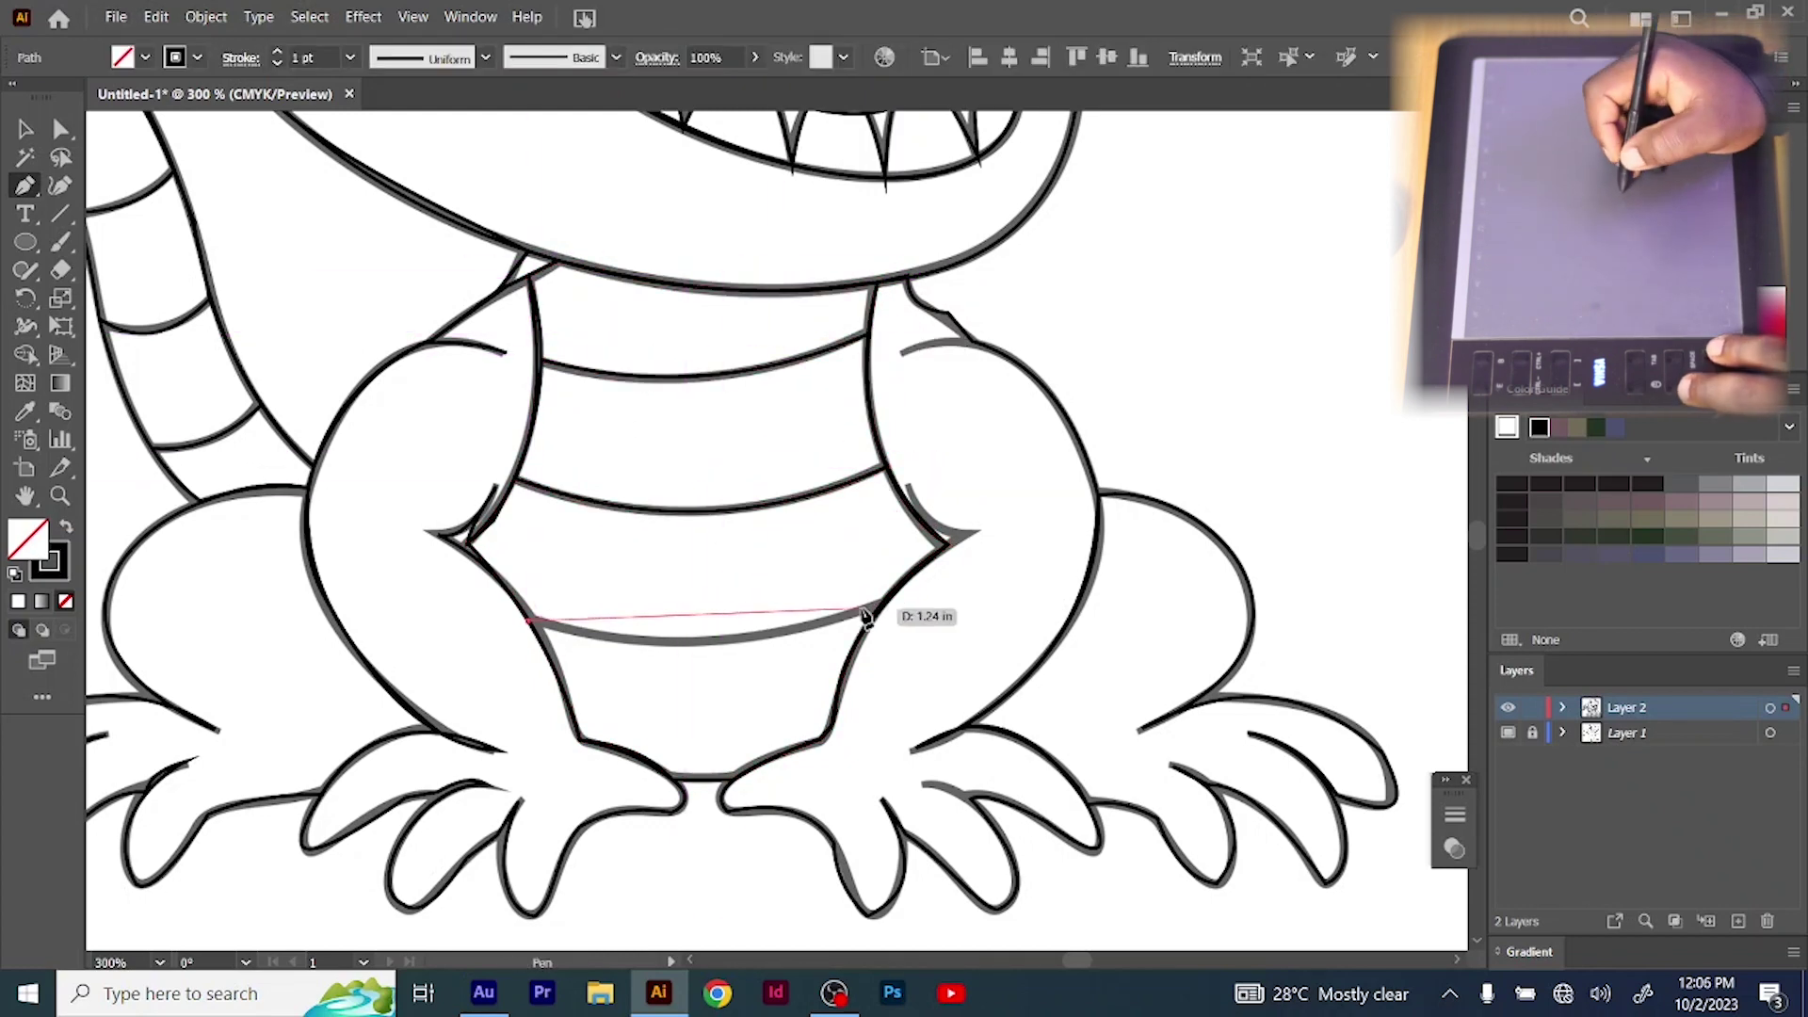
{"action": "left_click", "coordinate": [885, 600]}
{"action": "left_click_drag", "start_coordinate": [711, 608], "coordinate": [711, 642]}
{"action": "key", "text": "ctrl+minus"}
{"action": "left_click", "coordinate": [746, 583], "text": "ctrl"}
{"action": "key", "text": "ctrl+0"}
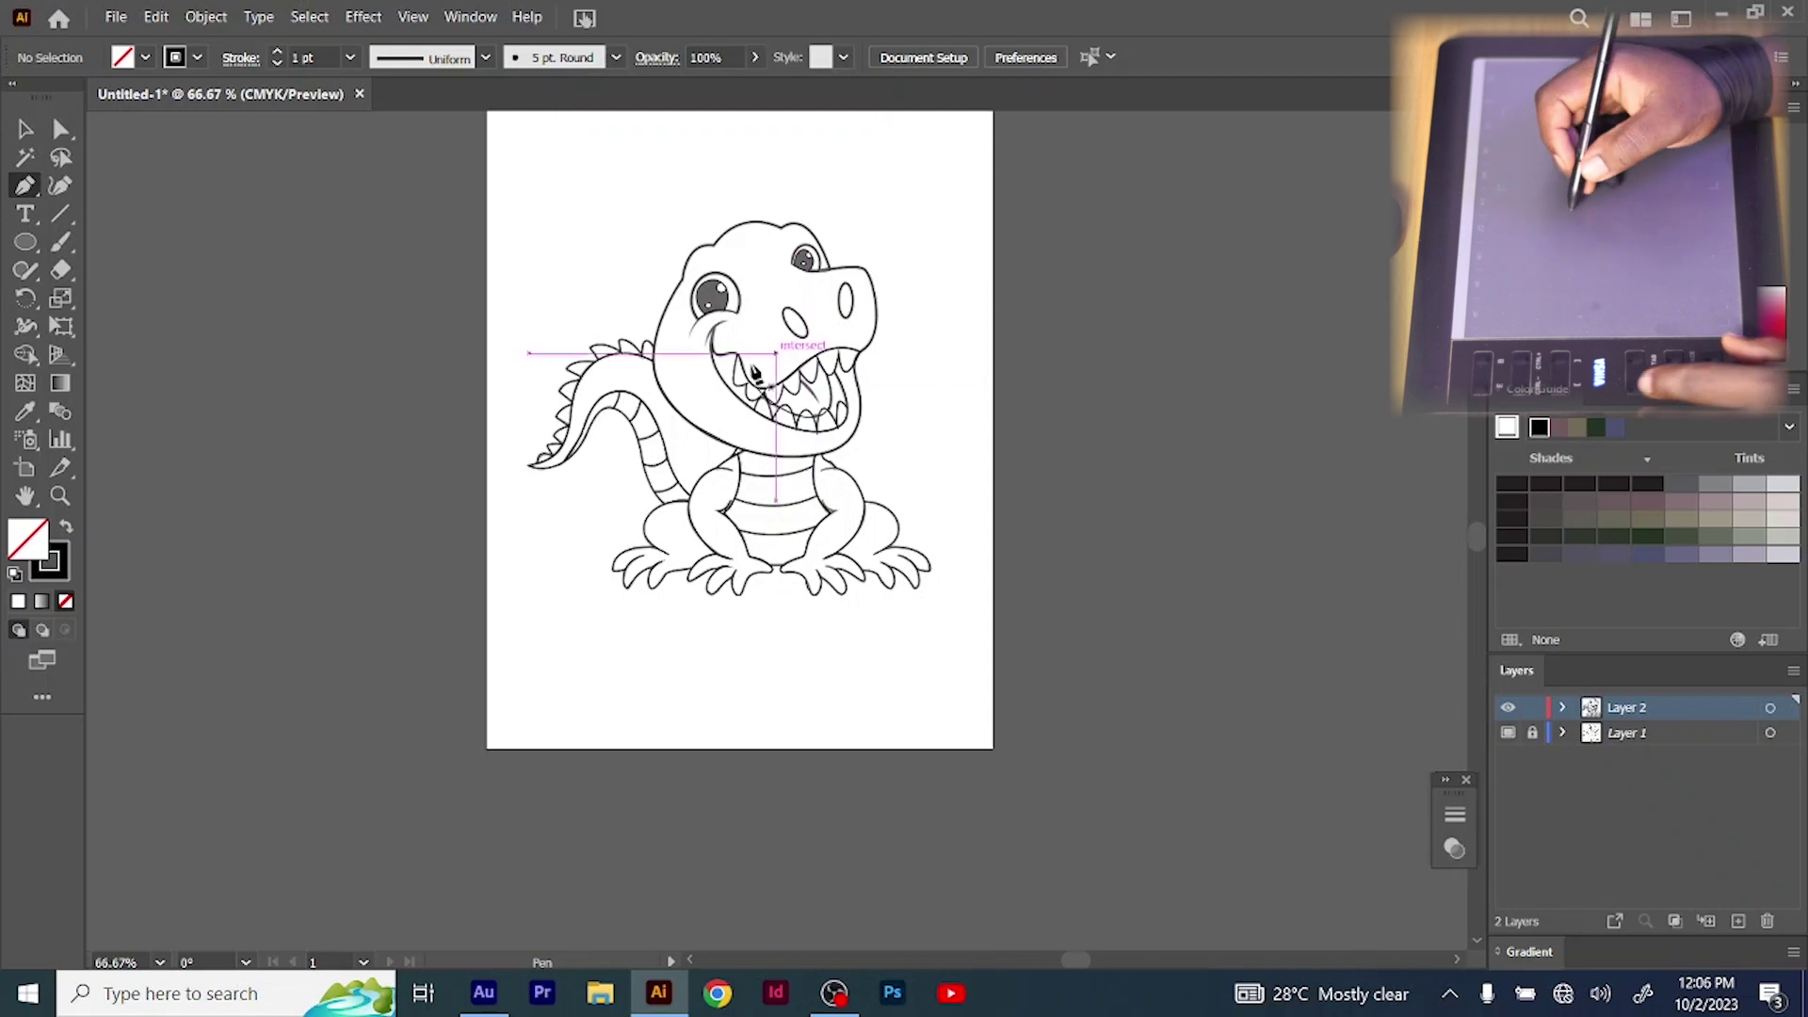
Trace the short curved cheek line below the larger eye
{"action": "key", "text": "ctrl+plus"}
{"action": "key", "text": "ctrl+plus"}
{"action": "scroll", "coordinate": [747, 277], "scroll_direction": "up", "scroll_amount": 7}
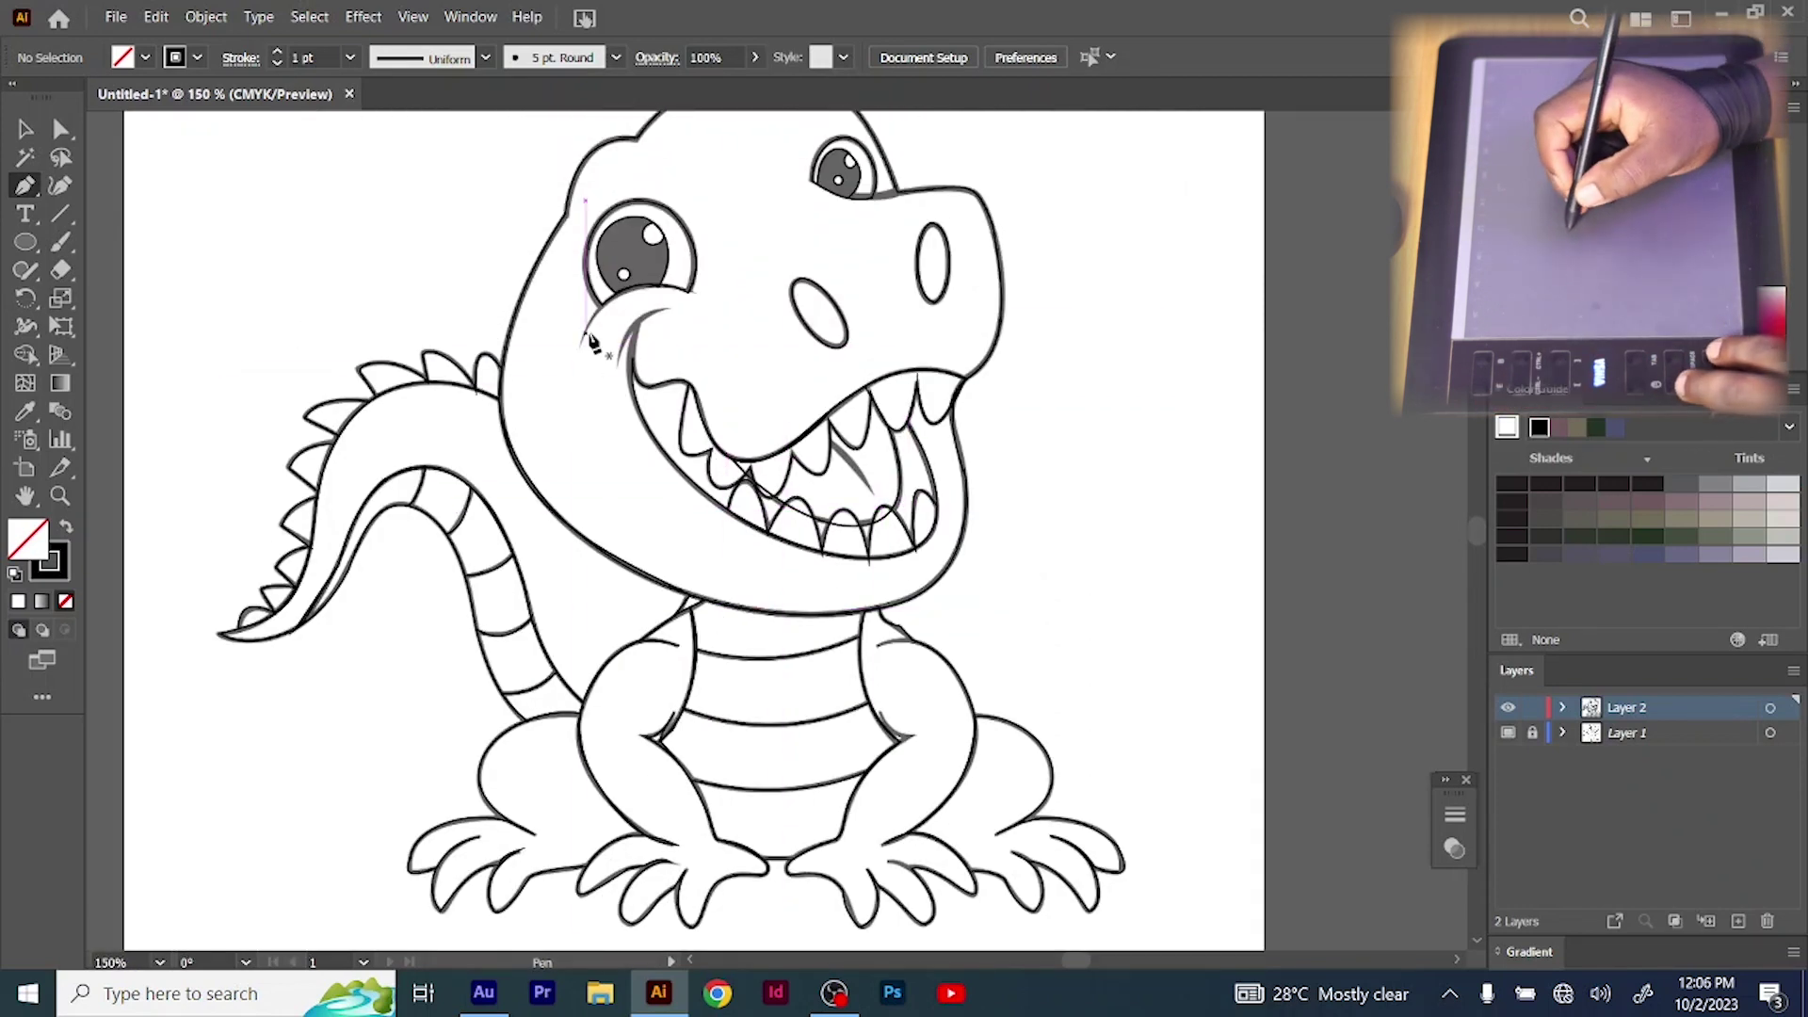
{"action": "left_click", "coordinate": [581, 347]}
{"action": "left_click", "coordinate": [604, 300]}
{"action": "left_click_drag", "start_coordinate": [594, 326], "coordinate": [590, 322]}
{"action": "left_click", "coordinate": [666, 300], "text": "ctrl"}
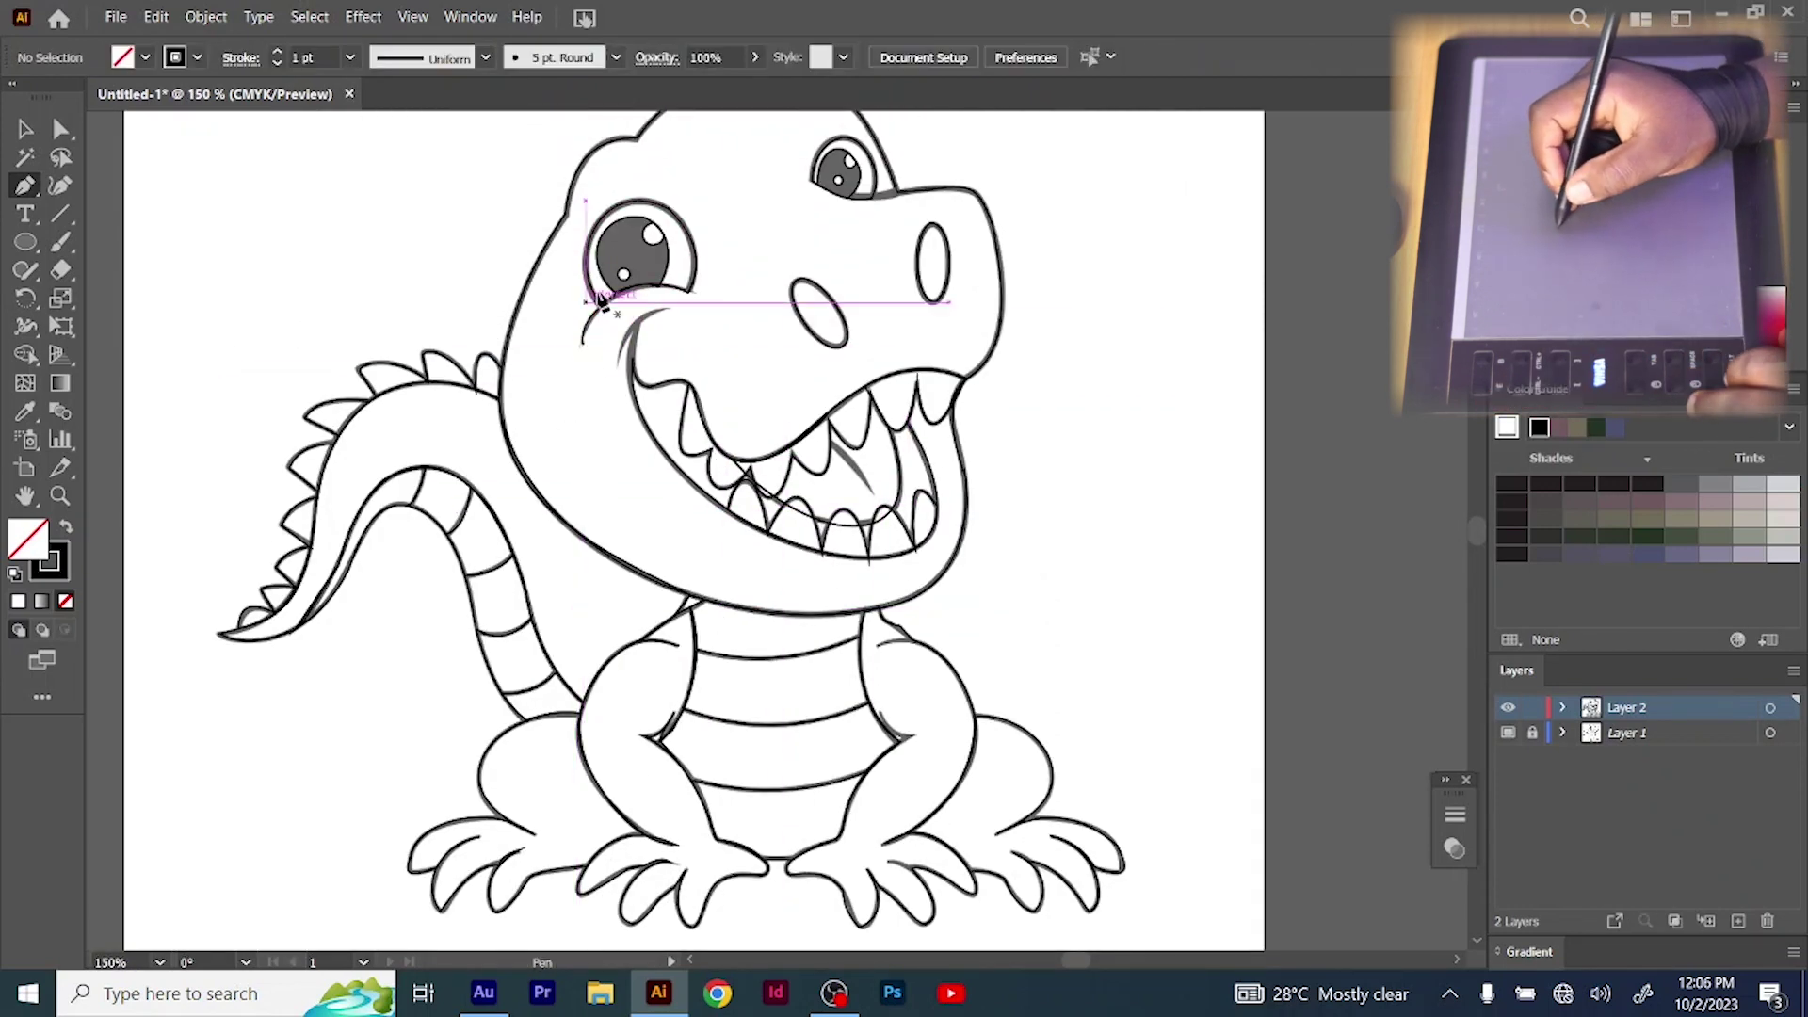
Trace the short crease lines at the smile's corner and the centre line on the tongue
{"action": "left_click", "coordinate": [666, 306]}
{"action": "left_click_drag", "start_coordinate": [643, 333], "coordinate": [635, 327]}
{"action": "left_click", "coordinate": [701, 332], "text": "ctrl"}
{"action": "left_click", "coordinate": [633, 358]}
{"action": "left_click", "coordinate": [640, 319]}
{"action": "left_click", "coordinate": [688, 350], "text": "ctrl"}
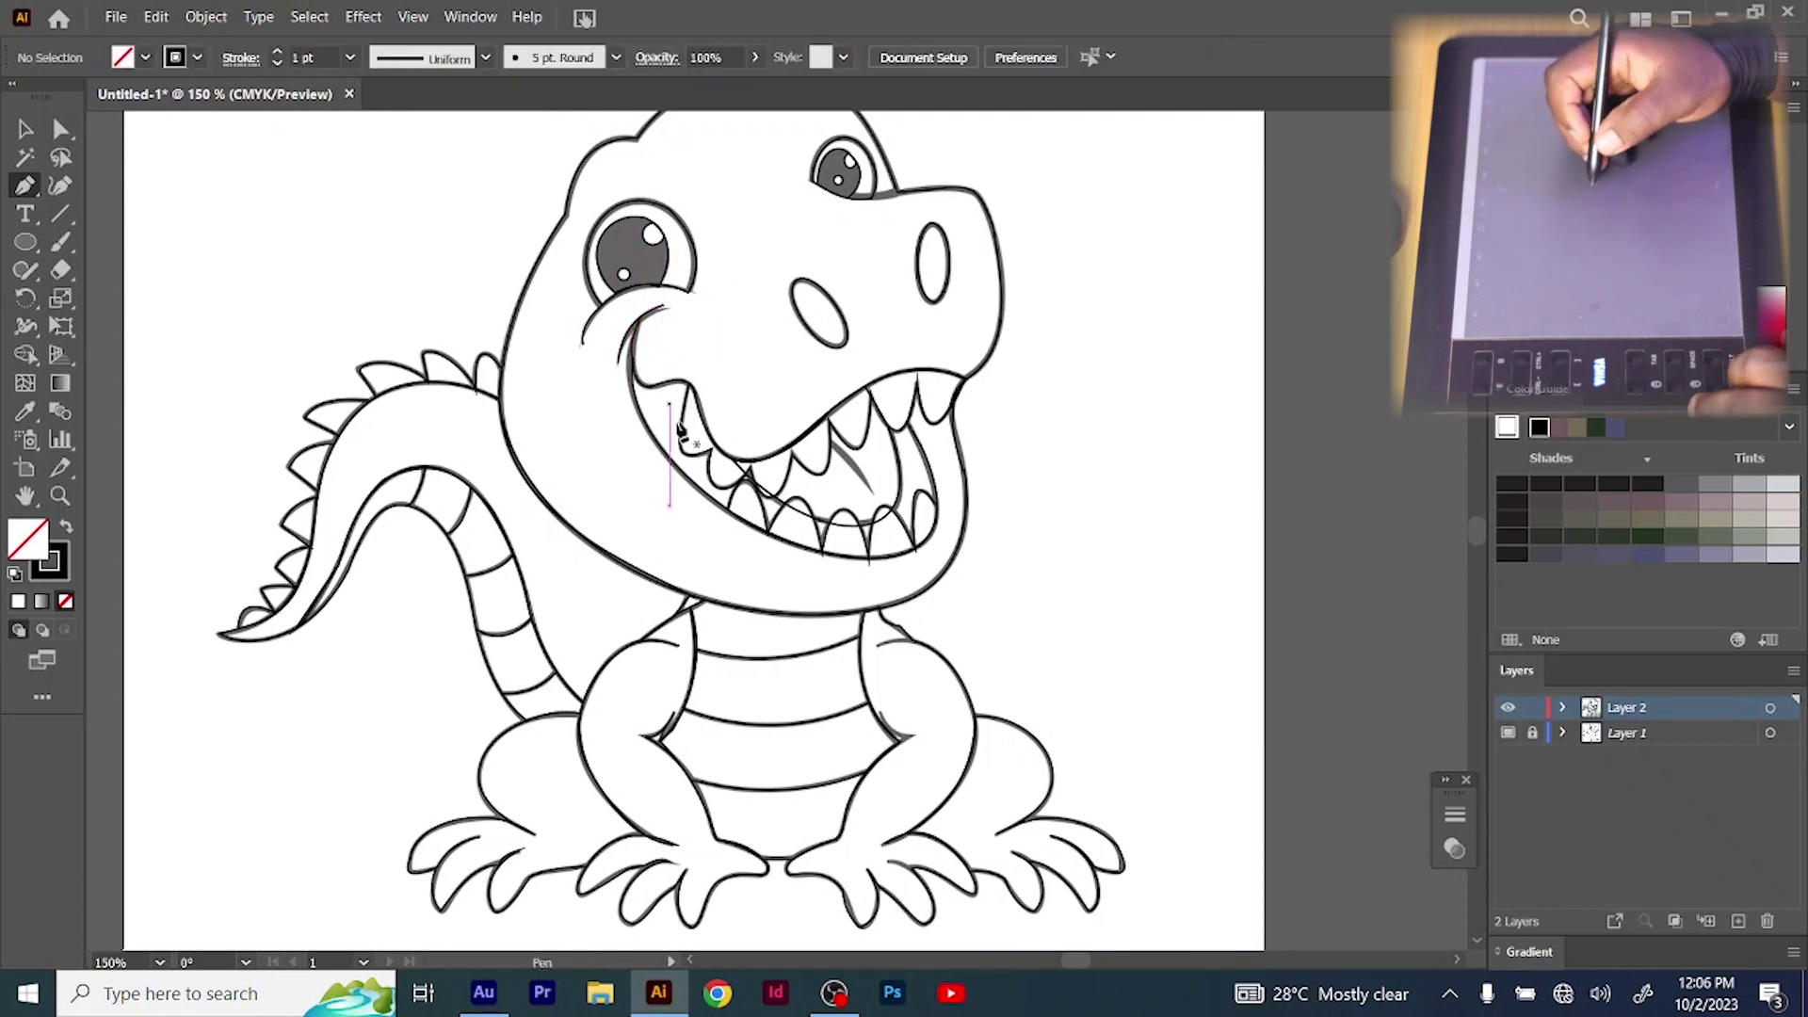
{"action": "left_click", "coordinate": [835, 452]}
{"action": "left_click", "coordinate": [872, 491]}
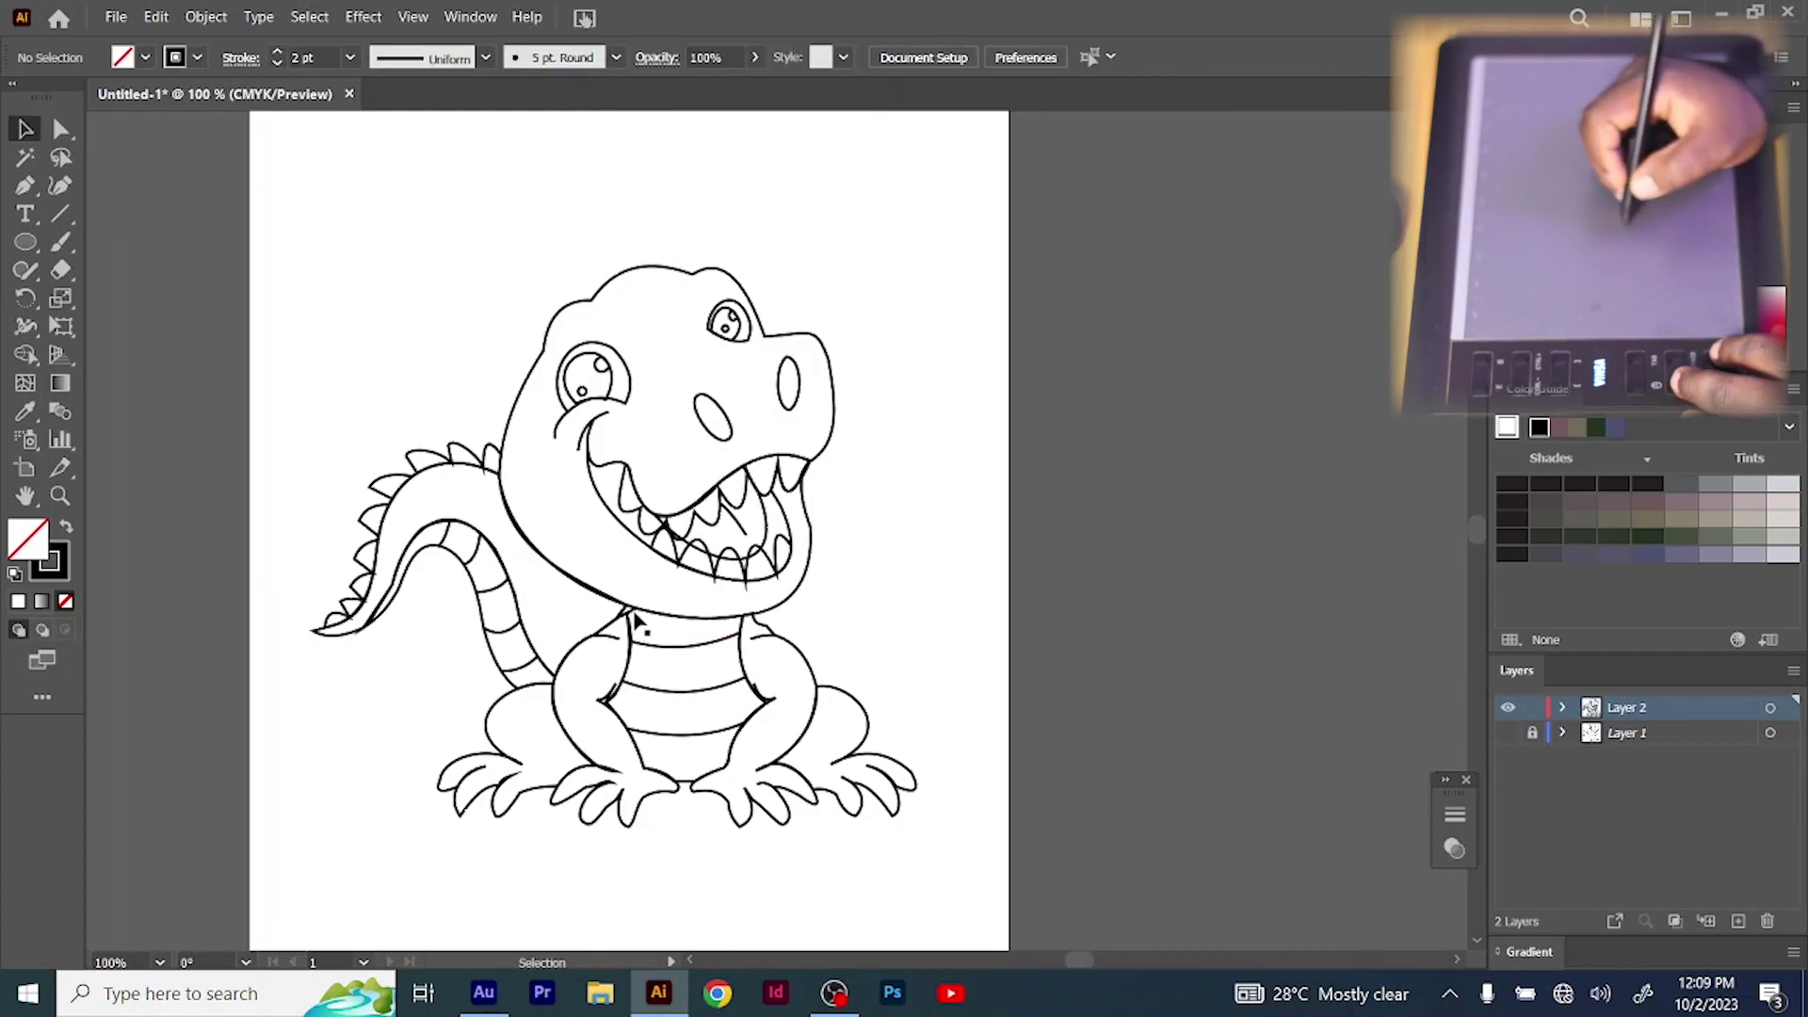
Fill the belly with yellow and the tail and back shape with bright green
{"action": "left_click", "coordinate": [637, 620]}
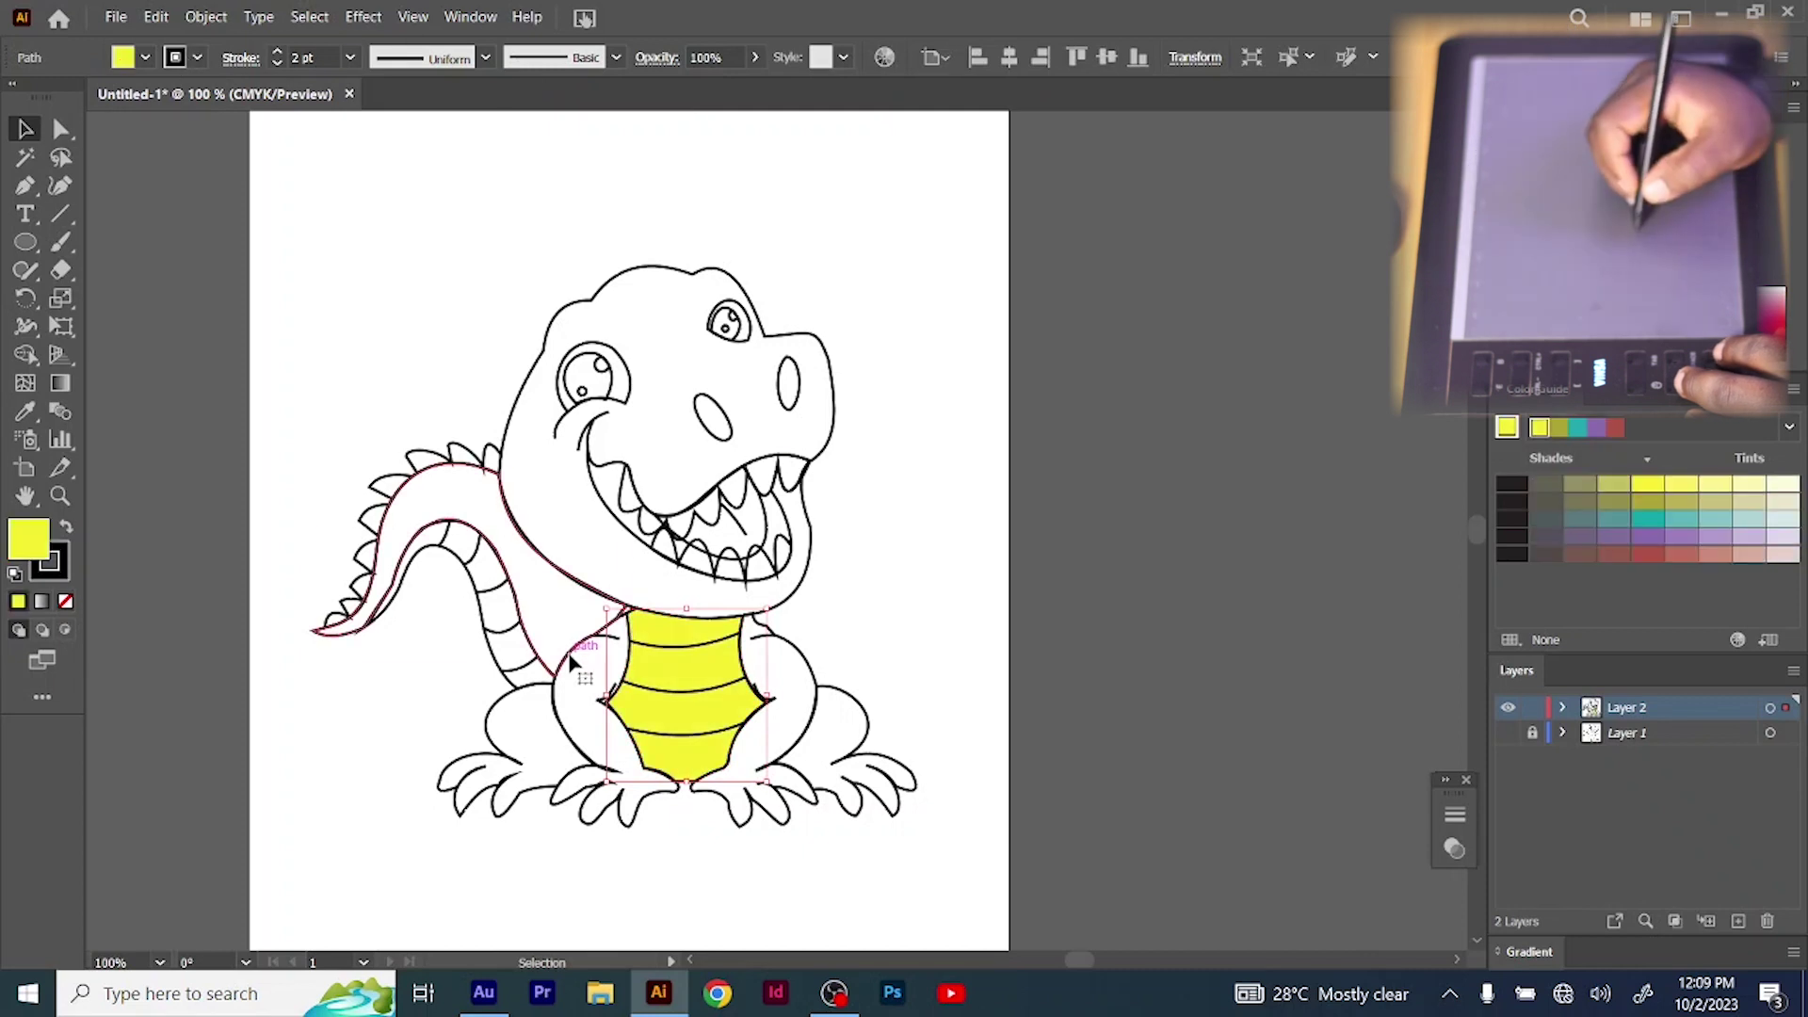
{"action": "left_click", "coordinate": [572, 653]}
{"action": "left_click", "coordinate": [145, 59]}
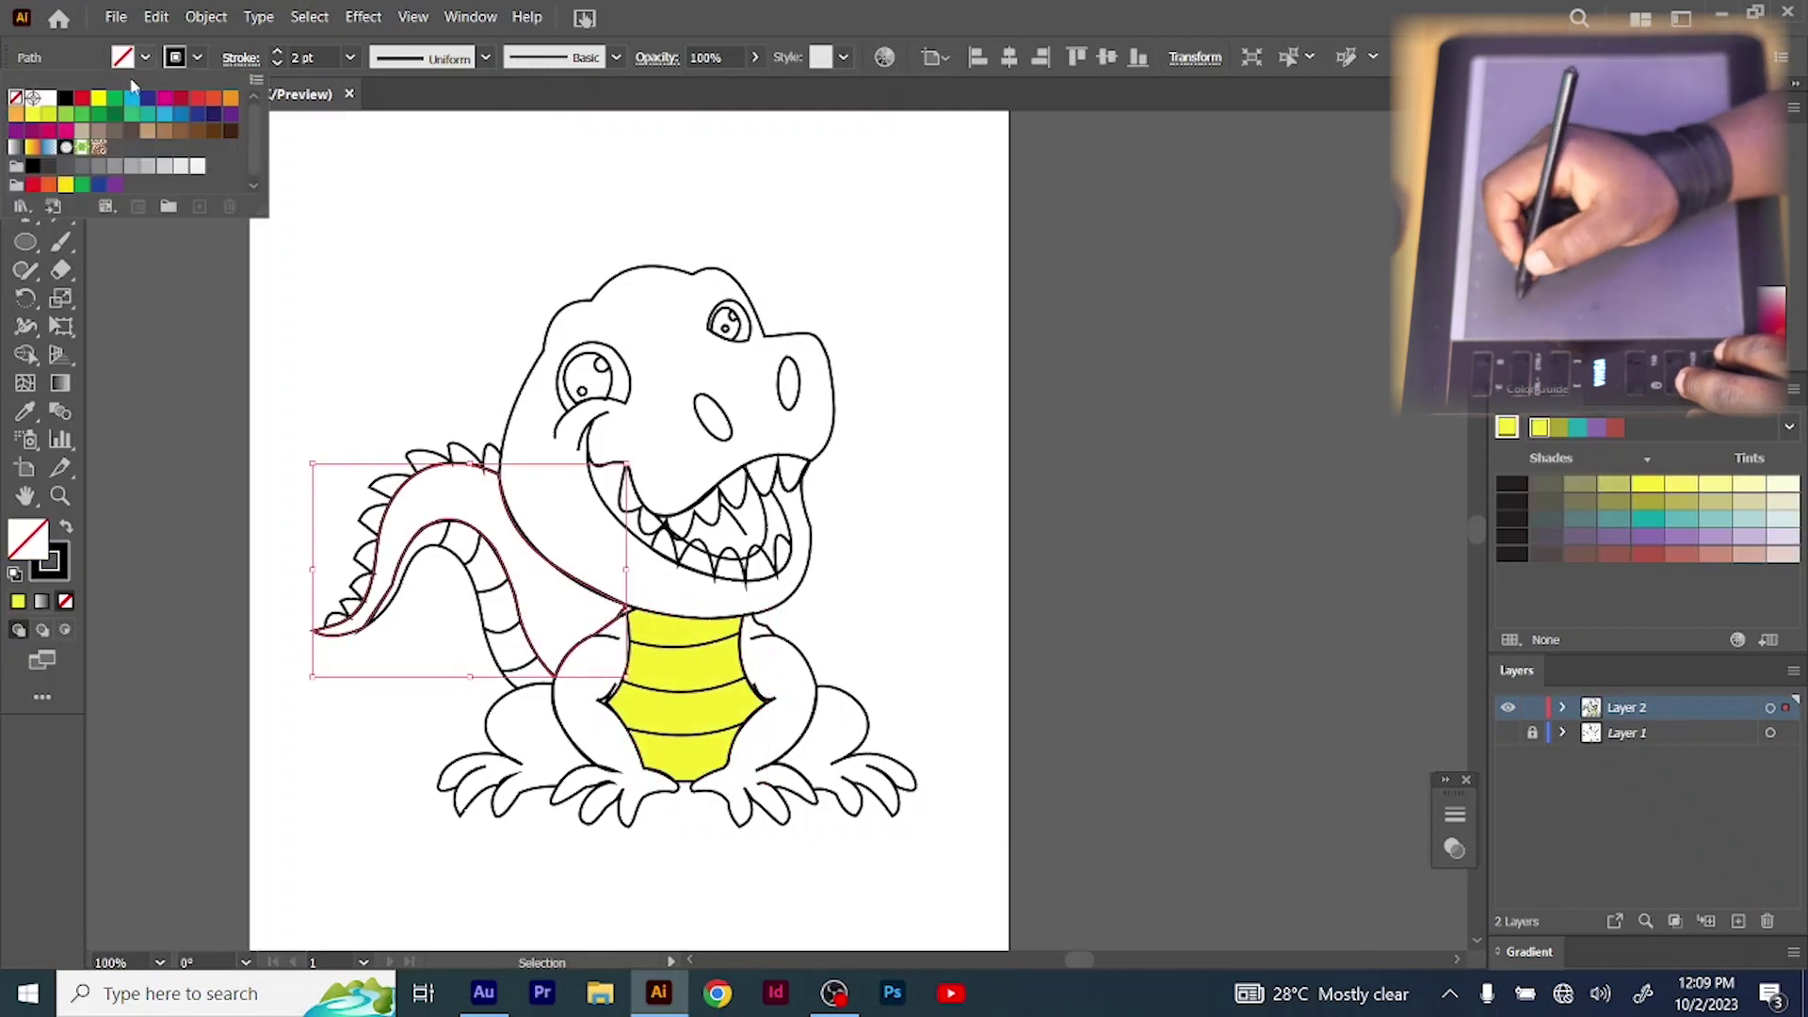
{"action": "left_click", "coordinate": [82, 114]}
Fill the head and the right foreleg with bright green
{"action": "left_click", "coordinate": [533, 379]}
{"action": "left_click", "coordinate": [146, 58]}
{"action": "left_click", "coordinate": [82, 114]}
{"action": "left_click", "coordinate": [786, 754]}
{"action": "left_click", "coordinate": [146, 57]}
{"action": "left_click", "coordinate": [82, 114]}
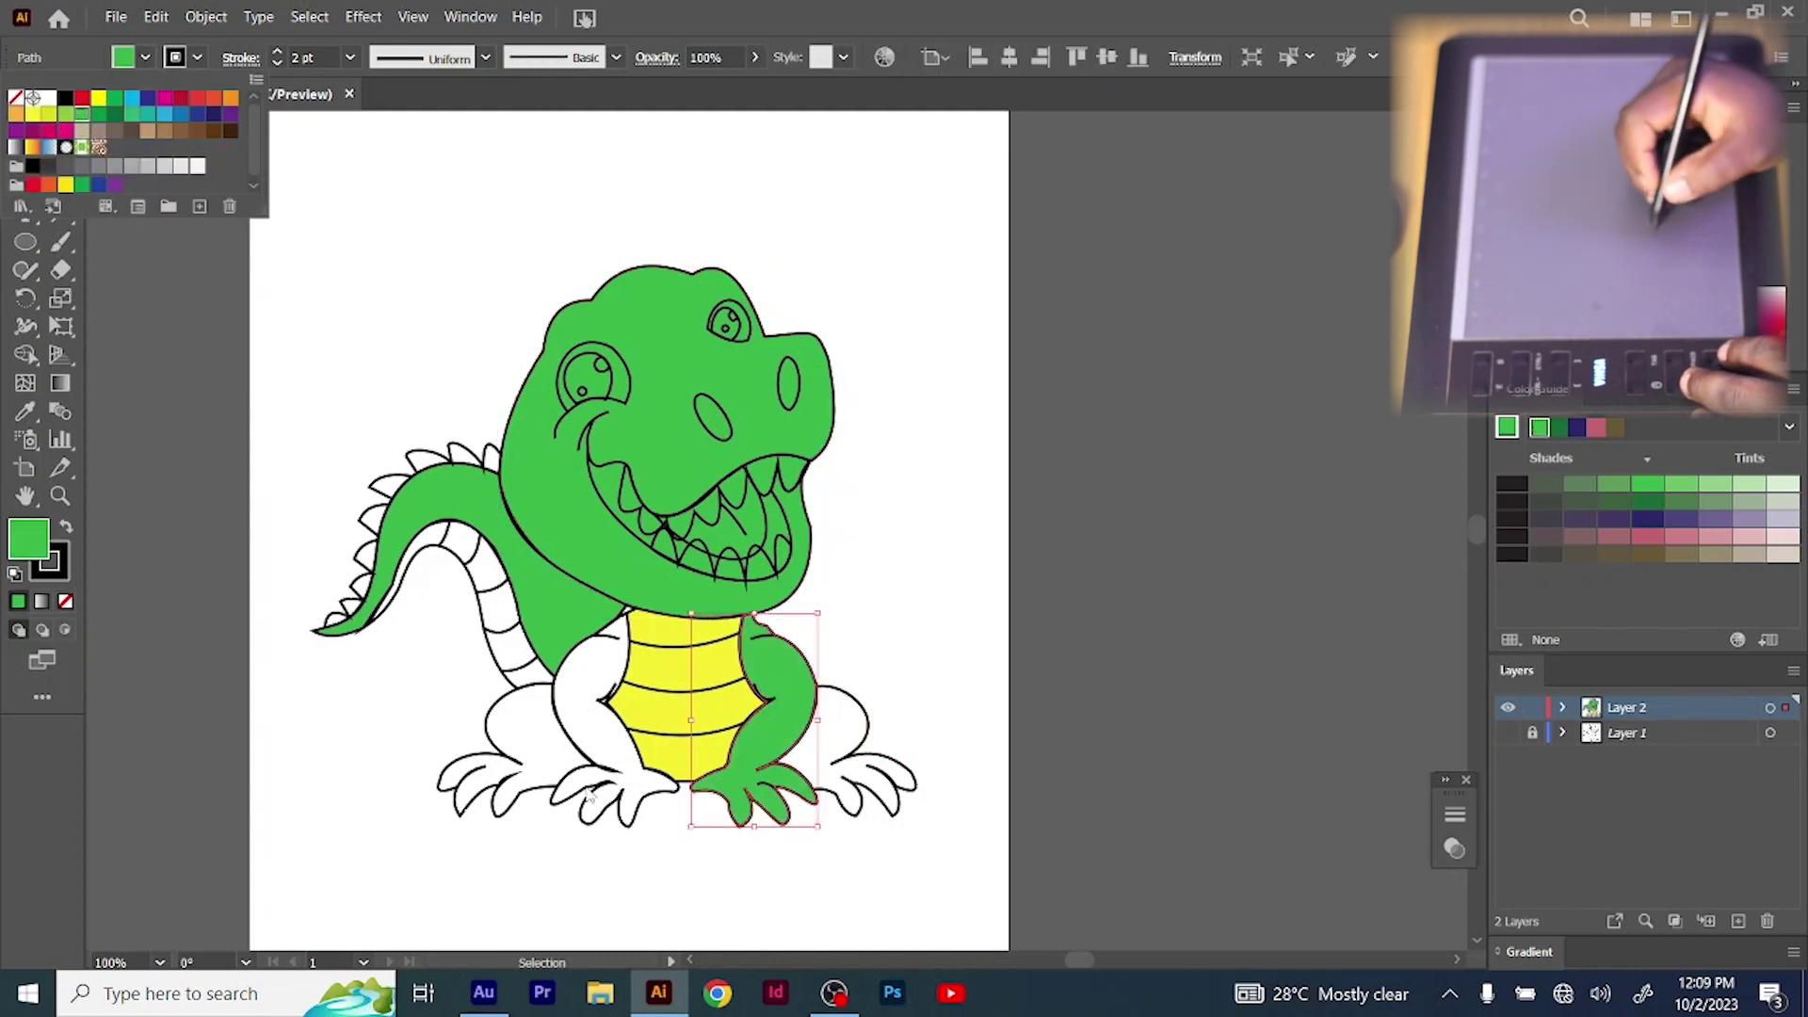
Fill the left hind leg with darker green and the left foreleg with the head's bright green
{"action": "left_click", "coordinate": [579, 798]}
{"action": "left_click", "coordinate": [146, 57]}
{"action": "left_click", "coordinate": [98, 114]}
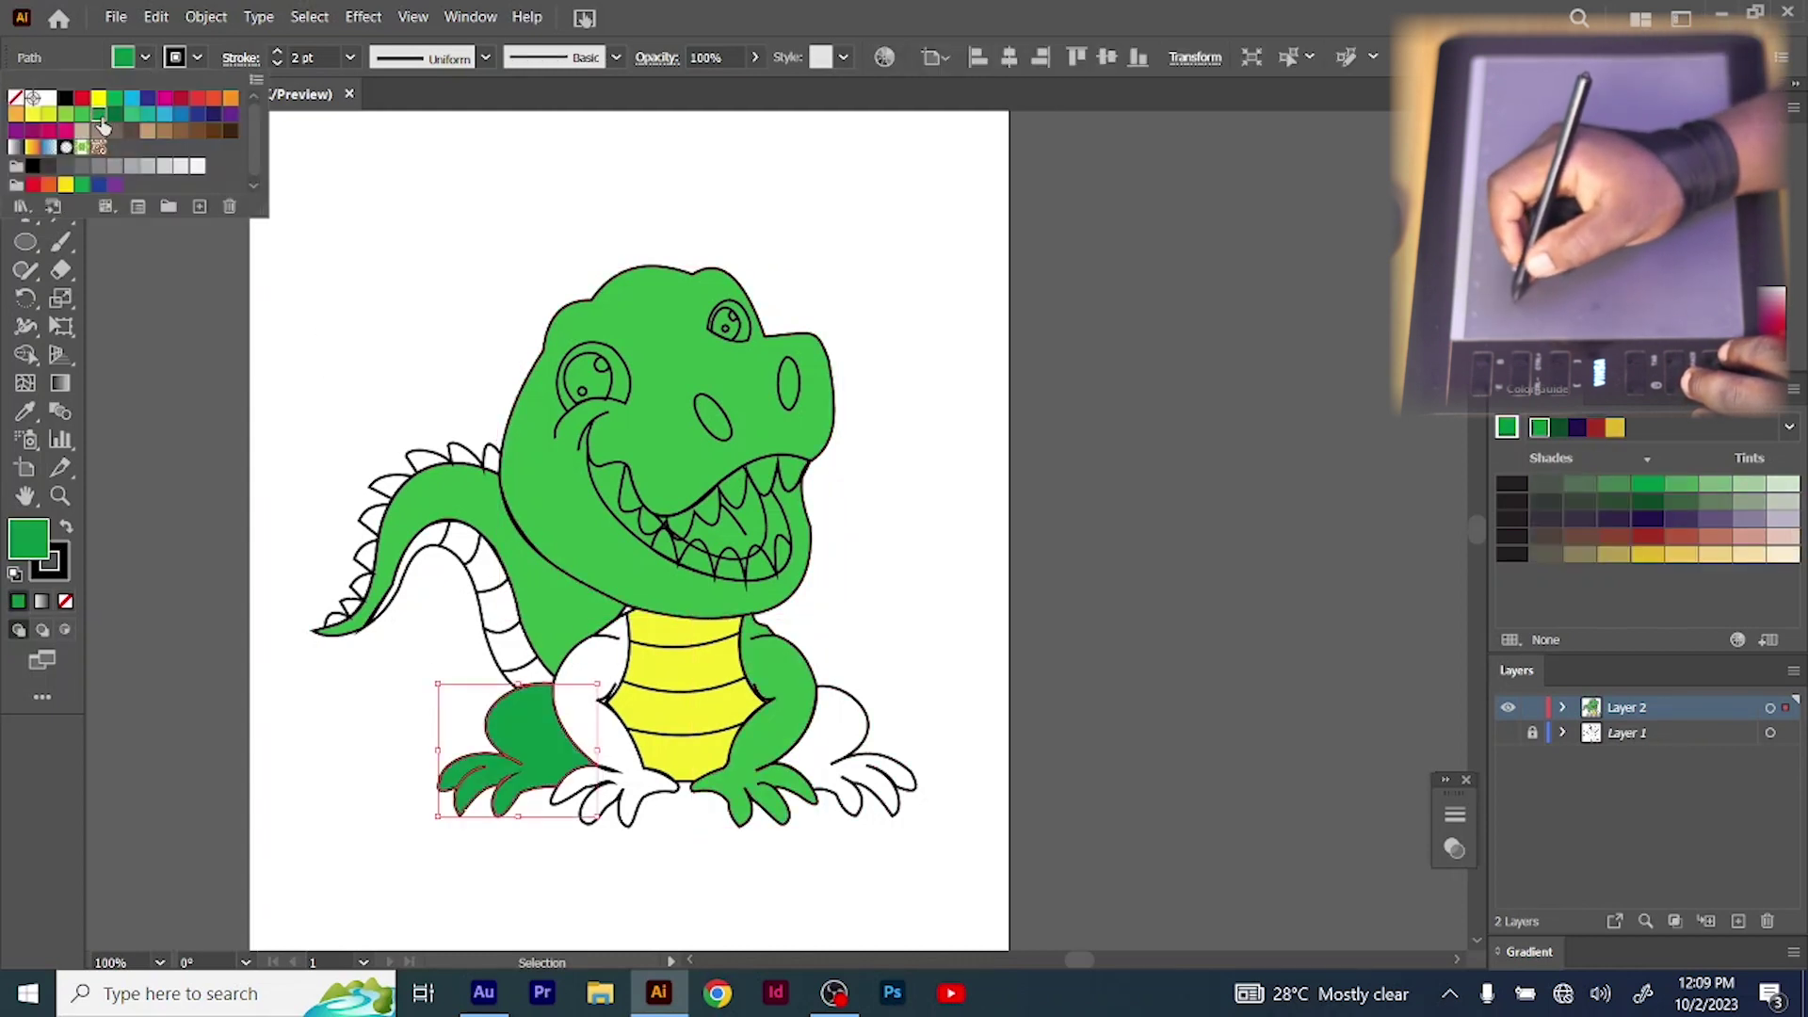
{"action": "left_click", "coordinate": [622, 803]}
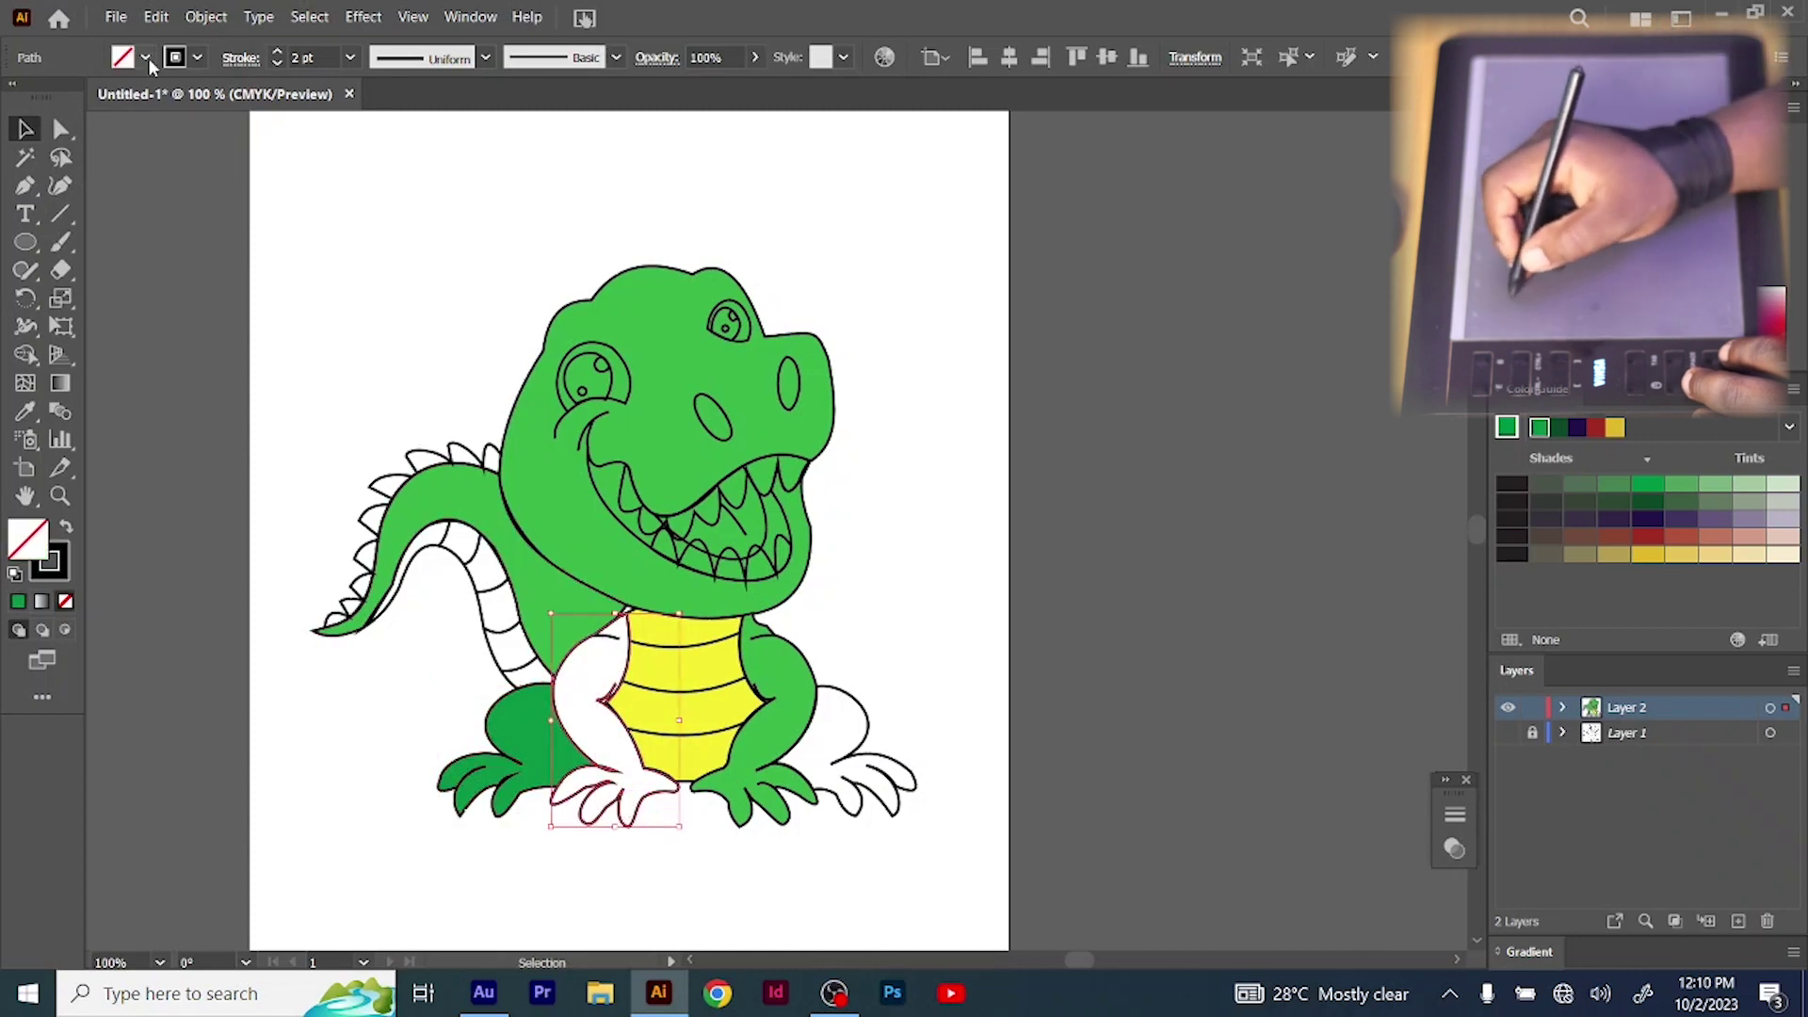
{"action": "left_click", "coordinate": [146, 58]}
{"action": "left_click", "coordinate": [87, 128]}
Fill the right hind leg and the tail and back shape with the darker green
{"action": "left_click", "coordinate": [866, 725]}
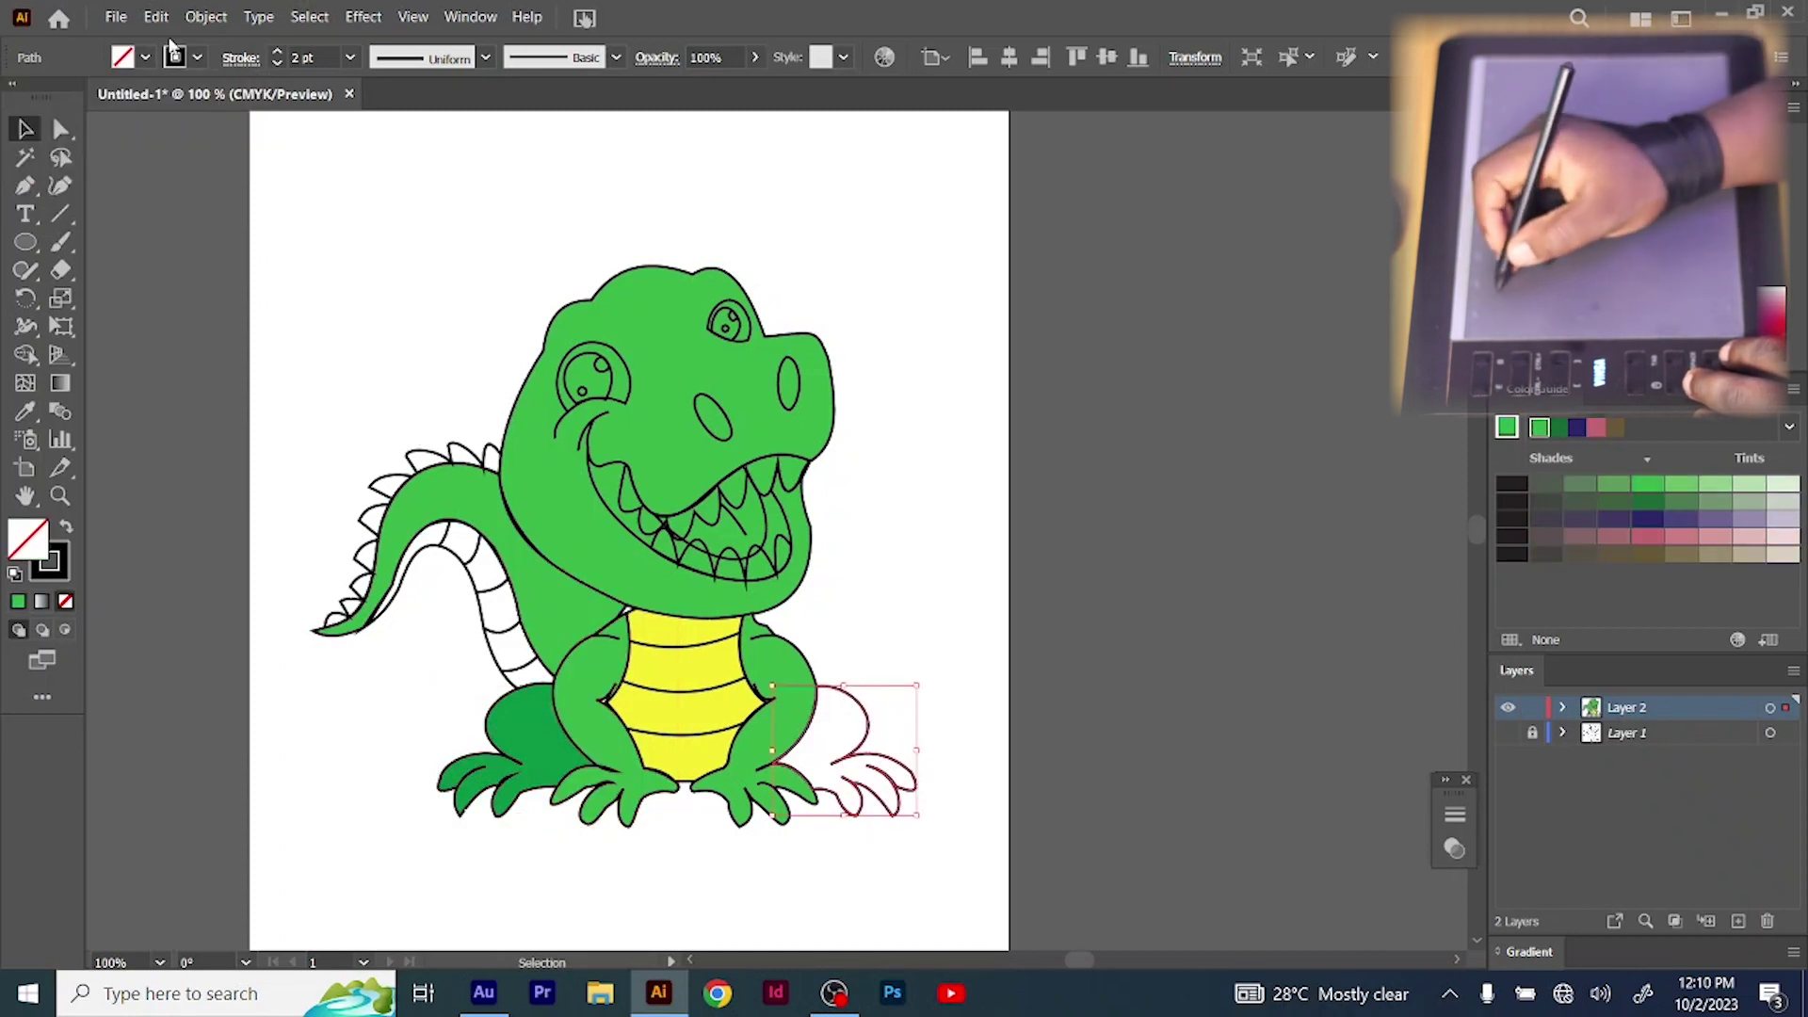
{"action": "left_click", "coordinate": [176, 57]}
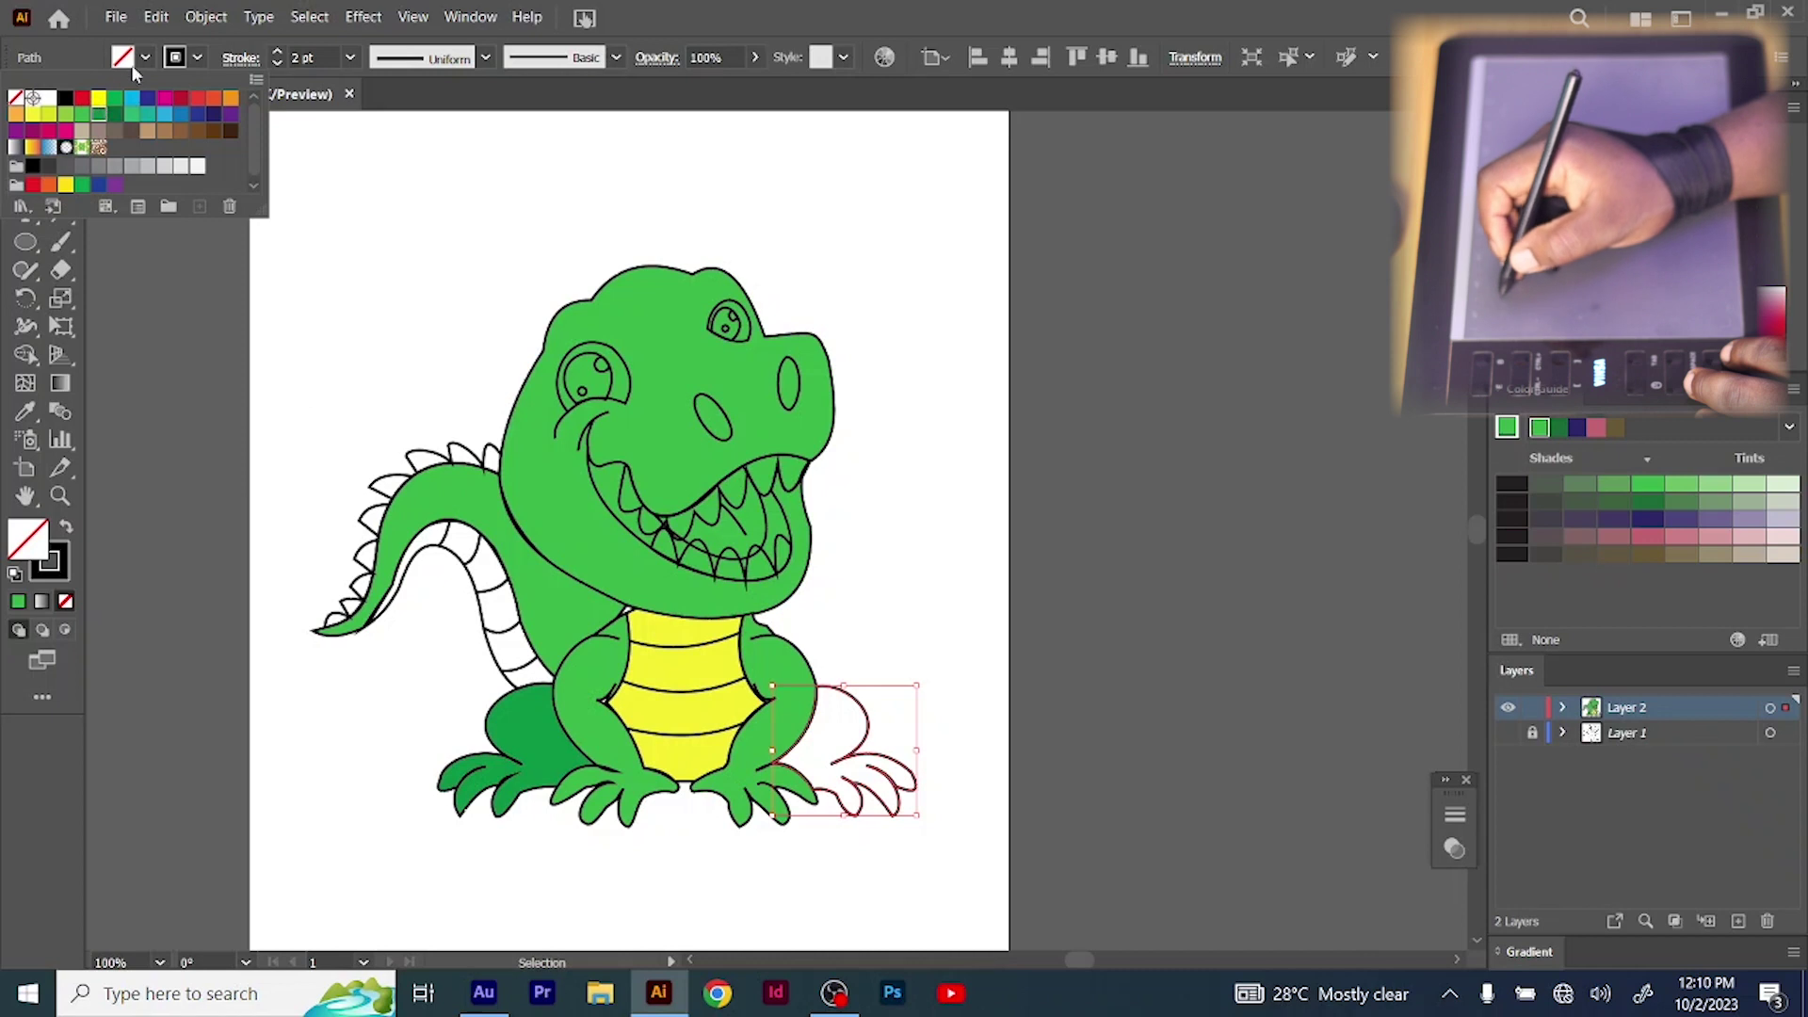
{"action": "left_click", "coordinate": [103, 127]}
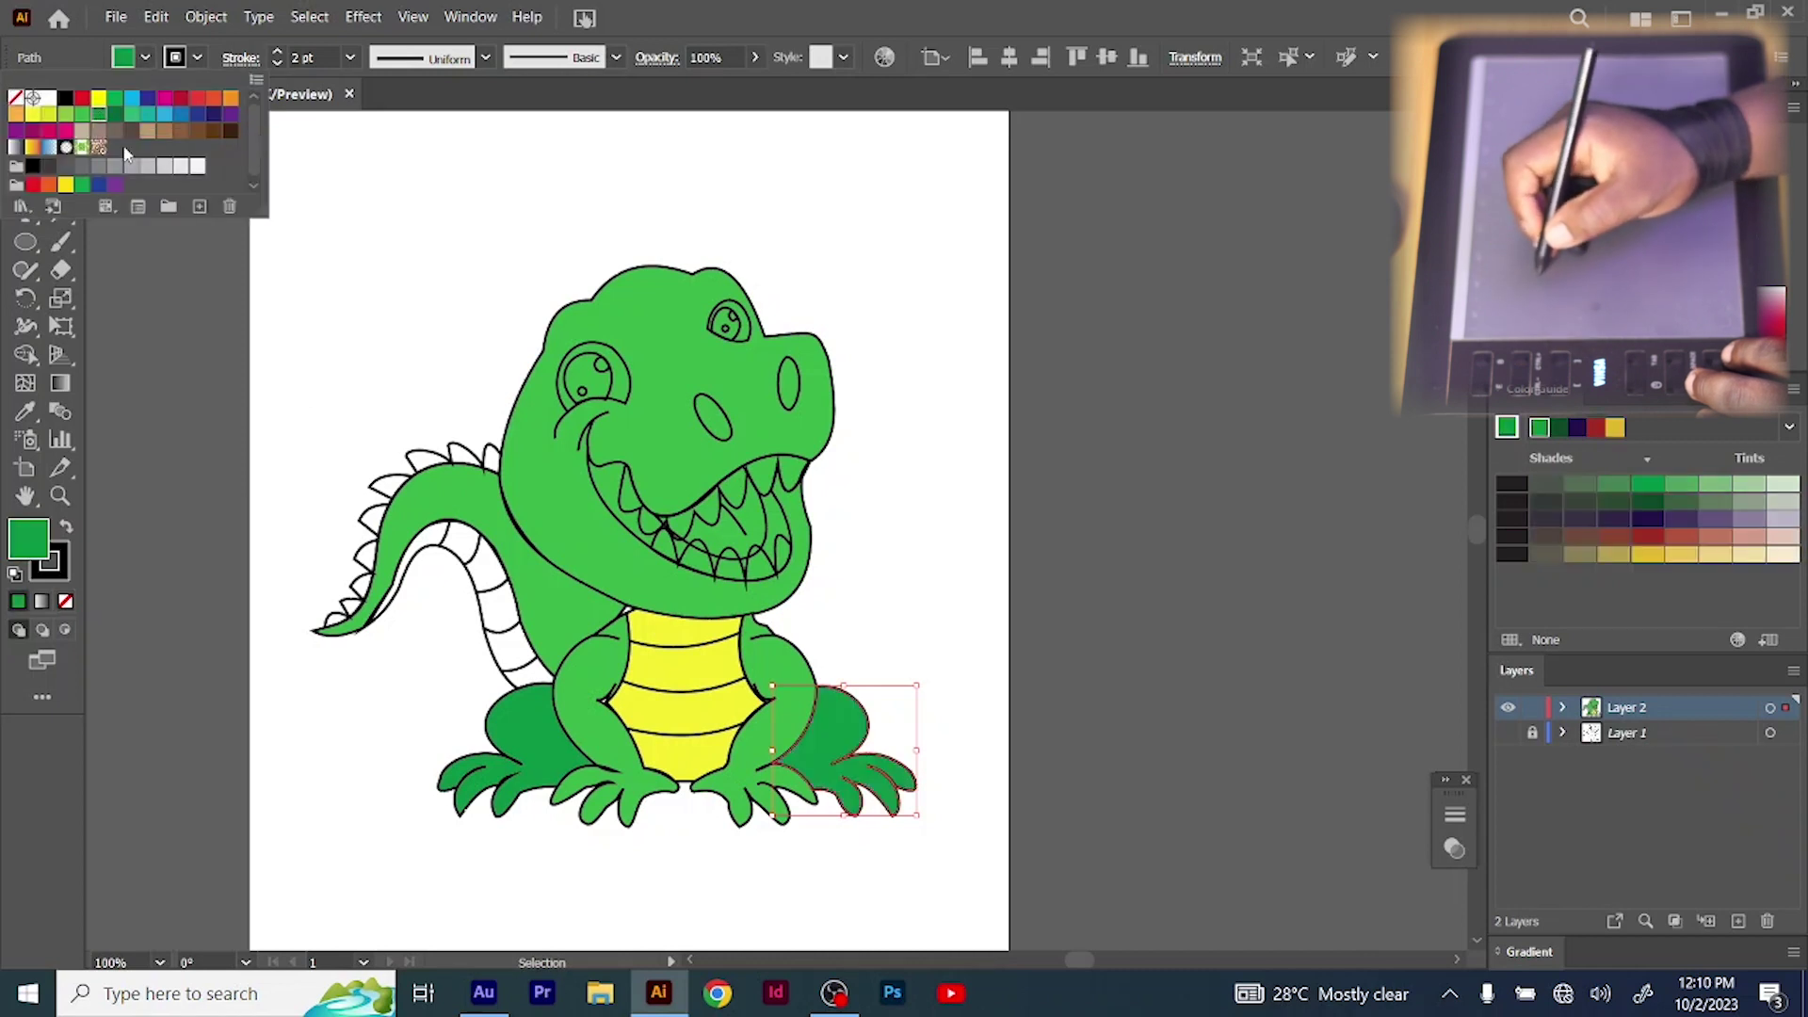
{"action": "left_click", "coordinate": [415, 367]}
{"action": "left_click", "coordinate": [383, 514]}
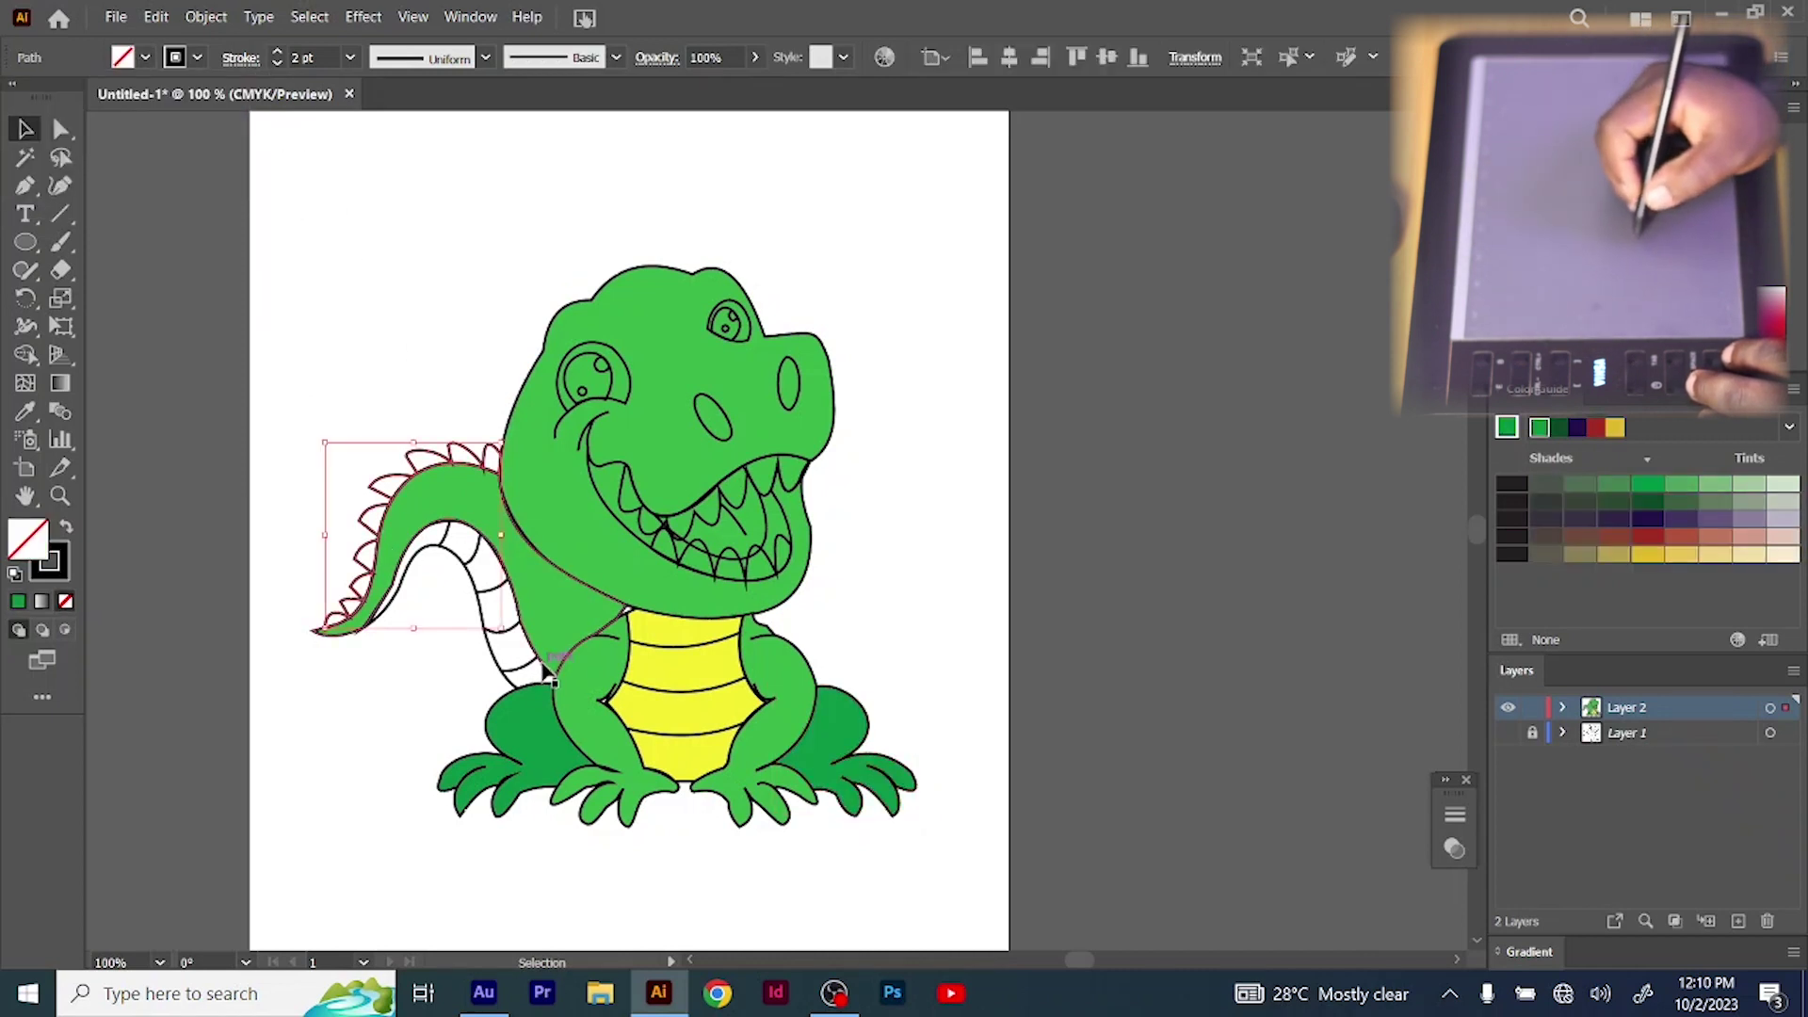
{"action": "left_click", "coordinate": [552, 587]}
{"action": "left_click", "coordinate": [145, 57]}
{"action": "left_click", "coordinate": [102, 120]}
{"action": "left_click", "coordinate": [408, 177]}
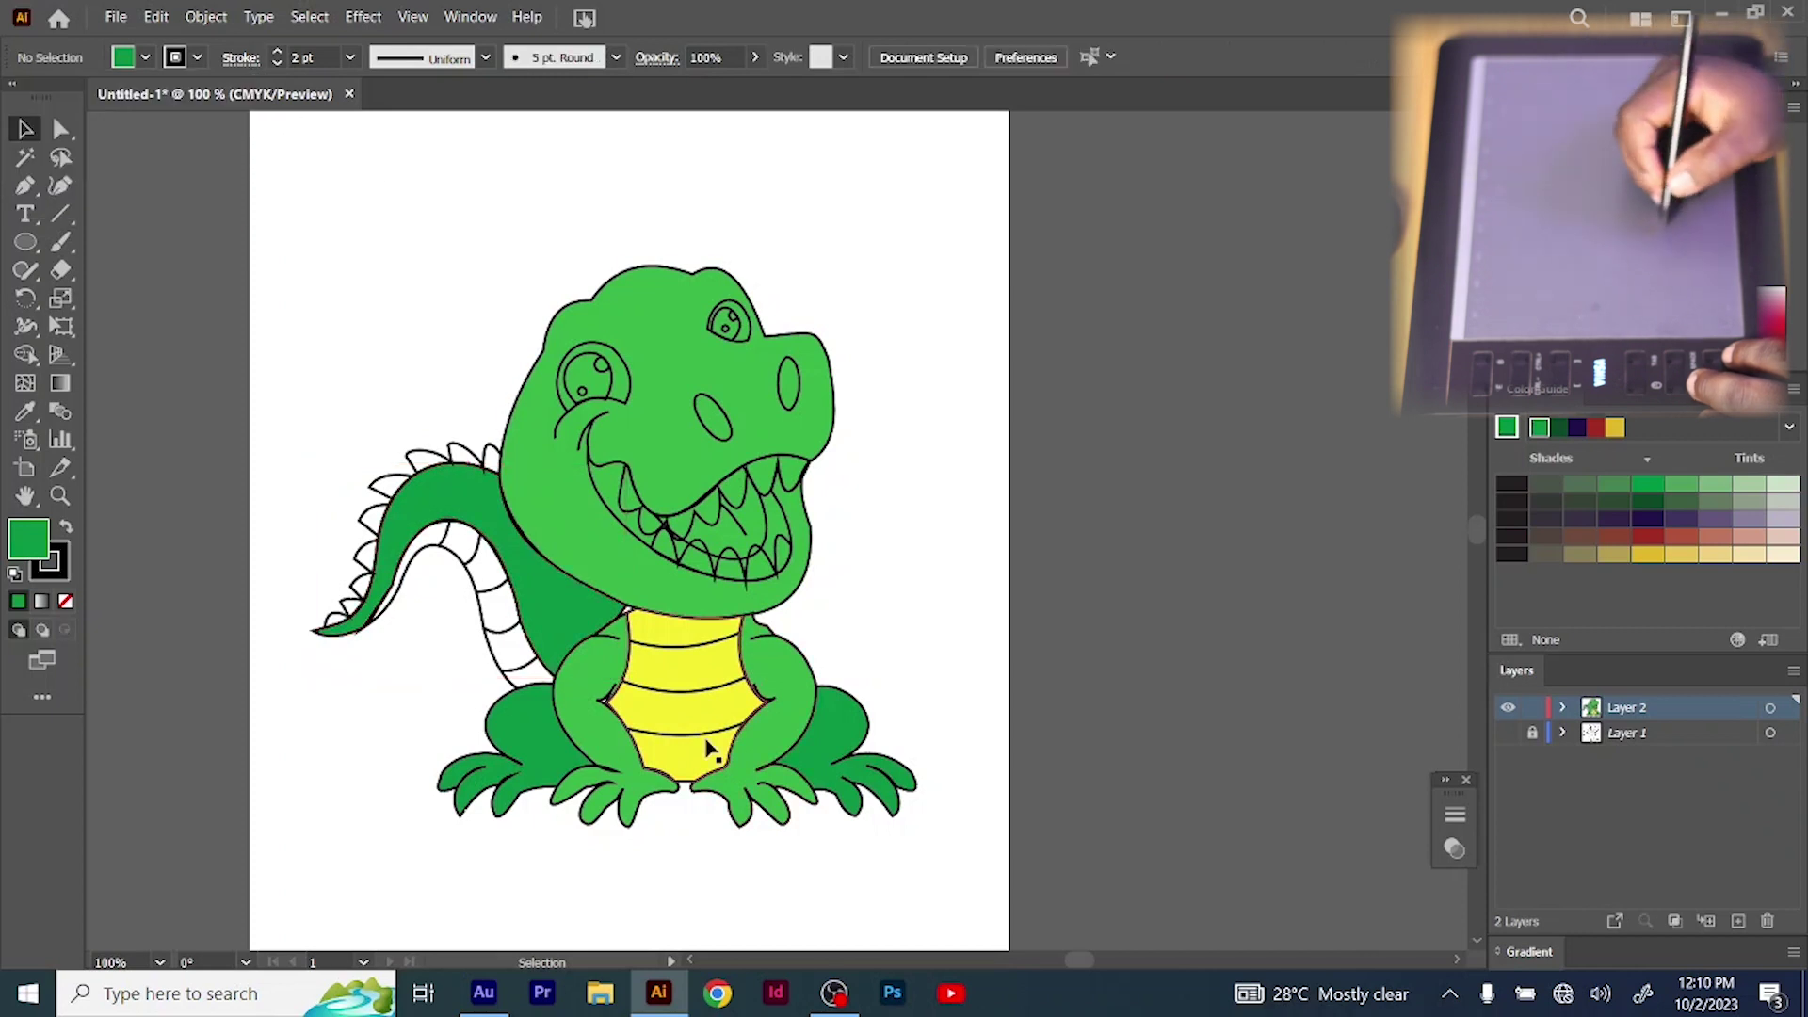
Fill the tail's striped underside with yellow and the back spikes with yellow-green C=20 M=0 Y=100 K=0
{"action": "left_click", "coordinate": [489, 653]}
{"action": "left_click", "coordinate": [145, 58]}
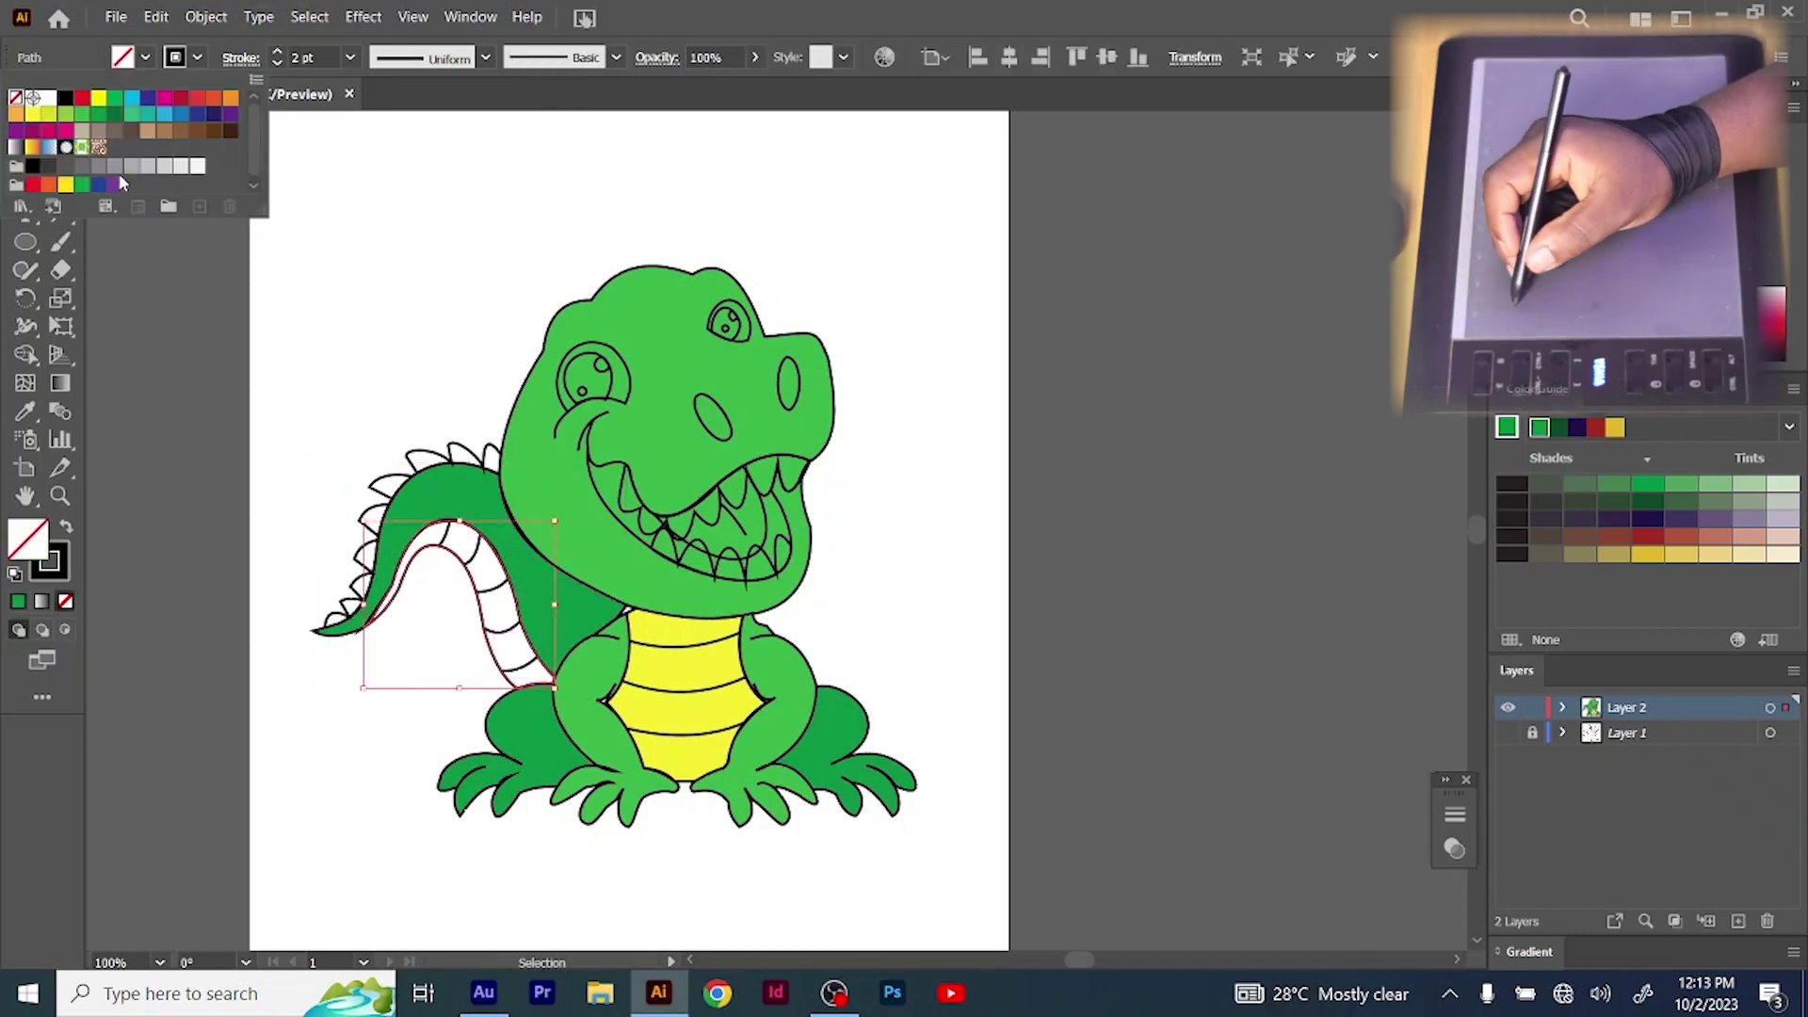
{"action": "left_click", "coordinate": [33, 116]}
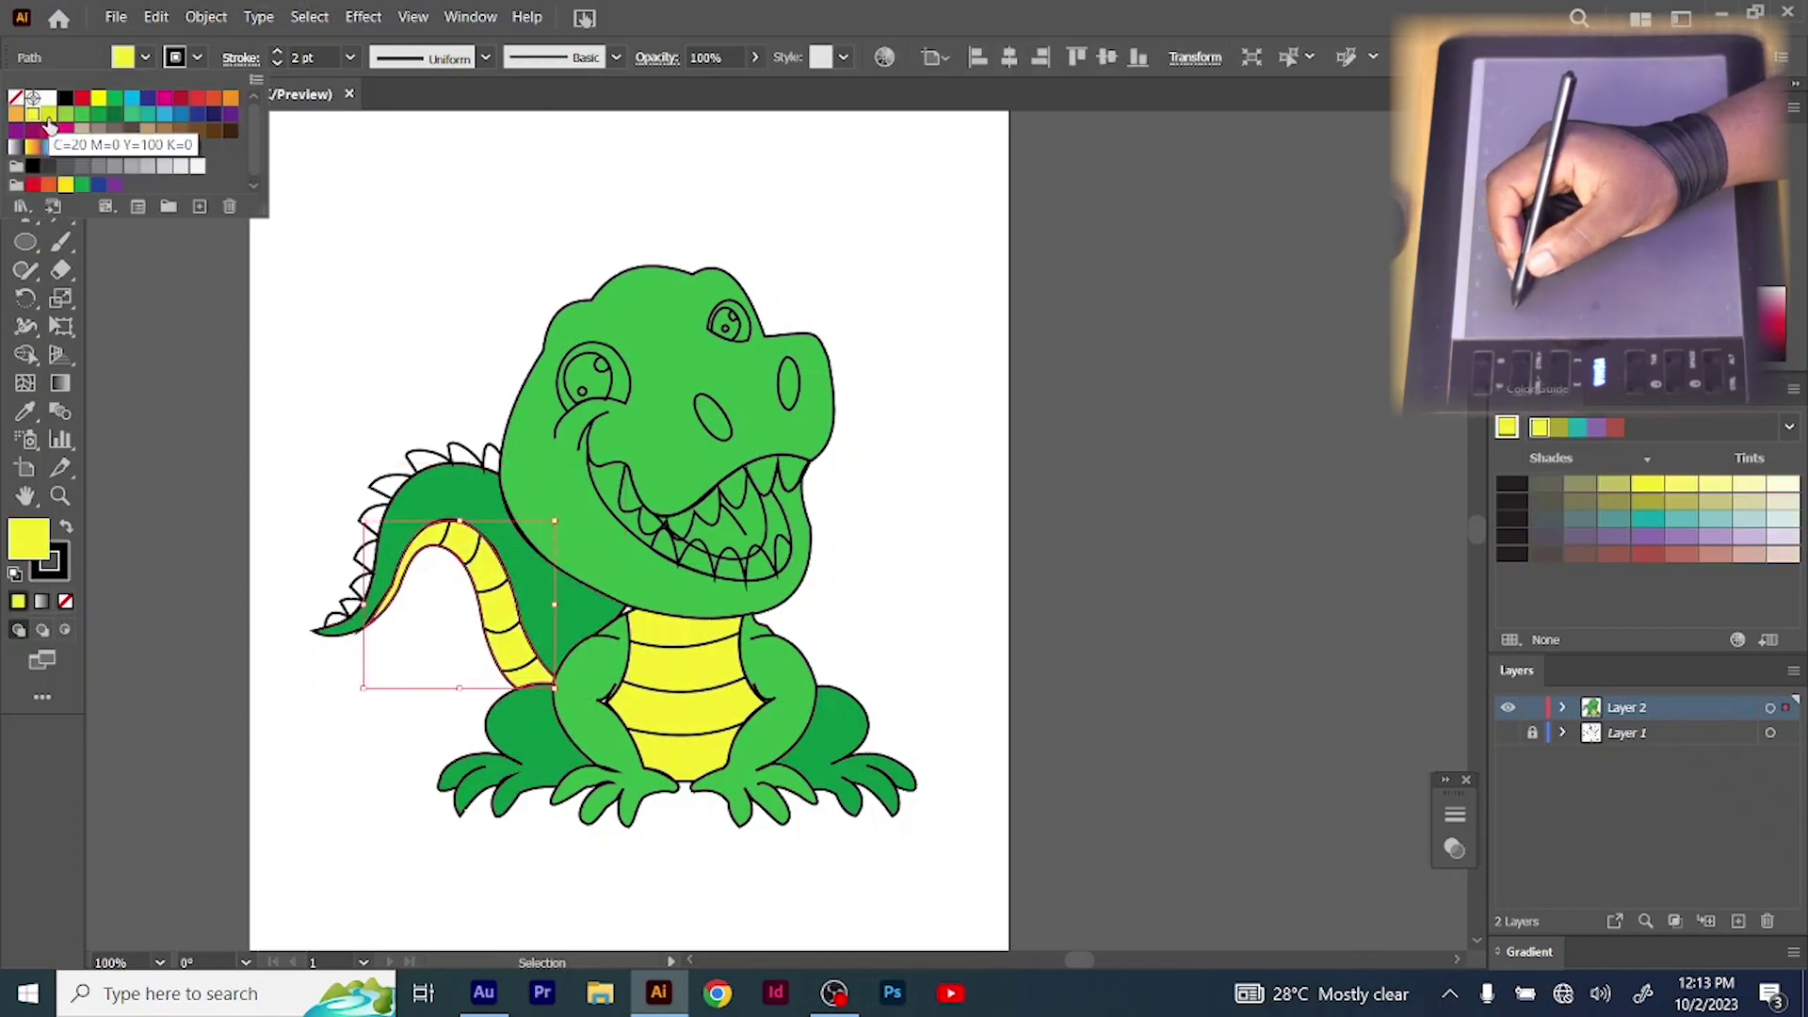
{"action": "left_click", "coordinate": [436, 462]}
{"action": "left_click", "coordinate": [437, 462]}
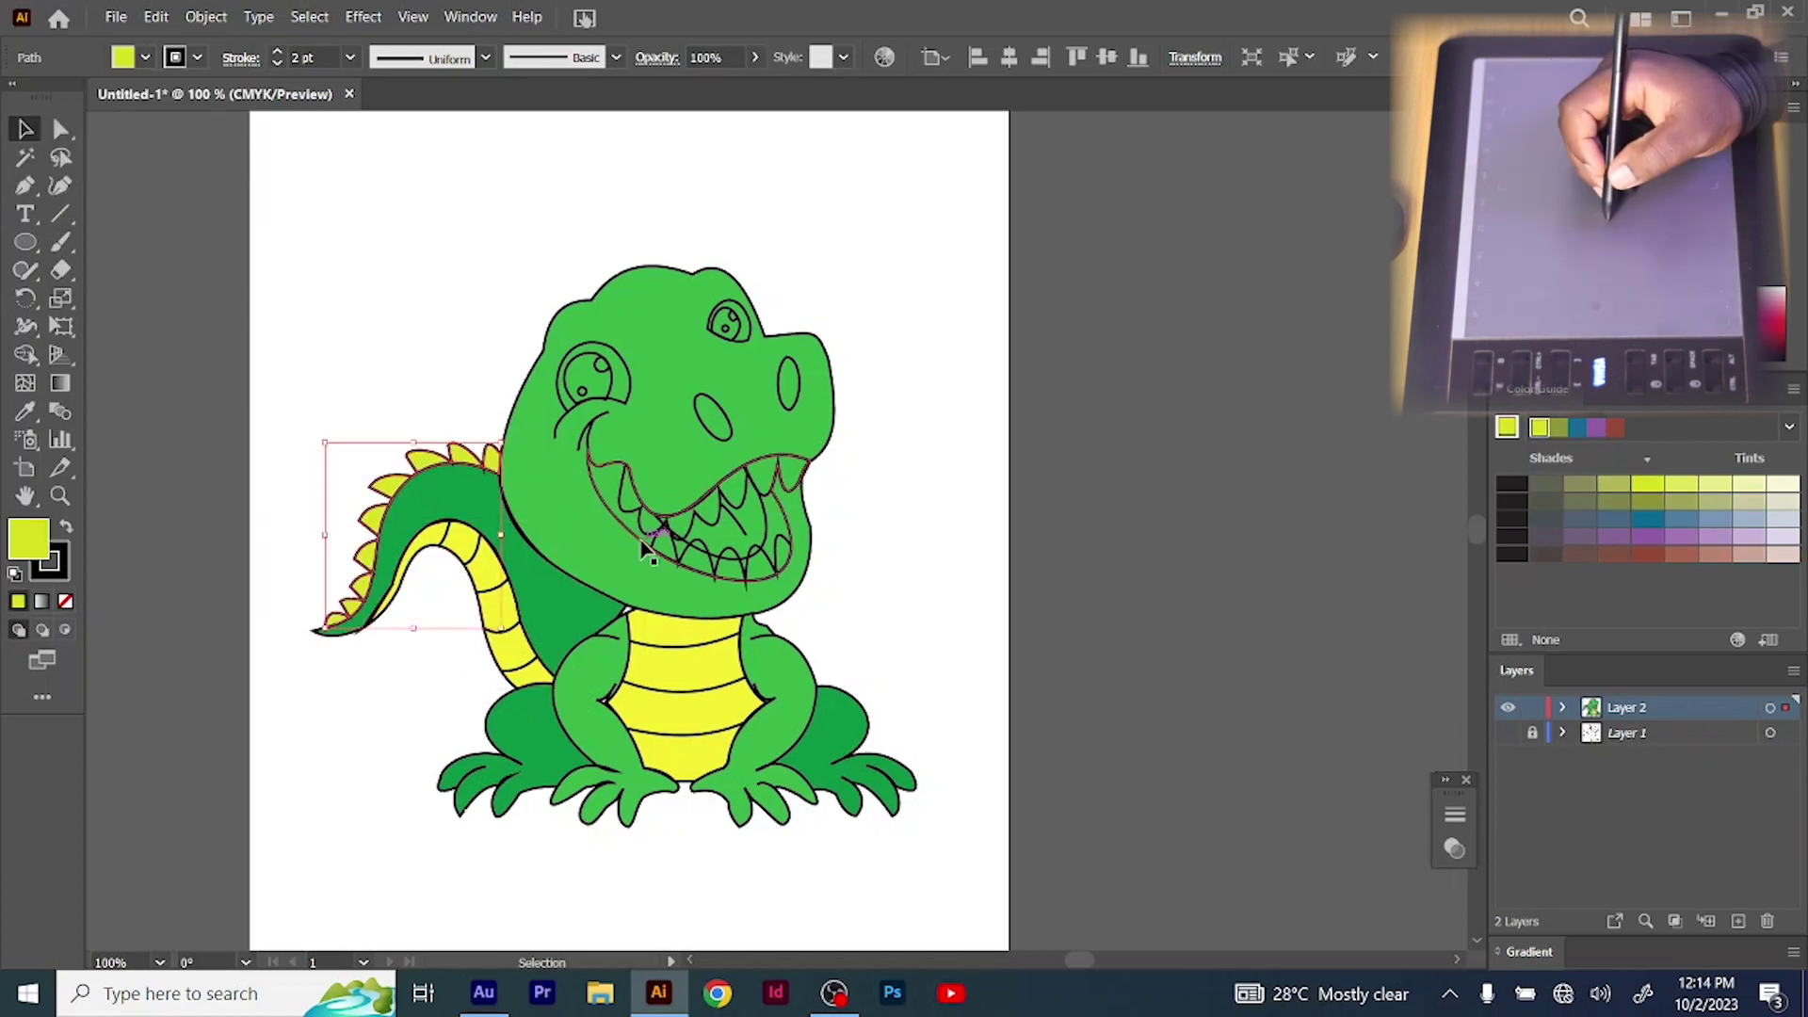
Fill the upper and lower rows of teeth with white
{"action": "left_click", "coordinate": [649, 552]}
{"action": "left_click", "coordinate": [662, 548]}
{"action": "left_click", "coordinate": [146, 57]}
{"action": "left_click", "coordinate": [47, 107]}
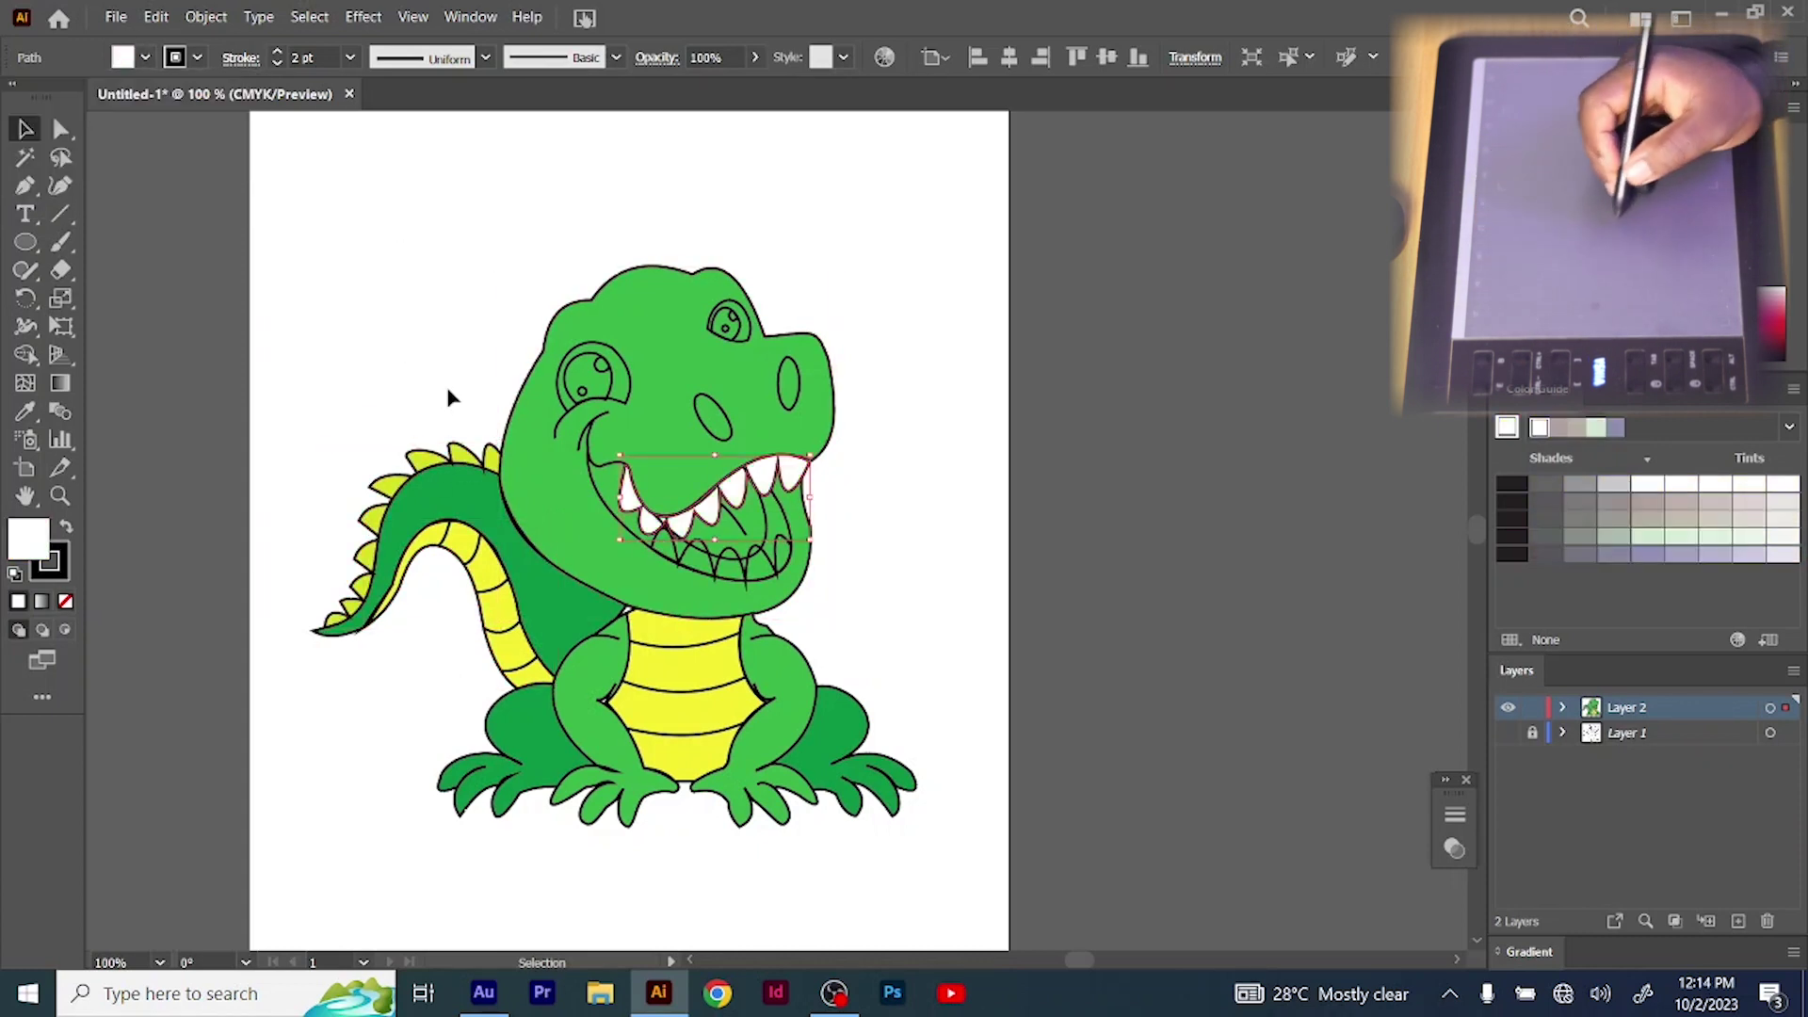
{"action": "left_click", "coordinate": [146, 58]}
{"action": "left_click", "coordinate": [47, 107]}
{"action": "left_click", "coordinate": [358, 368]}
Fill the tongue with red and place it behind the teeth using Send Backward and Bring Forward
{"action": "left_click", "coordinate": [737, 568]}
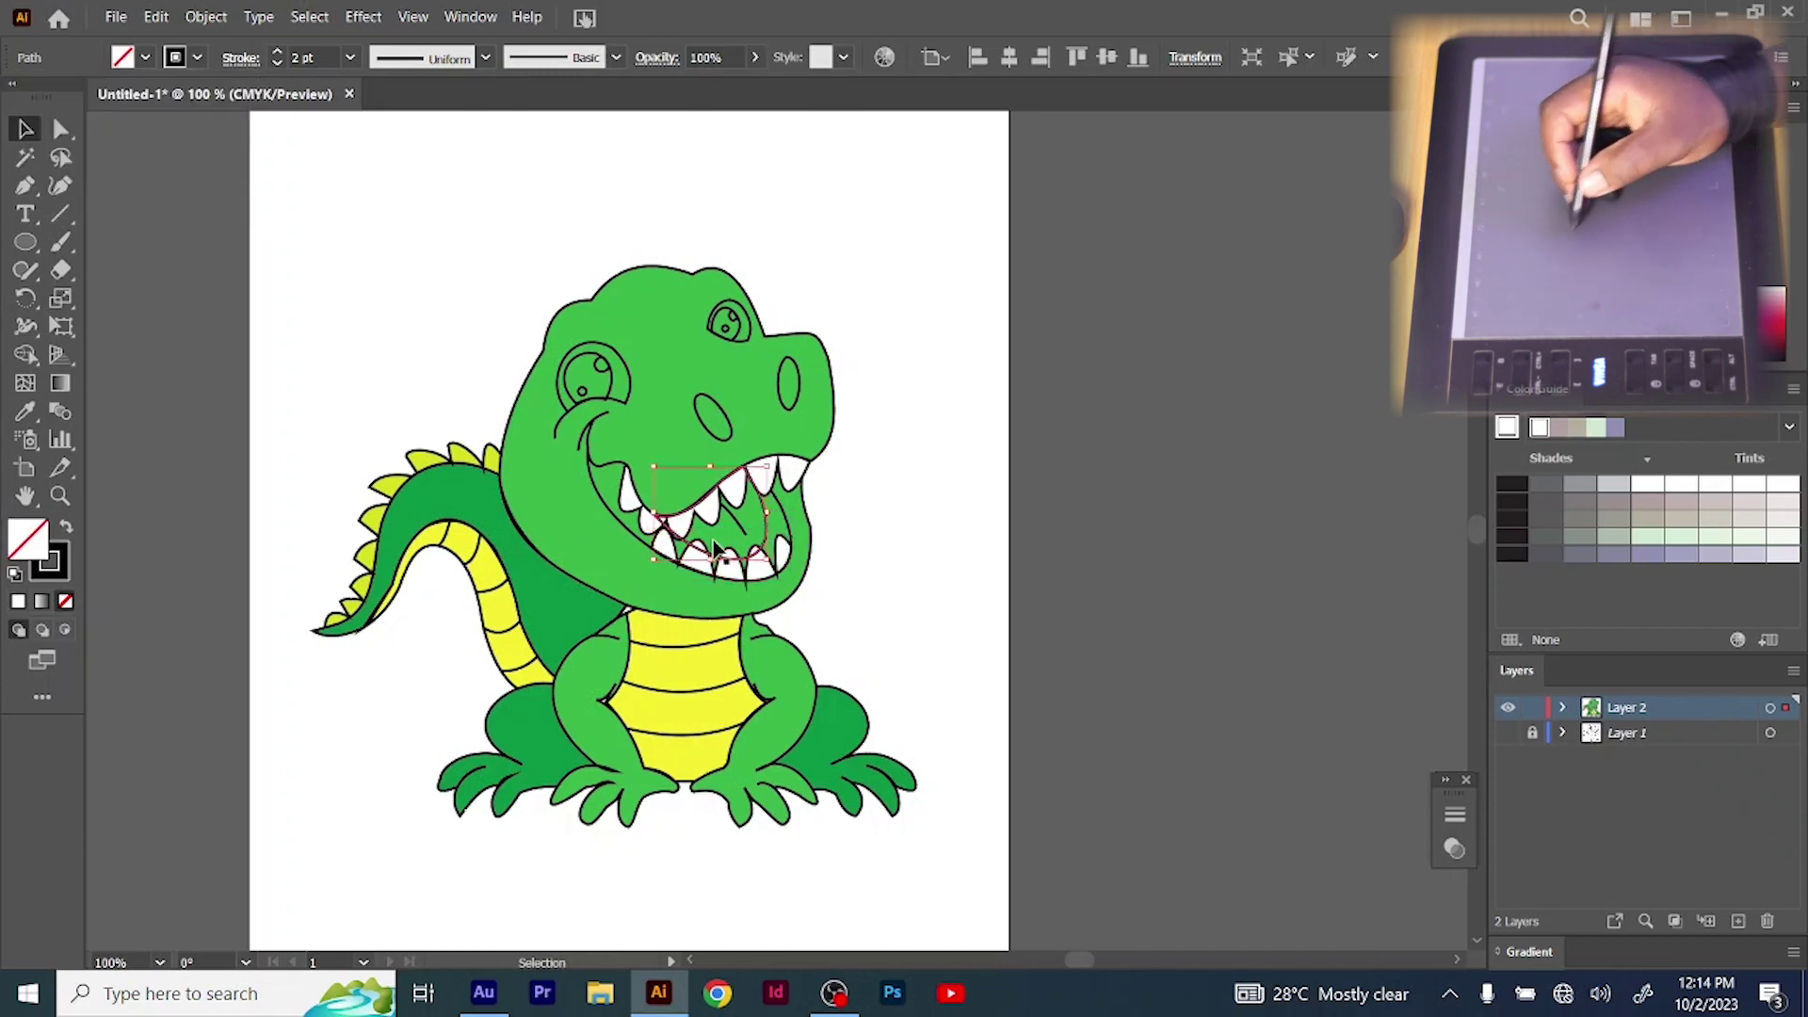
{"action": "left_click", "coordinate": [143, 58]}
{"action": "left_click", "coordinate": [82, 98]}
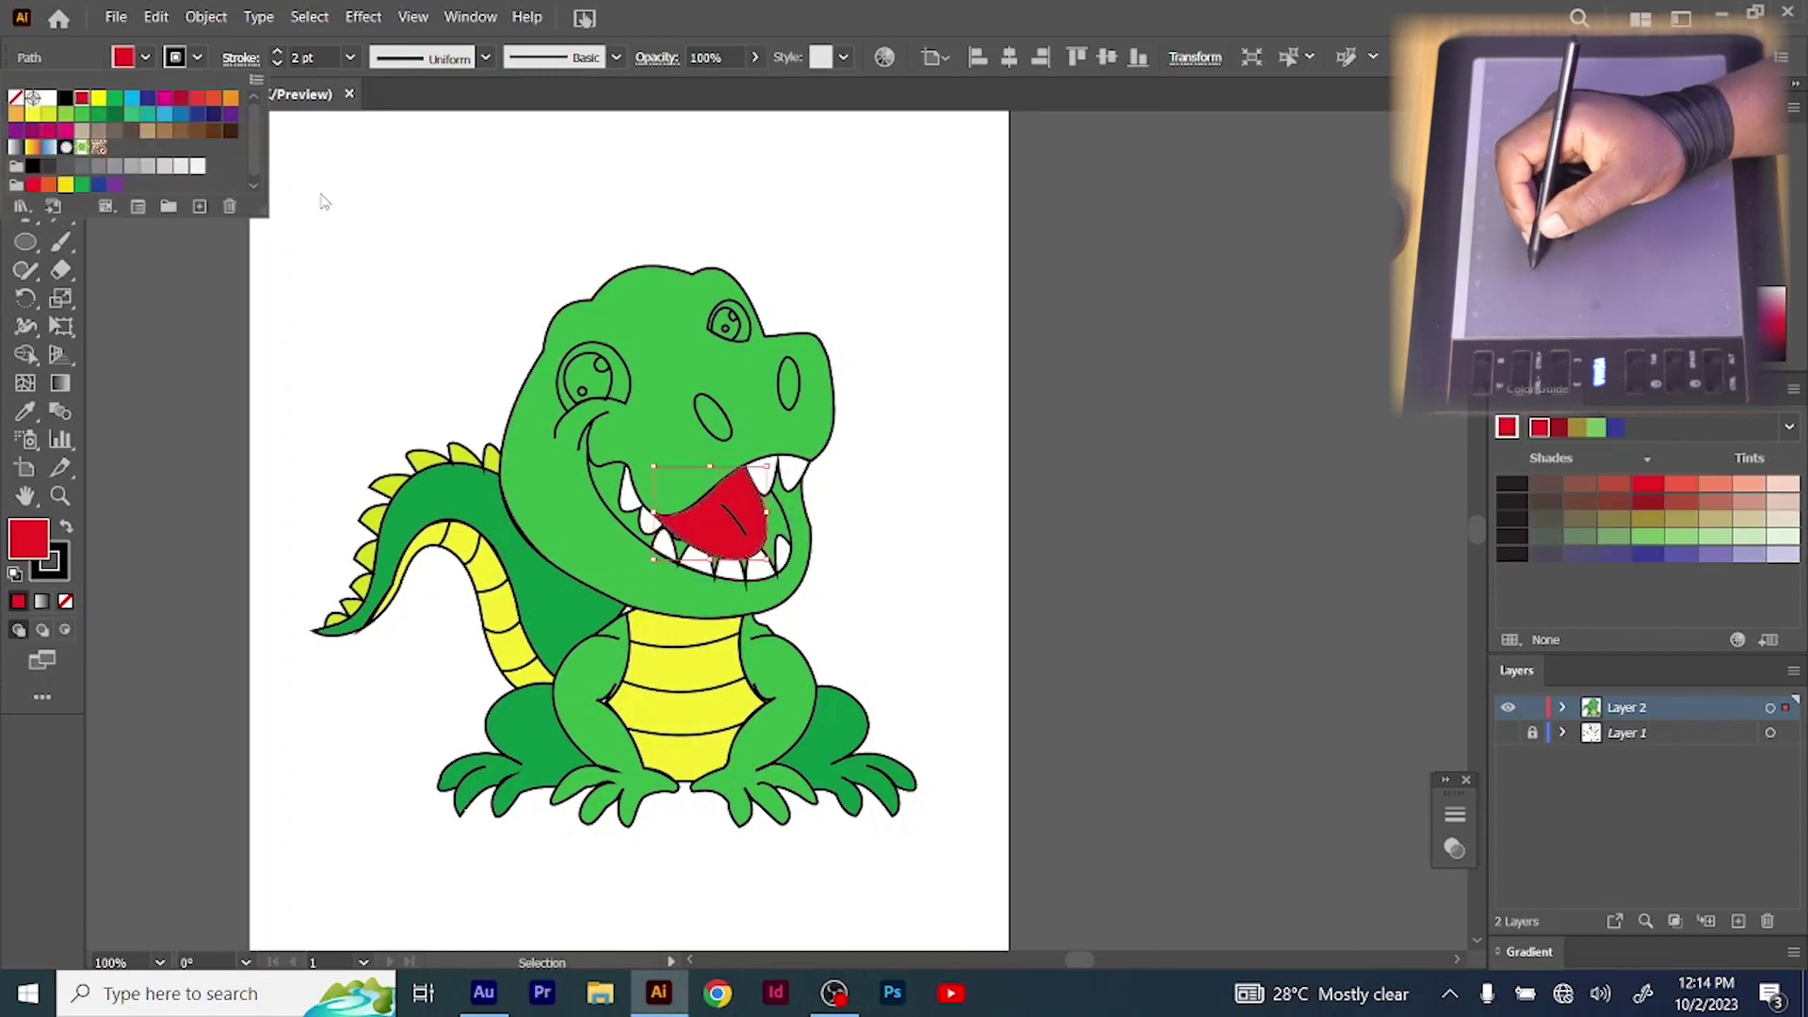
{"action": "left_click", "coordinate": [205, 17]}
{"action": "mouse_move", "coordinate": [282, 64]}
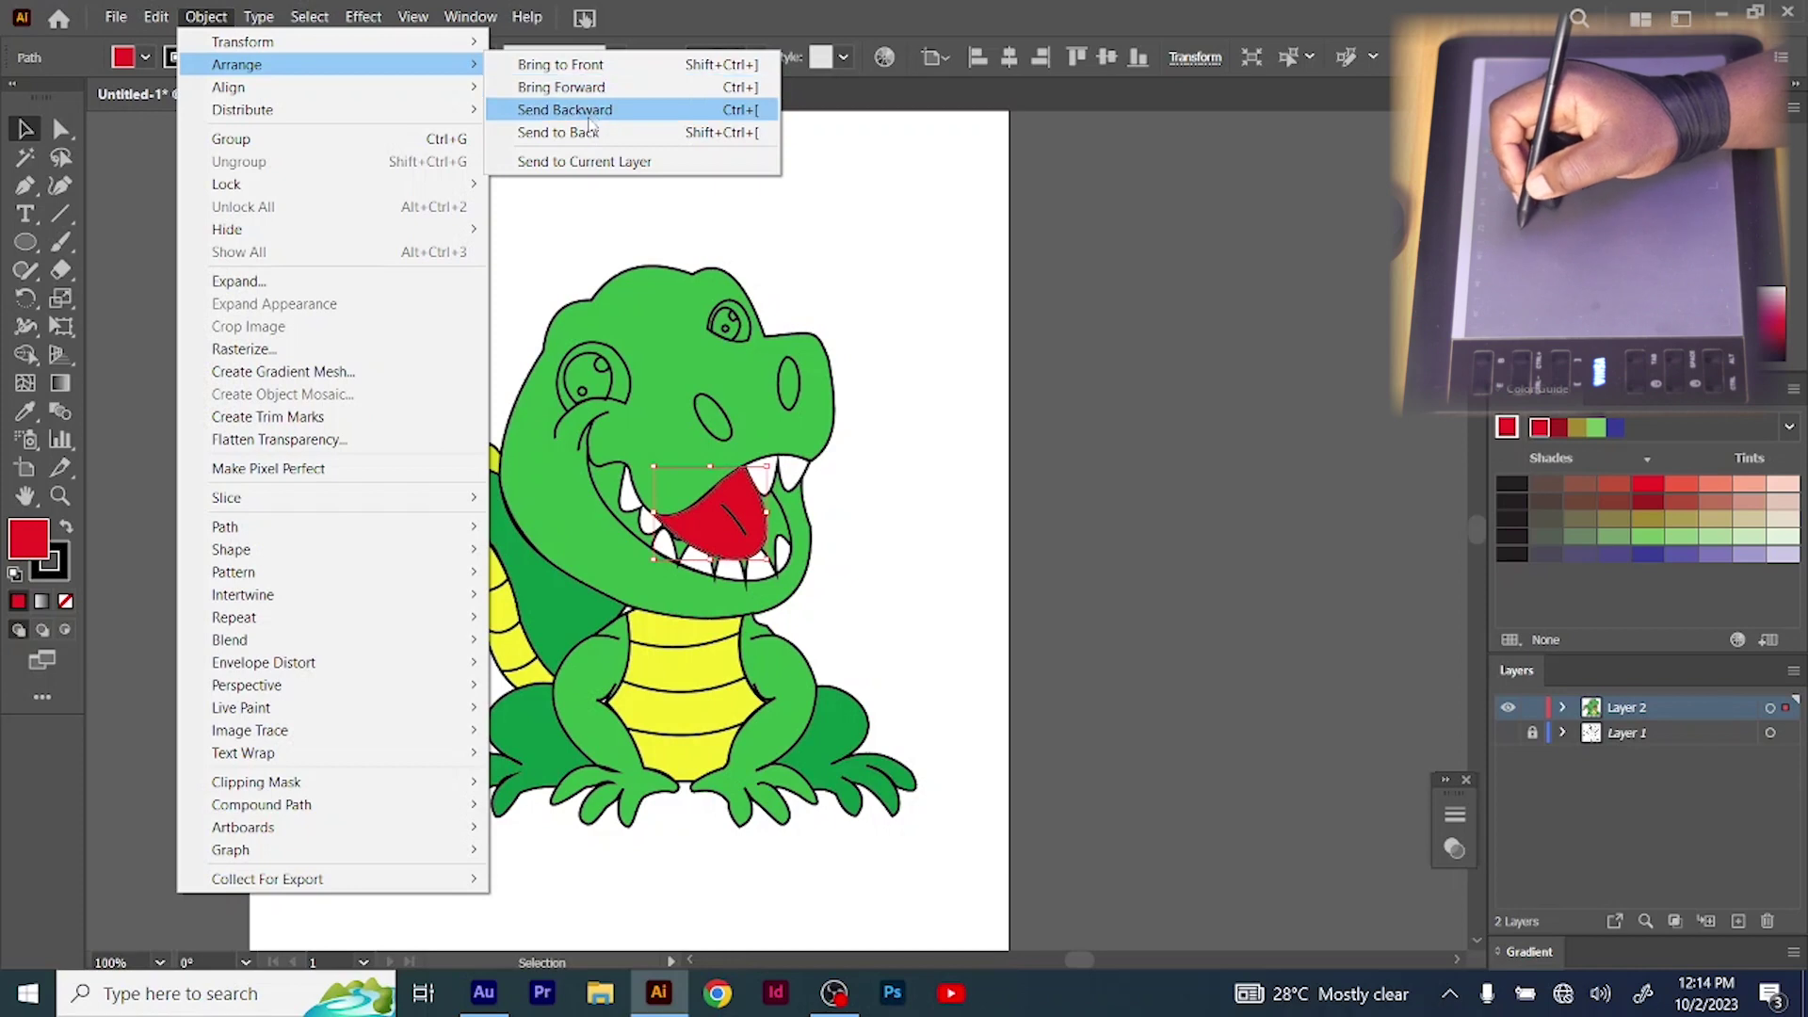
{"action": "left_click", "coordinate": [565, 109]}
{"action": "left_click", "coordinate": [205, 17]}
{"action": "mouse_move", "coordinate": [466, 61]}
{"action": "left_click", "coordinate": [561, 87]}
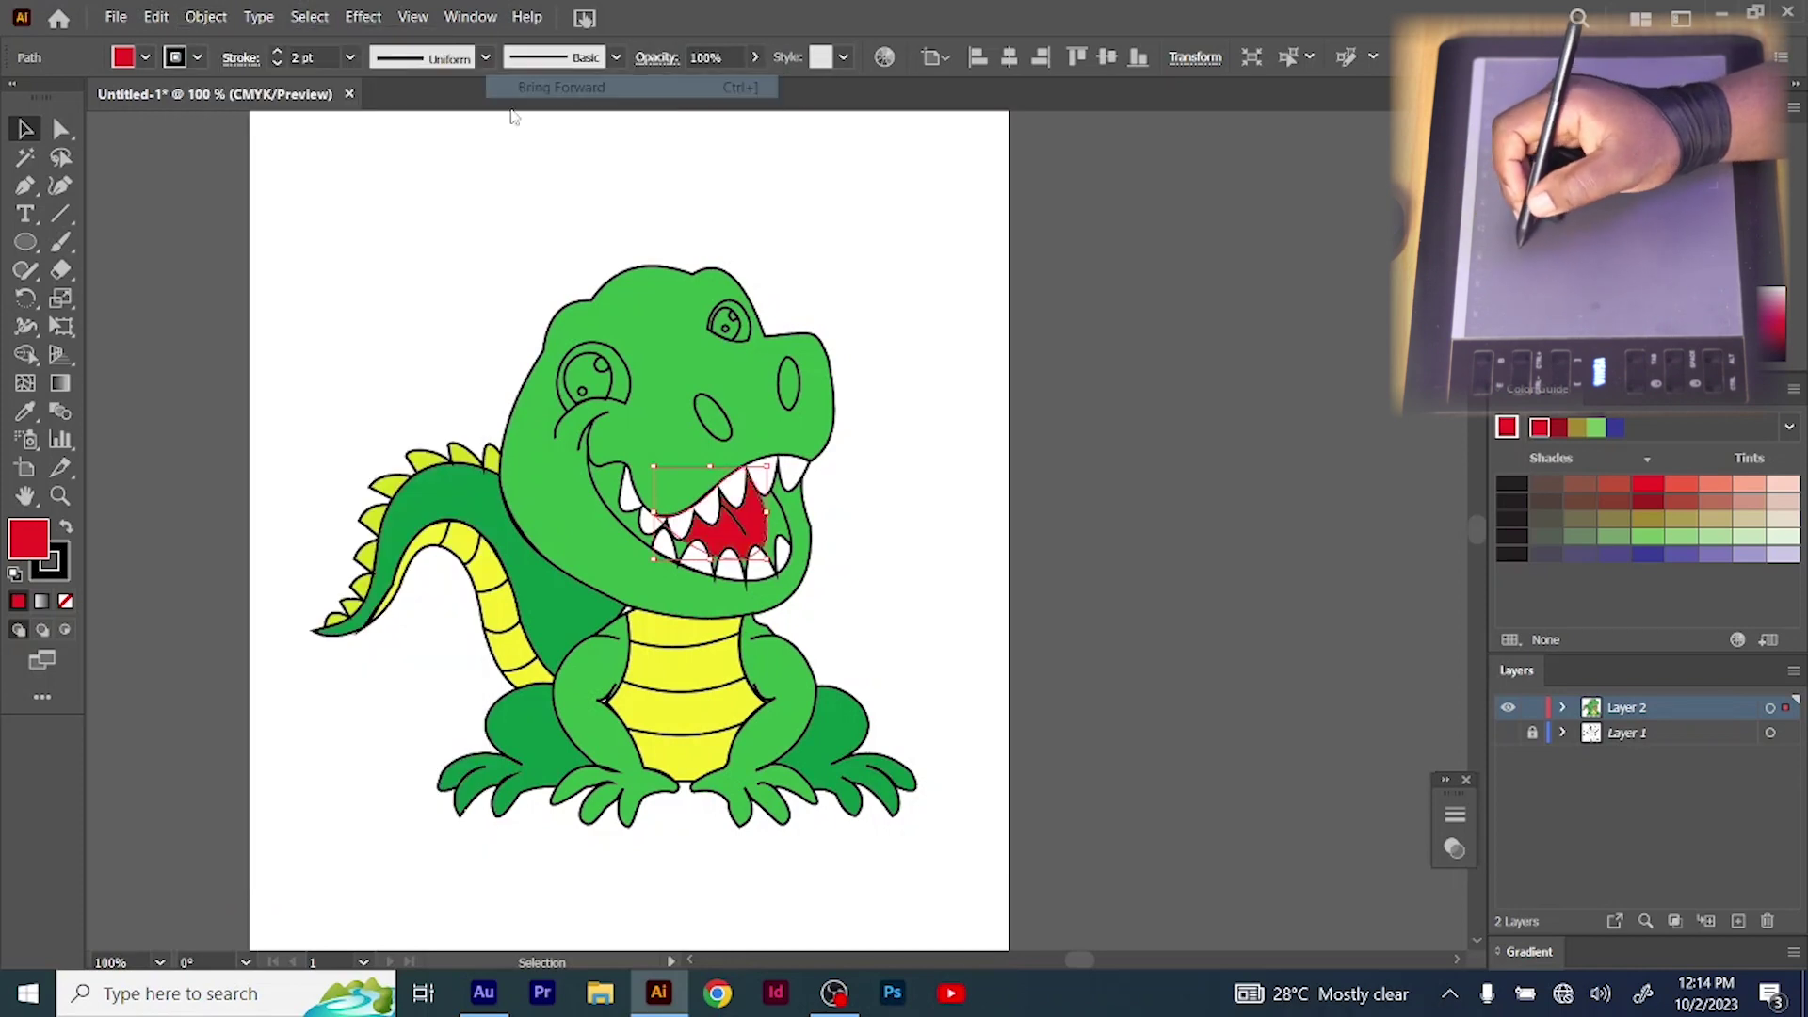
{"action": "left_click", "coordinate": [861, 408]}
Fill the mouth's interior with magenta and deselect it
{"action": "left_click", "coordinate": [633, 528]}
{"action": "left_click", "coordinate": [124, 56]}
{"action": "left_click", "coordinate": [165, 97]}
{"action": "left_click", "coordinate": [315, 166]}
Fill both nostrils with black
{"action": "left_click", "coordinate": [697, 407]}
{"action": "left_click", "coordinate": [124, 57]}
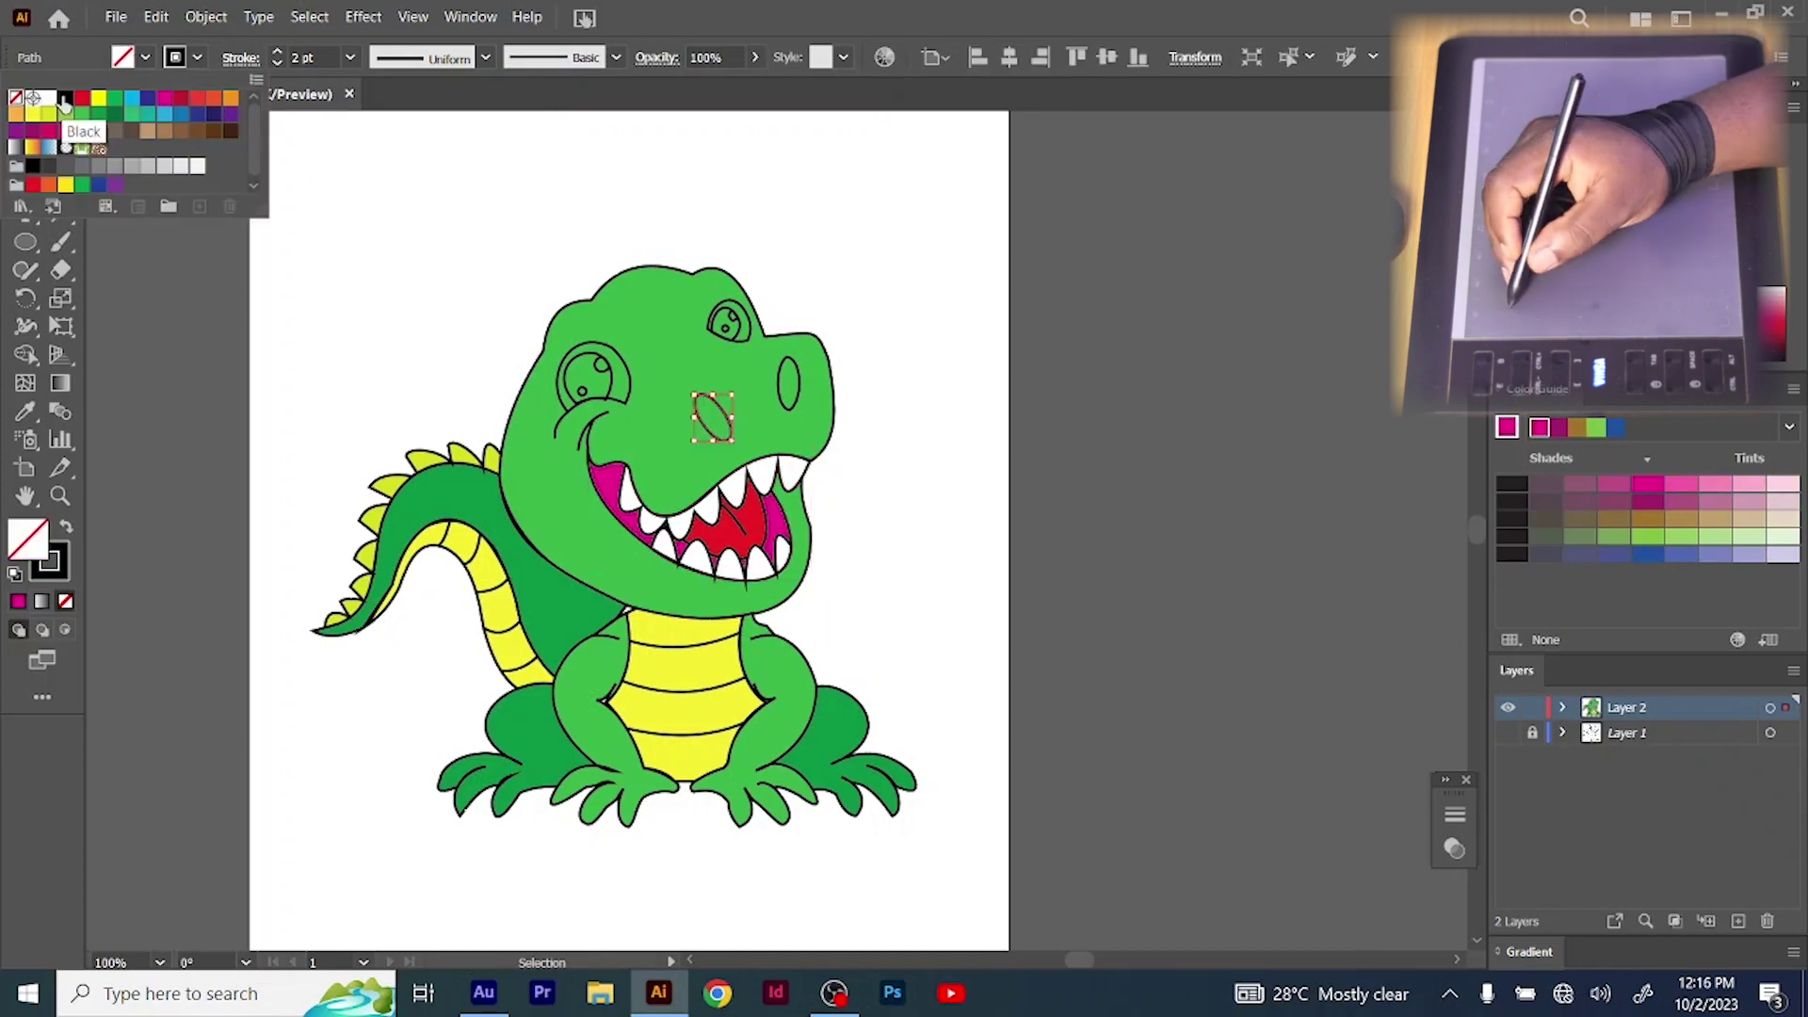
{"action": "left_click", "coordinate": [64, 98]}
{"action": "left_click", "coordinate": [778, 383]}
{"action": "left_click", "coordinate": [124, 57]}
{"action": "left_click", "coordinate": [64, 98]}
{"action": "left_click", "coordinate": [342, 227]}
Fill the larger eye with white and its pupil with black, bringing the pupil forward in the stacking order
{"action": "left_click", "coordinate": [566, 385]}
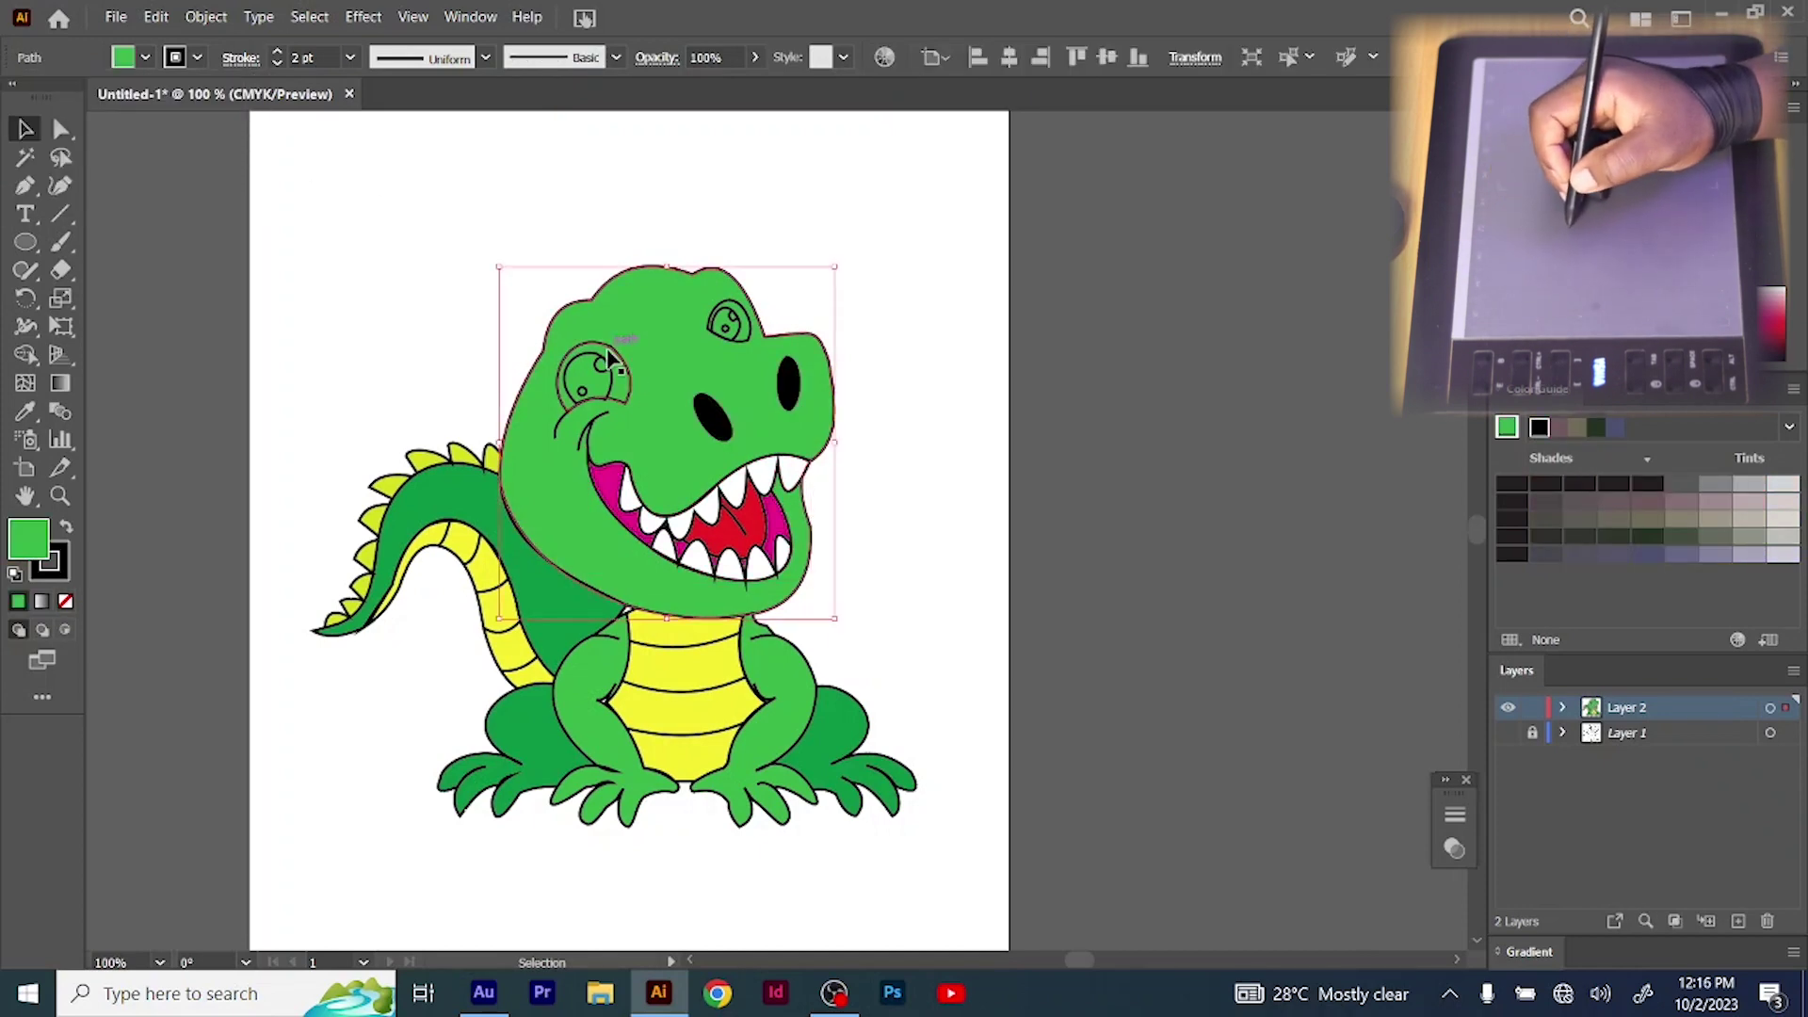
{"action": "left_click", "coordinate": [608, 347]}
{"action": "left_click", "coordinate": [205, 16]}
{"action": "mouse_move", "coordinate": [232, 65]}
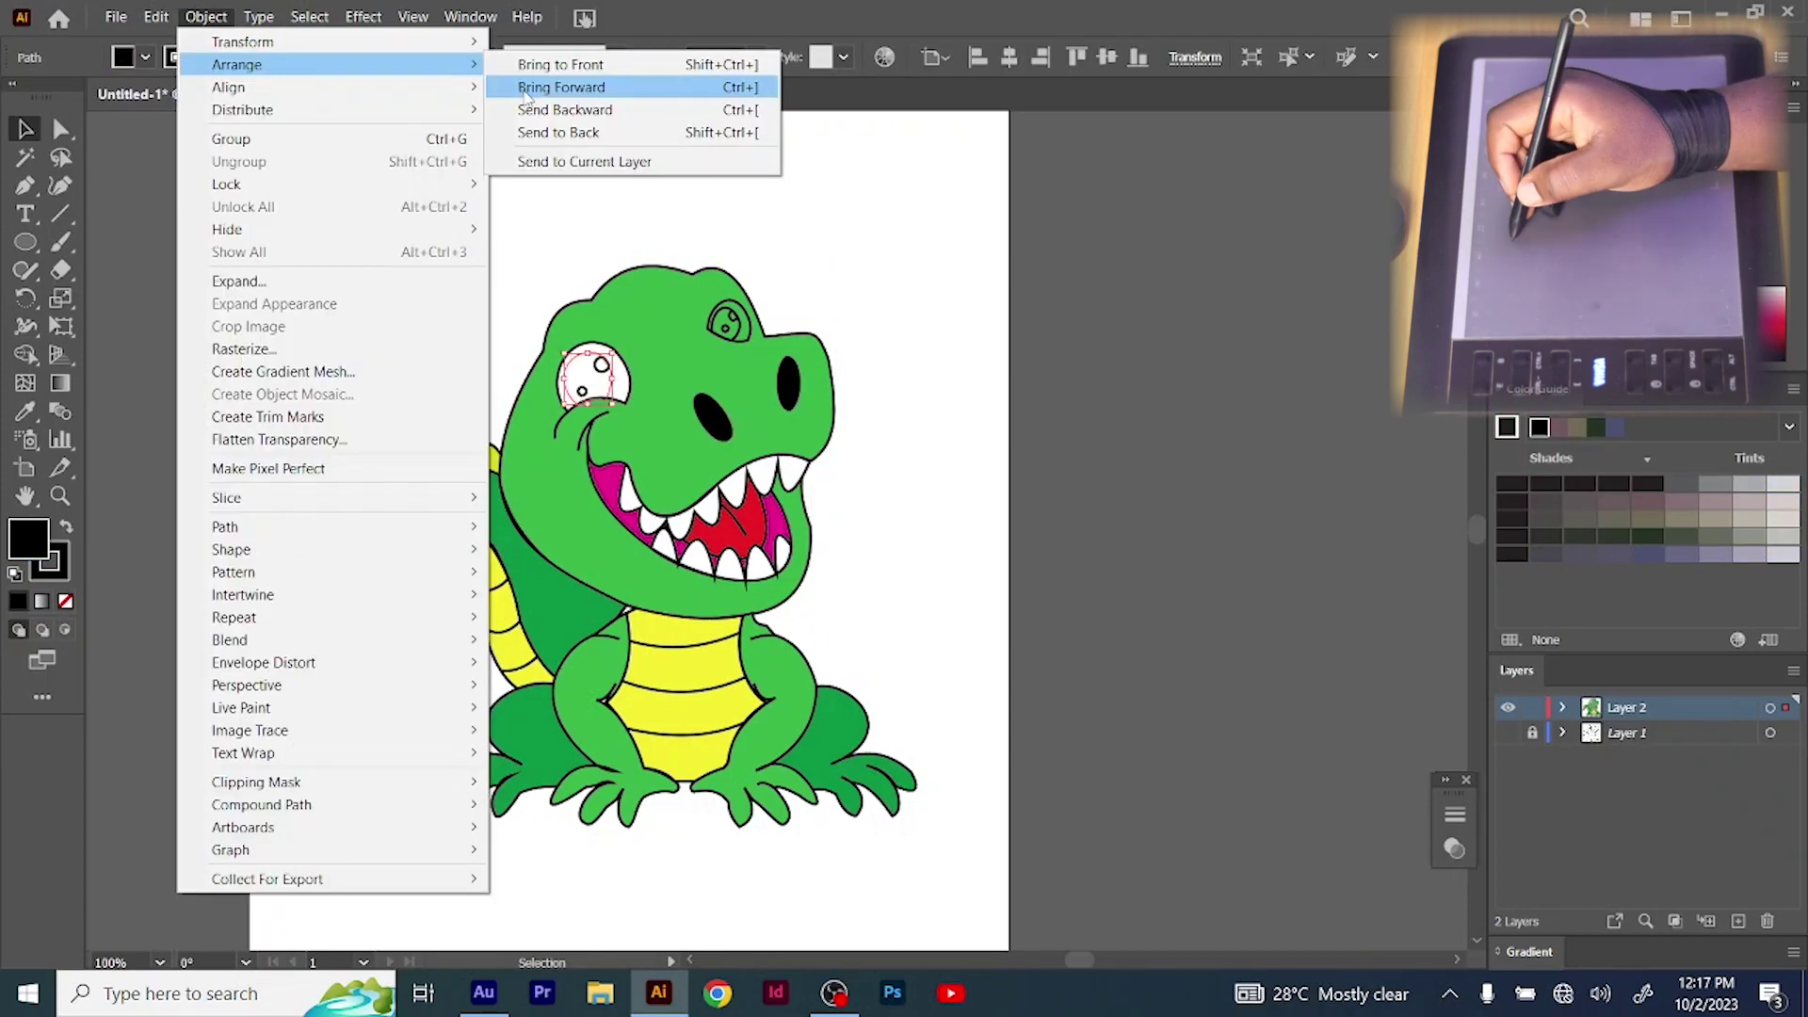
{"action": "left_click", "coordinate": [525, 89]}
{"action": "left_click", "coordinate": [205, 17]}
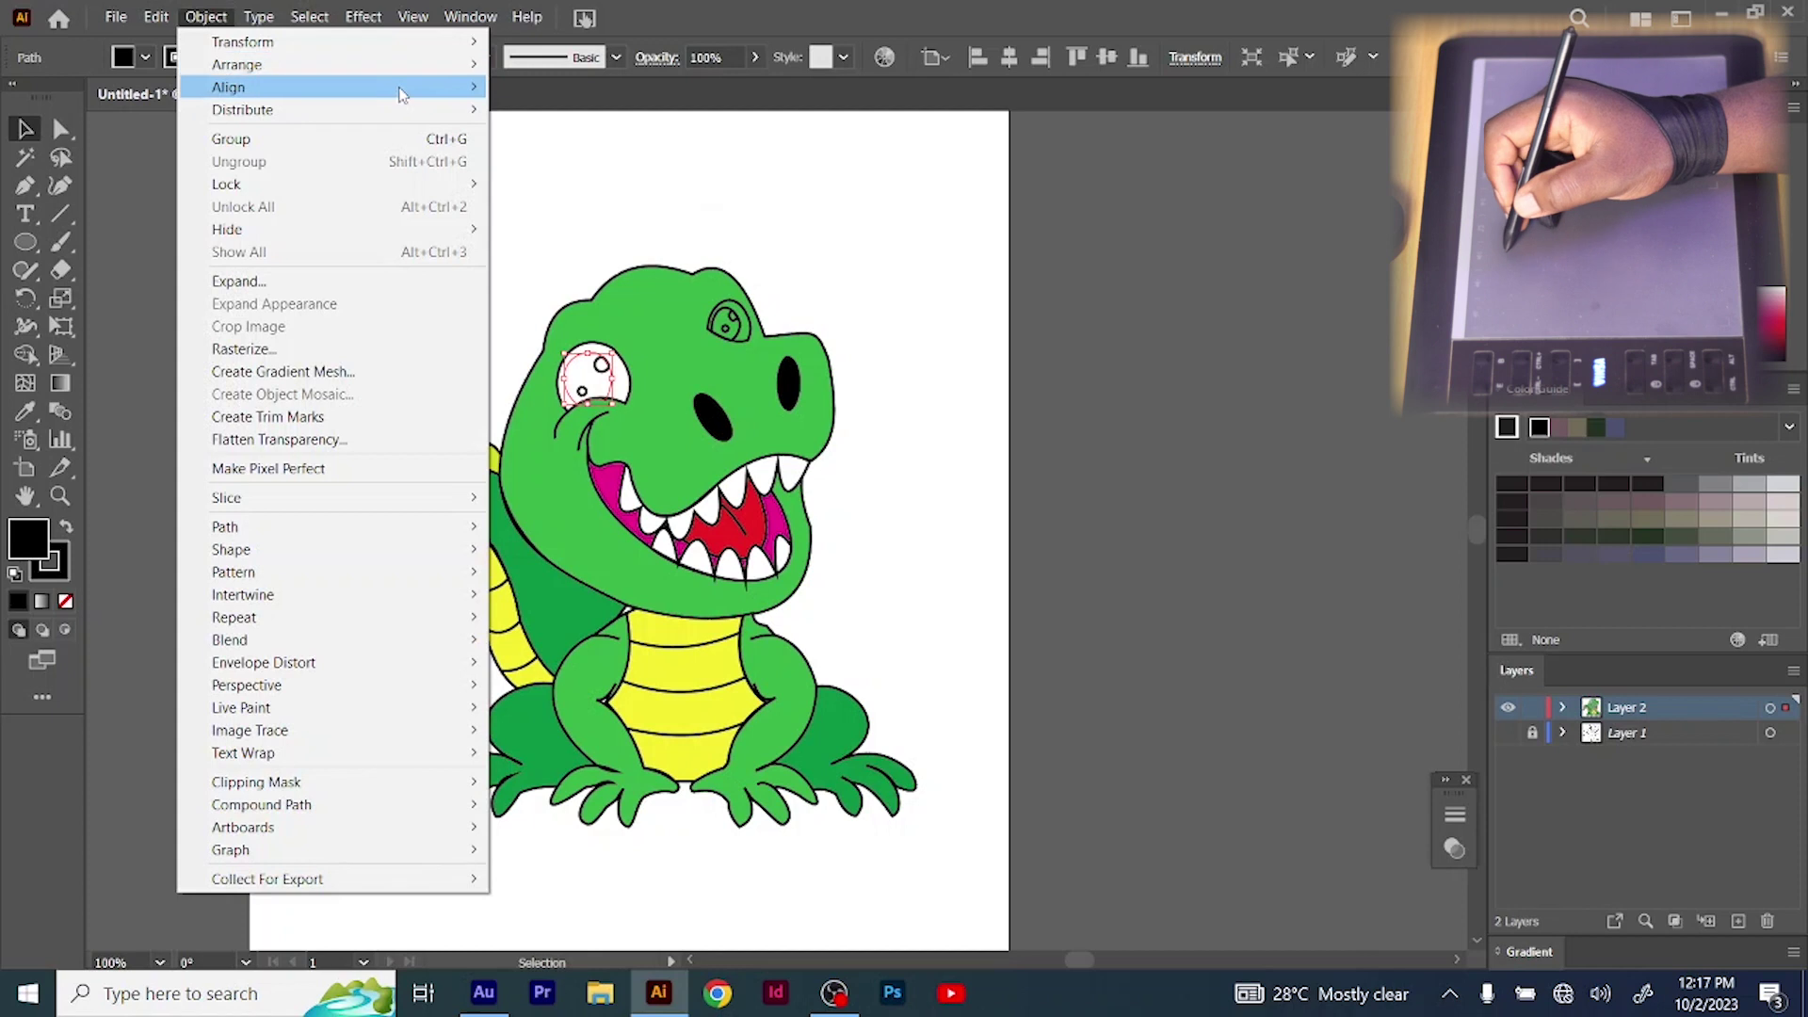
{"action": "left_click", "coordinate": [646, 85]}
Give the upper highlight in the larger eye's pupil a white fill and no stroke
{"action": "left_click", "coordinate": [146, 57]}
{"action": "left_click", "coordinate": [47, 98]}
{"action": "left_click", "coordinate": [196, 56]}
{"action": "left_click", "coordinate": [15, 97]}
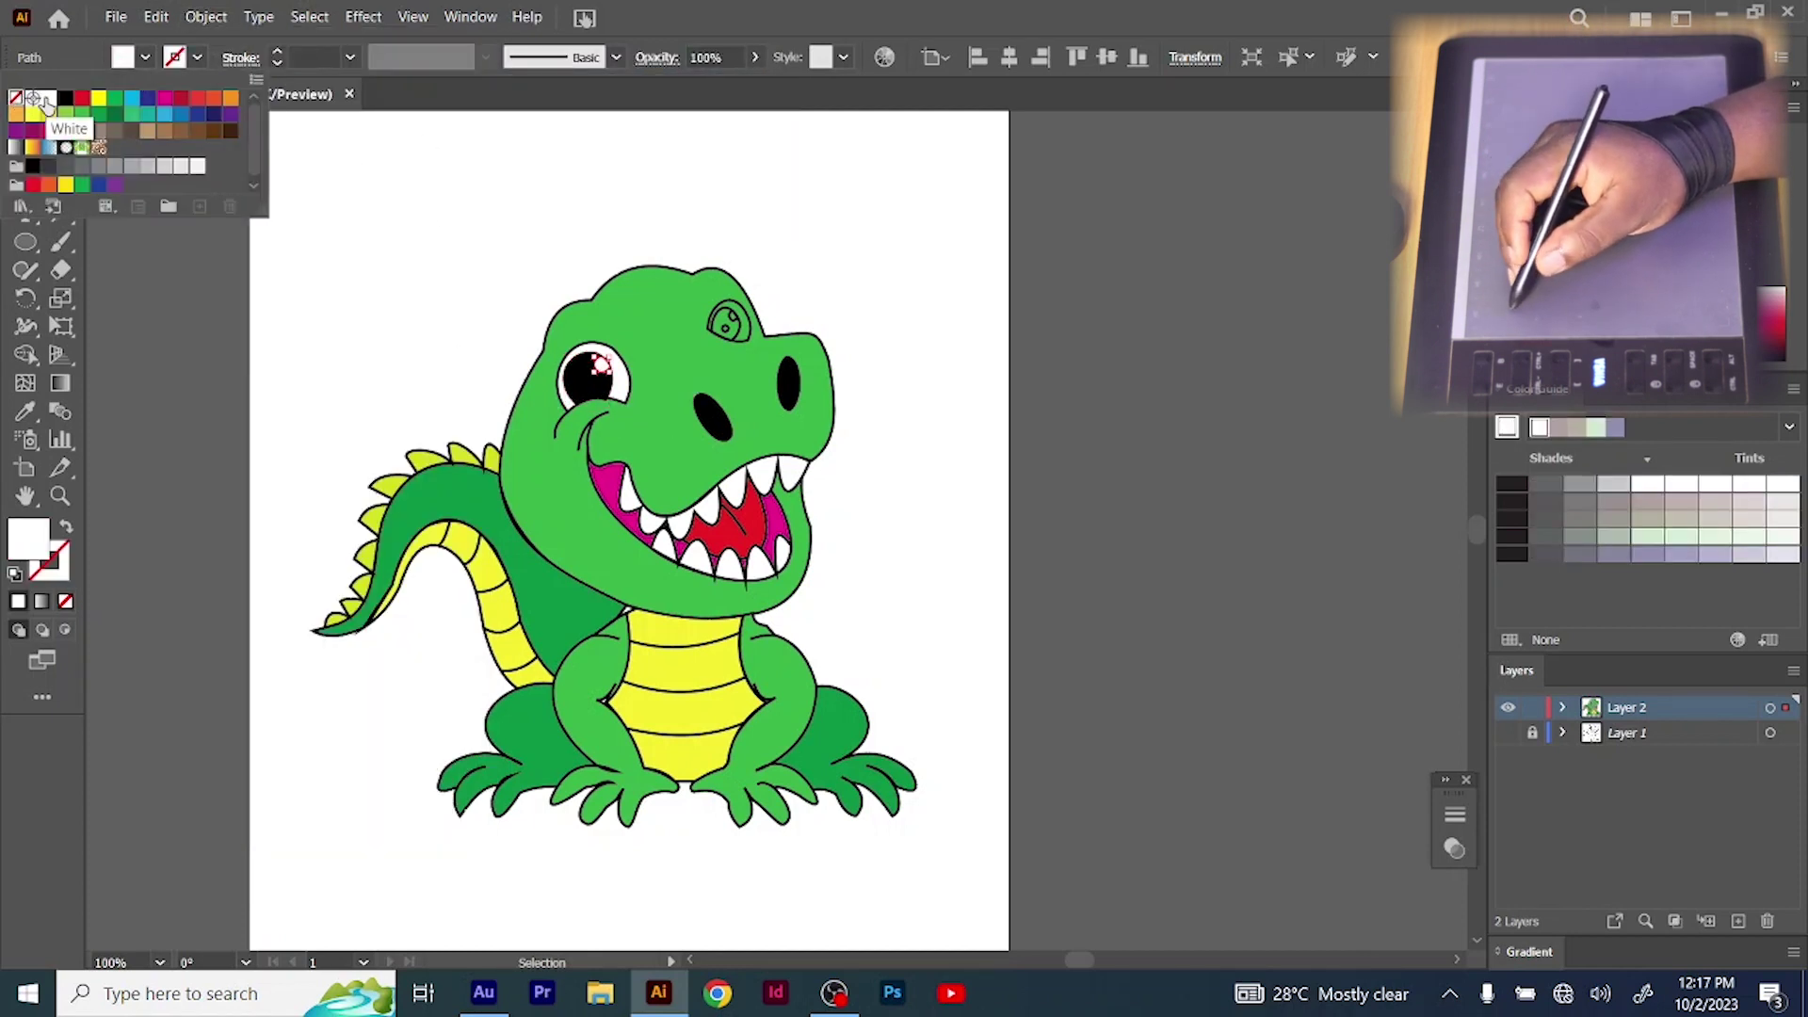
{"action": "left_click", "coordinate": [343, 194]}
Fill the small lower highlight in the larger eye's pupil with white
{"action": "left_click", "coordinate": [592, 390]}
{"action": "left_click", "coordinate": [146, 57]}
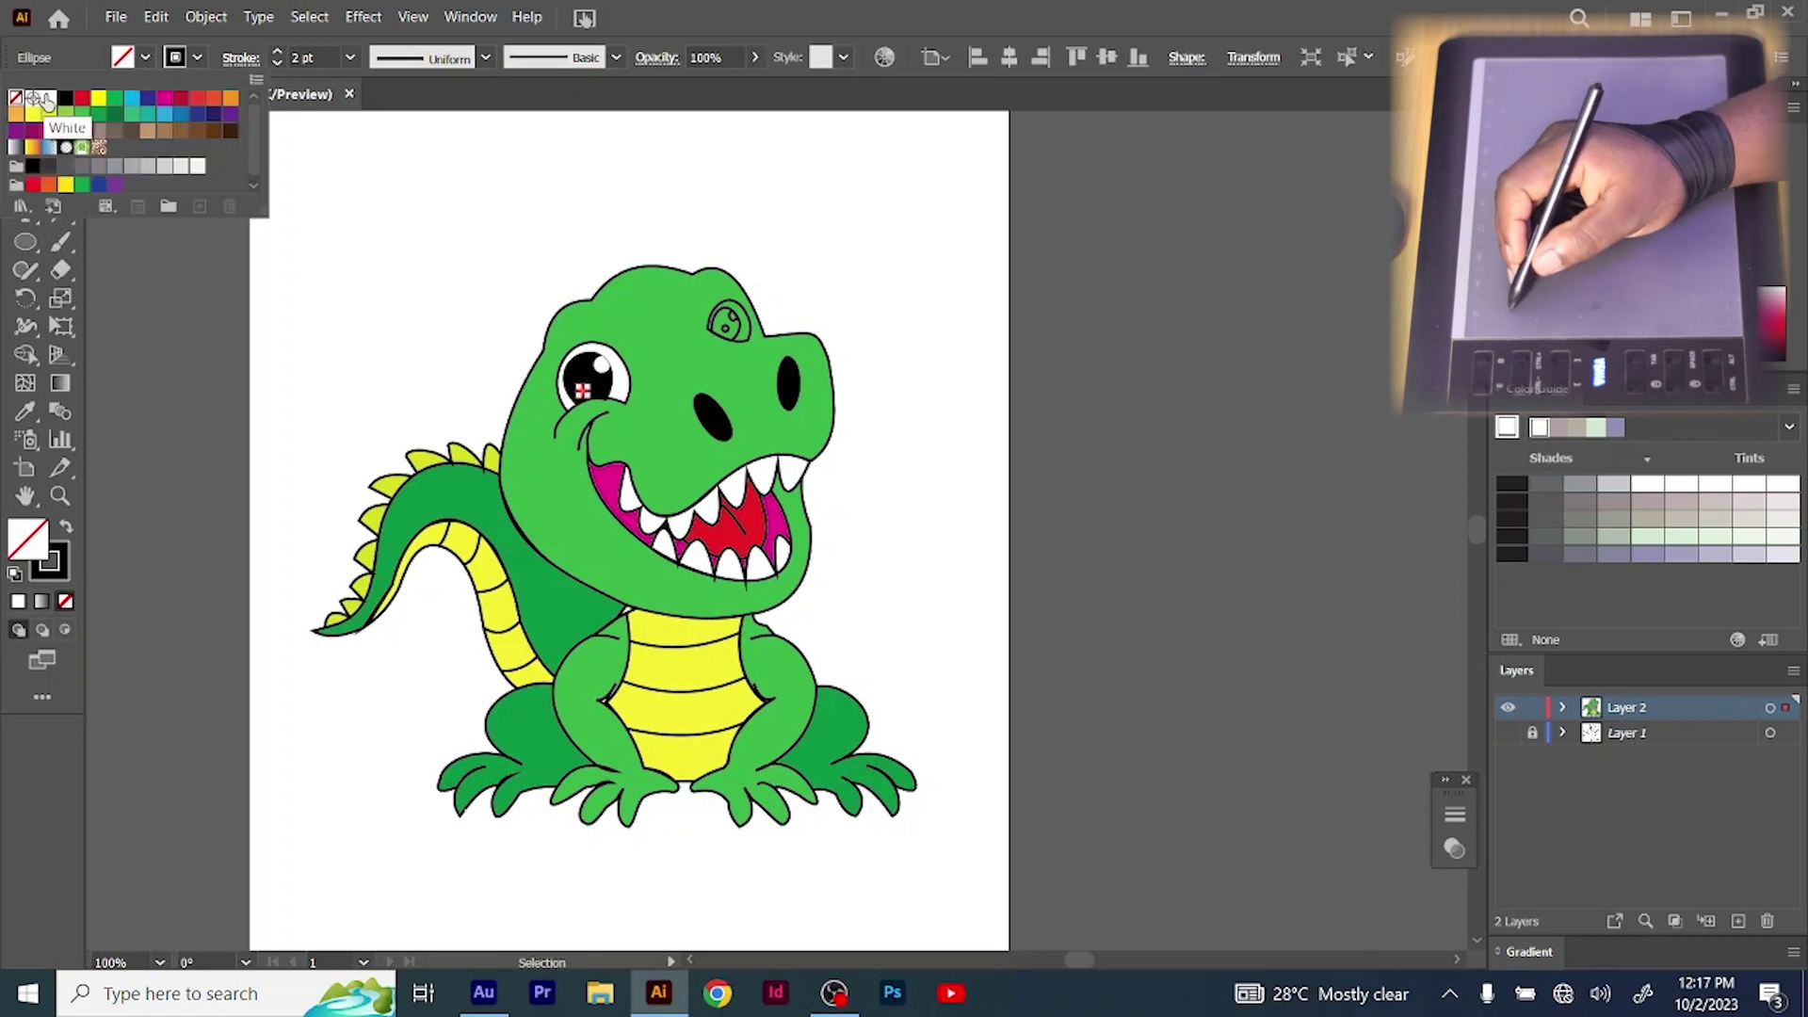
{"action": "left_click", "coordinate": [47, 98]}
{"action": "left_click", "coordinate": [320, 207]}
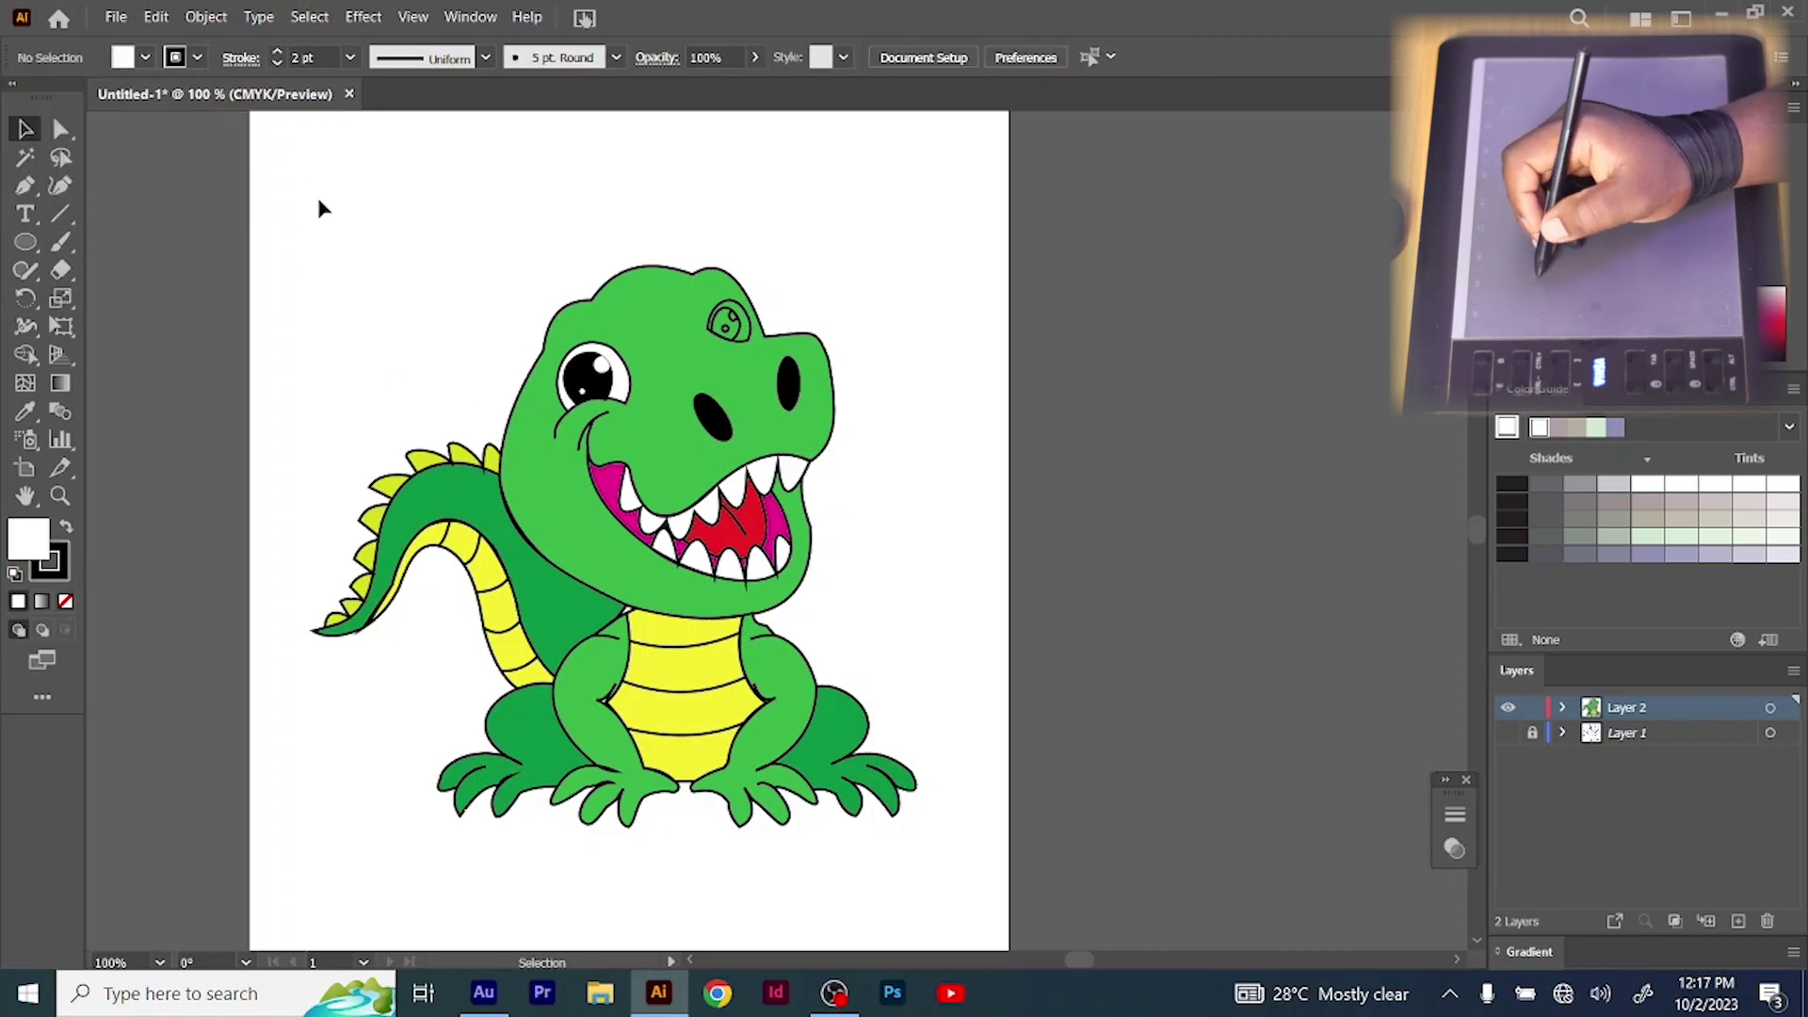
{"action": "left_click", "coordinate": [586, 400]}
{"action": "left_click", "coordinate": [146, 56]}
{"action": "left_click", "coordinate": [47, 100]}
{"action": "left_click", "coordinate": [424, 262]}
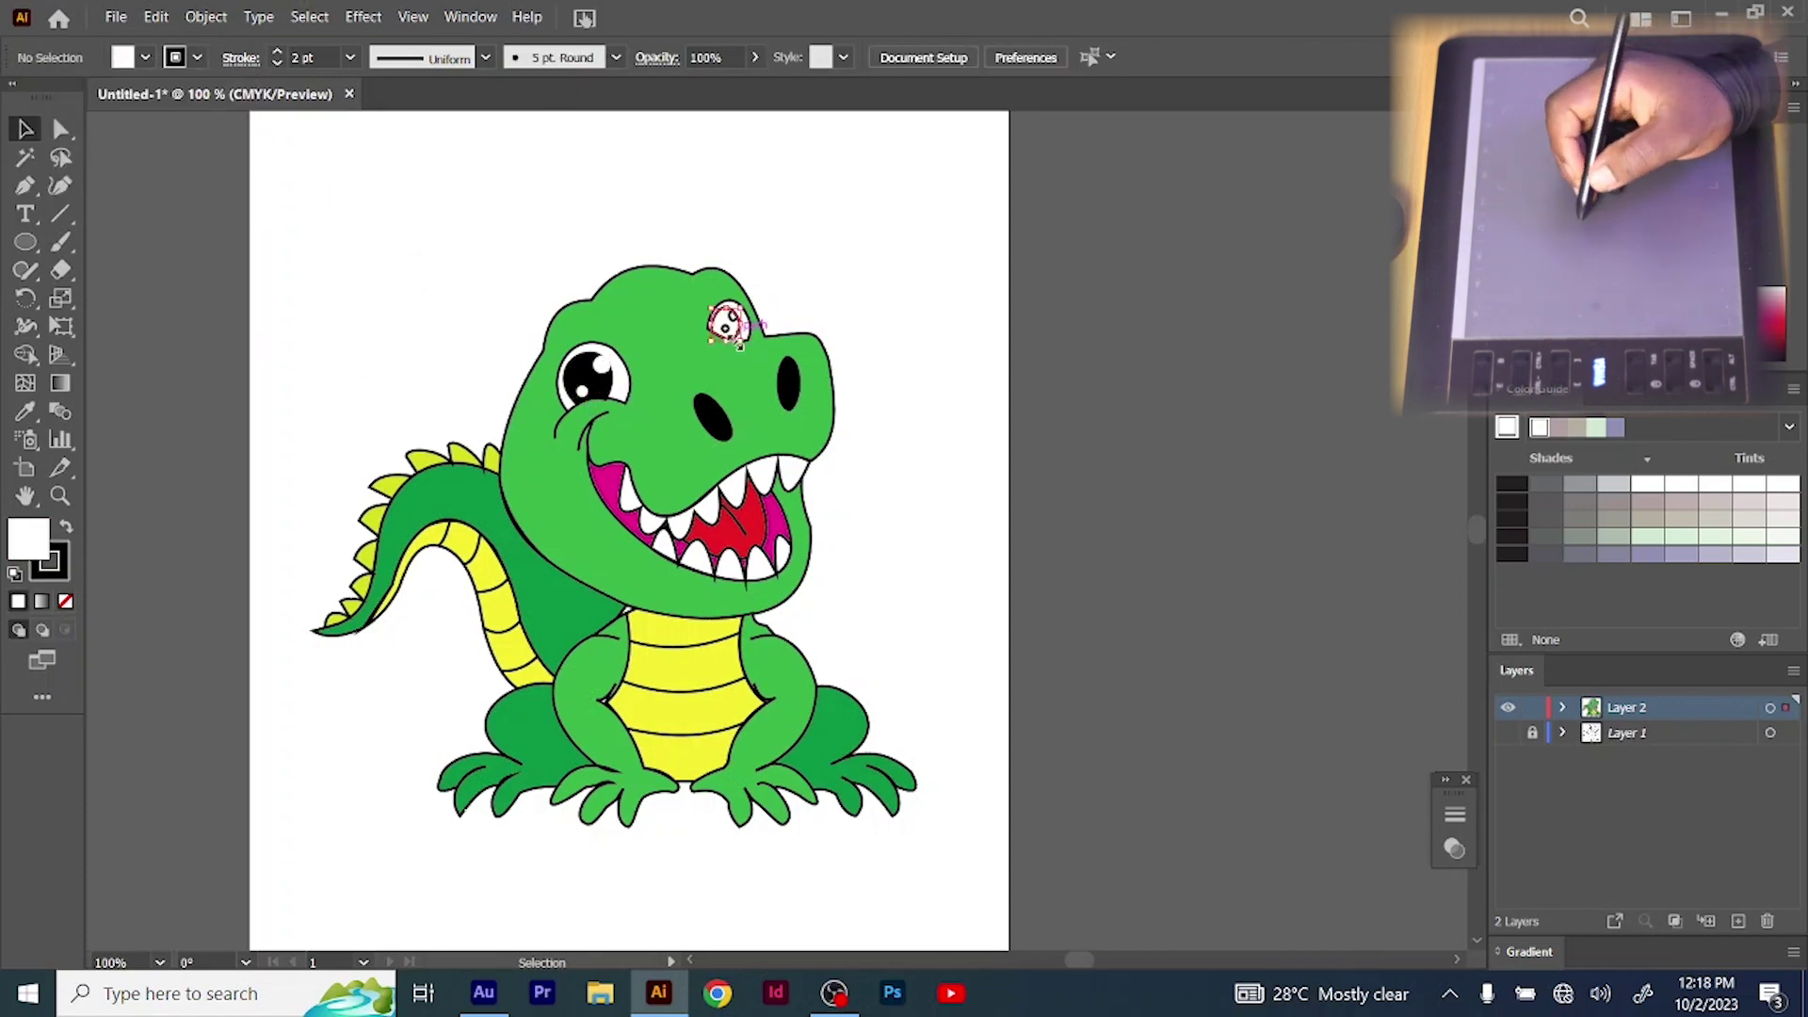
Fill the smaller eye's pupil with black
{"action": "left_click", "coordinate": [739, 326]}
{"action": "left_click", "coordinate": [146, 57]}
{"action": "left_click", "coordinate": [66, 98]}
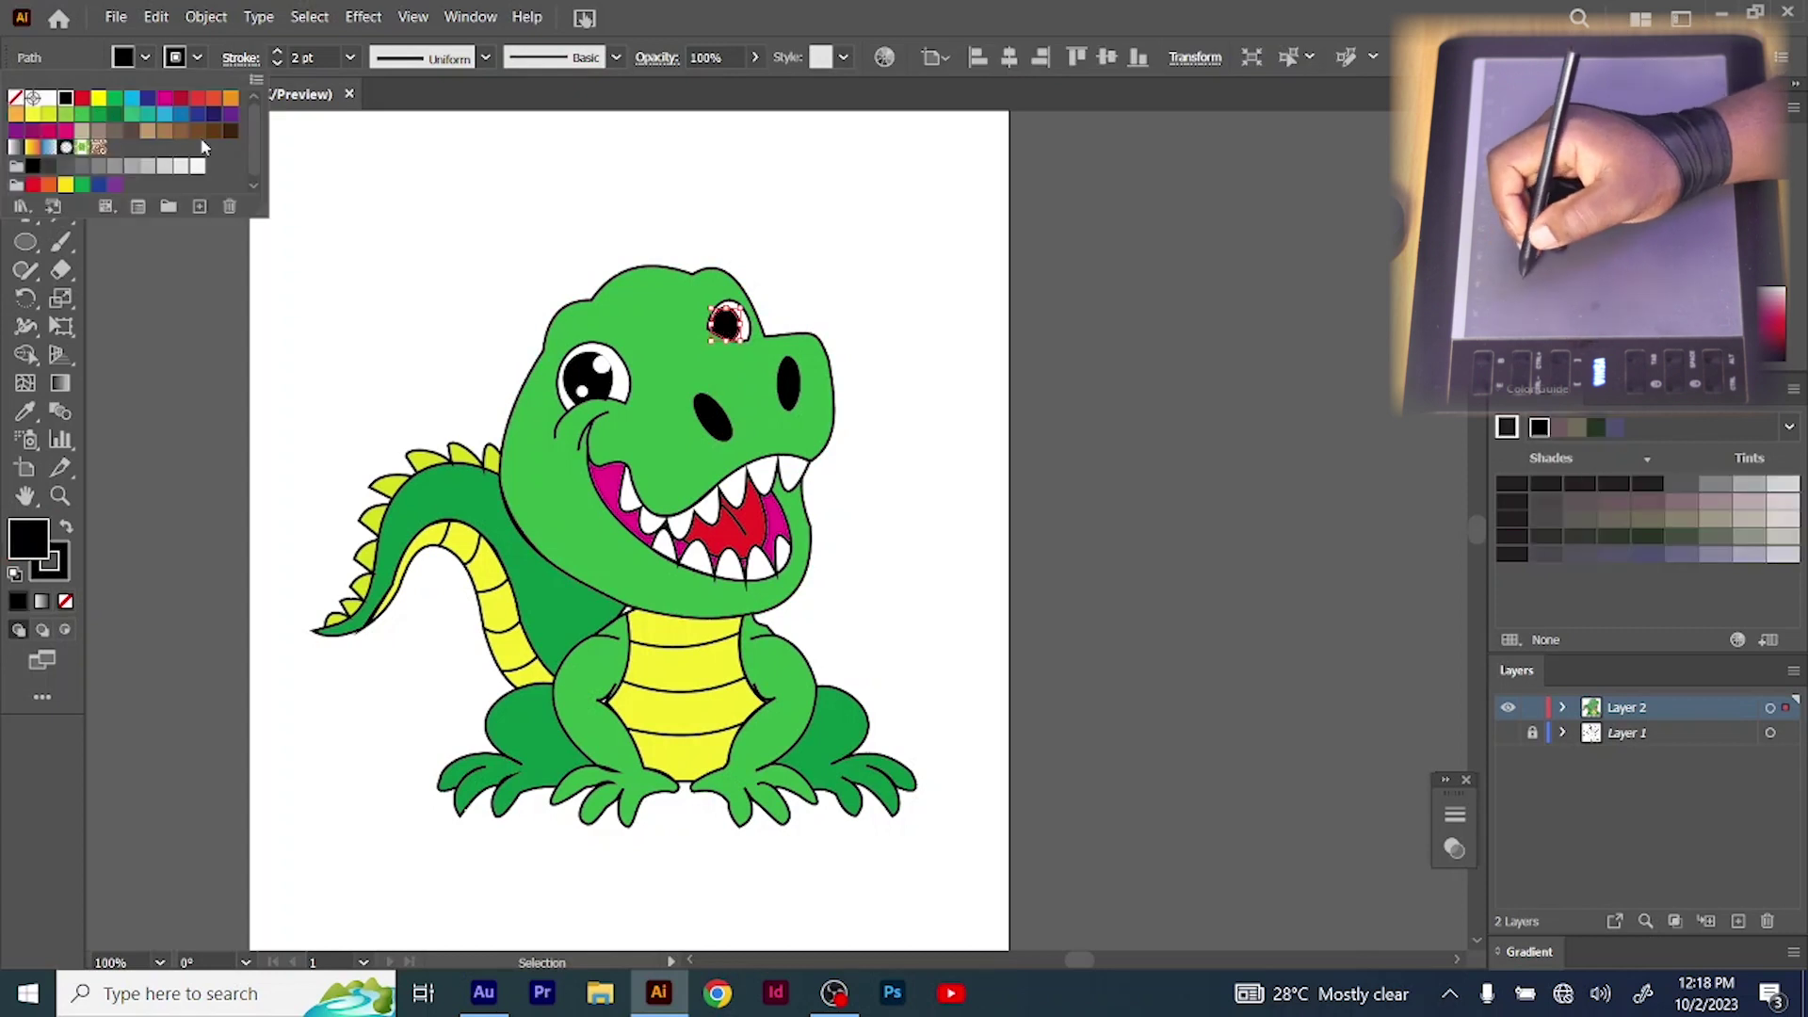
Give the upper highlight in the smaller eye's pupil a white fill and a white stroke
{"action": "left_click", "coordinate": [727, 326]}
{"action": "left_click", "coordinate": [733, 323]}
{"action": "left_click", "coordinate": [146, 57]}
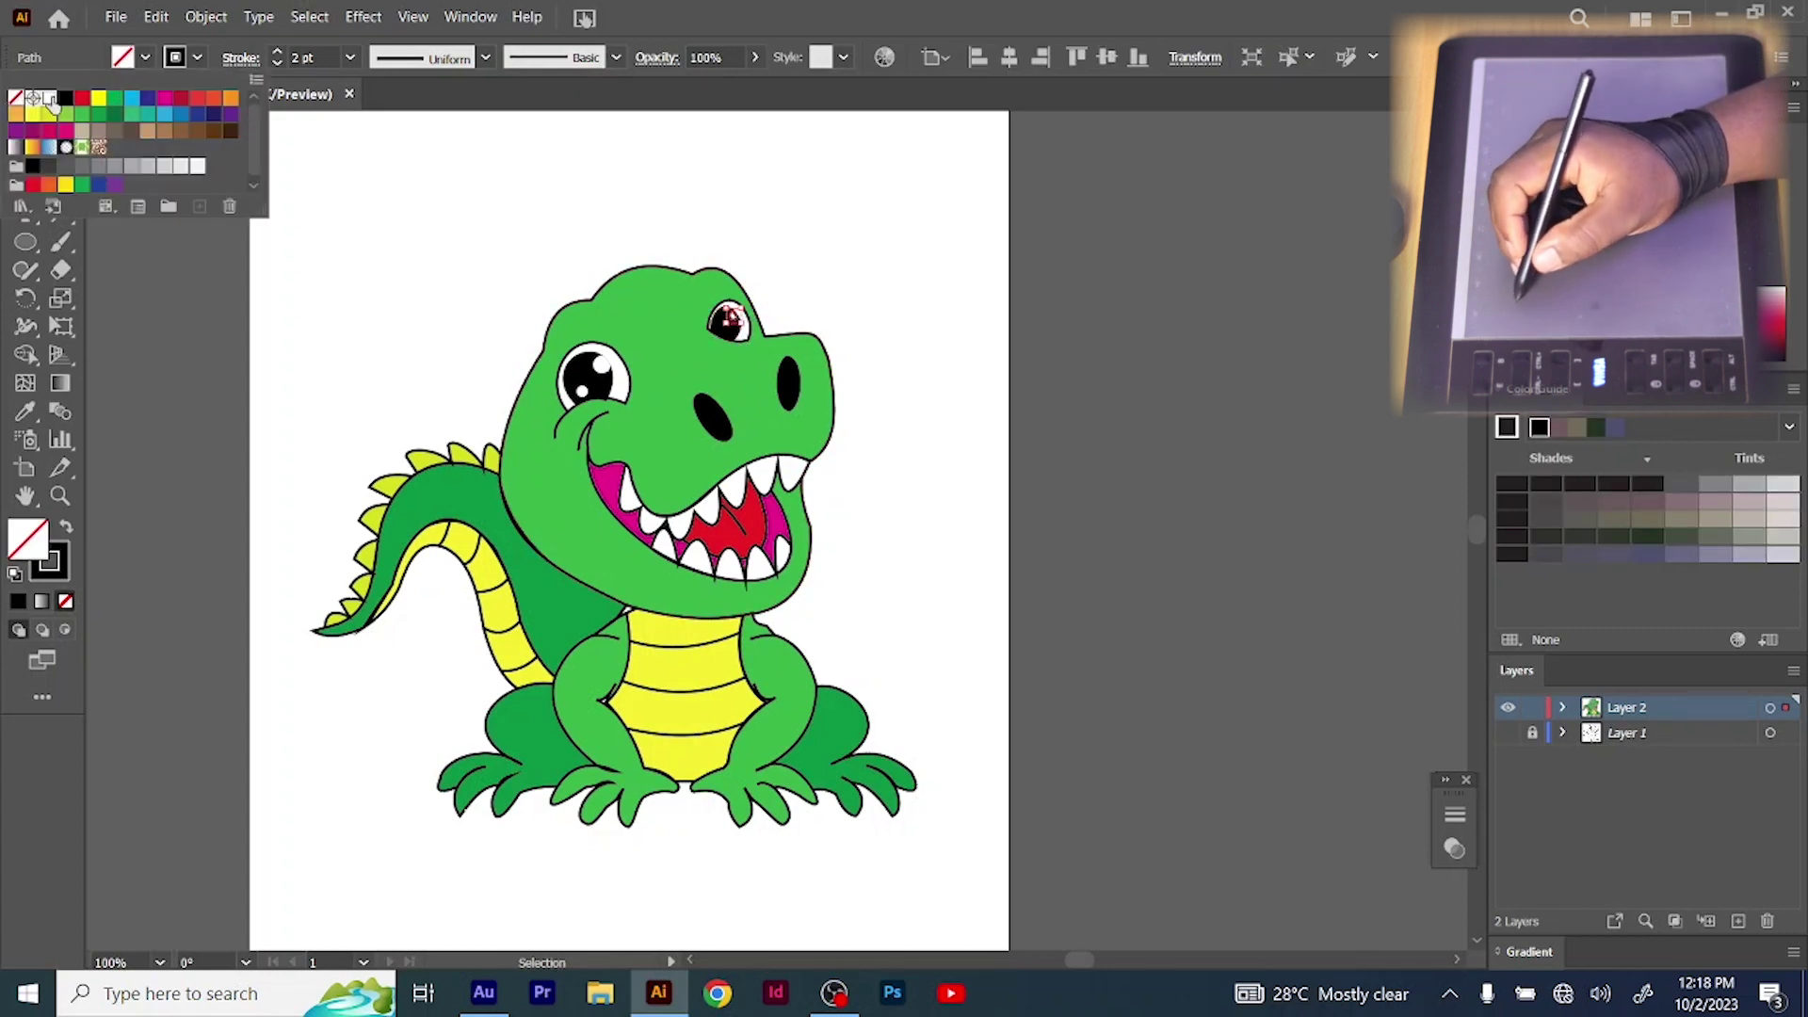
{"action": "left_click", "coordinate": [47, 98]}
{"action": "left_click", "coordinate": [197, 56]}
{"action": "left_click", "coordinate": [294, 153]}
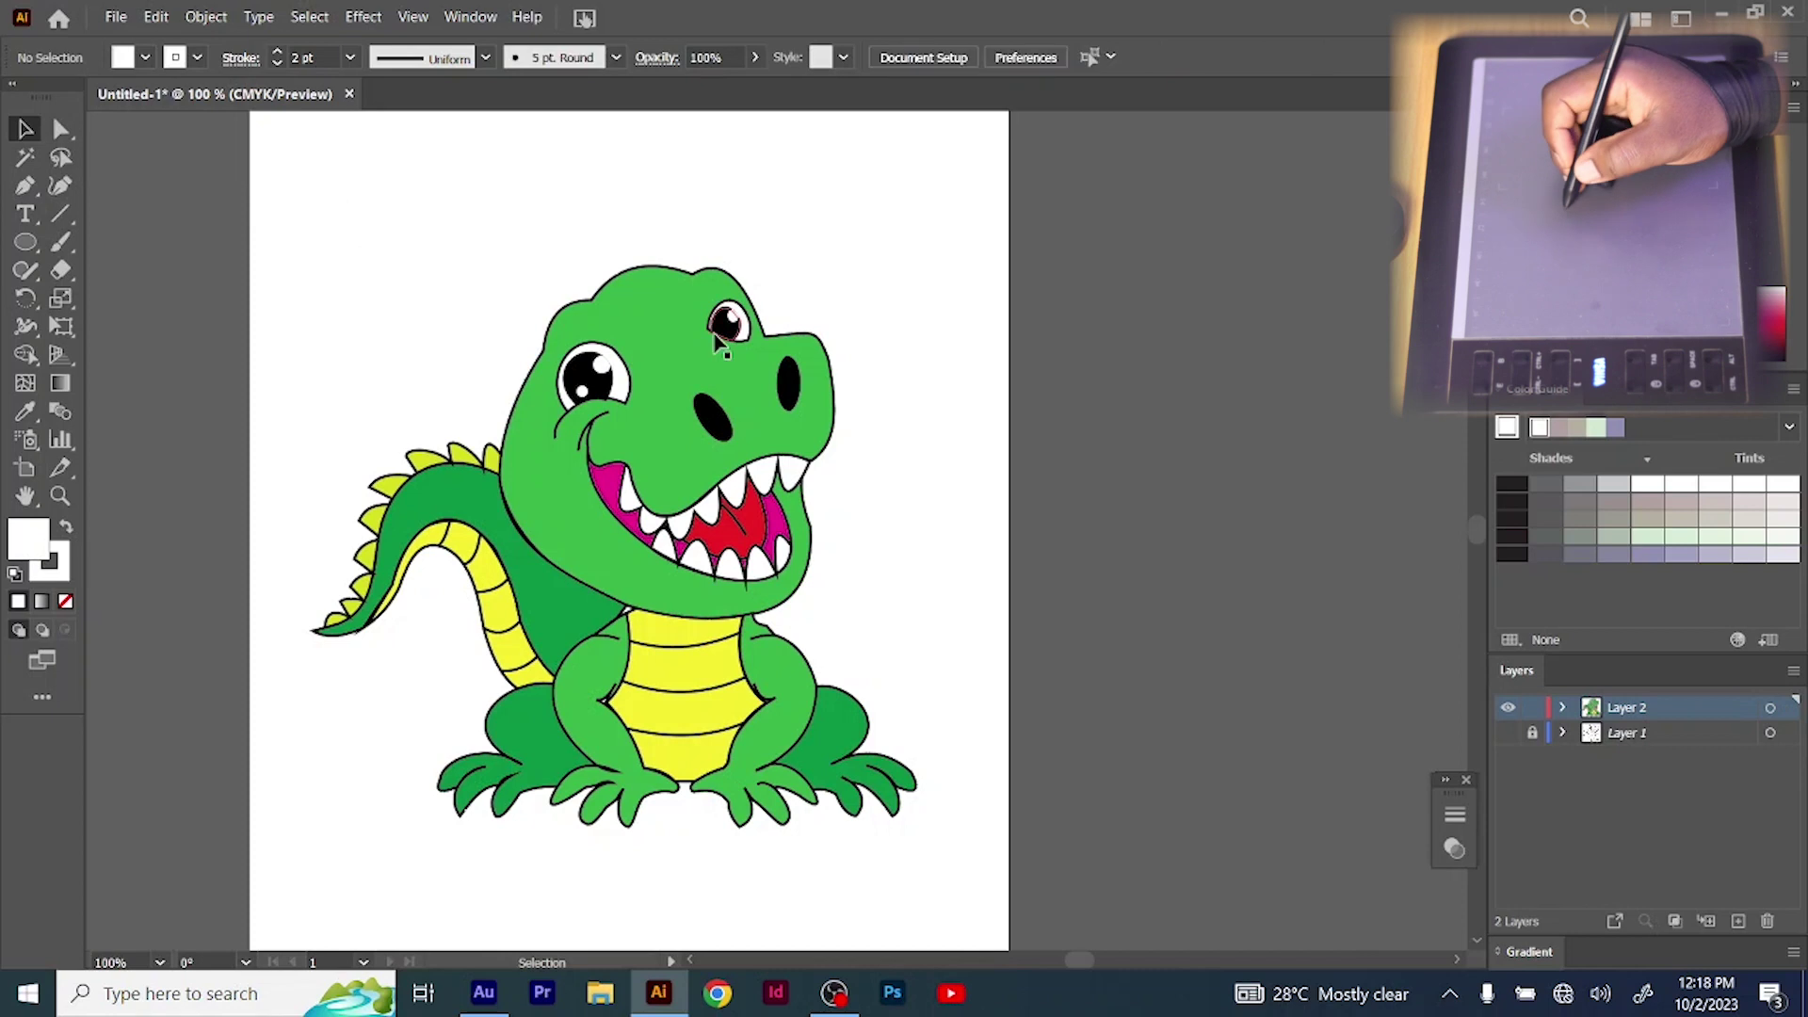
Give the small lower highlight in the smaller eye's pupil a white fill and a white stroke
{"action": "left_click", "coordinate": [725, 325]}
{"action": "left_click", "coordinate": [146, 57]}
{"action": "left_click", "coordinate": [197, 57]}
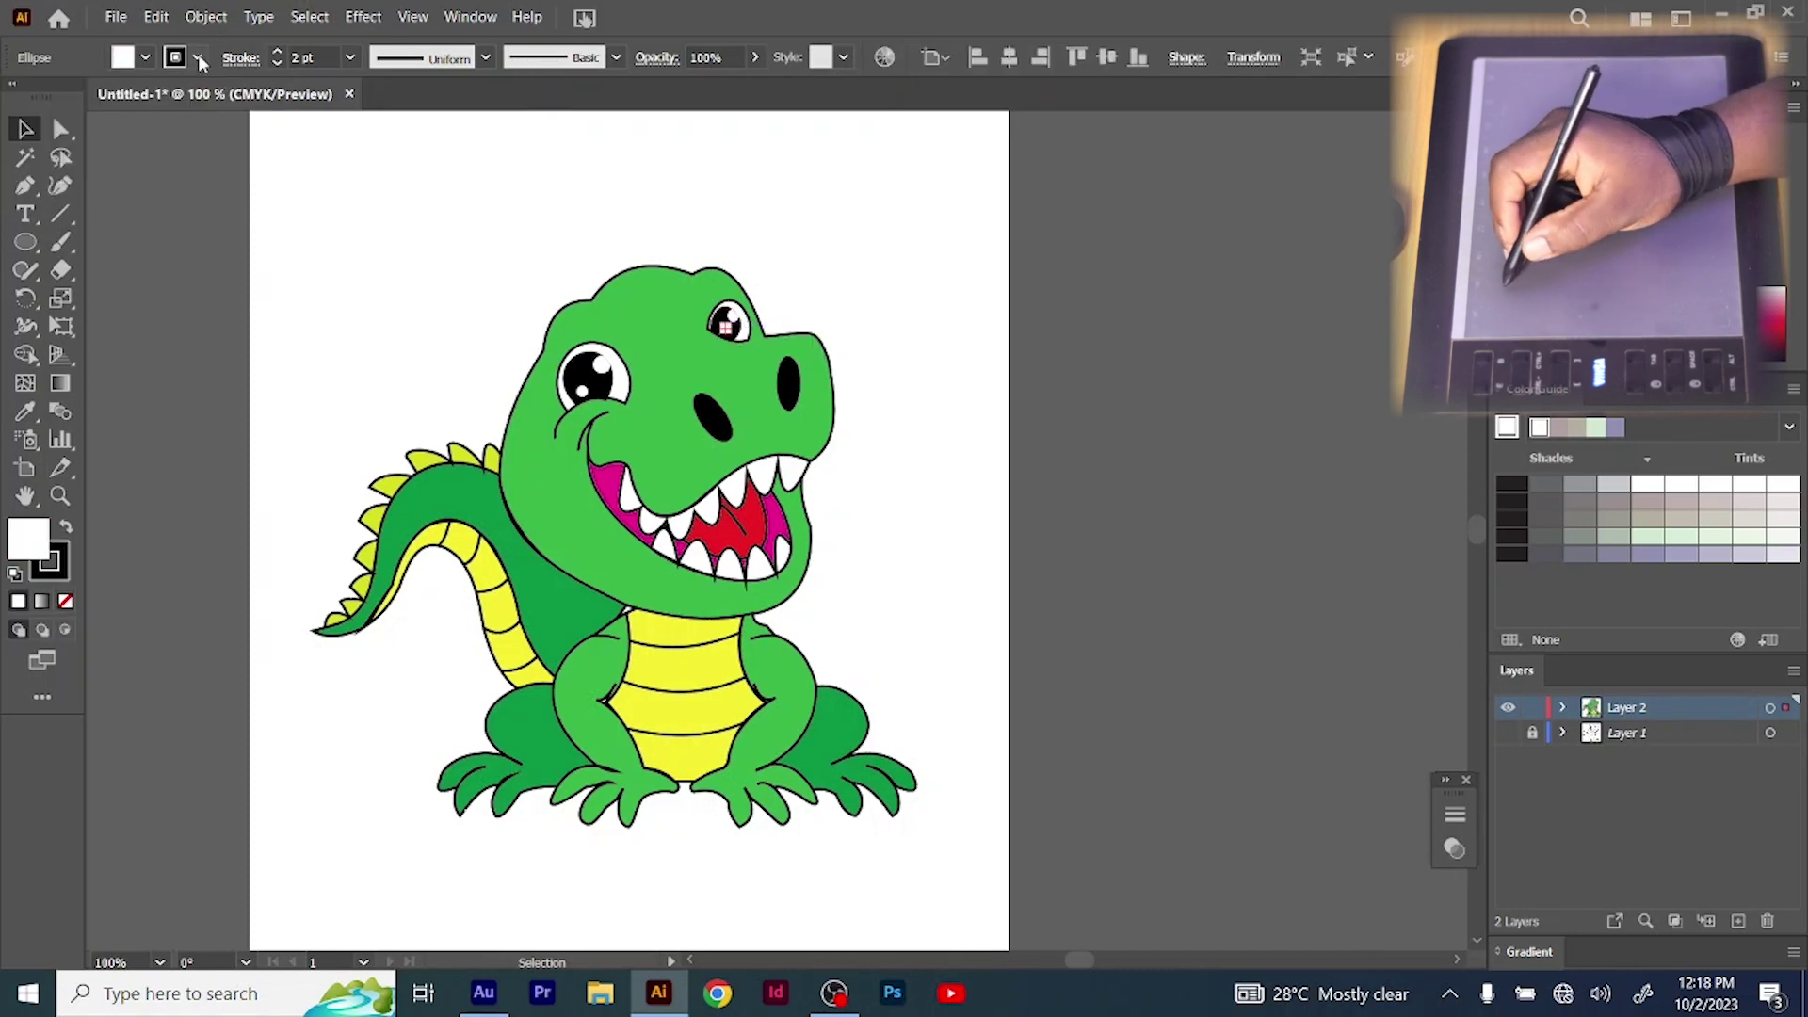
{"action": "left_click", "coordinate": [49, 98]}
{"action": "left_click", "coordinate": [385, 230]}
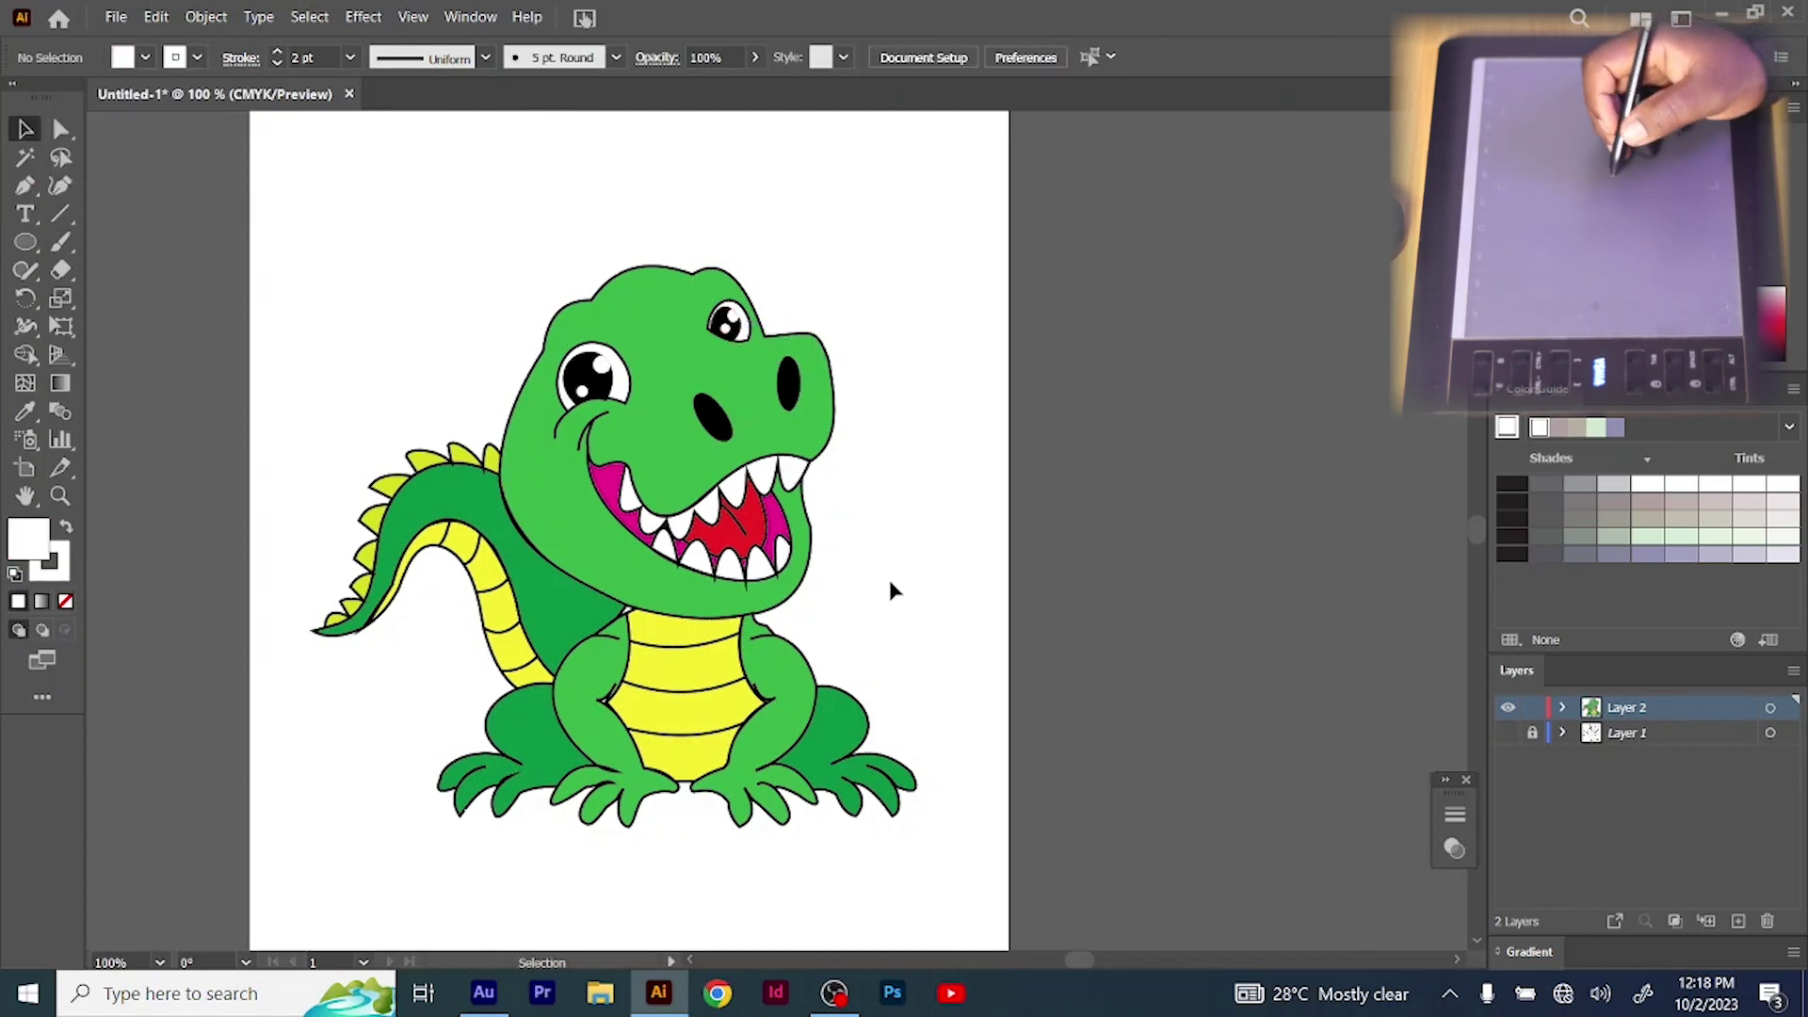
Set the stroke weight of the magenta mouth shape to 3 pt
{"action": "left_click", "coordinate": [351, 58]}
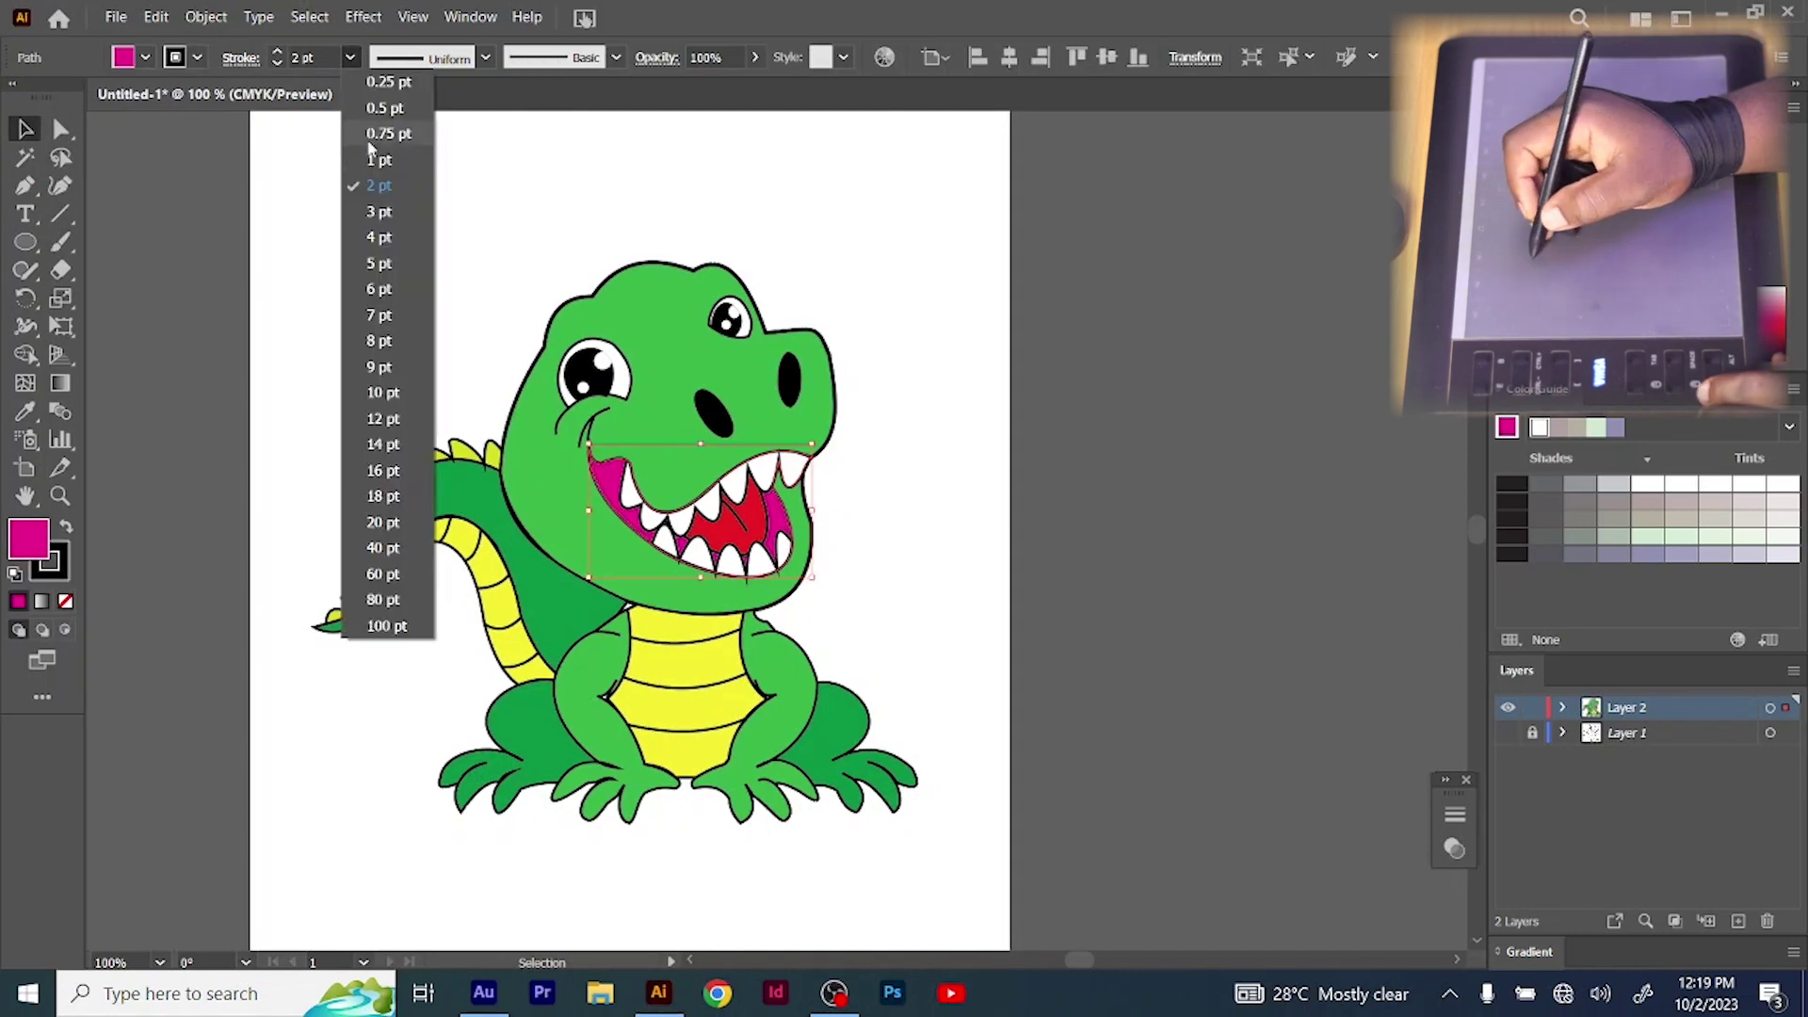
{"action": "left_click", "coordinate": [373, 210]}
{"action": "left_click", "coordinate": [331, 229]}
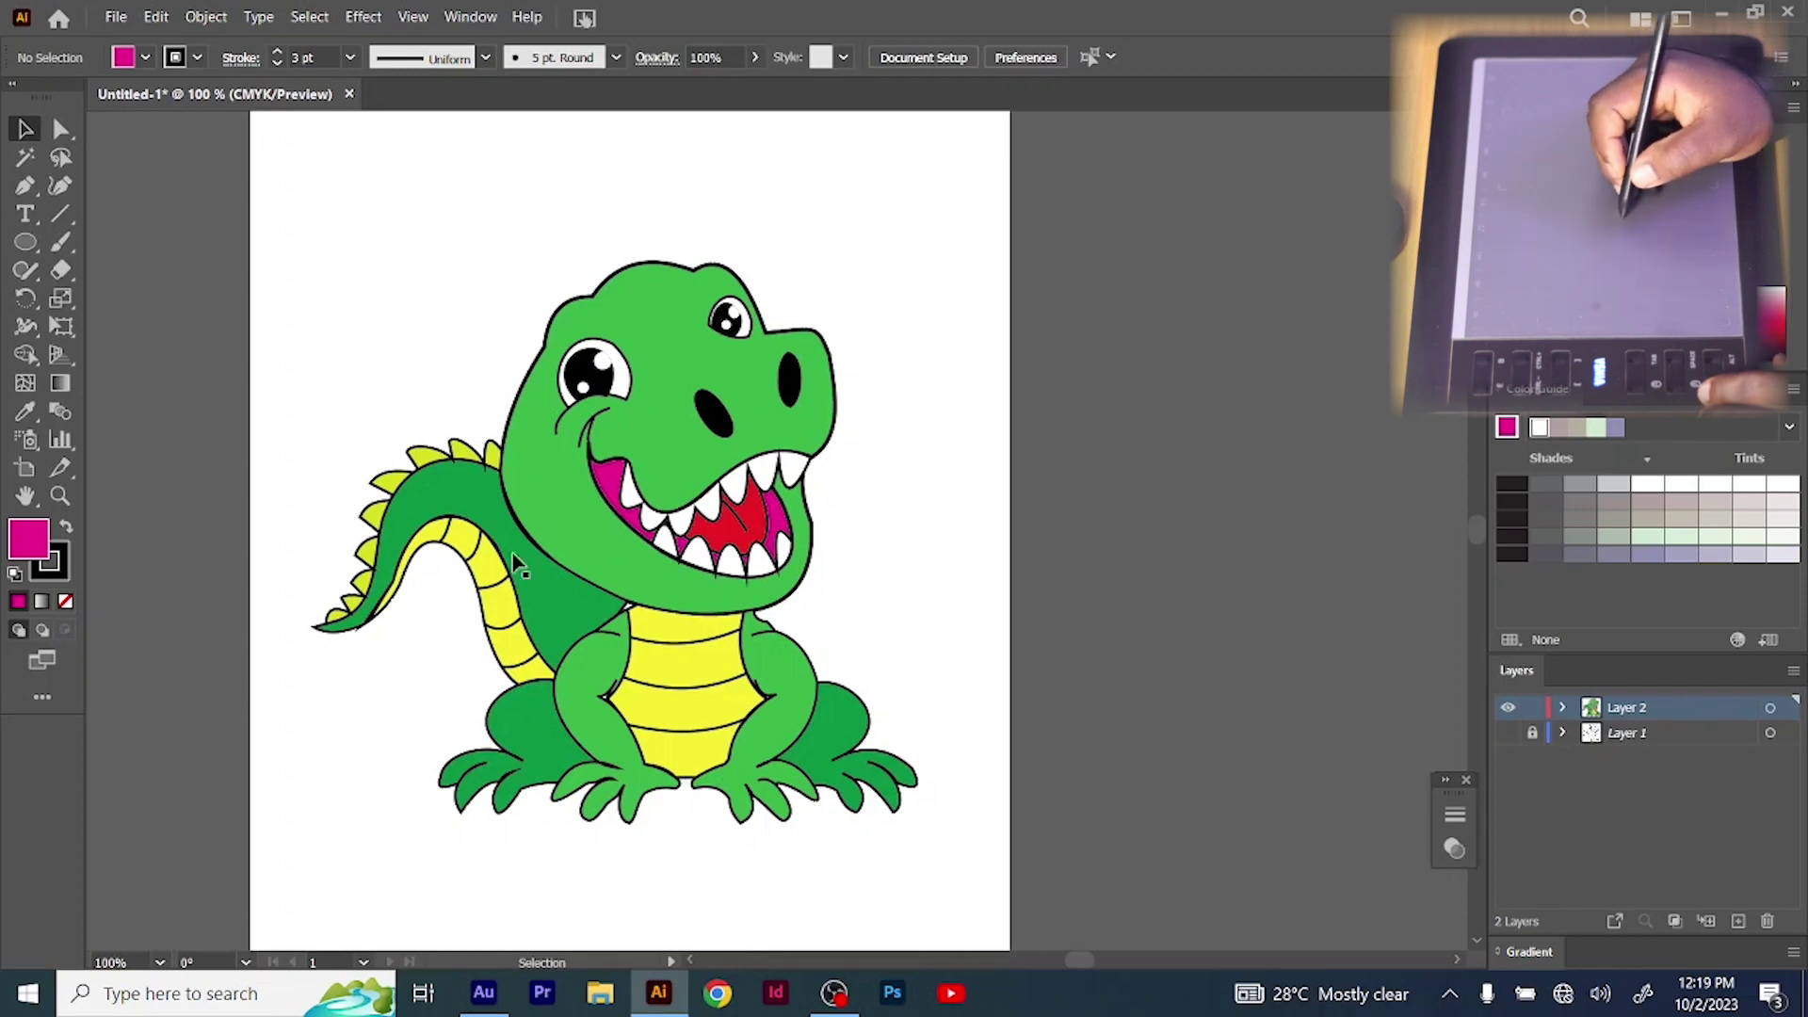
Examine the path of the lower teeth and the mouth details up close
{"action": "key", "text": "a"}
{"action": "left_click", "coordinate": [748, 572]}
{"action": "key", "text": "ctrl+equal"}
{"action": "key", "text": "ctrl+equal"}
{"action": "key", "text": "ctrl+equal"}
{"action": "key", "text": "ctrl+equal"}
{"action": "key", "text": "ctrl+minus"}
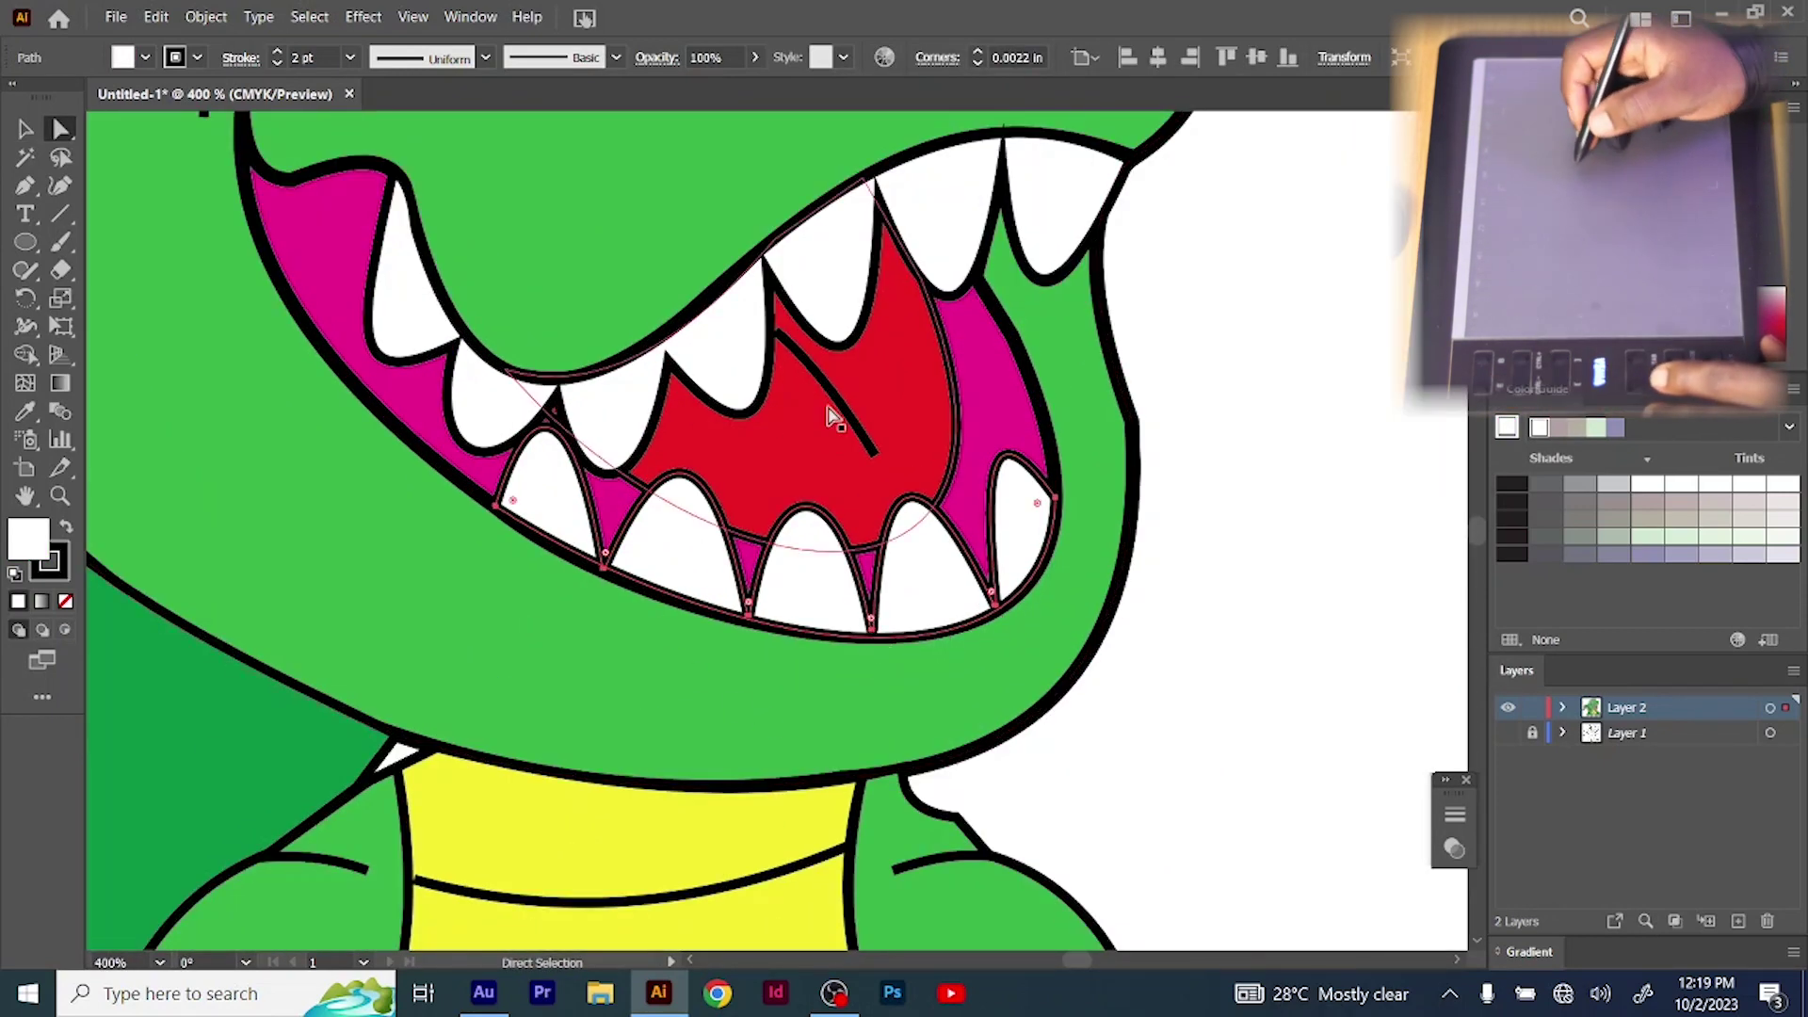
{"action": "key", "text": "v"}
{"action": "key", "text": "ctrl+minus"}
{"action": "key", "text": "ctrl+minus"}
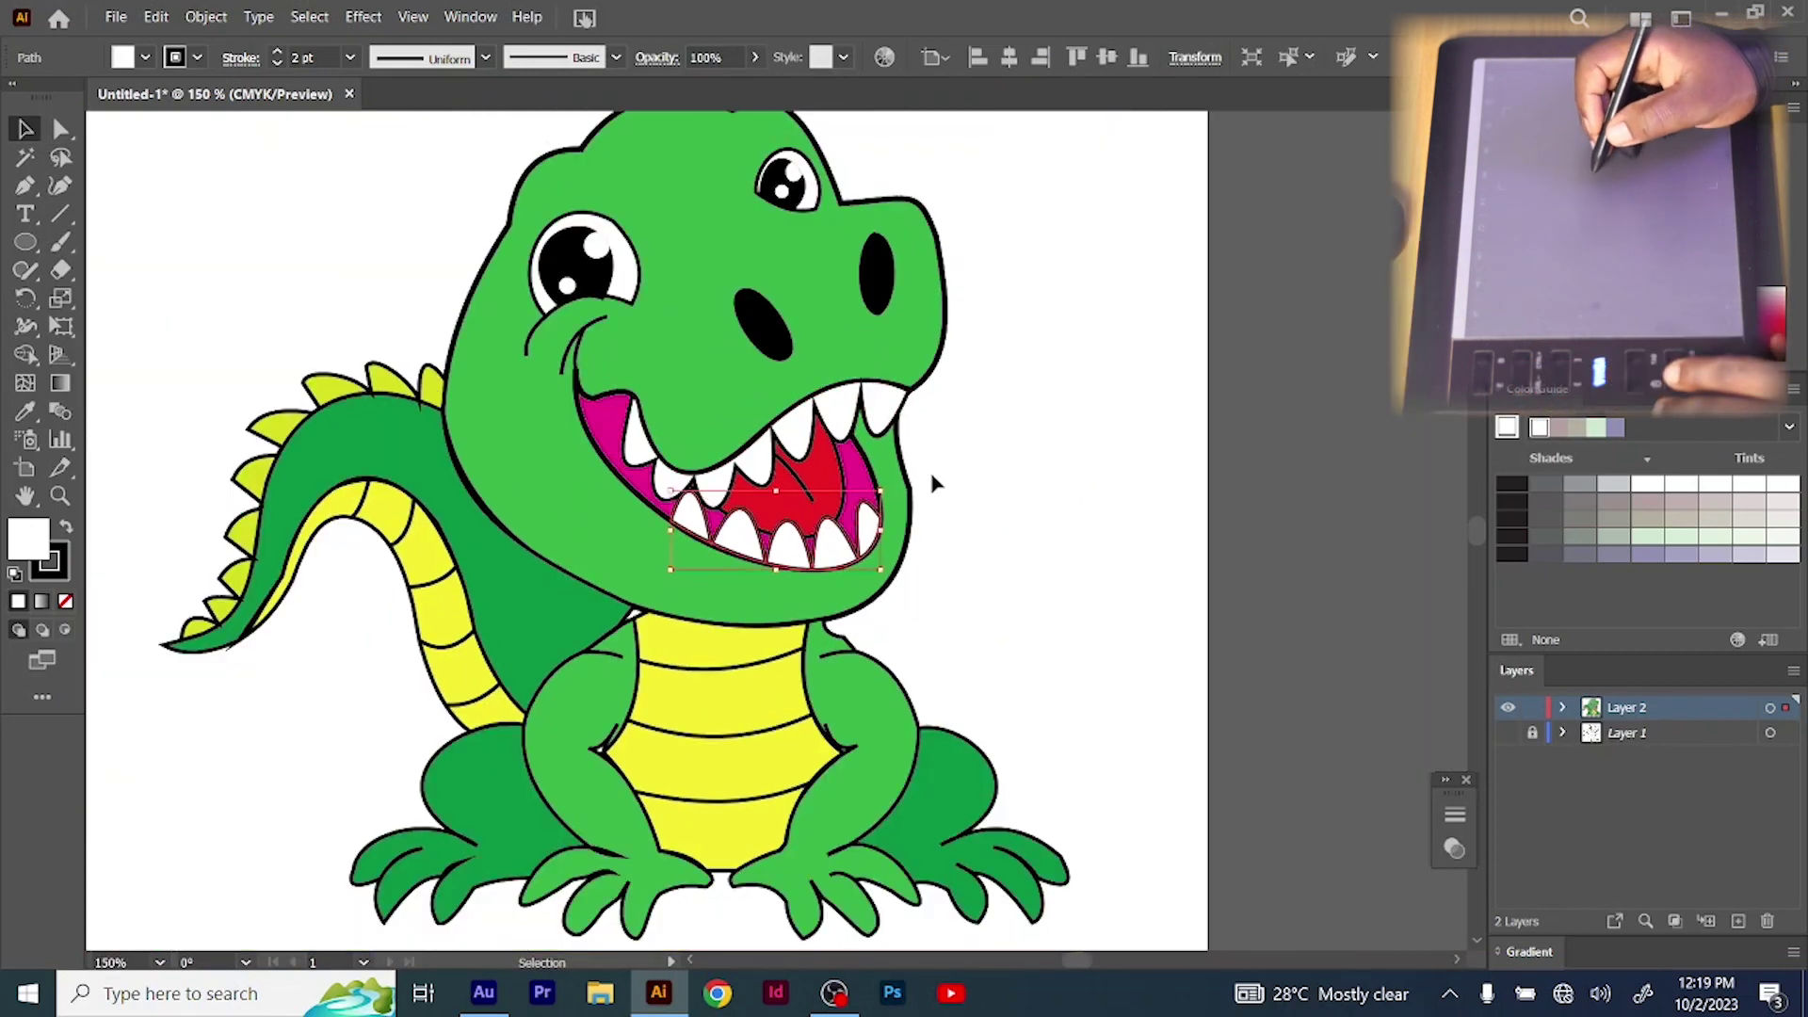
{"action": "left_click", "coordinate": [928, 530]}
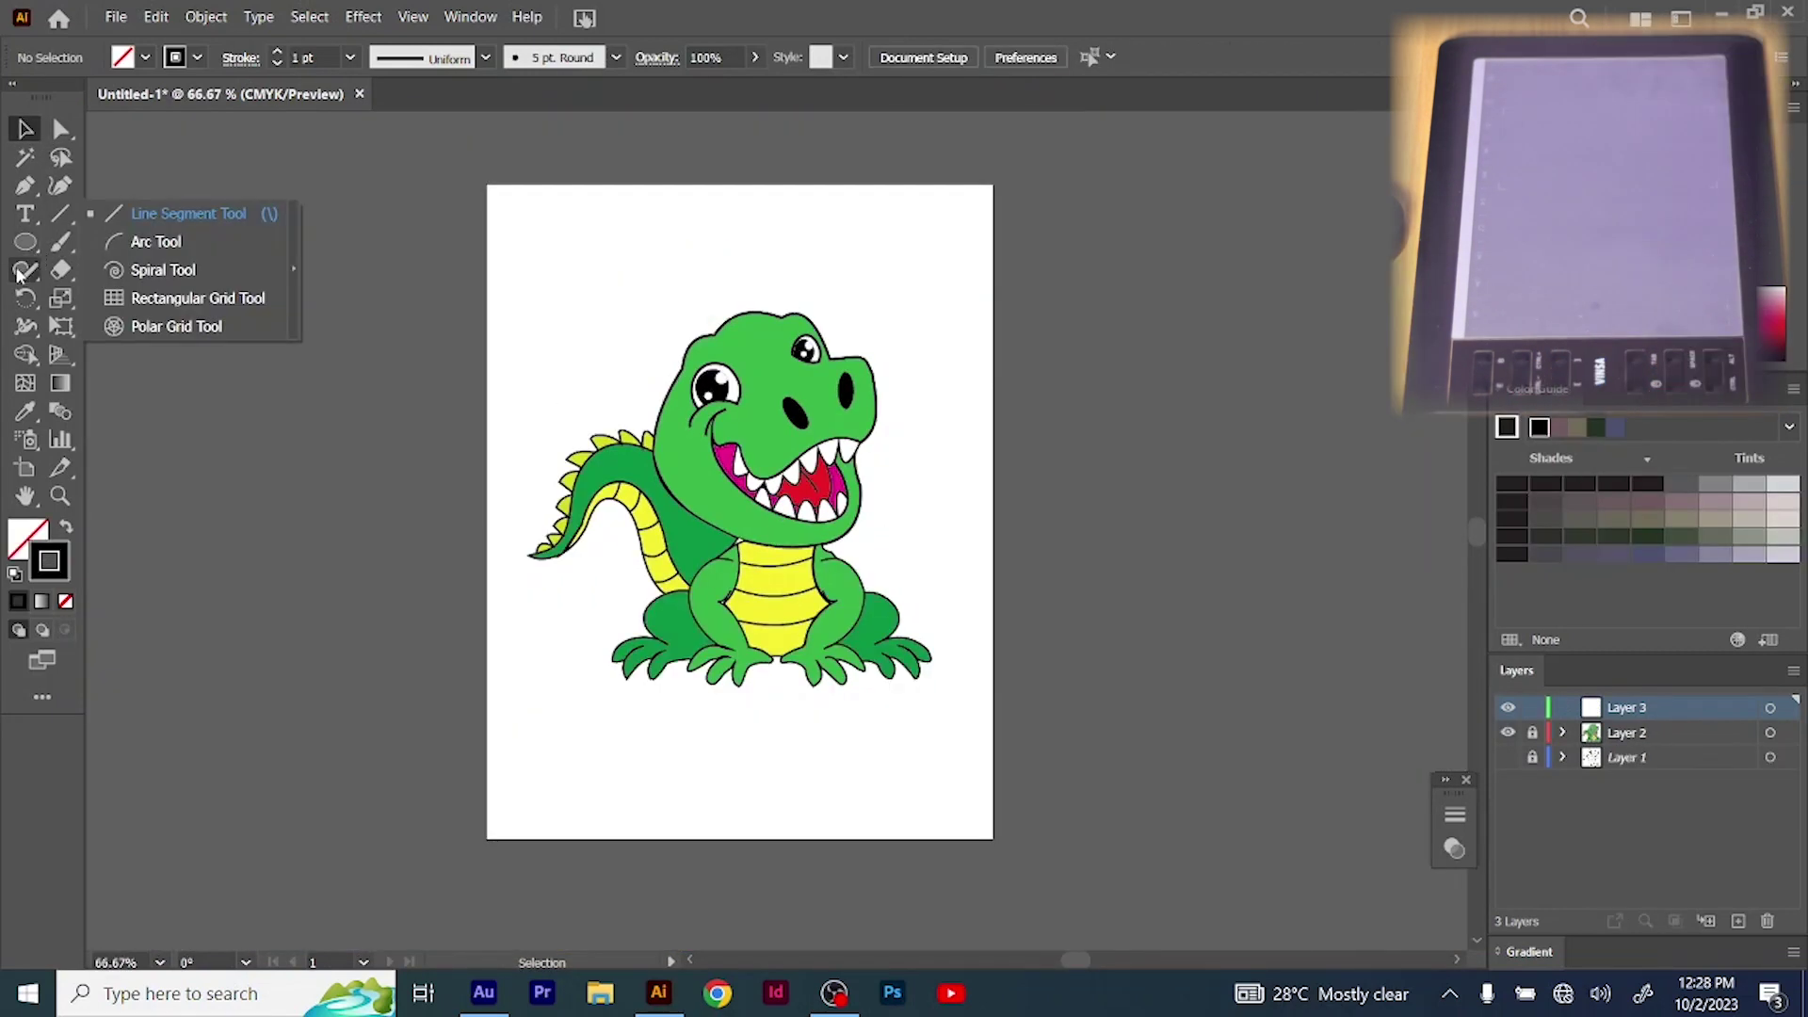
Choose the Pencil tool for the background sketch and move Layer 3 beneath Layer 2
{"action": "left_click", "coordinate": [21, 273]}
{"action": "left_click", "coordinate": [100, 303]}
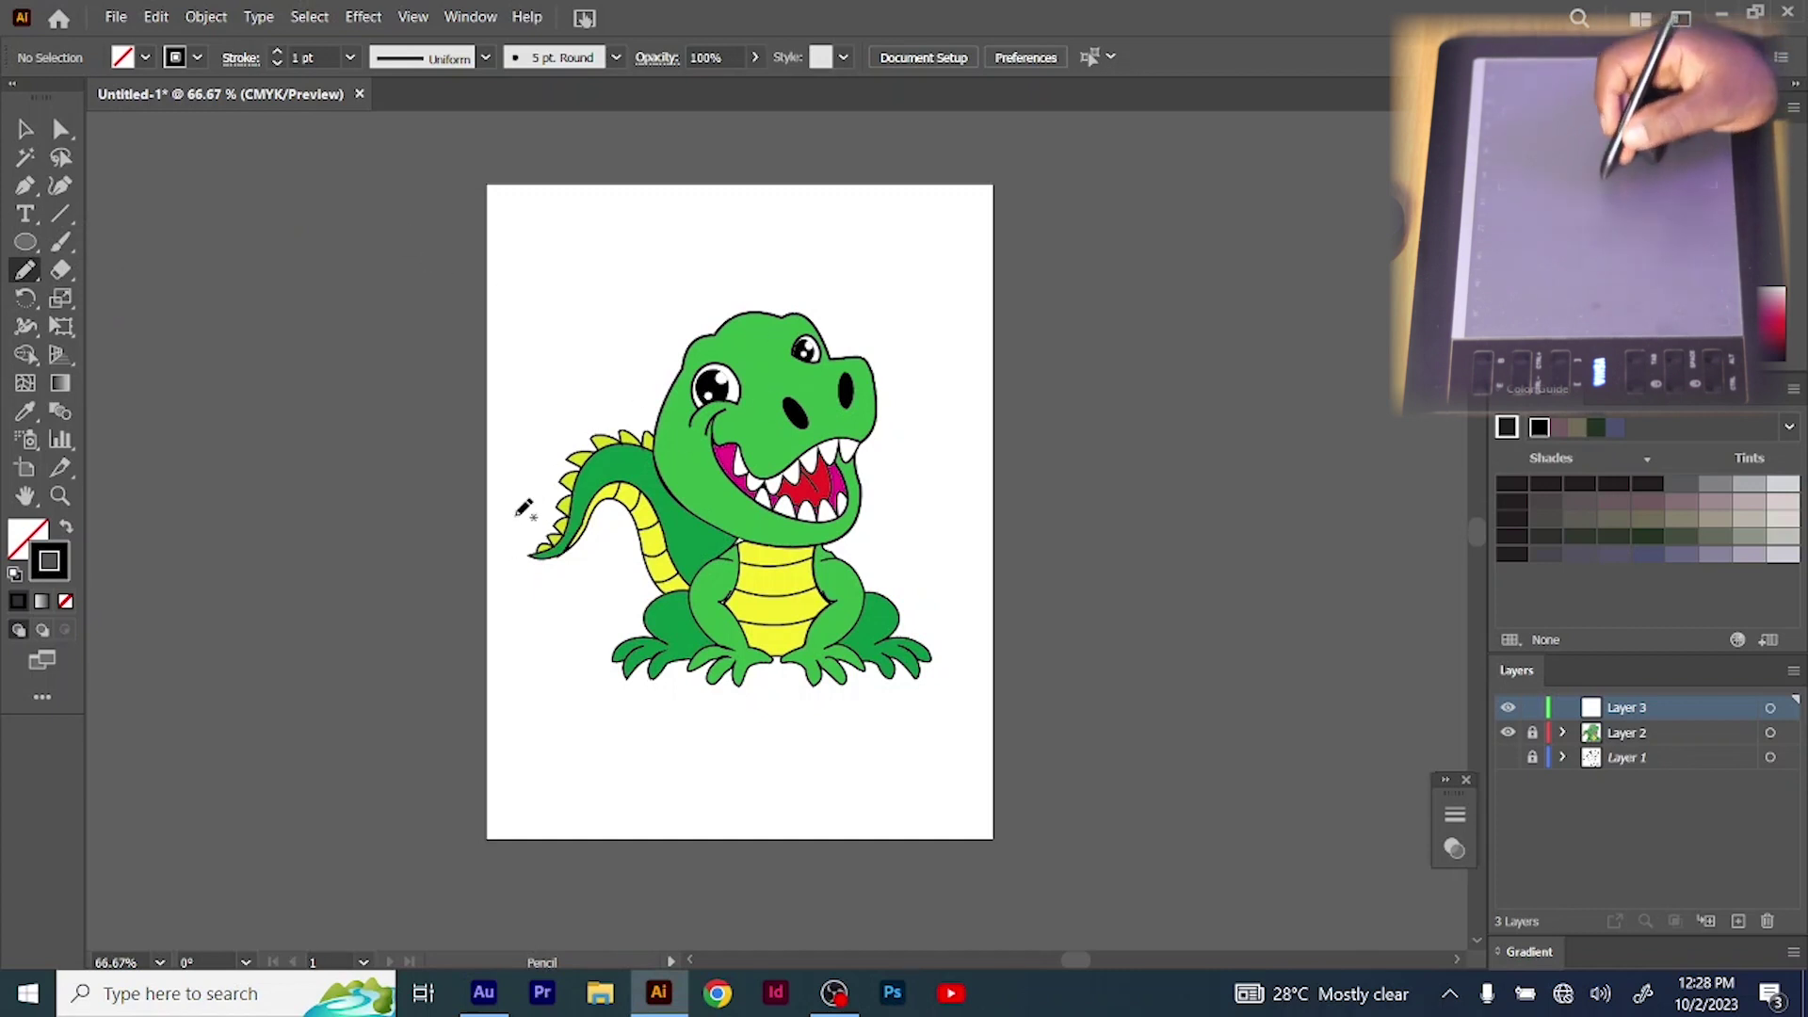
{"action": "left_click_drag", "start_coordinate": [1643, 743], "coordinate": [1644, 746]}
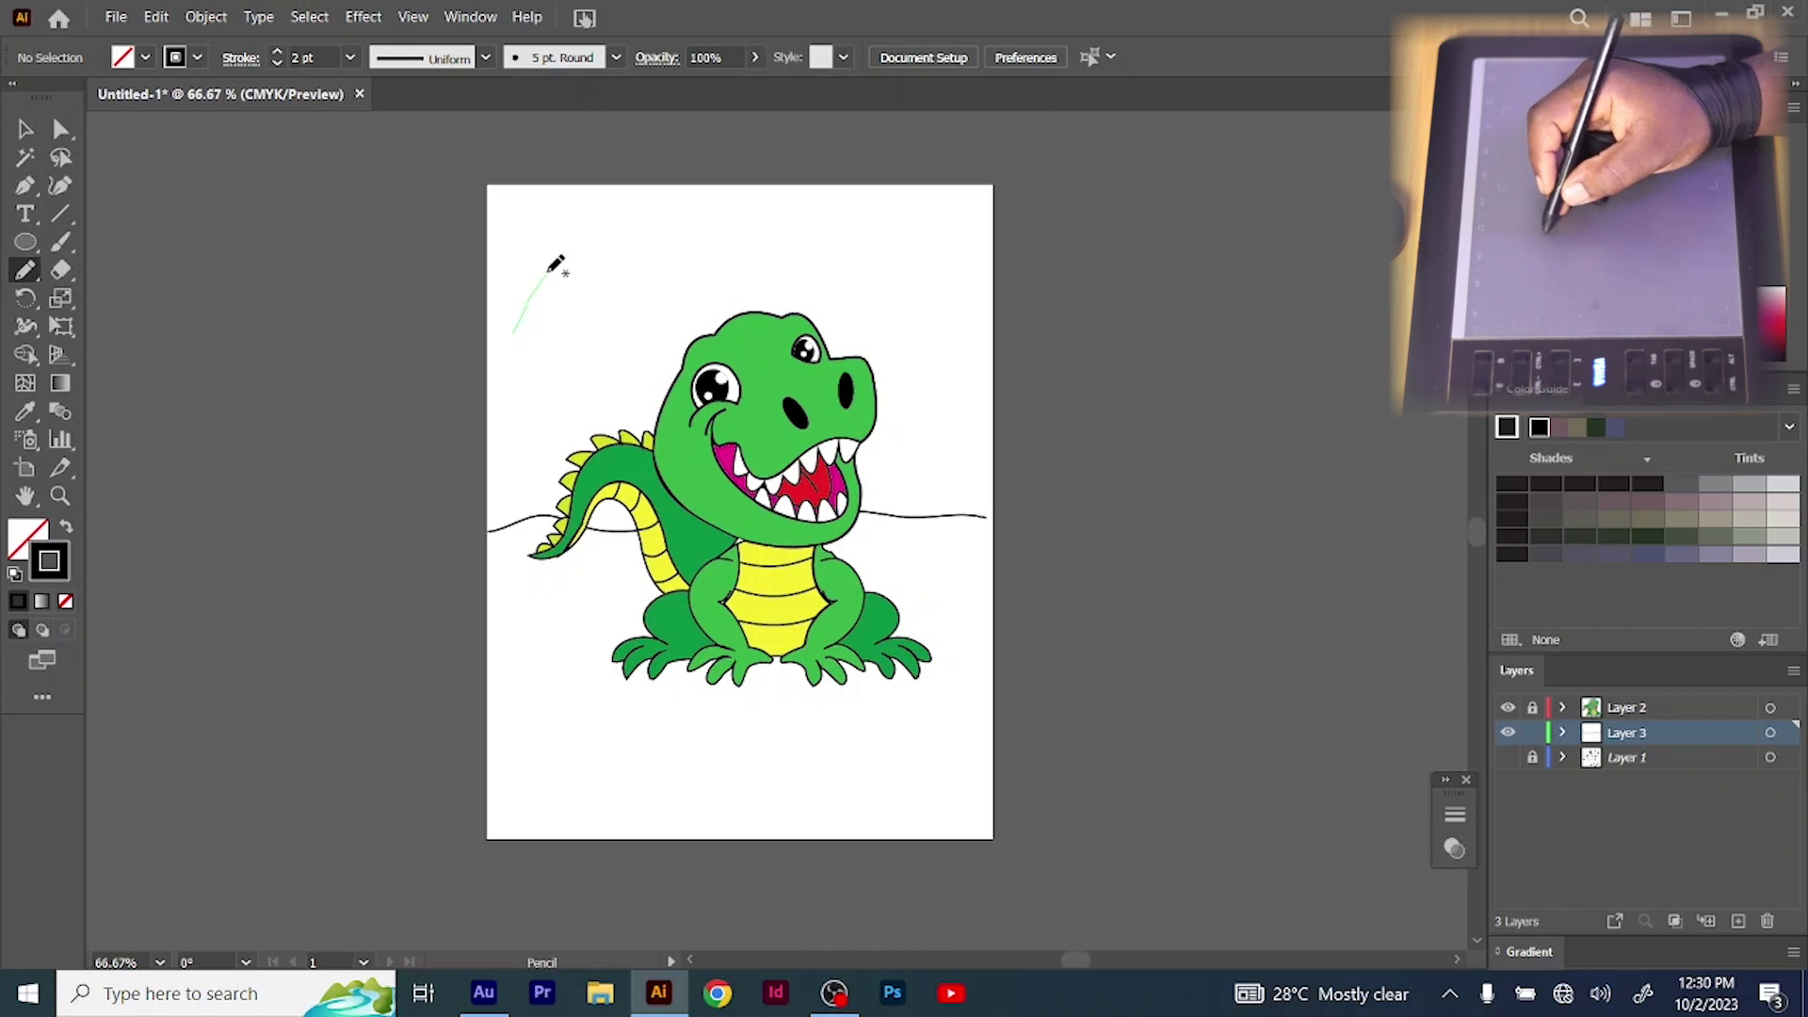
Sketch two mountain outlines behind the alligator and a tree standing on the horizon line at its right
{"action": "left_click_drag", "start_coordinate": [649, 330], "coordinate": [663, 345]}
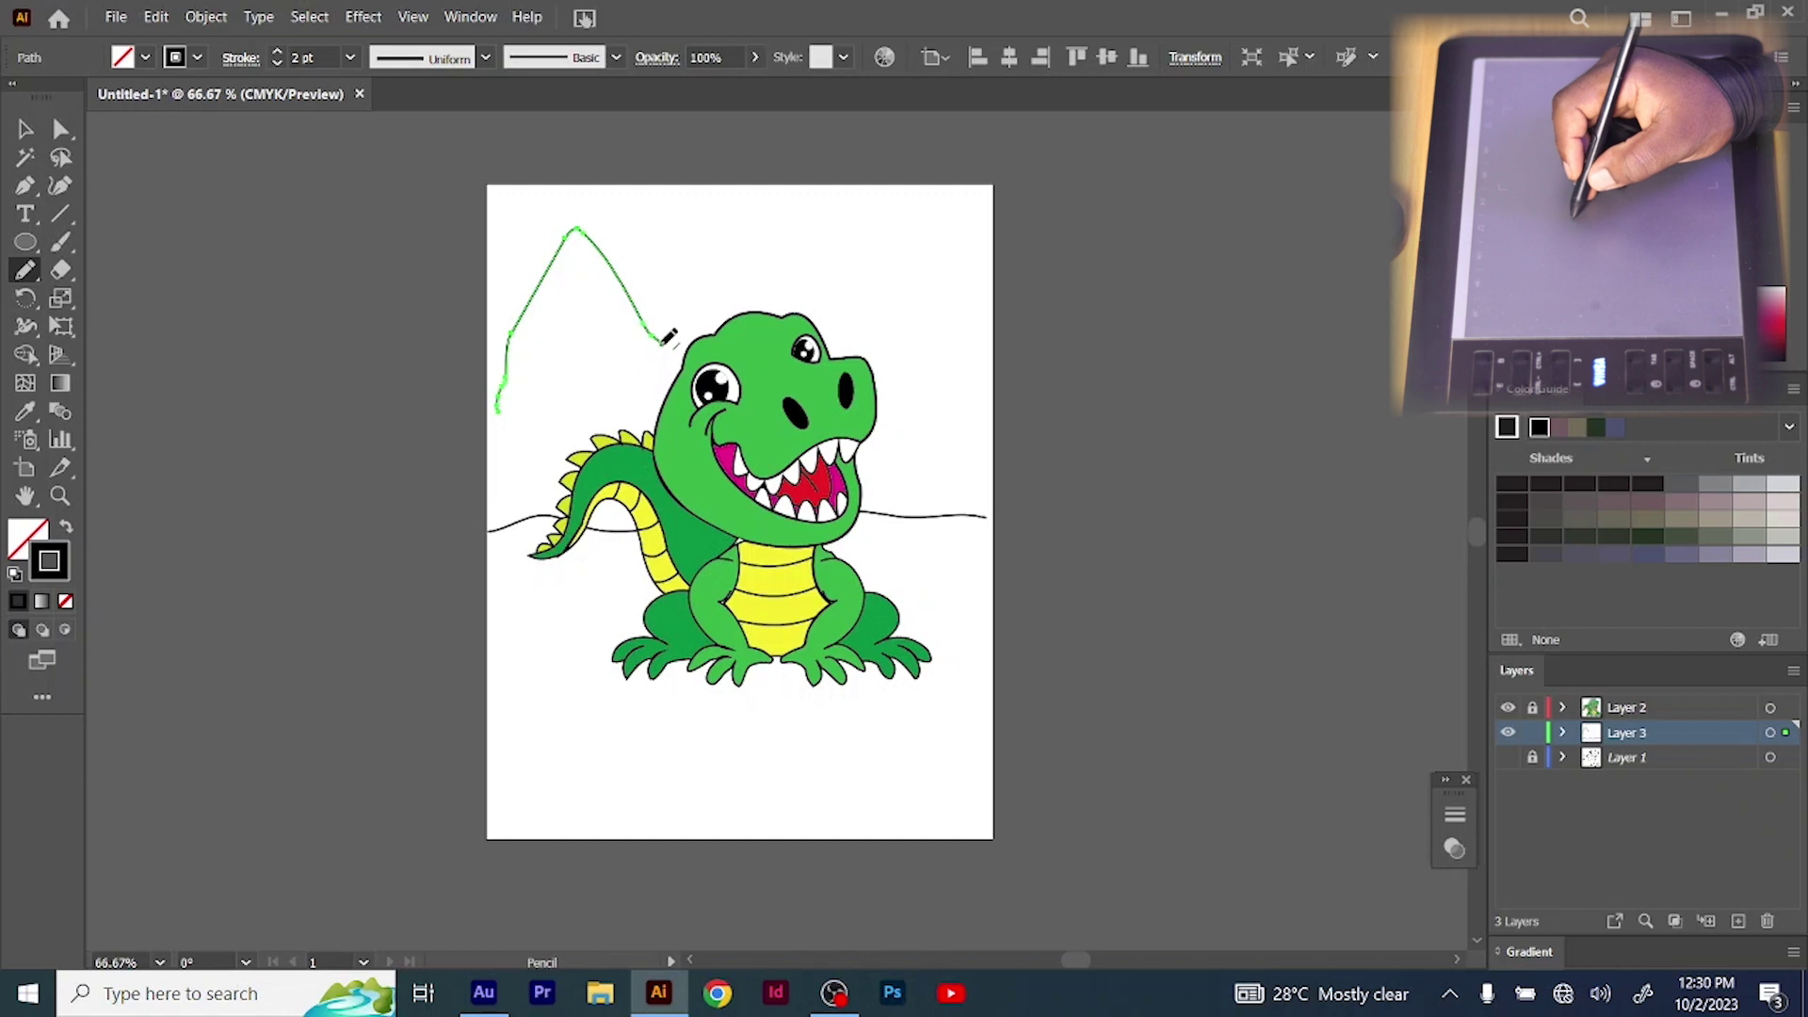
{"action": "left_click_drag", "start_coordinate": [639, 314], "coordinate": [692, 223]}
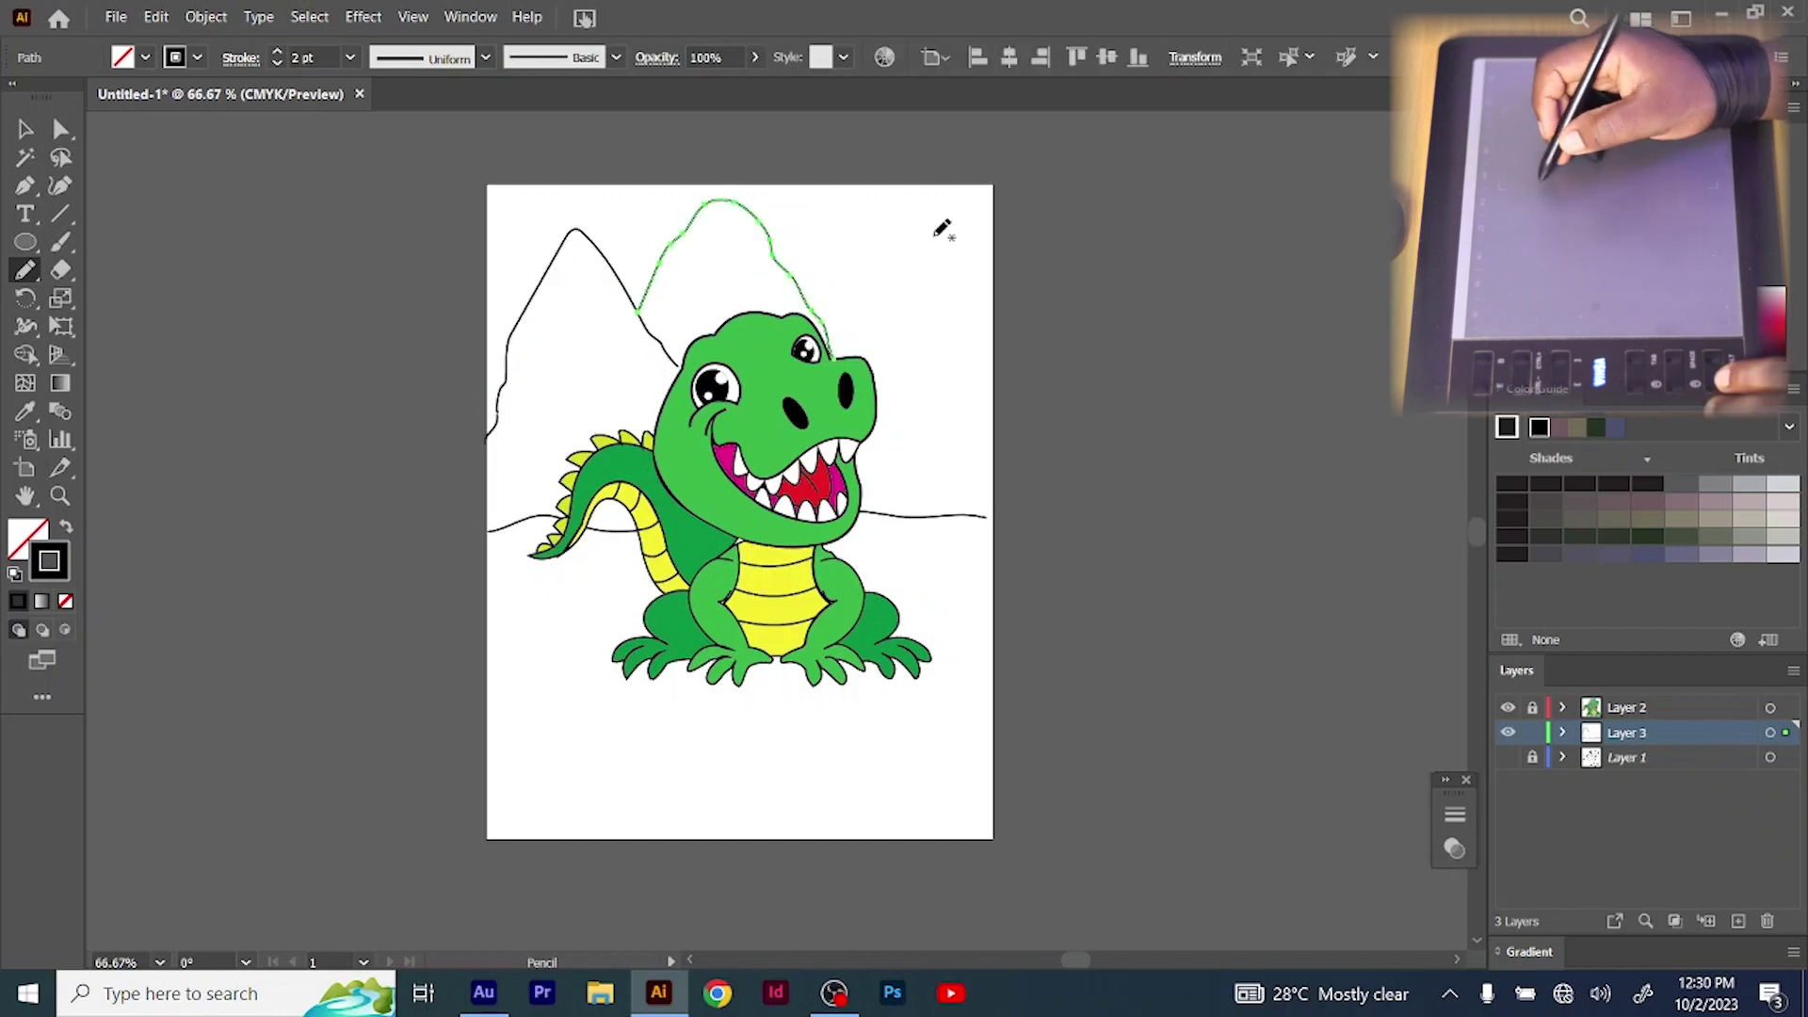
{"action": "left_click", "coordinate": [977, 294], "text": "ctrl"}
{"action": "left_click_drag", "start_coordinate": [928, 515], "coordinate": [926, 434]}
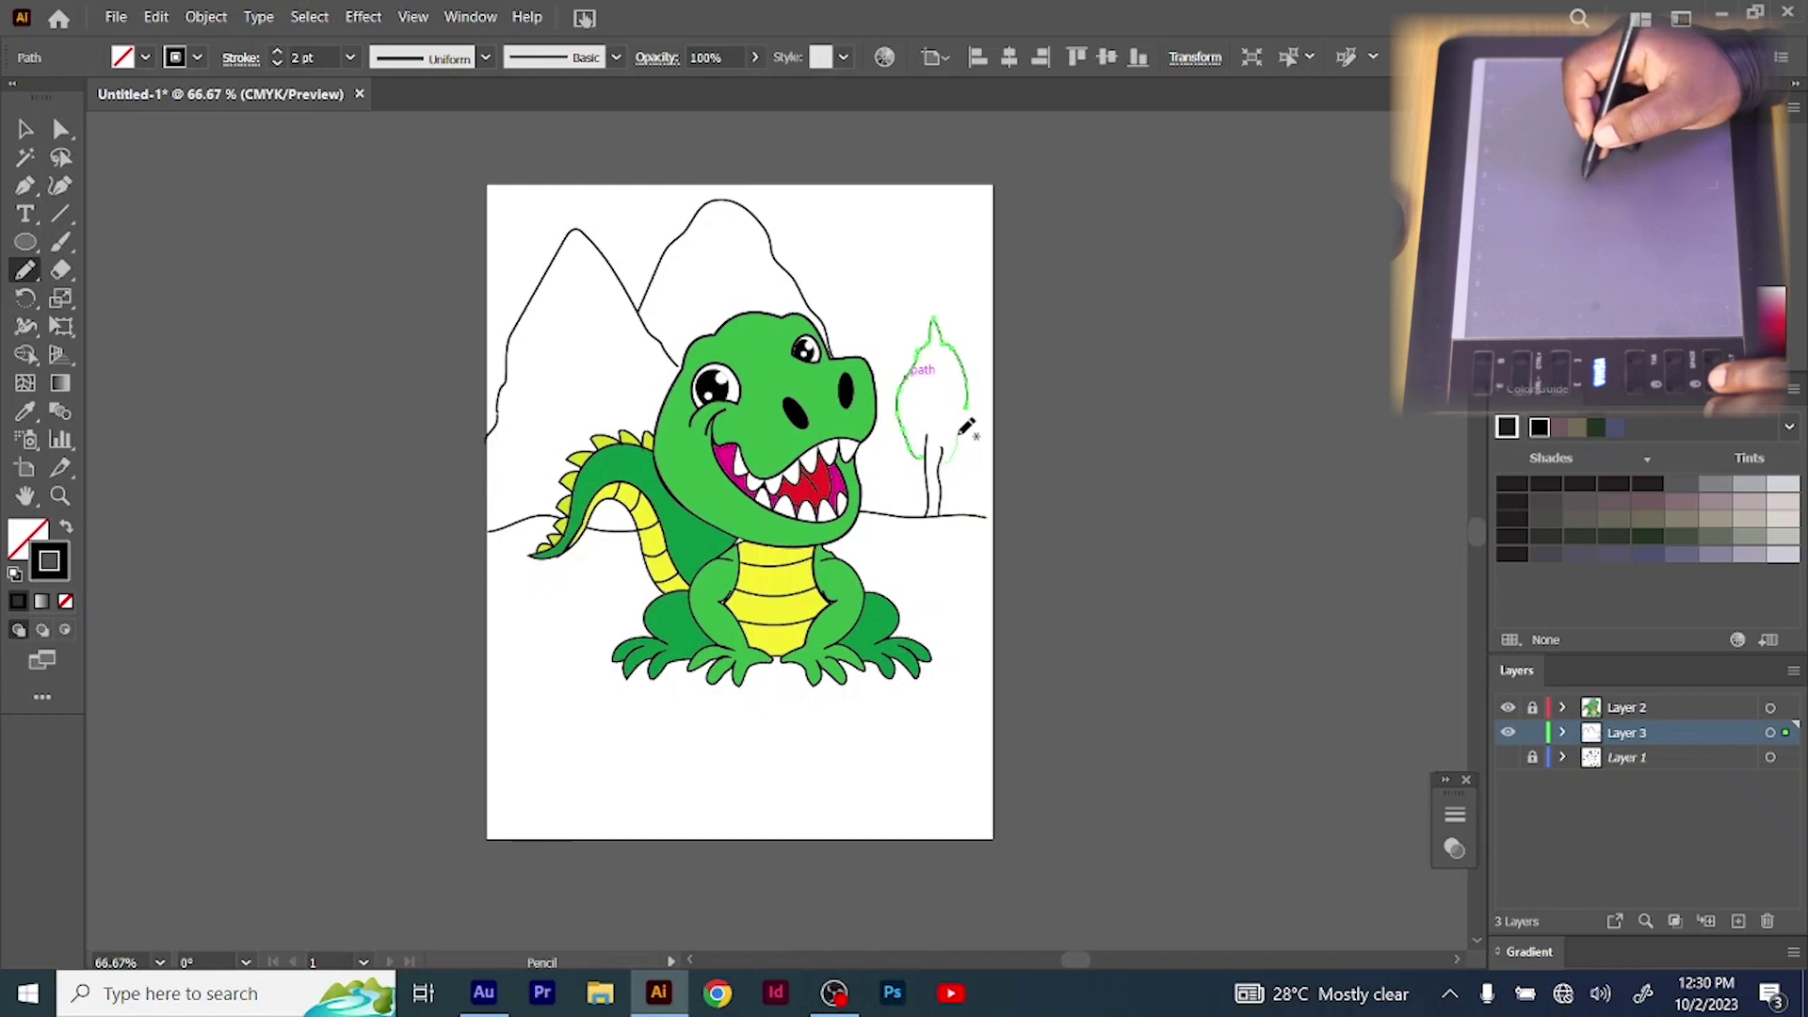
{"action": "left_click", "coordinate": [927, 556], "text": "ctrl"}
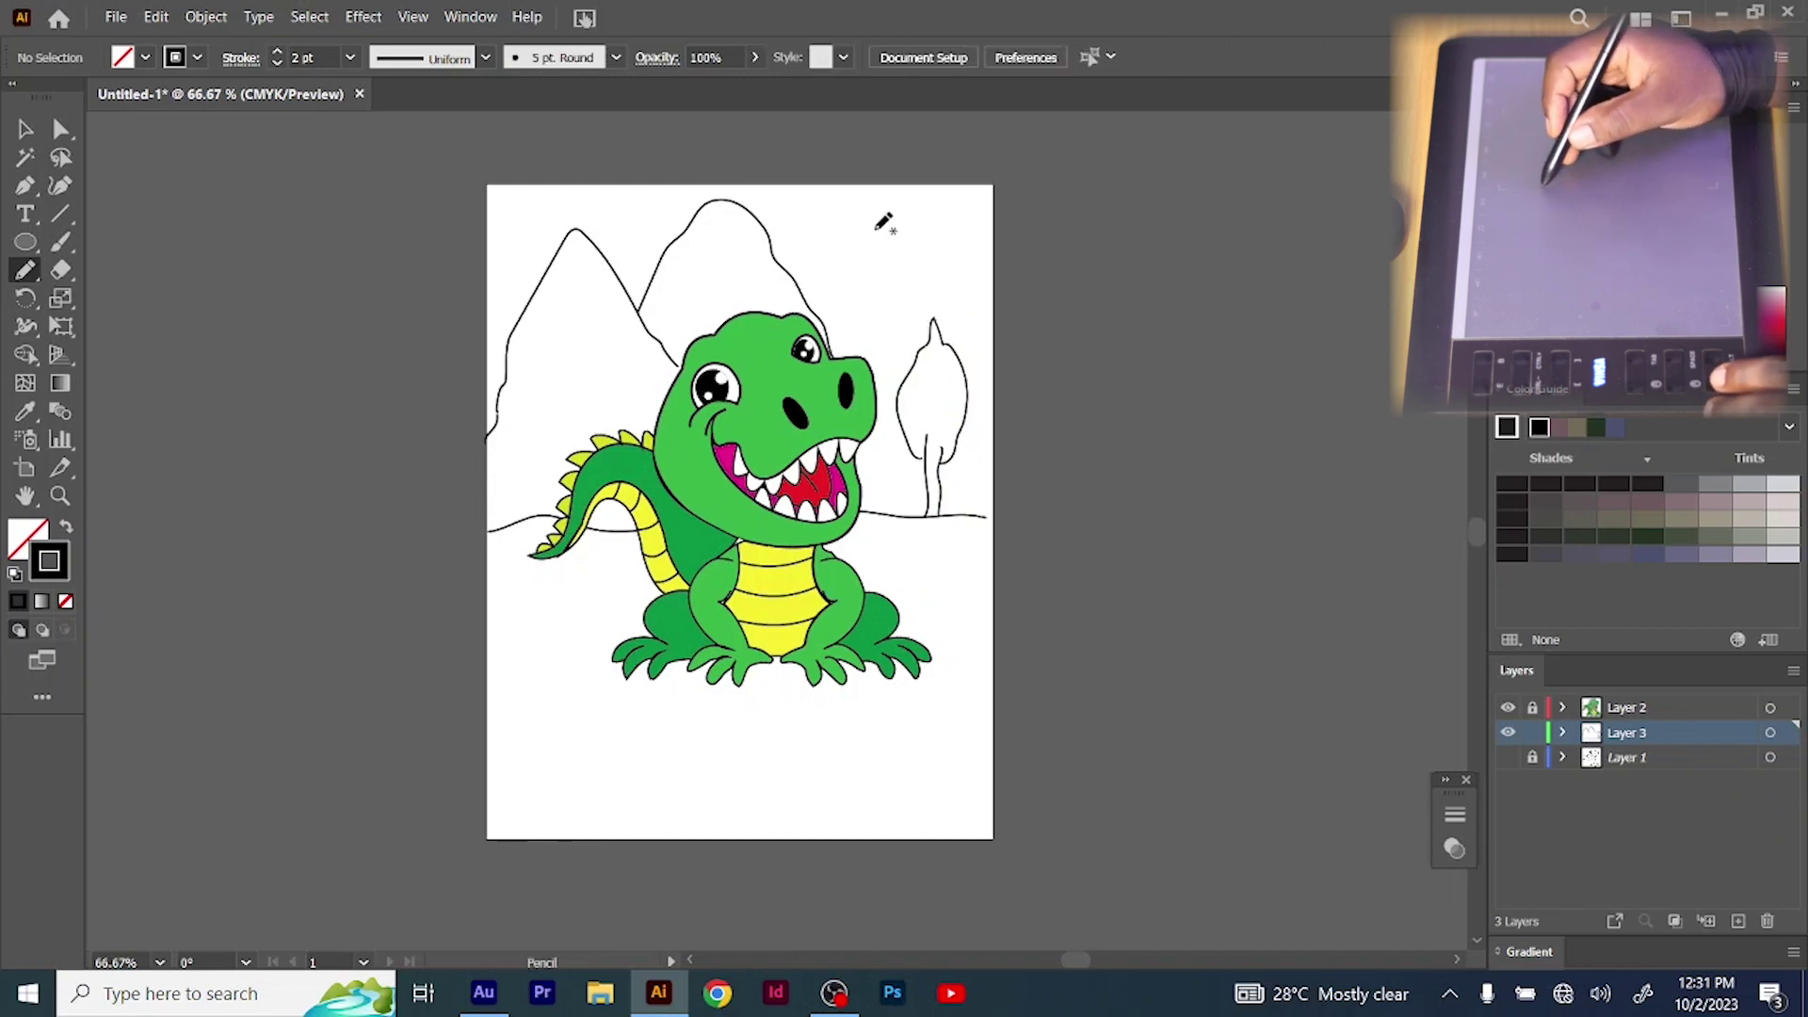
Sketch a partial sun with short rays in the page's upper-right corner and start the small texture marks on the ground
{"action": "left_click_drag", "start_coordinate": [969, 219], "coordinate": [993, 234]}
{"action": "left_click_drag", "start_coordinate": [871, 219], "coordinate": [895, 205]}
{"action": "left_click", "coordinate": [921, 411], "text": "ctrl"}
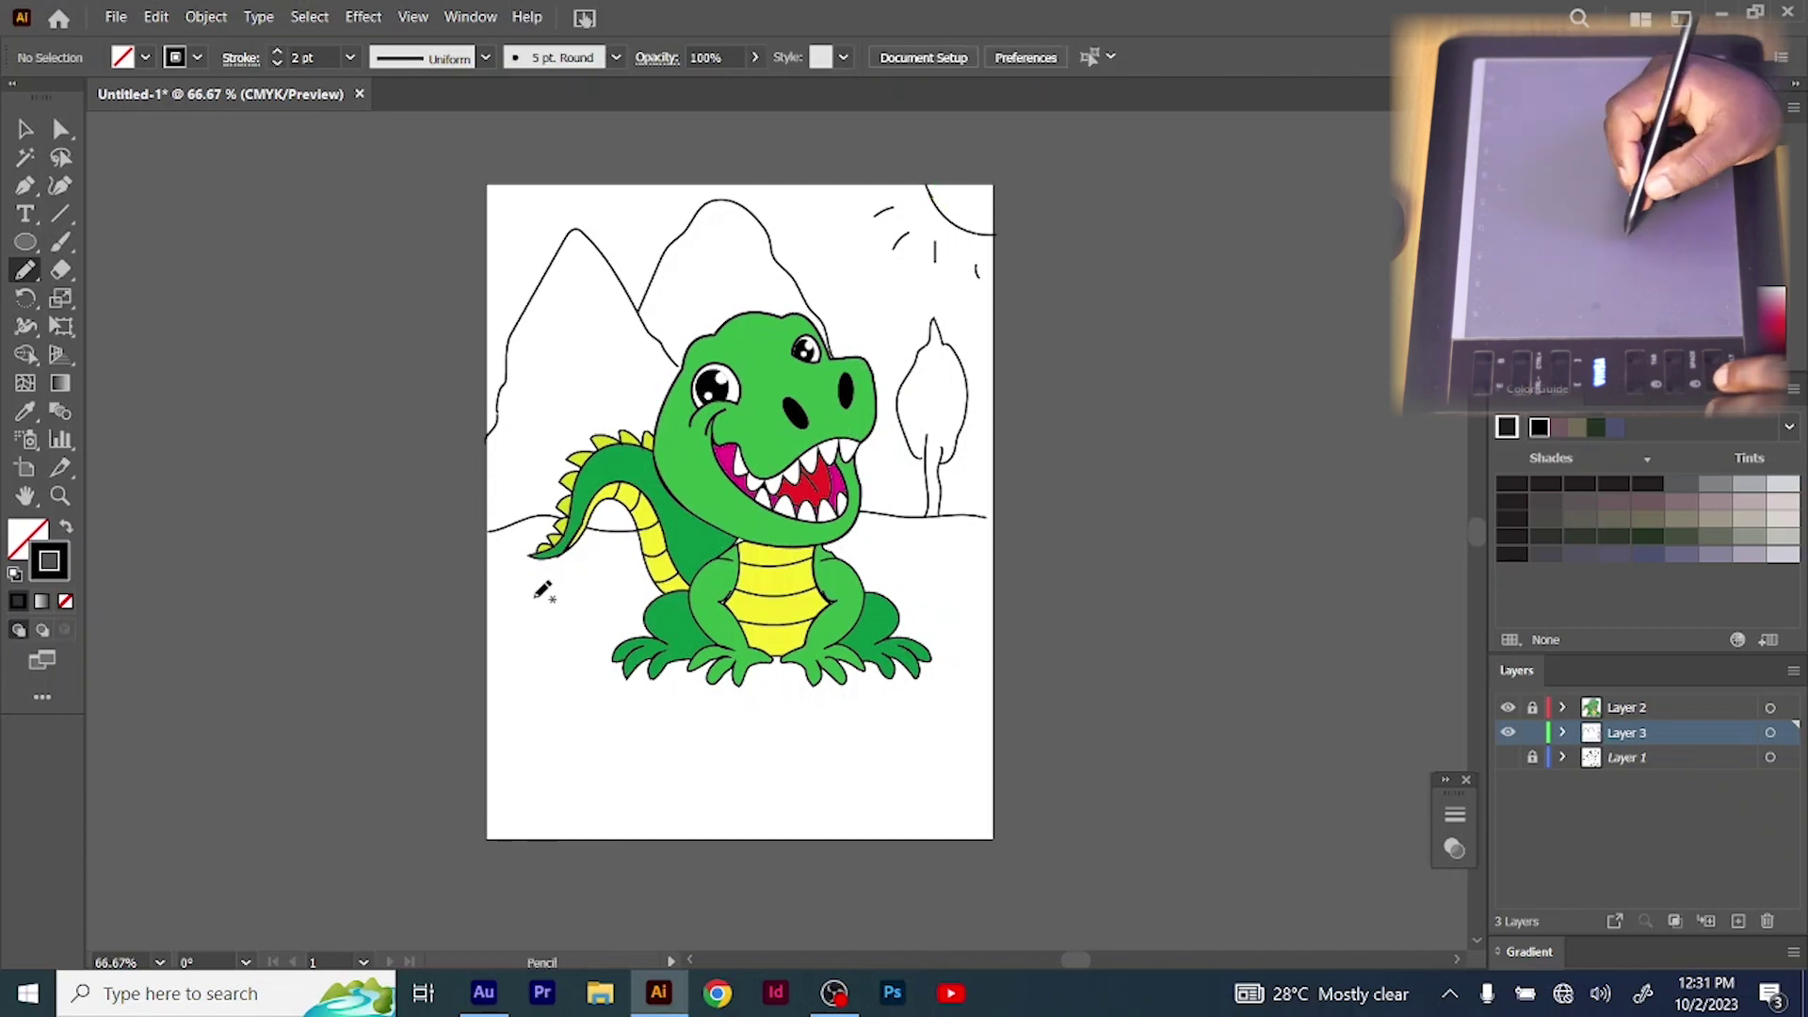
{"action": "left_click_drag", "start_coordinate": [598, 573], "coordinate": [611, 563]}
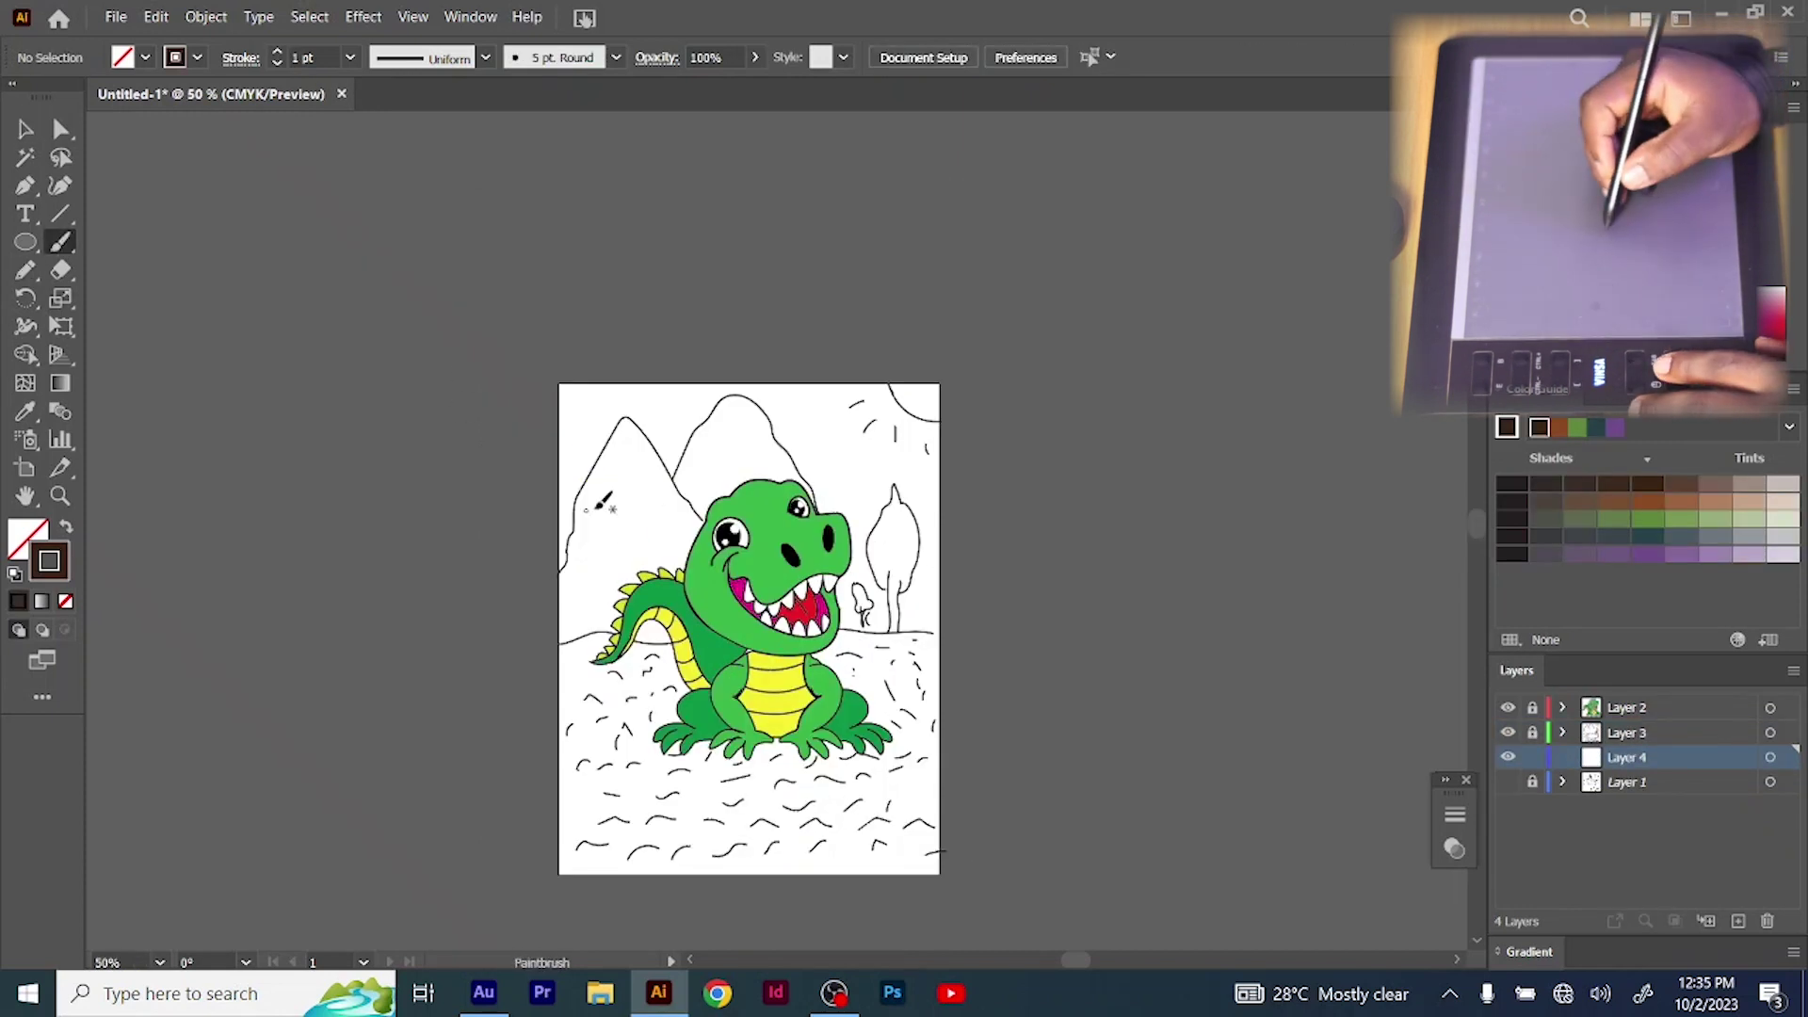
Paint the left mountain dark brown with Paintbrush strokes on Layer 4
{"action": "left_click_drag", "start_coordinate": [584, 516], "coordinate": [569, 577]}
{"action": "key", "text": "ctrl+1"}
{"action": "left_click_drag", "start_coordinate": [395, 445], "coordinate": [380, 527]}
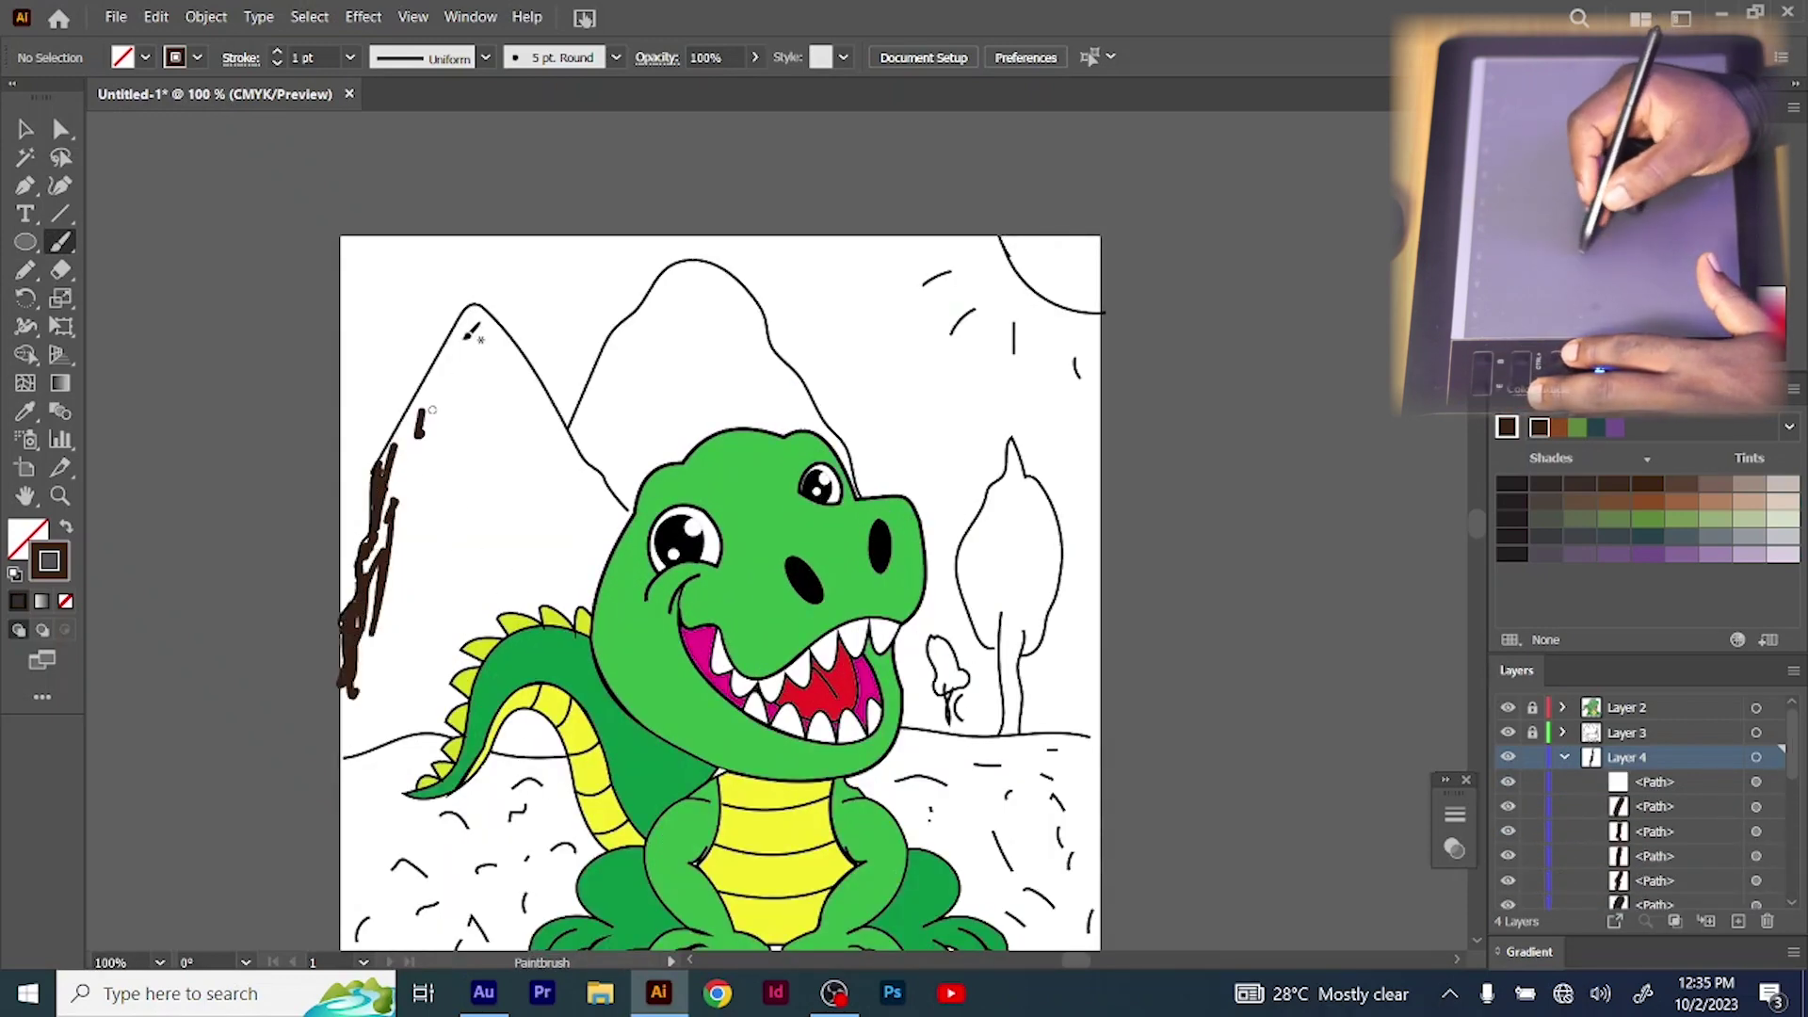
{"action": "left_click_drag", "start_coordinate": [399, 514], "coordinate": [386, 546]}
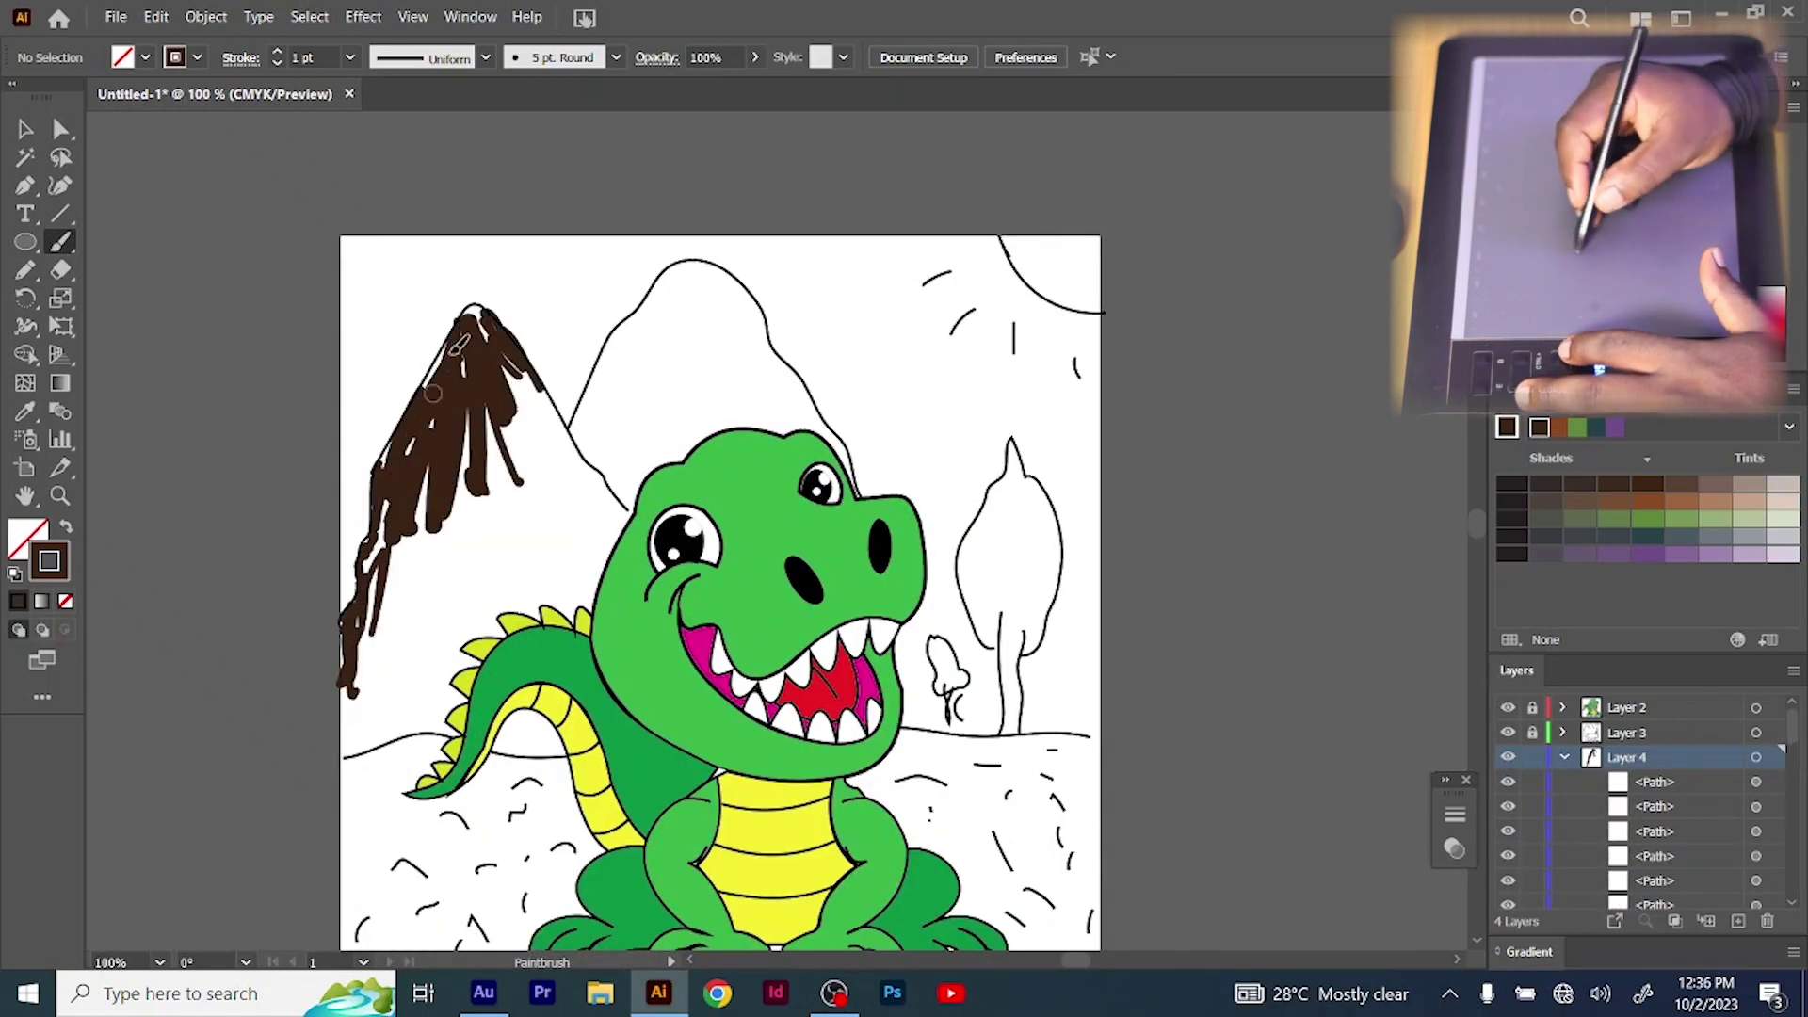
{"action": "left_click_drag", "start_coordinate": [469, 330], "coordinate": [424, 400]}
{"action": "left_click_drag", "start_coordinate": [506, 356], "coordinate": [570, 456]}
{"action": "left_click_drag", "start_coordinate": [571, 456], "coordinate": [620, 510]}
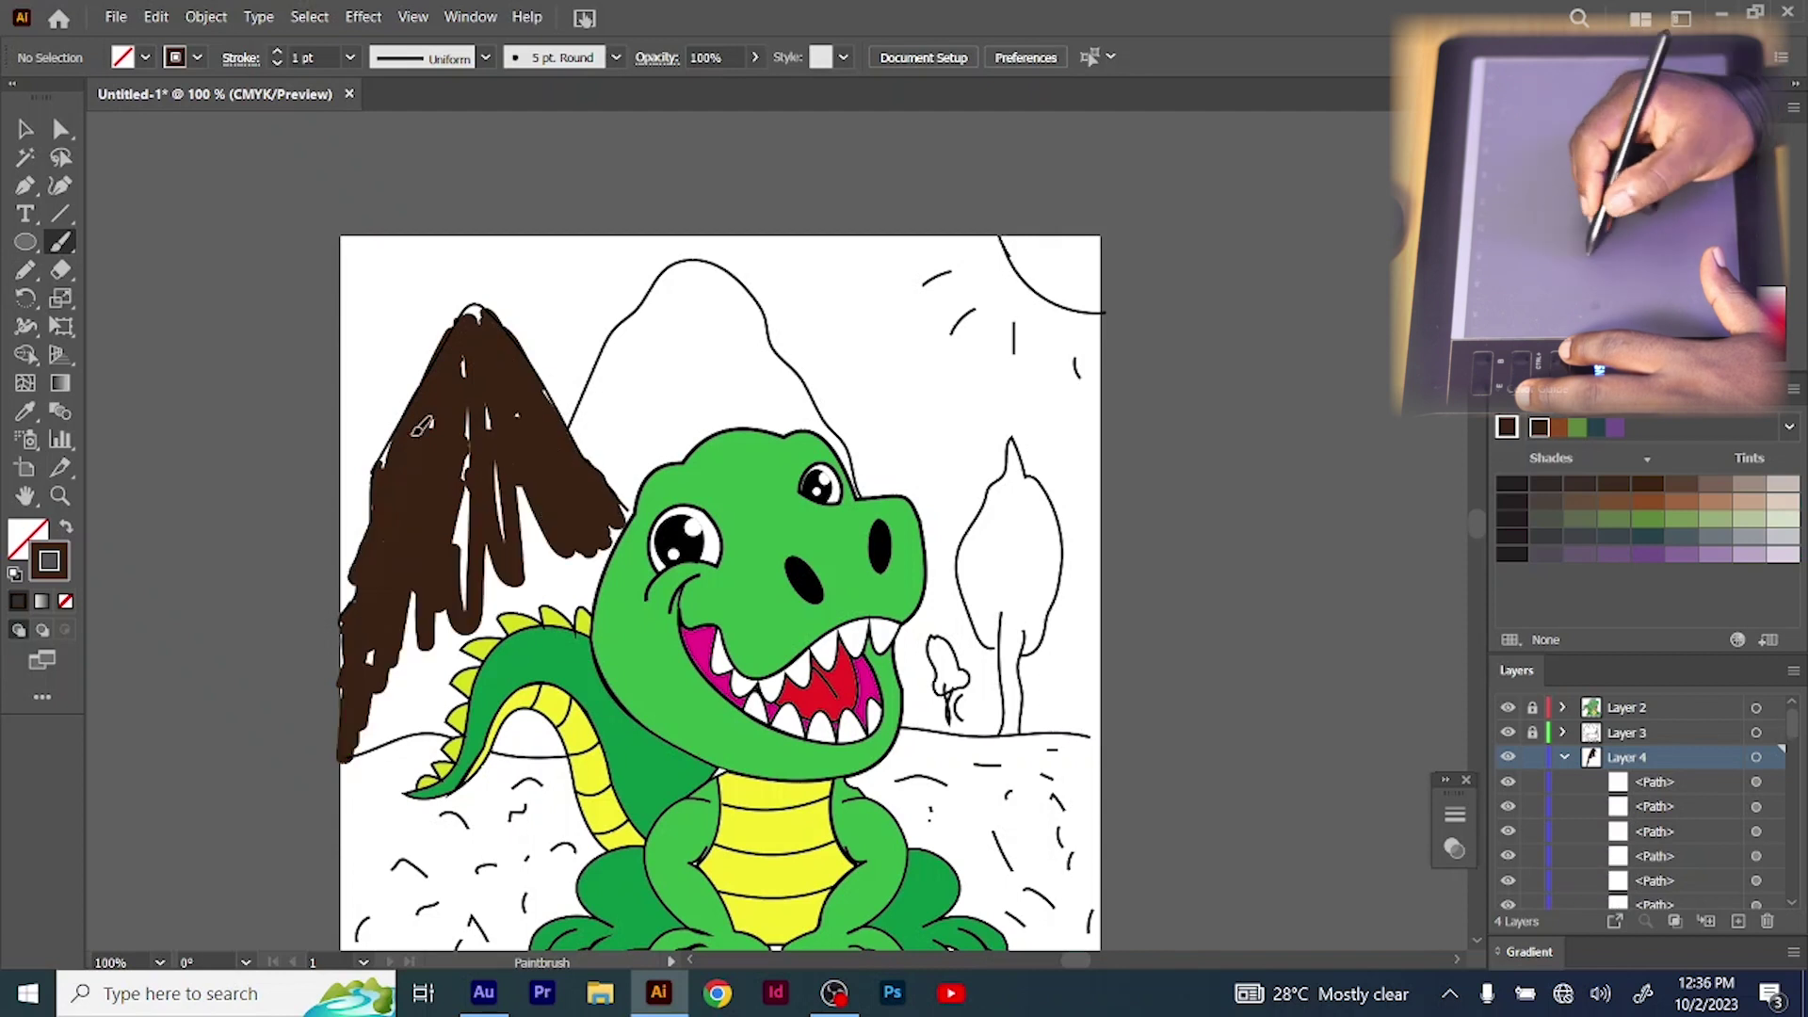
{"action": "left_click_drag", "start_coordinate": [379, 722], "coordinate": [358, 765]}
{"action": "left_click_drag", "start_coordinate": [439, 621], "coordinate": [379, 768]}
Paint the second mountain, behind the alligator's head, in the same dark brown
{"action": "left_click_drag", "start_coordinate": [780, 377], "coordinate": [857, 475]}
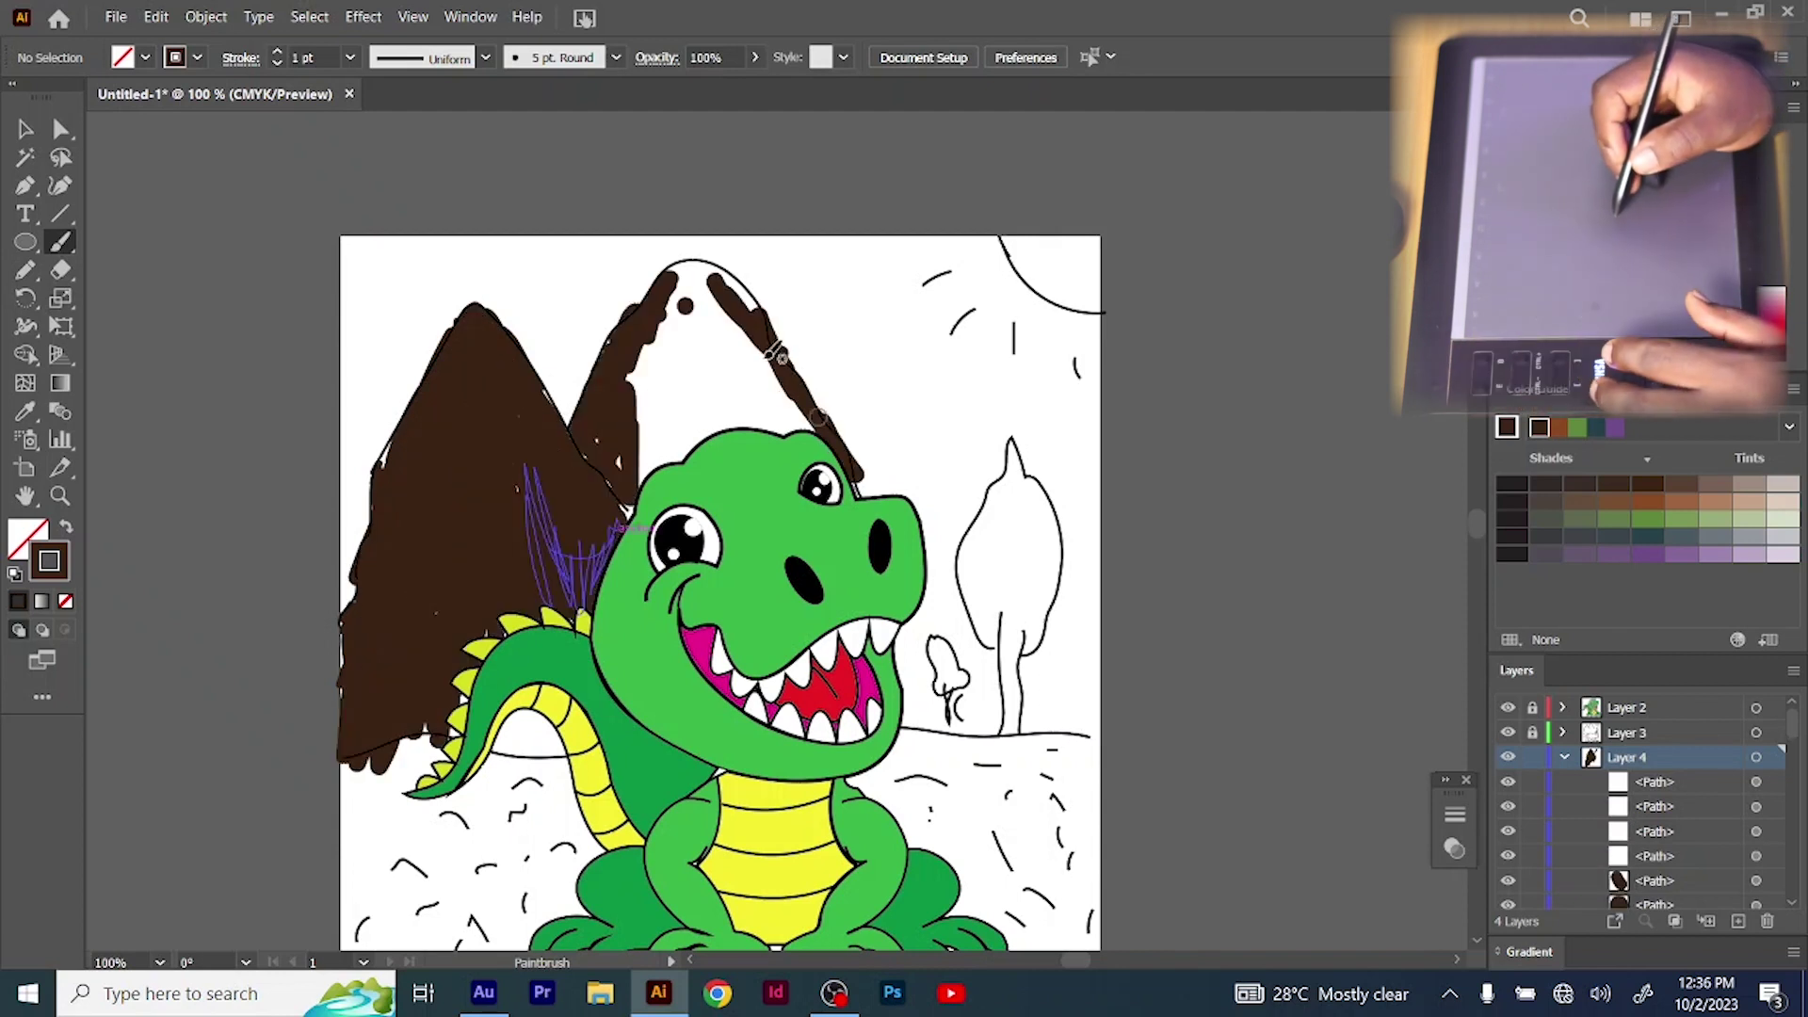
{"action": "mouse_move", "coordinate": [706, 283]}
{"action": "left_mouse_down"}
{"action": "mouse_move", "coordinate": [785, 394]}
{"action": "mouse_move", "coordinate": [720, 273]}
{"action": "left_mouse_up"}
{"action": "mouse_move", "coordinate": [637, 358]}
{"action": "left_mouse_down"}
{"action": "mouse_move", "coordinate": [650, 440]}
{"action": "mouse_move", "coordinate": [716, 415]}
{"action": "left_mouse_up"}
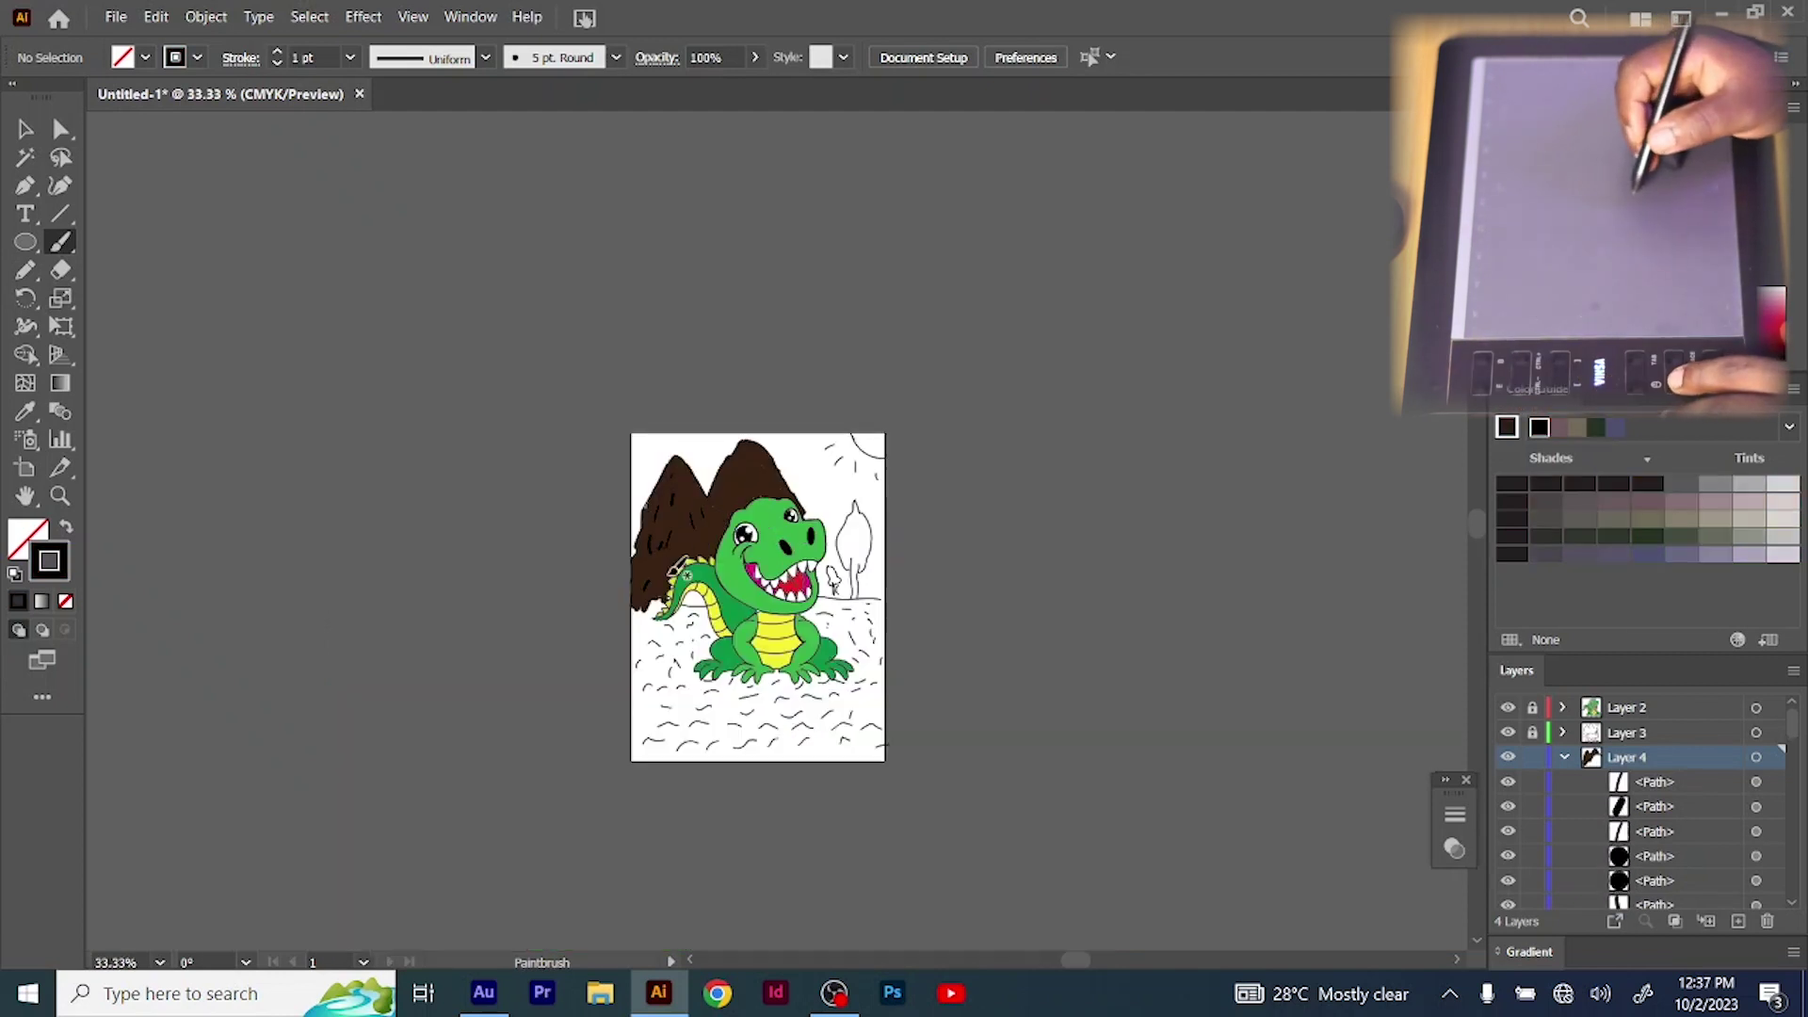
Add short black brush strokes as rock texture over both brown mountains
{"action": "left_click_drag", "start_coordinate": [653, 563], "coordinate": [647, 578]}
{"action": "left_click_drag", "start_coordinate": [672, 513], "coordinate": [666, 529]}
{"action": "left_click_drag", "start_coordinate": [742, 449], "coordinate": [721, 498]}
Paint the sun and its rays with the orange C=0 M=50 Y=100 K=0 brush stroke
{"action": "left_click", "coordinate": [197, 57]}
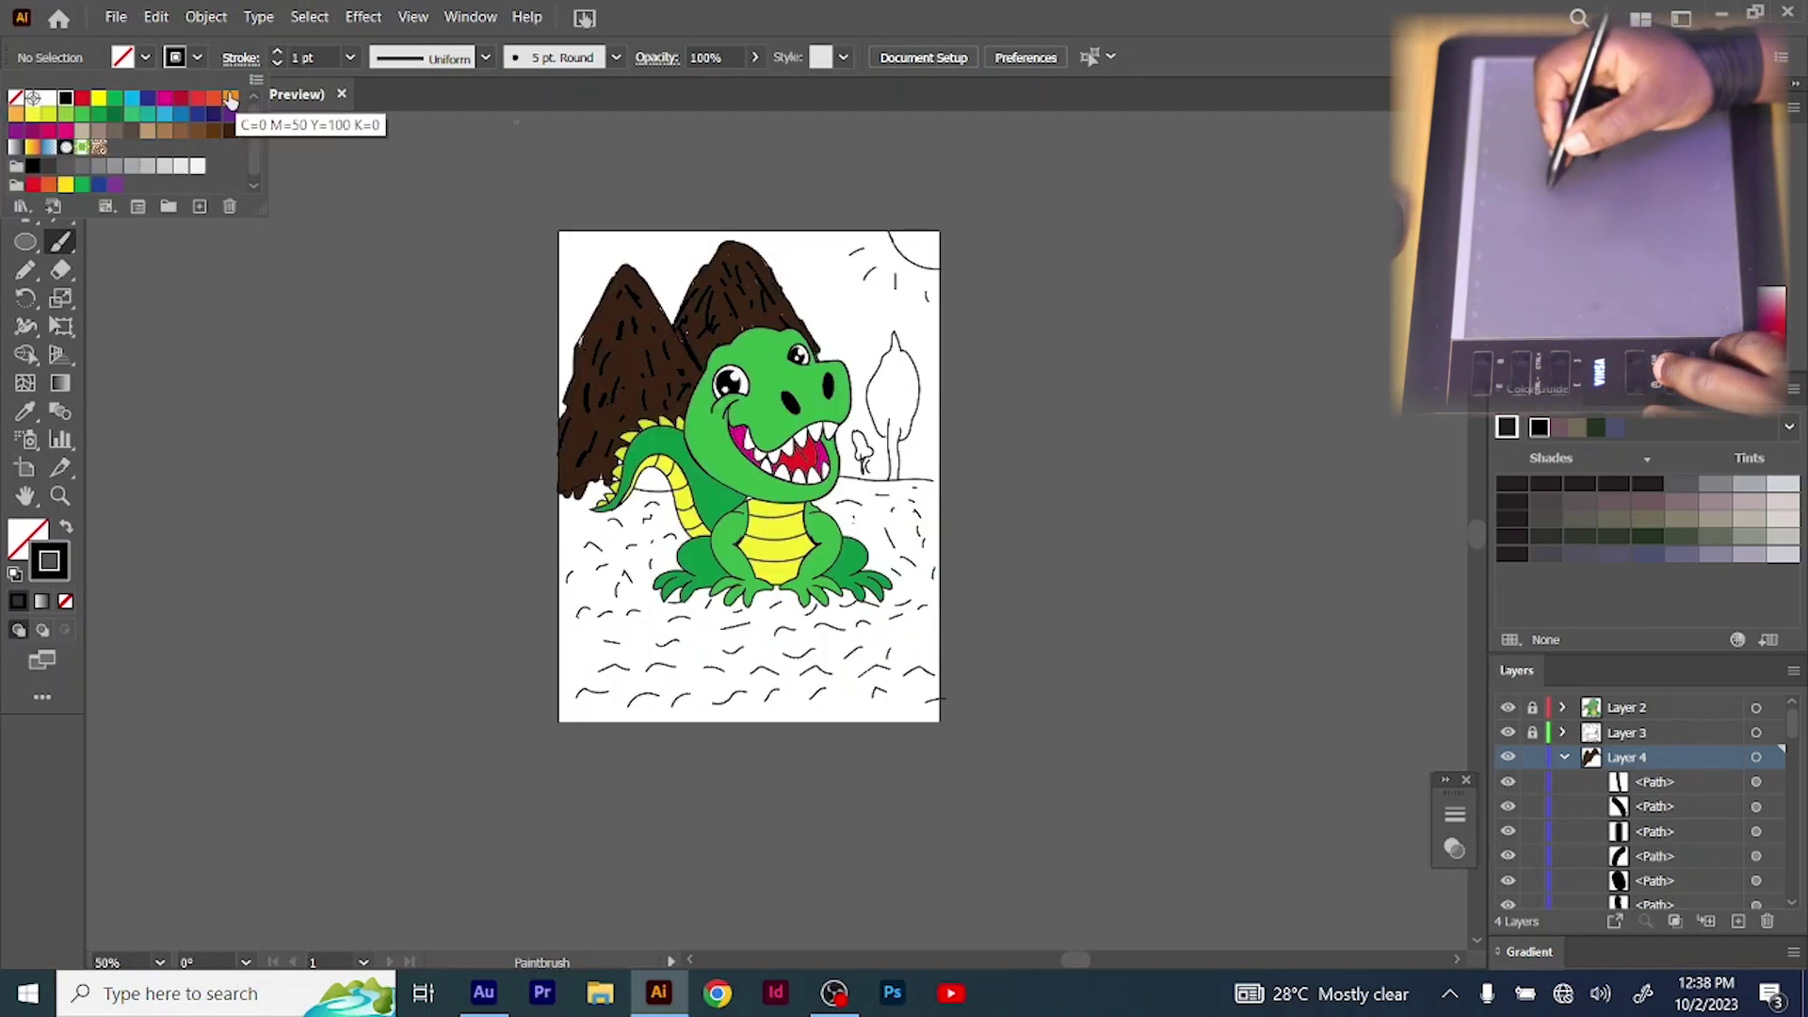
{"action": "left_click", "coordinate": [232, 103]}
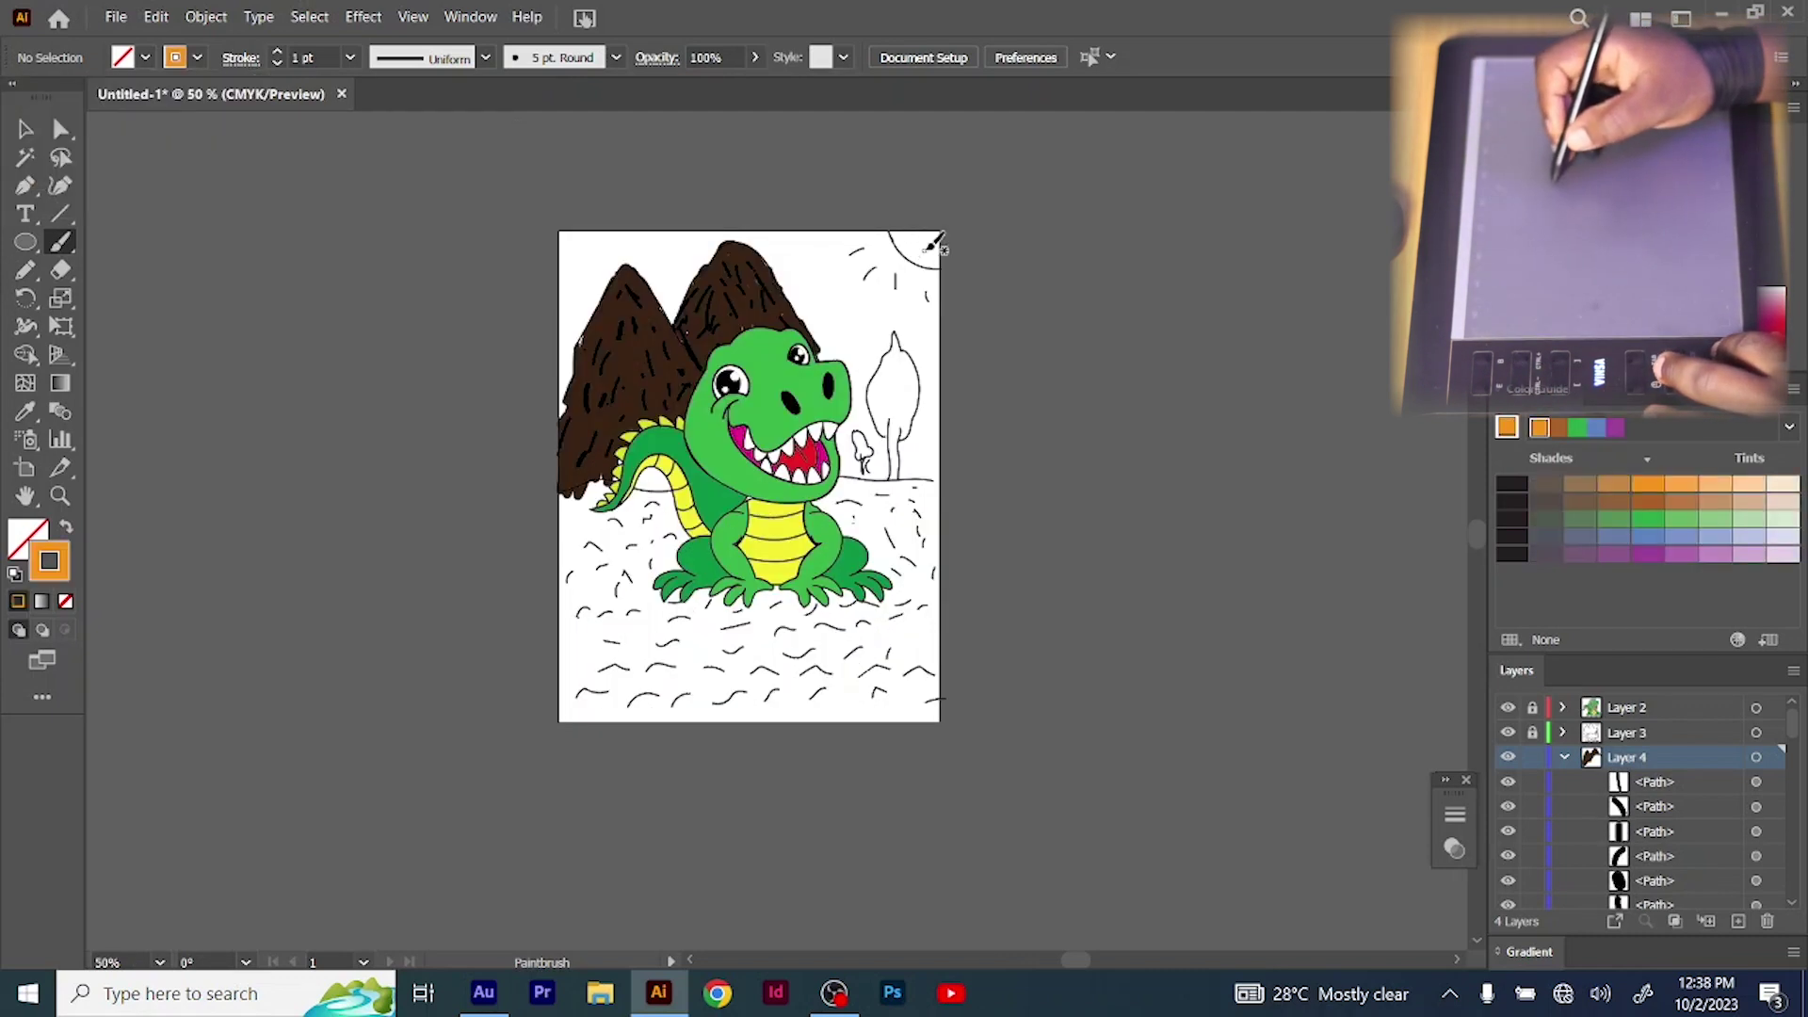
{"action": "left_click_drag", "start_coordinate": [914, 235], "coordinate": [927, 299]}
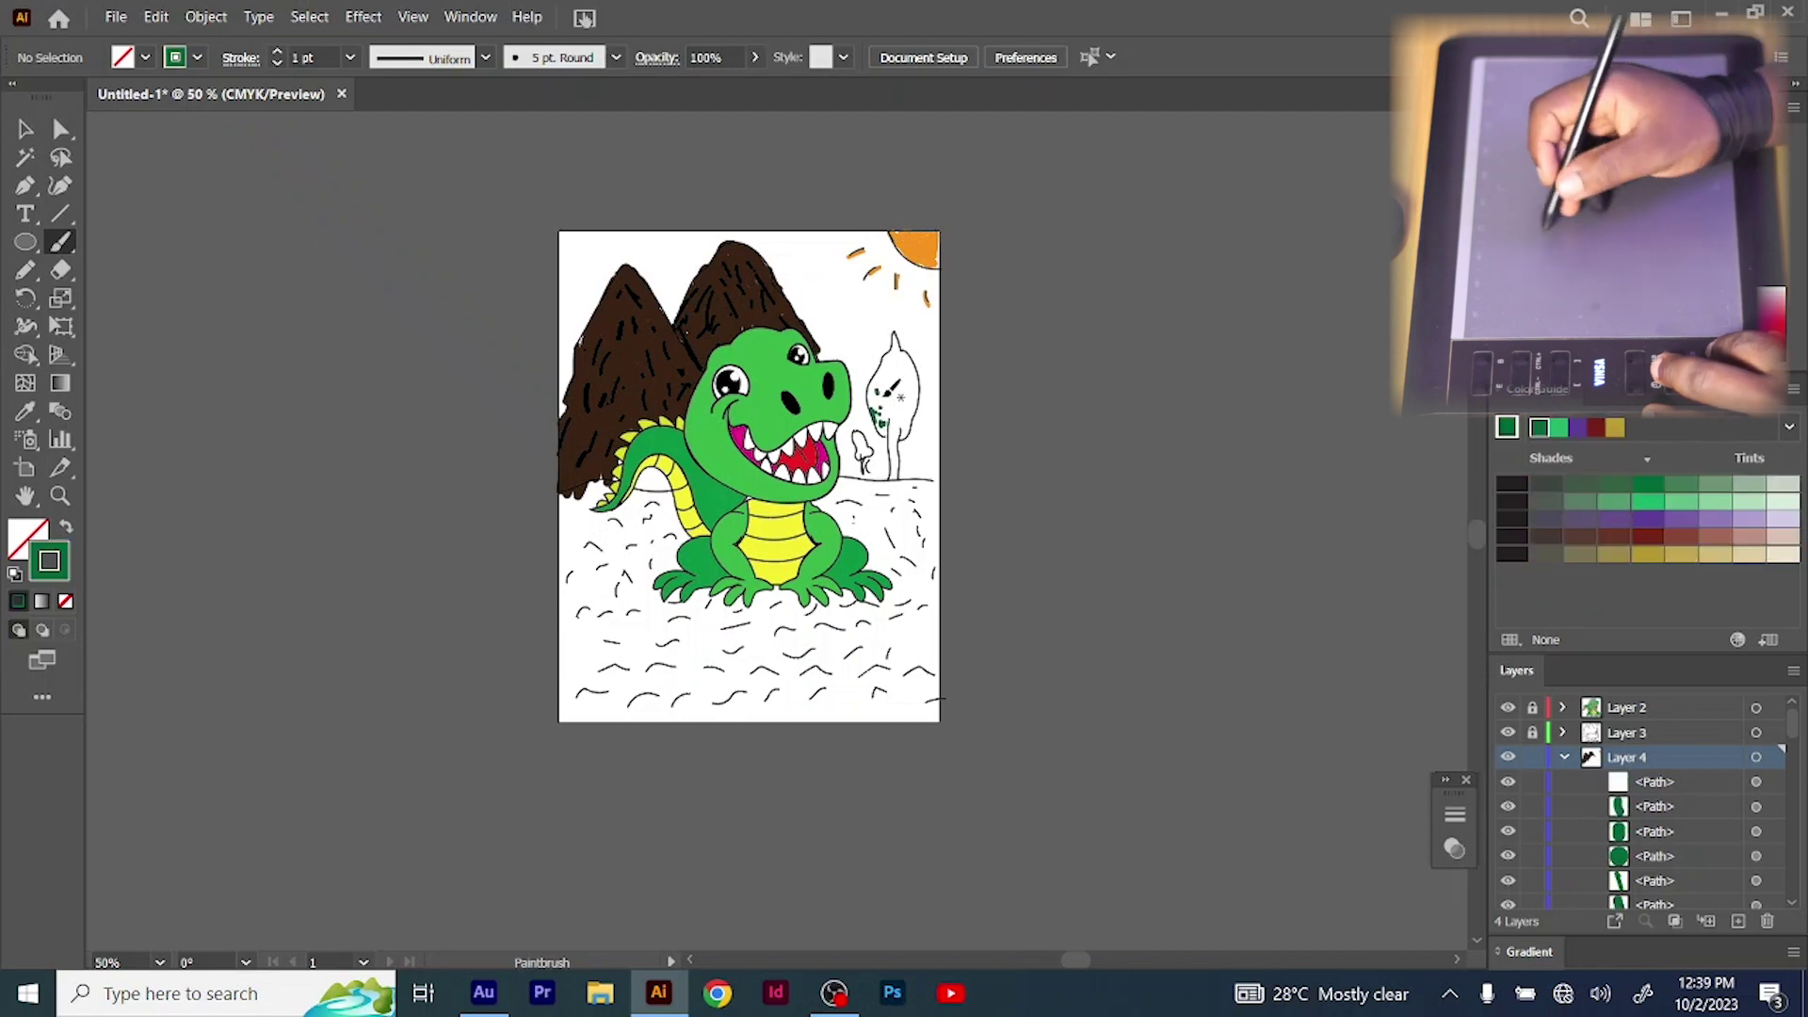
Paint dark green foliage strokes inside the crown of the larger tree
{"action": "left_click", "coordinate": [906, 348]}
{"action": "left_click_drag", "start_coordinate": [882, 404], "coordinate": [886, 396]}
{"action": "left_click_drag", "start_coordinate": [898, 369], "coordinate": [909, 405]}
{"action": "left_click_drag", "start_coordinate": [912, 401], "coordinate": [912, 379]}
{"action": "left_click_drag", "start_coordinate": [889, 407], "coordinate": [880, 399]}
{"action": "left_click_drag", "start_coordinate": [891, 388], "coordinate": [894, 384]}
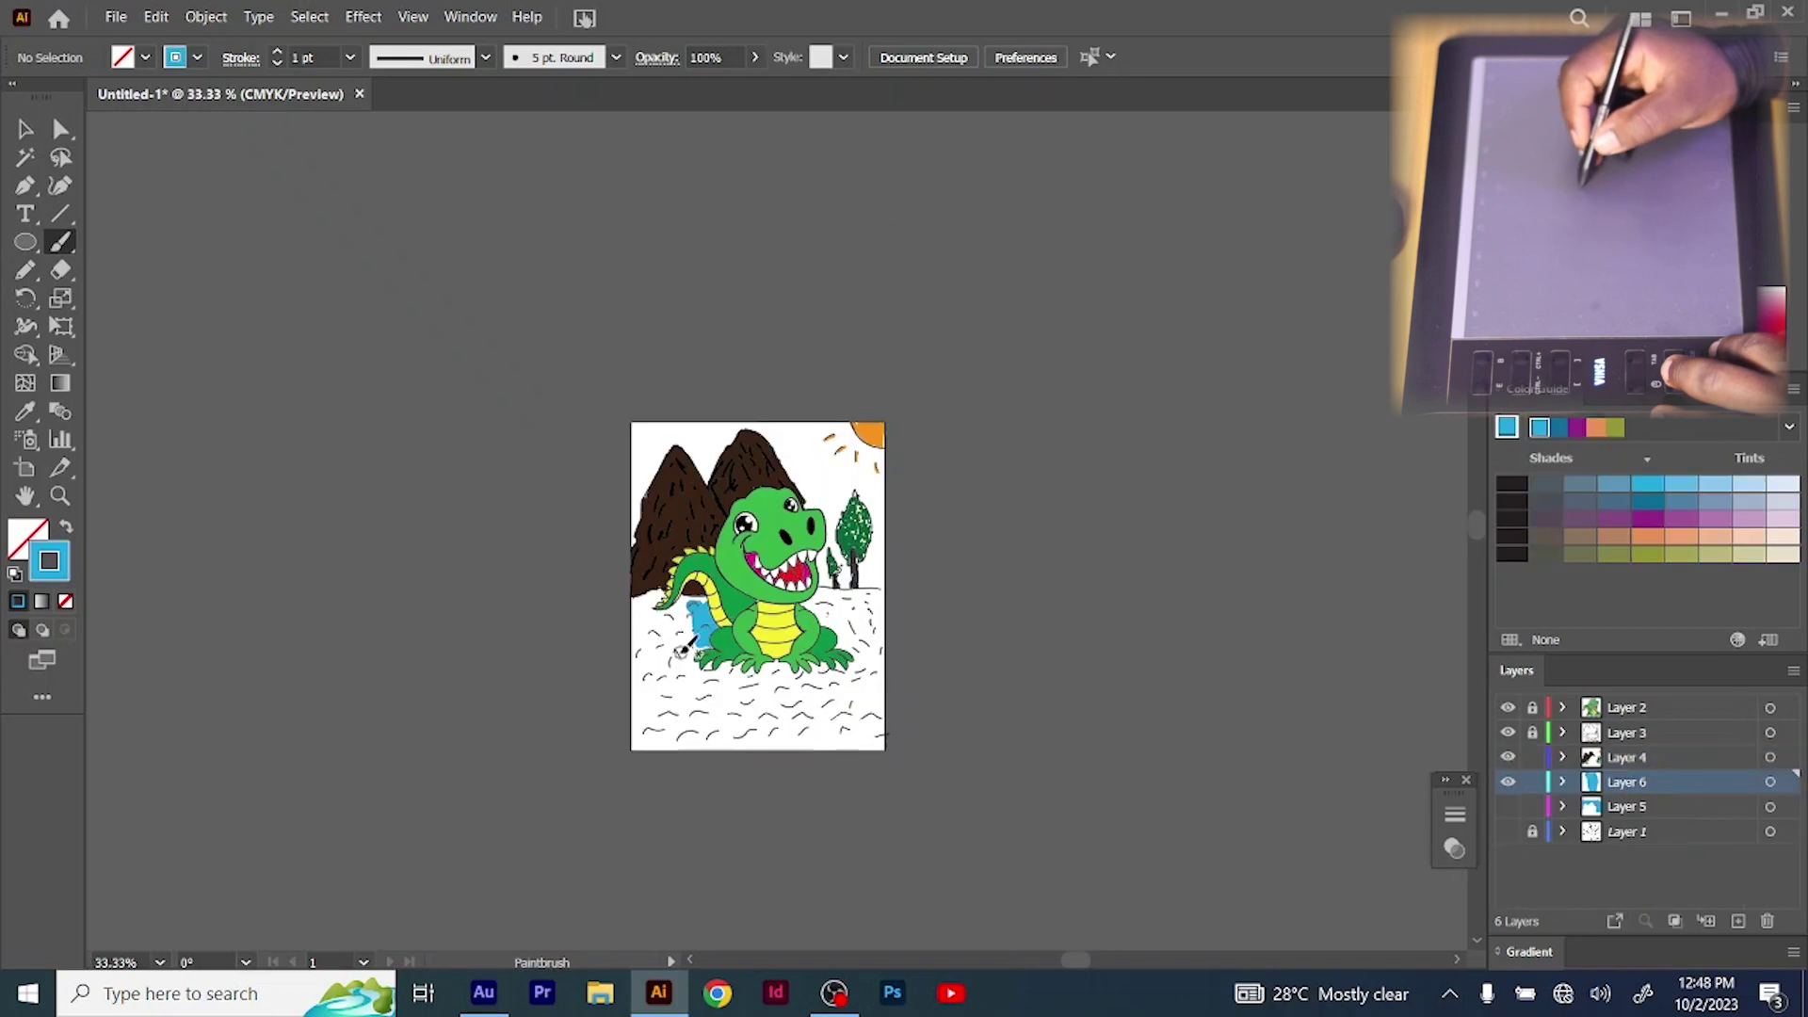
Paint the ground area below the horizon light blue on Layer 6, out to the page edges
{"action": "key", "text": "ctrl+plus"}
{"action": "key", "text": "ctrl+plus"}
{"action": "key", "text": "ctrl+plus"}
{"action": "scroll", "coordinate": [683, 650], "scroll_direction": "down", "scroll_amount": 5}
{"action": "mouse_move", "coordinate": [364, 432]}
{"action": "left_mouse_down"}
{"action": "mouse_move", "coordinate": [540, 430]}
{"action": "mouse_move", "coordinate": [361, 487]}
{"action": "mouse_move", "coordinate": [361, 738]}
{"action": "mouse_move", "coordinate": [415, 853]}
{"action": "mouse_move", "coordinate": [464, 852]}
{"action": "left_mouse_up"}
{"action": "left_click_drag", "start_coordinate": [1072, 394], "coordinate": [1083, 843]}
{"action": "left_click_drag", "start_coordinate": [443, 853], "coordinate": [1092, 855]}
{"action": "mouse_move", "coordinate": [1060, 401]}
{"action": "left_mouse_down"}
{"action": "mouse_move", "coordinate": [961, 410]}
{"action": "mouse_move", "coordinate": [1036, 782]}
{"action": "mouse_move", "coordinate": [525, 535]}
{"action": "mouse_move", "coordinate": [390, 659]}
{"action": "mouse_move", "coordinate": [575, 612]}
{"action": "mouse_move", "coordinate": [528, 744]}
{"action": "mouse_move", "coordinate": [1065, 812]}
{"action": "left_mouse_up"}
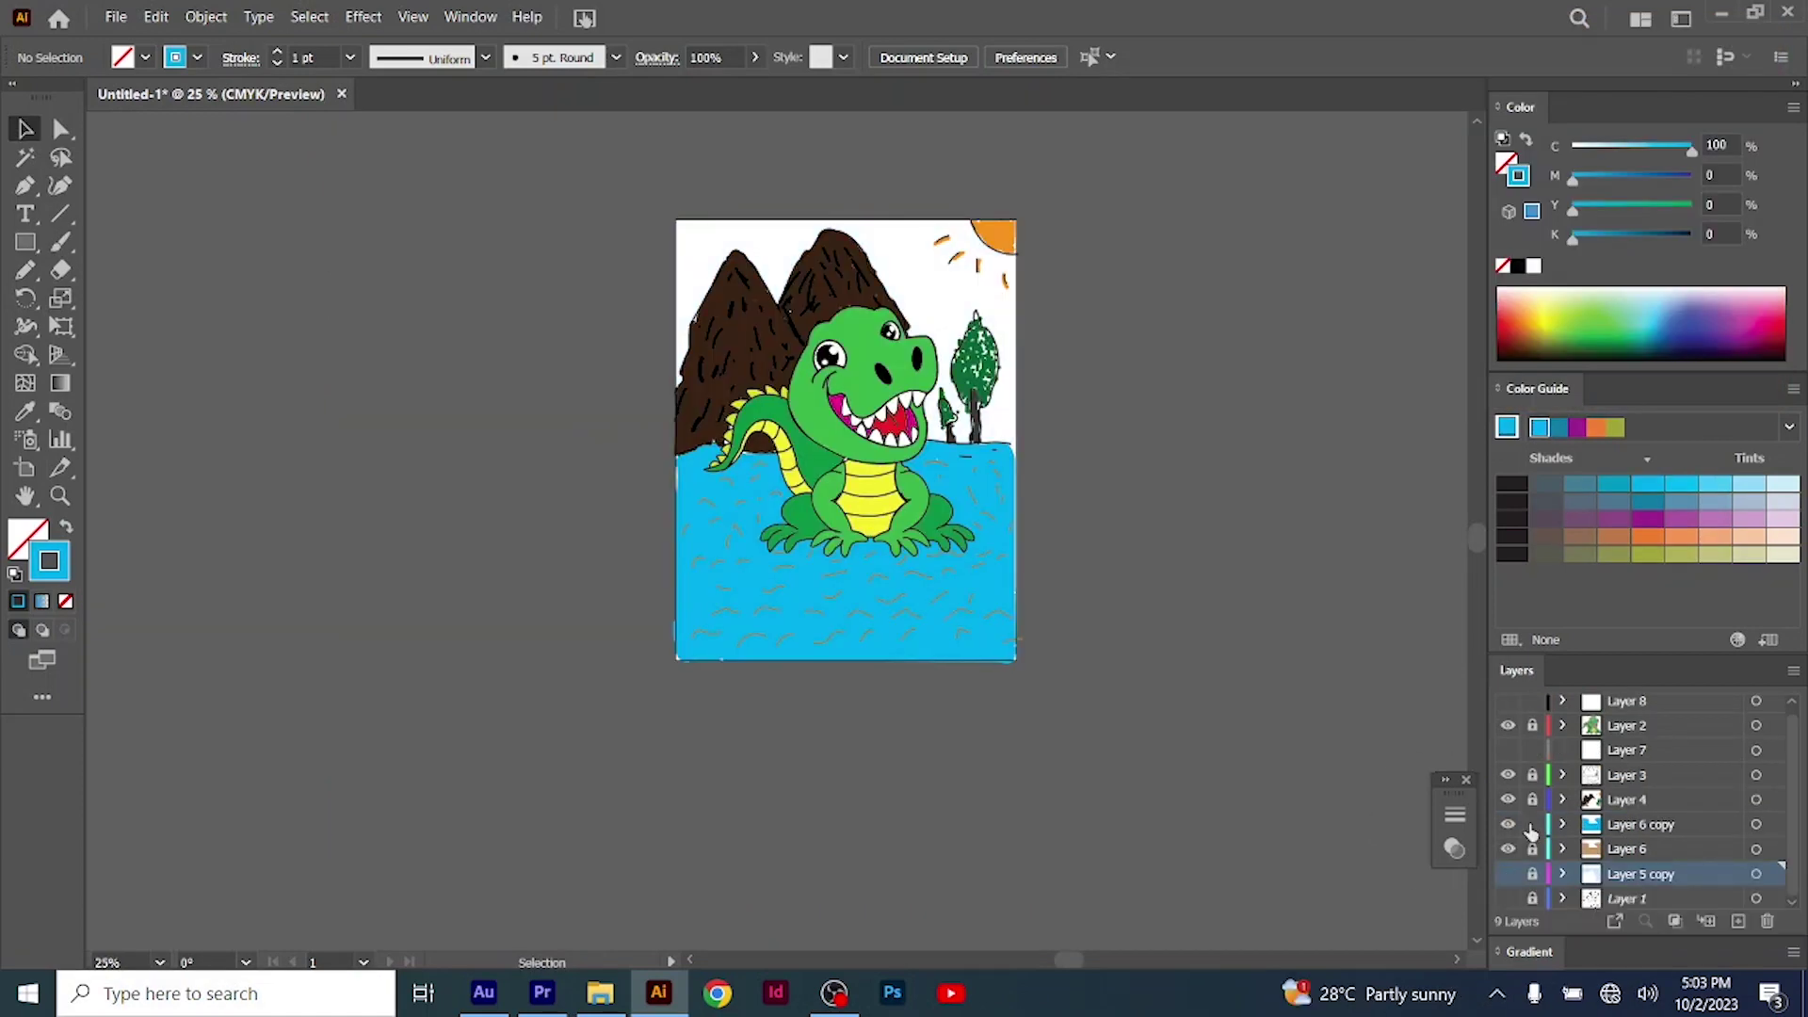
Hide the blue Layer 6 copy and show Layer 5 copy and Layer 8
{"action": "left_click", "coordinate": [1509, 825]}
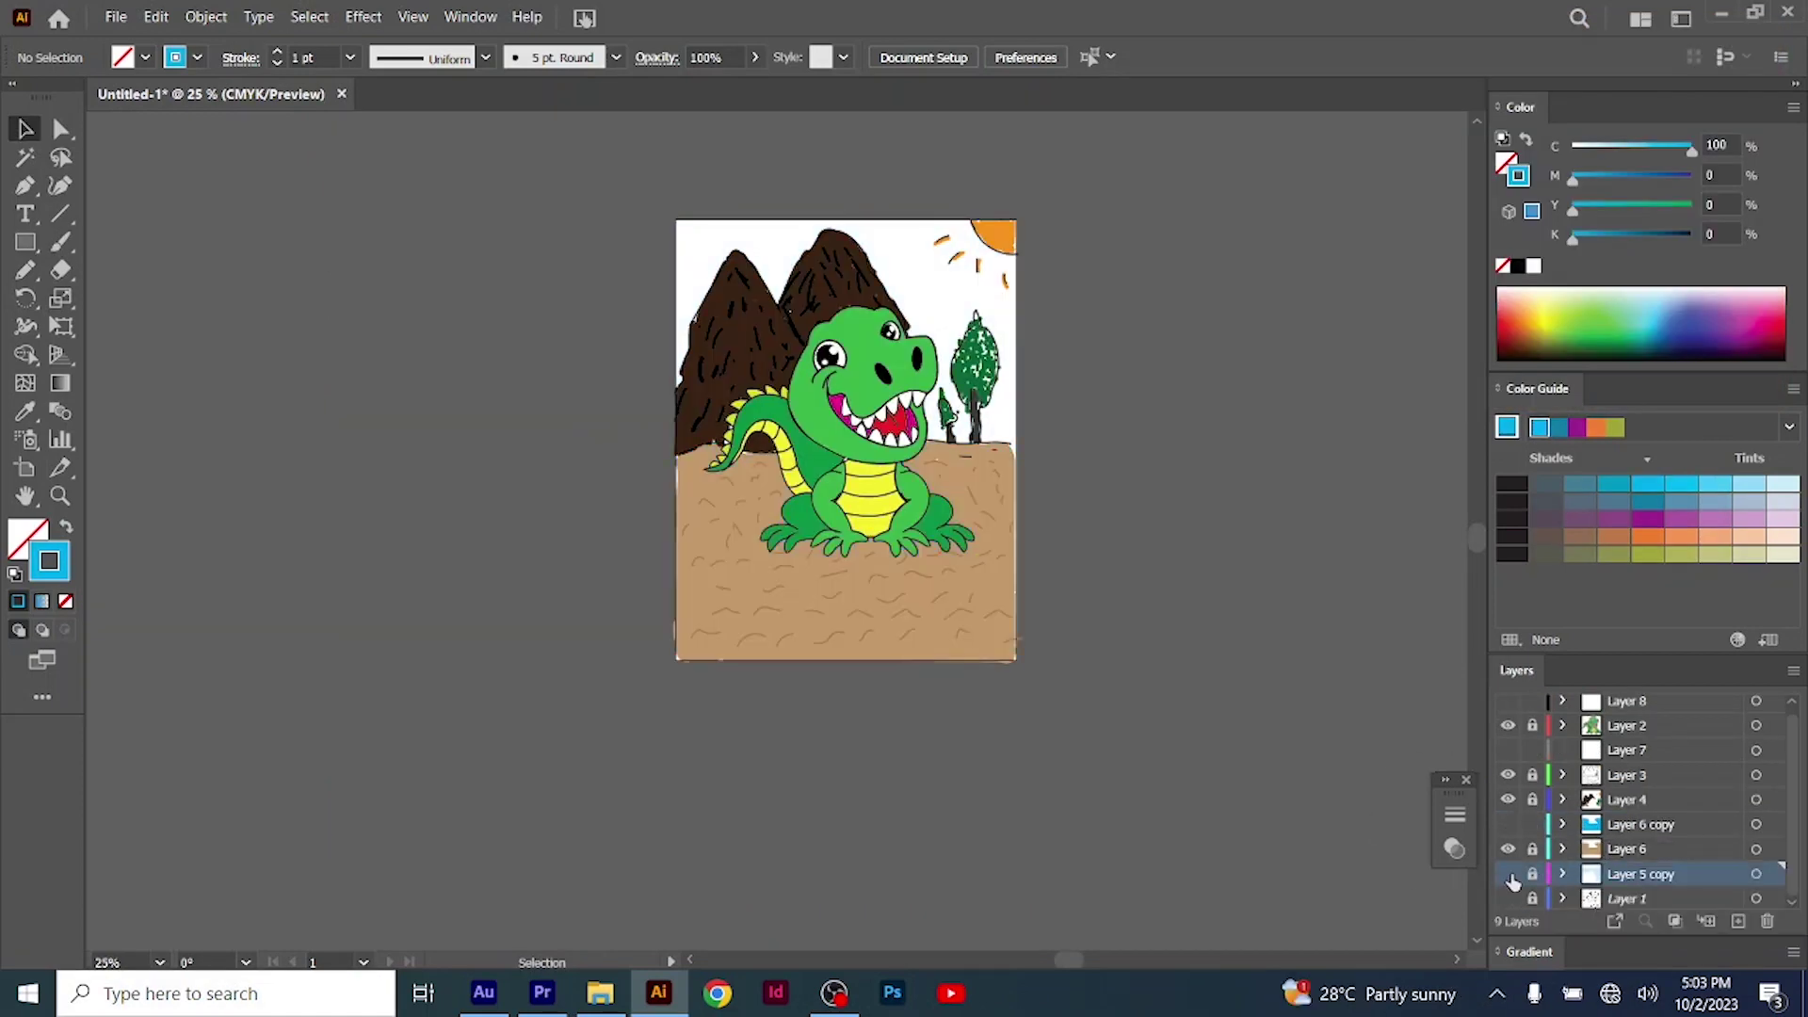
{"action": "left_click", "coordinate": [1508, 875]}
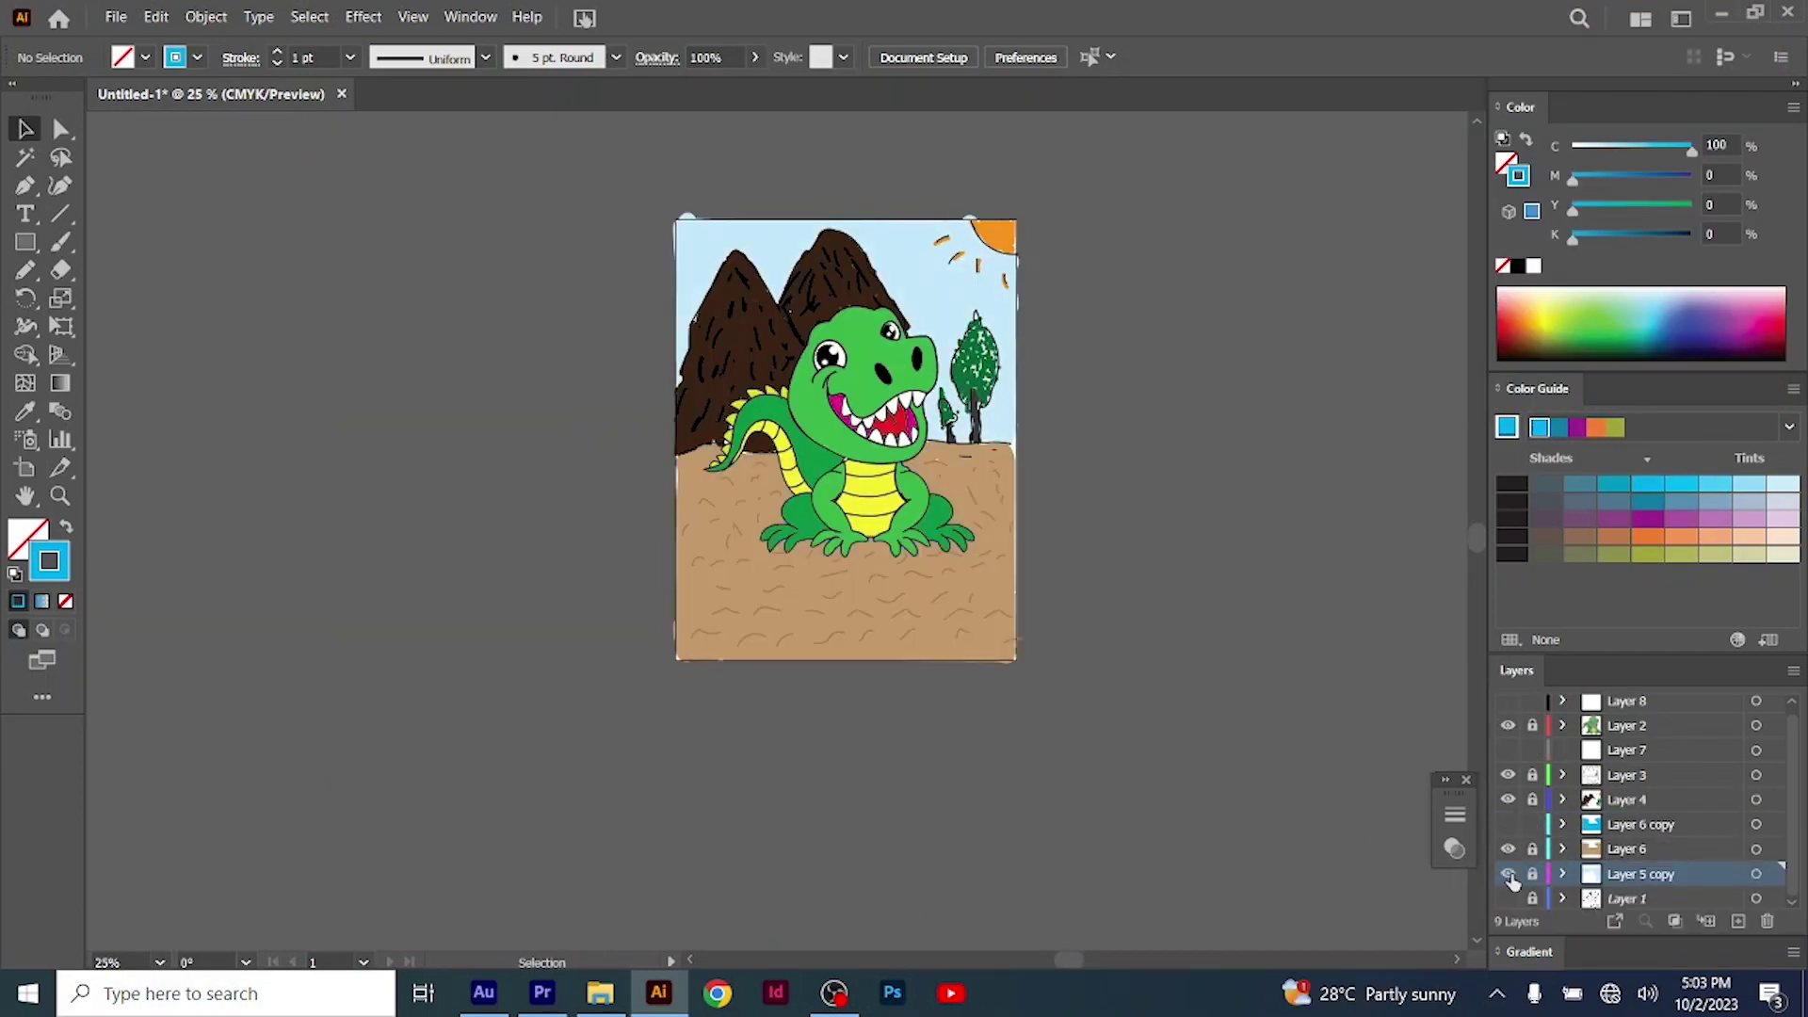
{"action": "left_click", "coordinate": [1509, 702]}
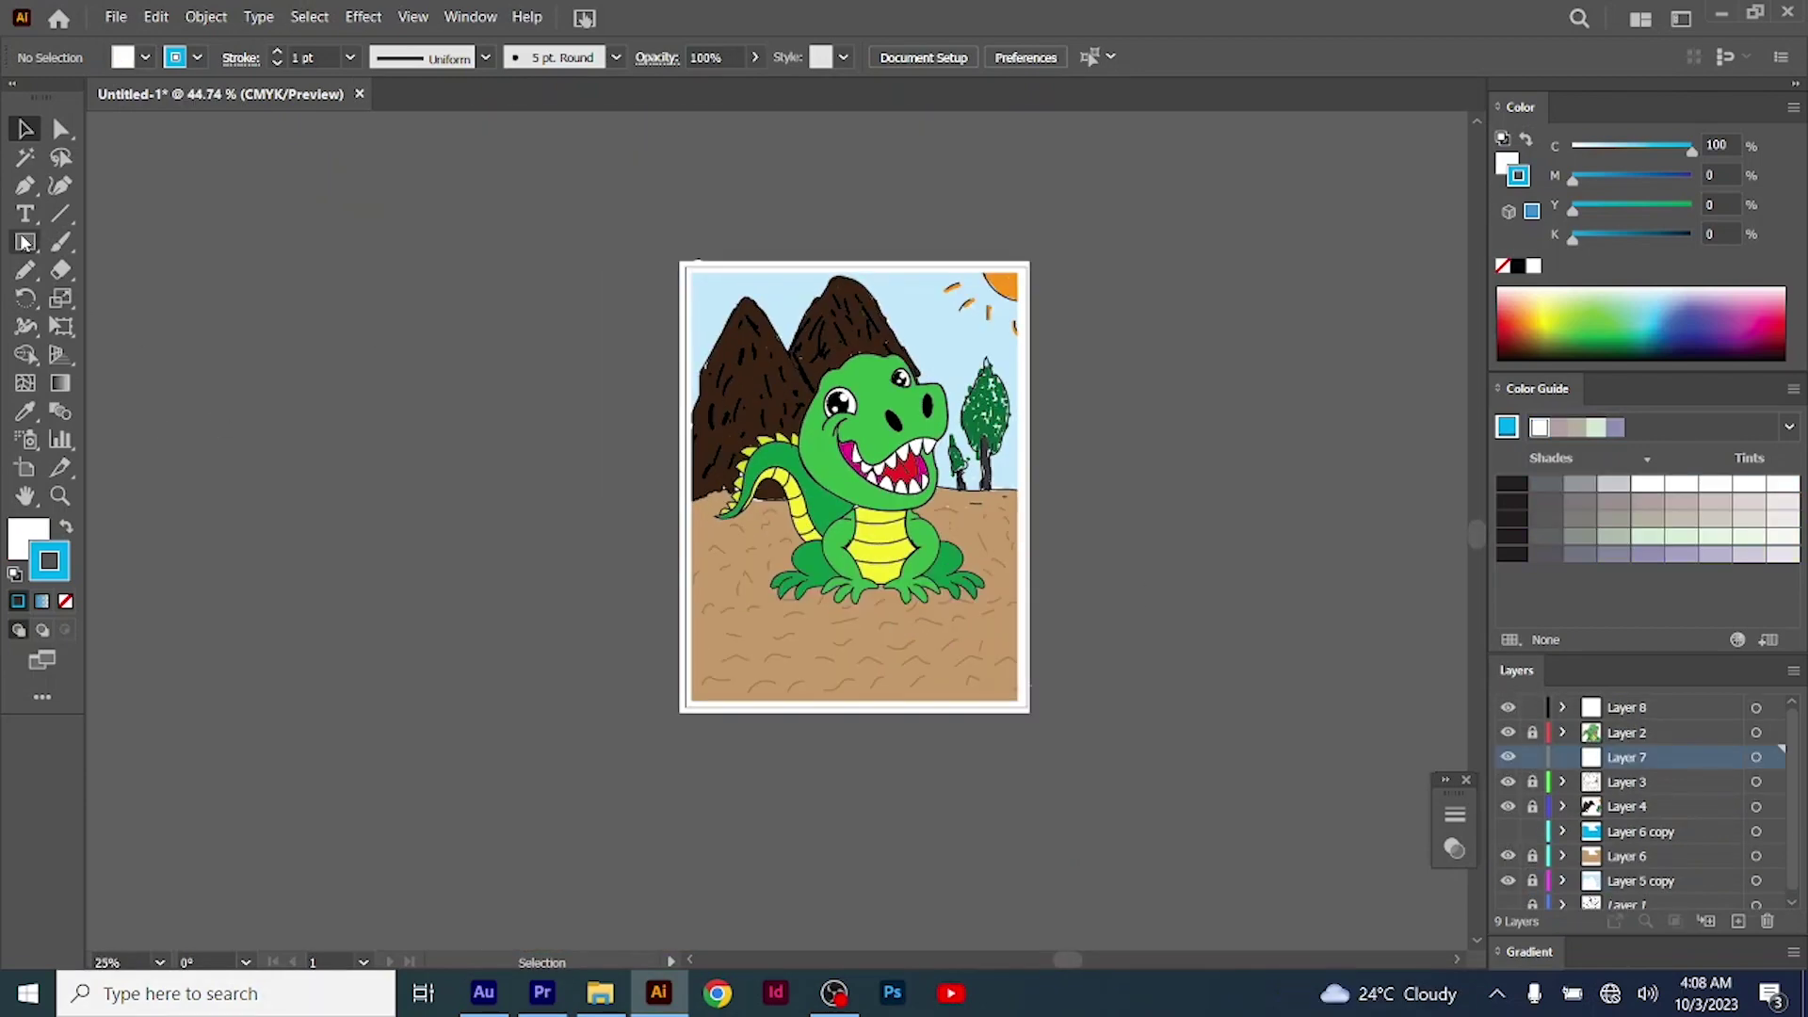
Draw a white-filled rectangle on Layer 7 as a caption band across the page, just below the alligator's feet
{"action": "mouse_move", "coordinate": [680, 595]}
{"action": "left_mouse_down"}
{"action": "mouse_move", "coordinate": [868, 653]}
{"action": "mouse_move", "coordinate": [1021, 668]}
{"action": "left_mouse_up"}
{"action": "key", "text": "v"}
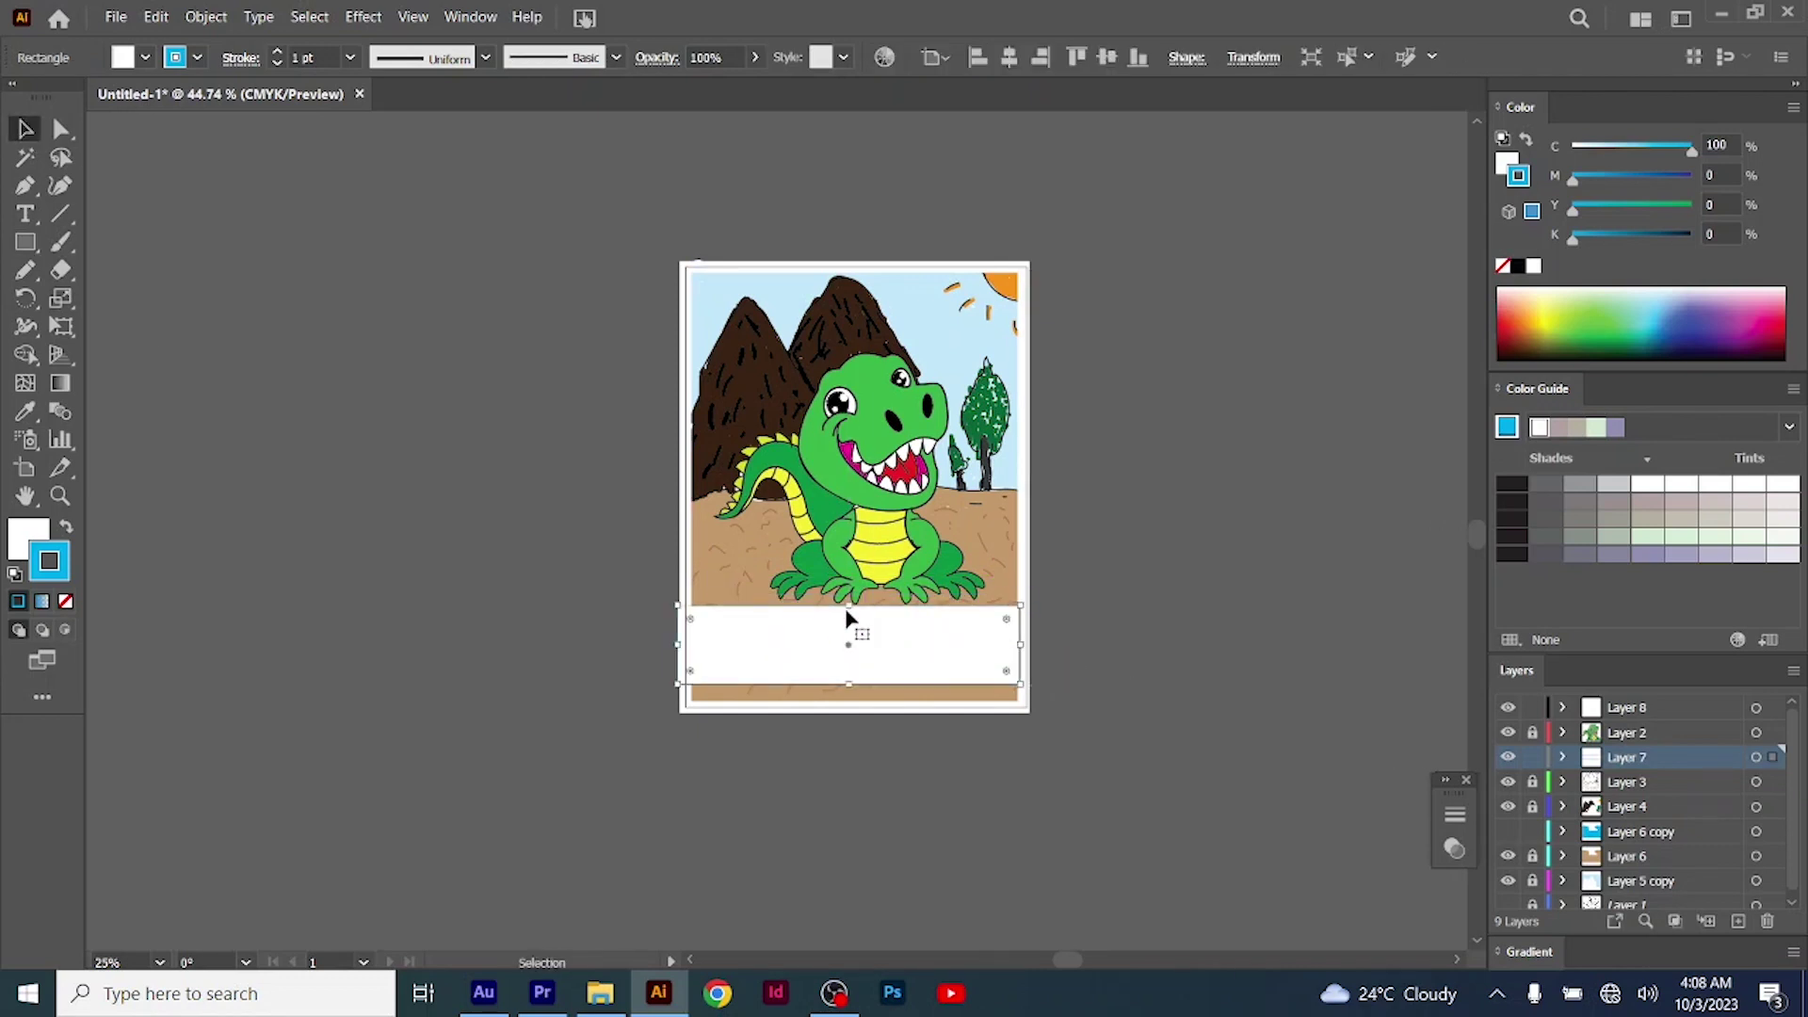
{"action": "left_click", "coordinate": [327, 342]}
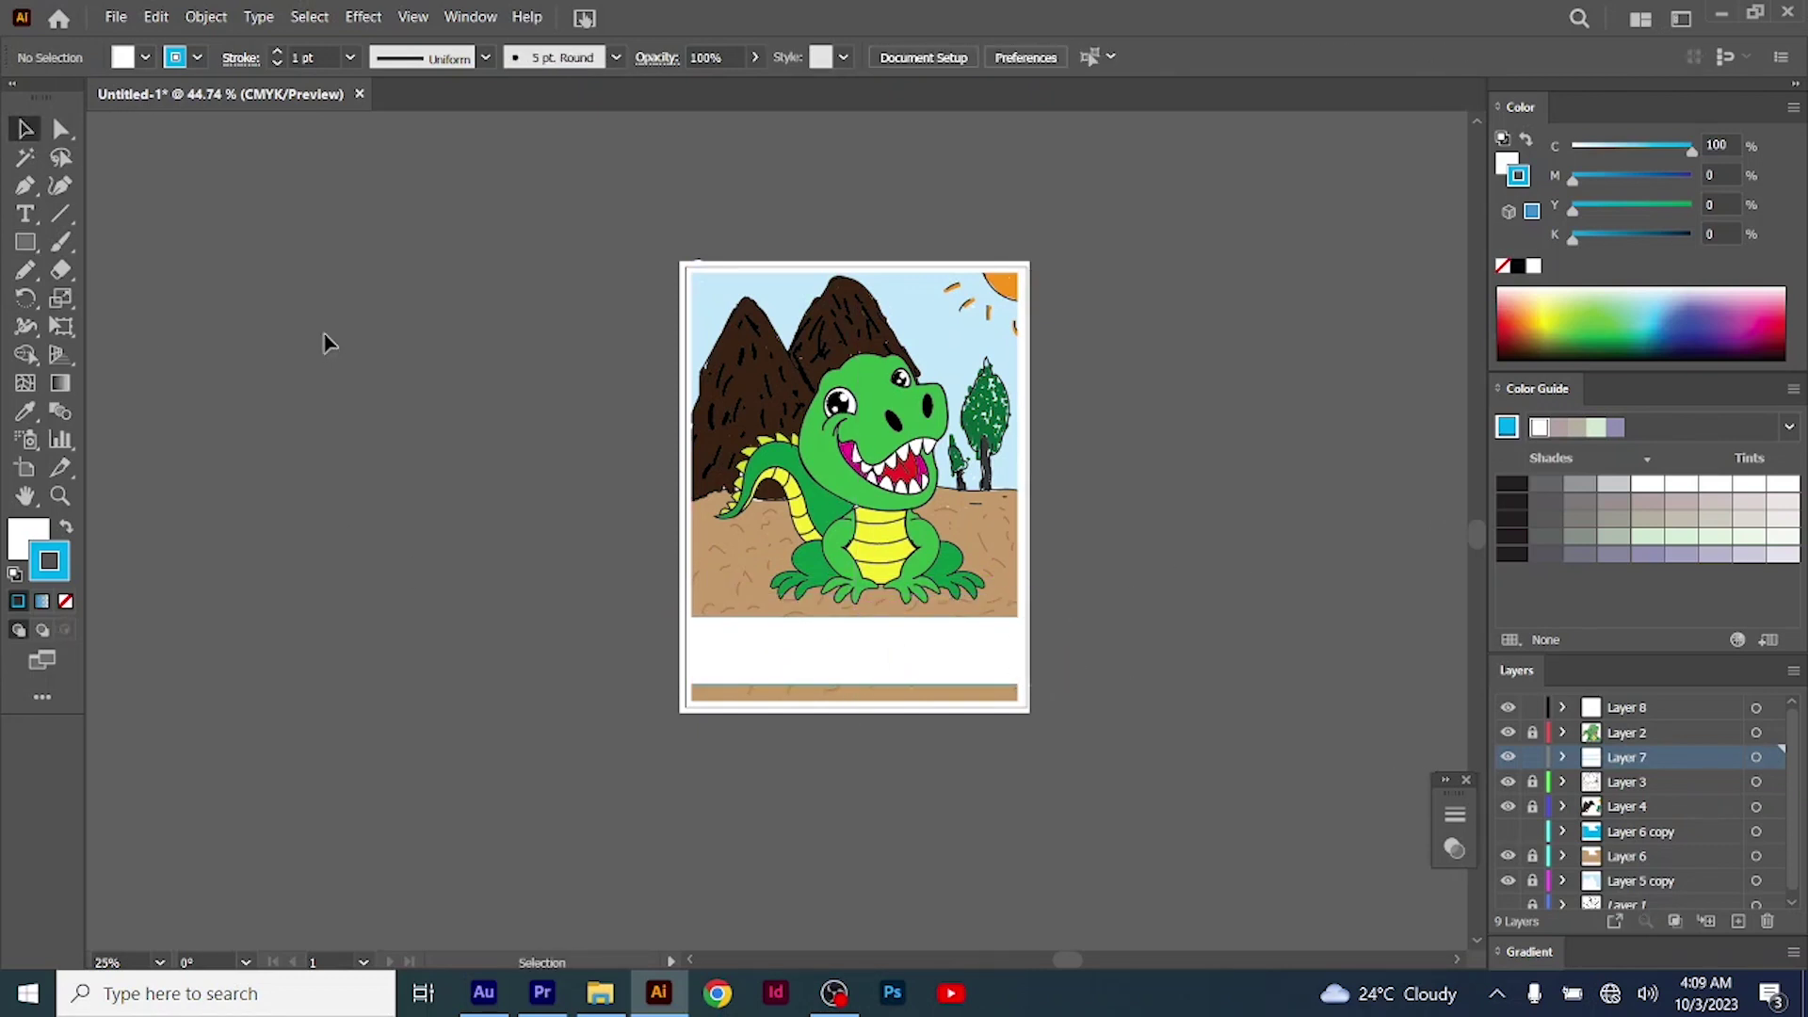
Add the text BE MY FRIEND at 72 pt over the white band on a new layer
{"action": "left_click", "coordinate": [26, 214]}
{"action": "key", "text": "ctrl+l"}
{"action": "left_click", "coordinate": [714, 644]}
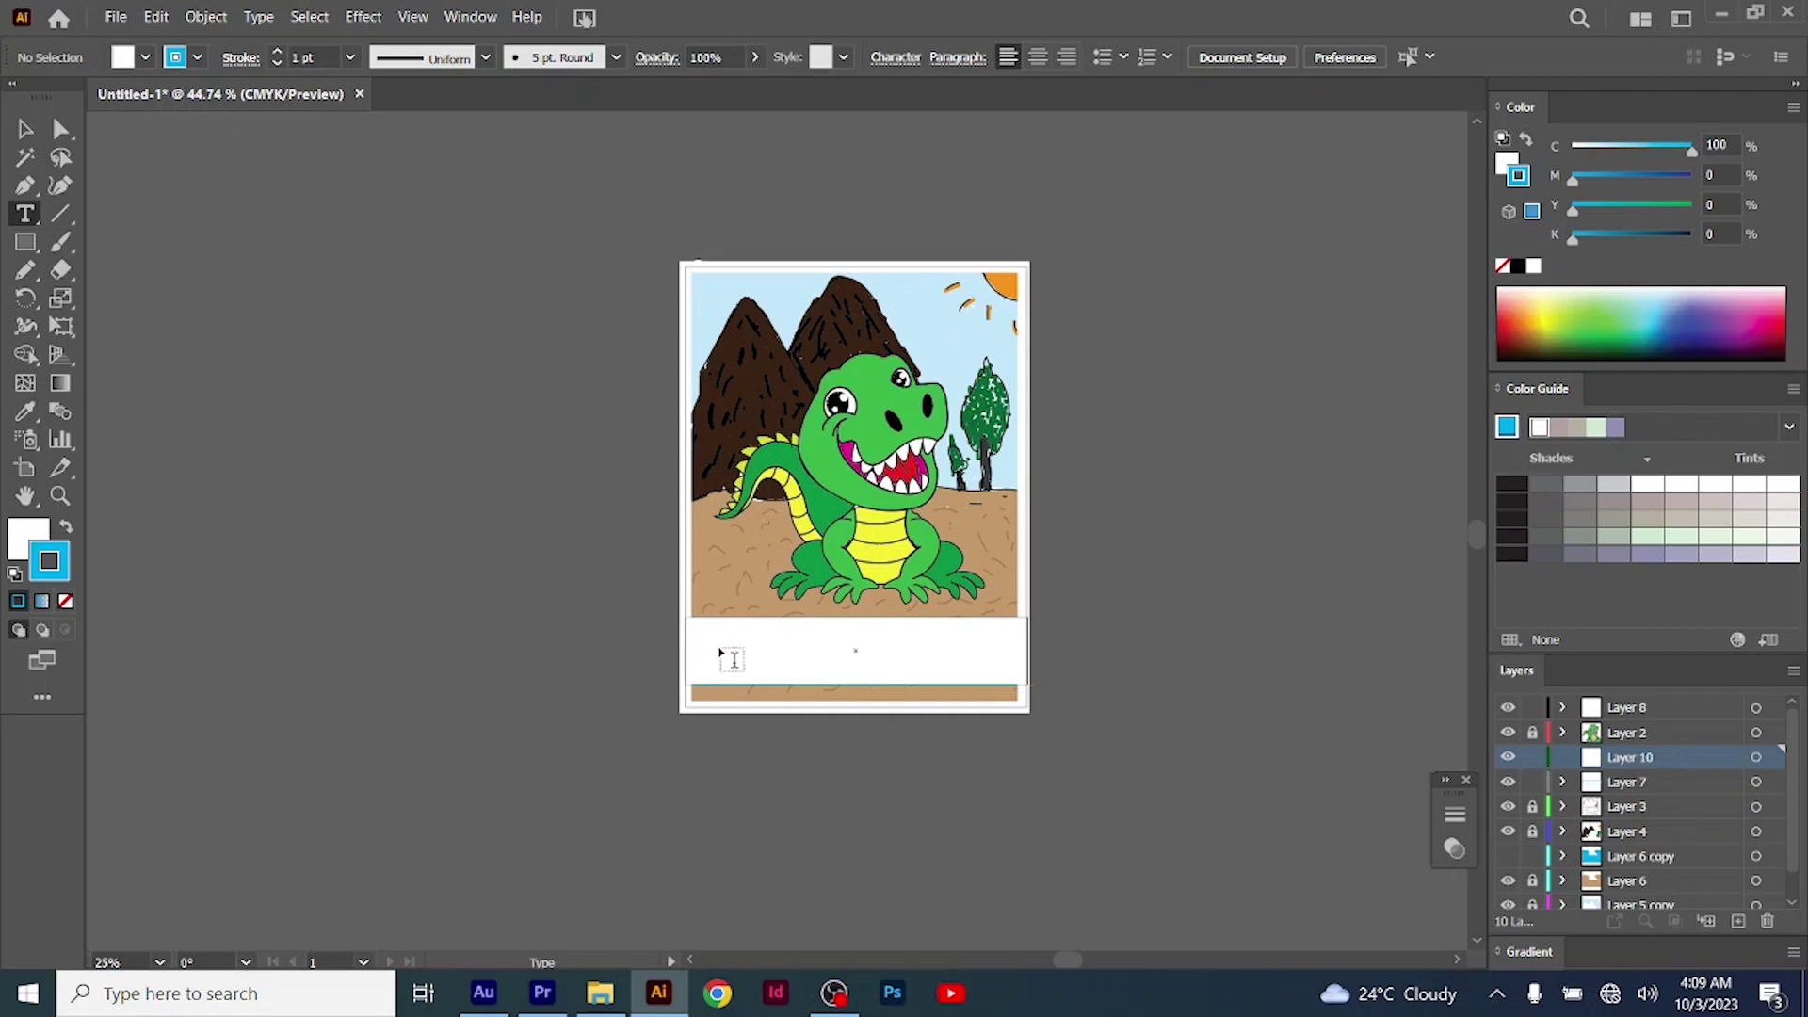
{"action": "left_click", "coordinate": [1165, 57]}
{"action": "left_click", "coordinate": [1204, 474]}
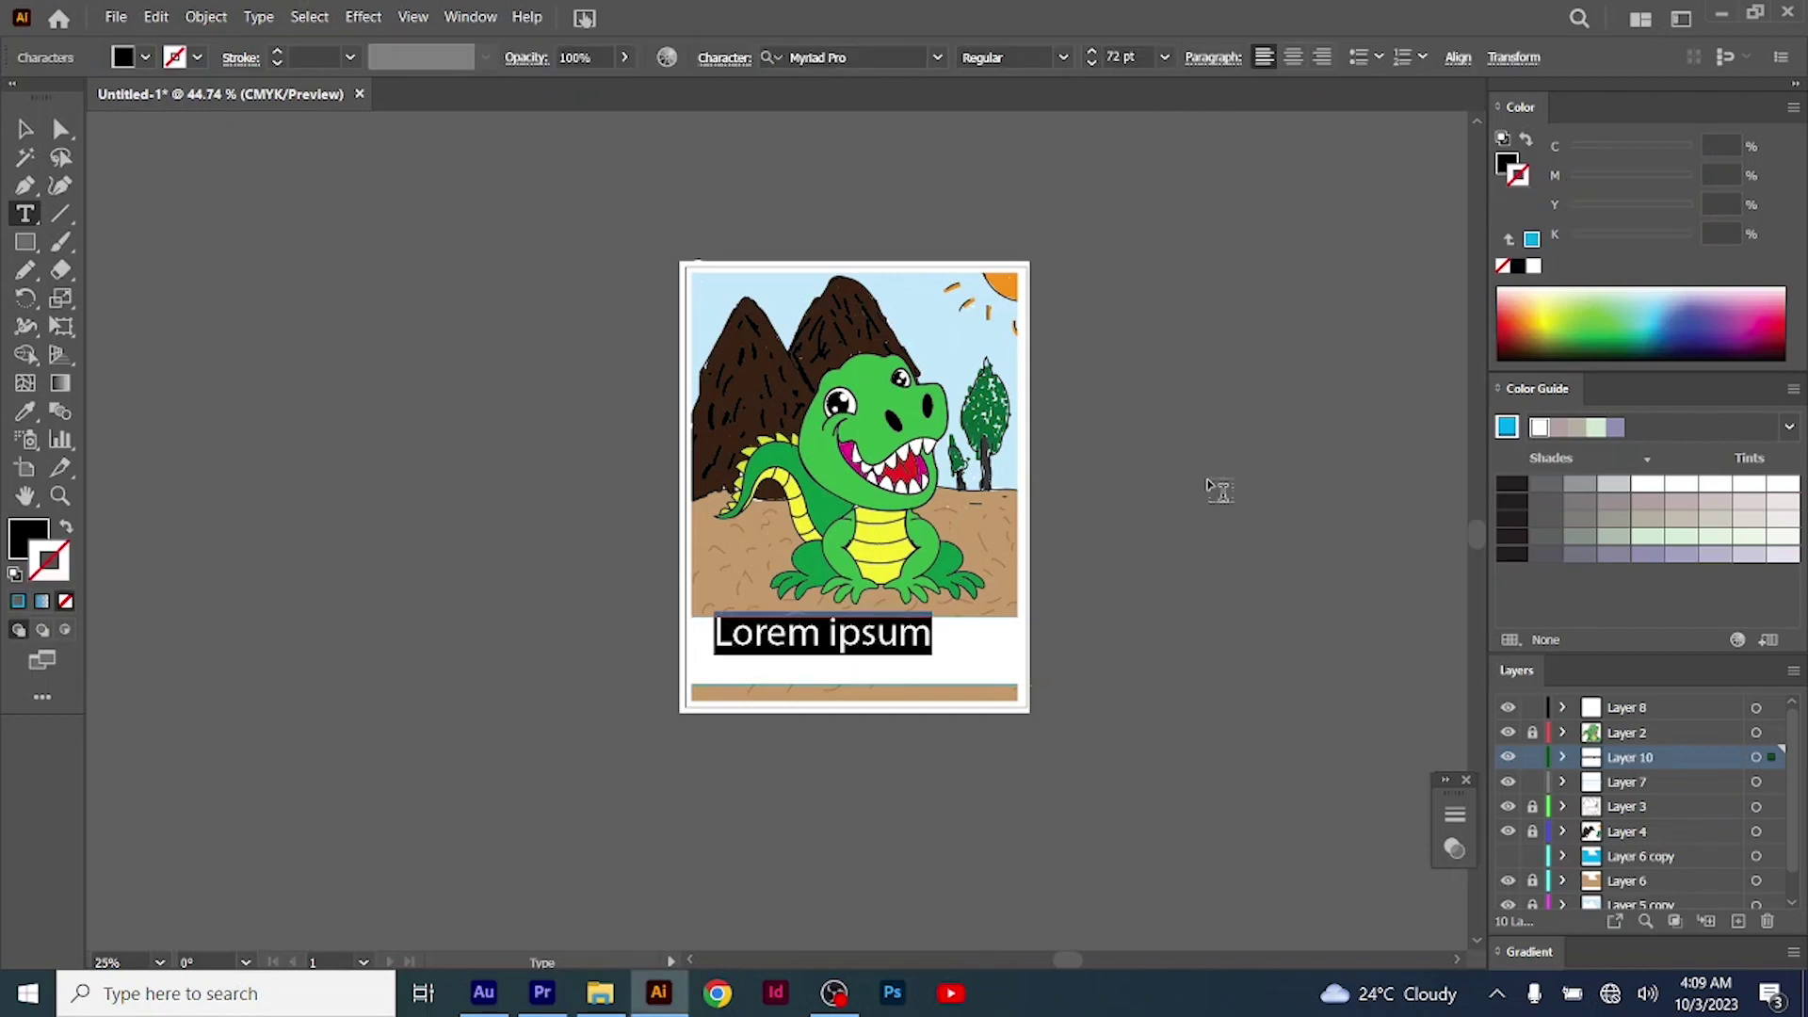
{"action": "type", "text": "BE MY FRIEND"}
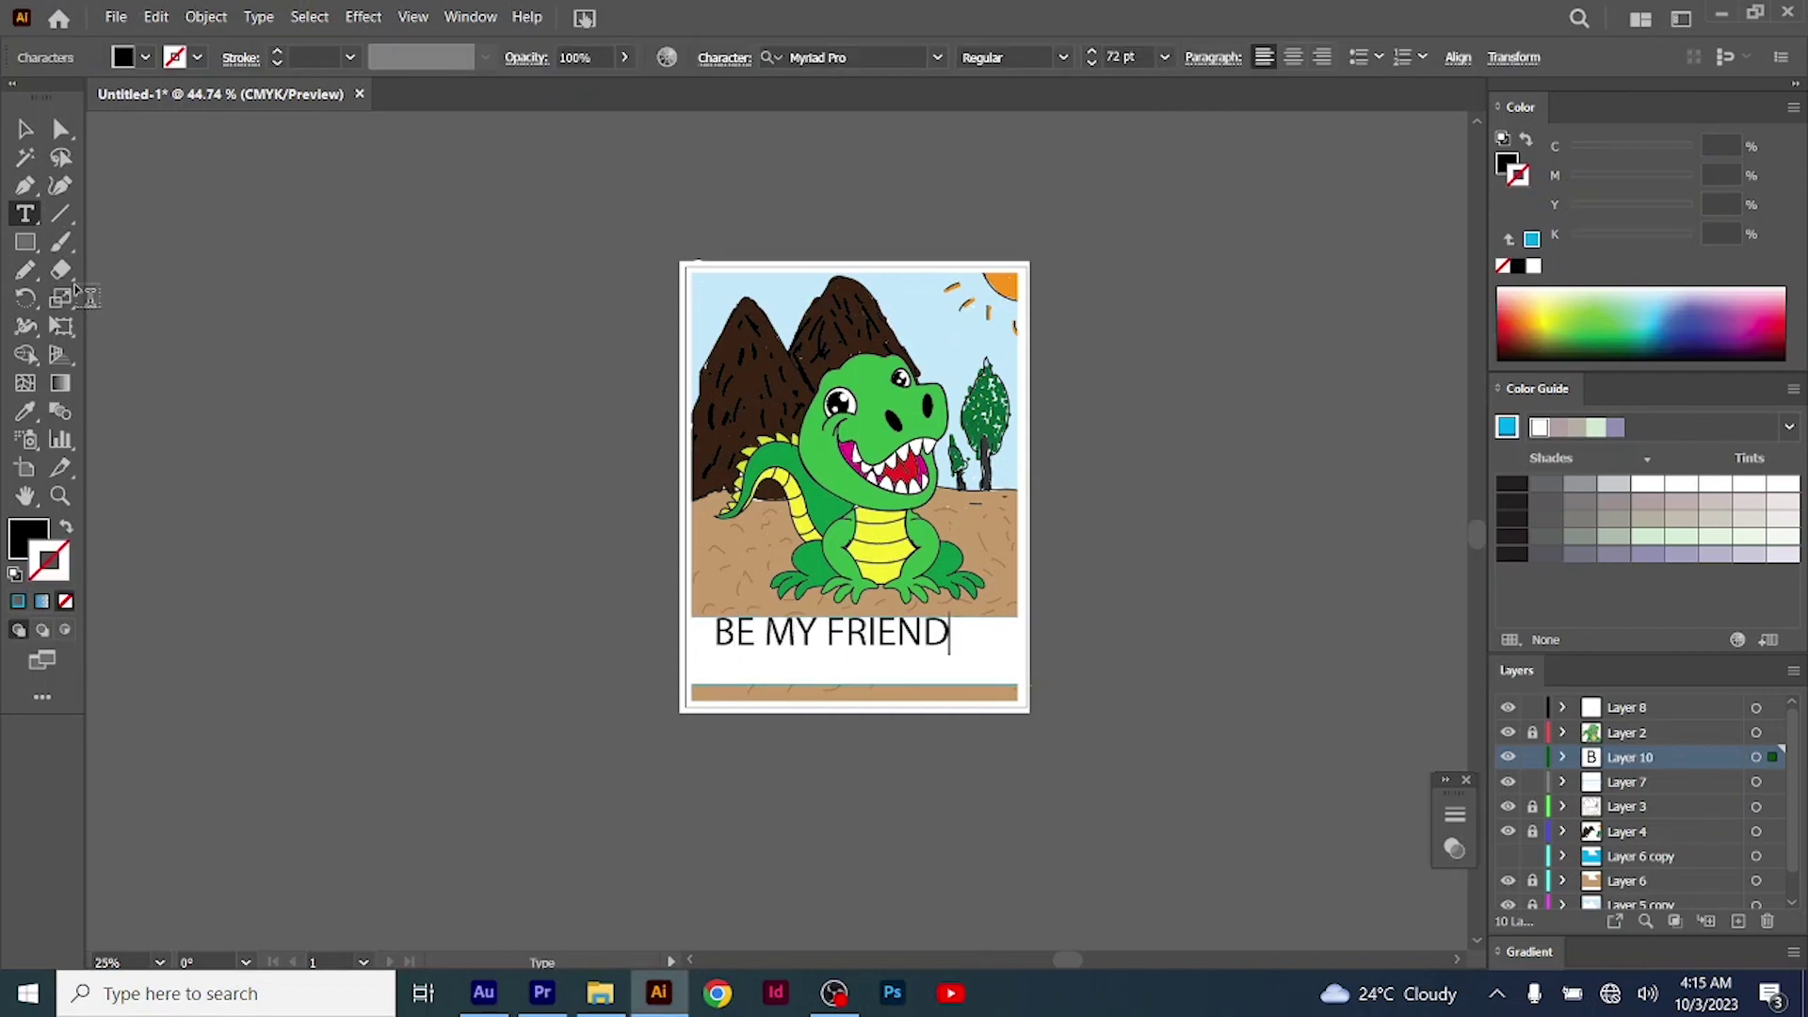
{"action": "key", "text": "Escape"}
Set the BE MY FRIEND caption in Arimo Regular and reposition it within the white band
{"action": "left_click", "coordinate": [938, 58]}
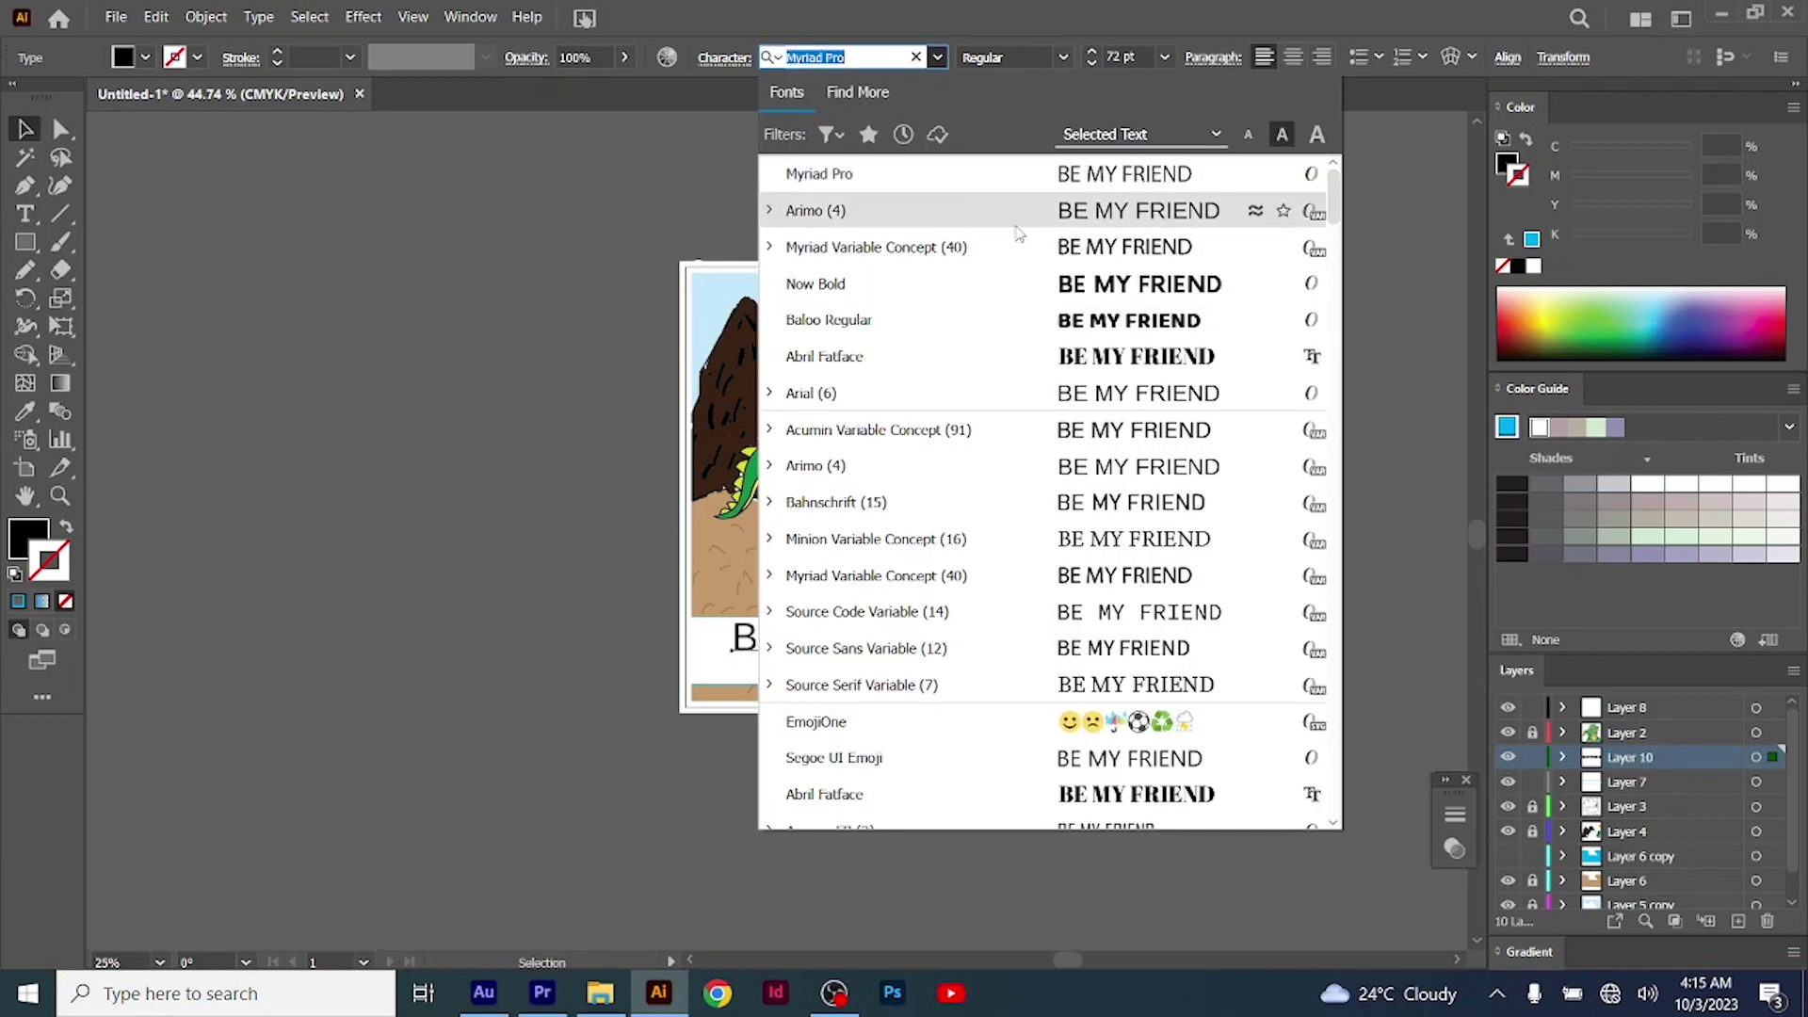
{"action": "left_click", "coordinate": [1011, 212]}
{"action": "left_click", "coordinate": [1040, 58]}
{"action": "left_click_drag", "start_coordinate": [856, 647], "coordinate": [842, 646]}
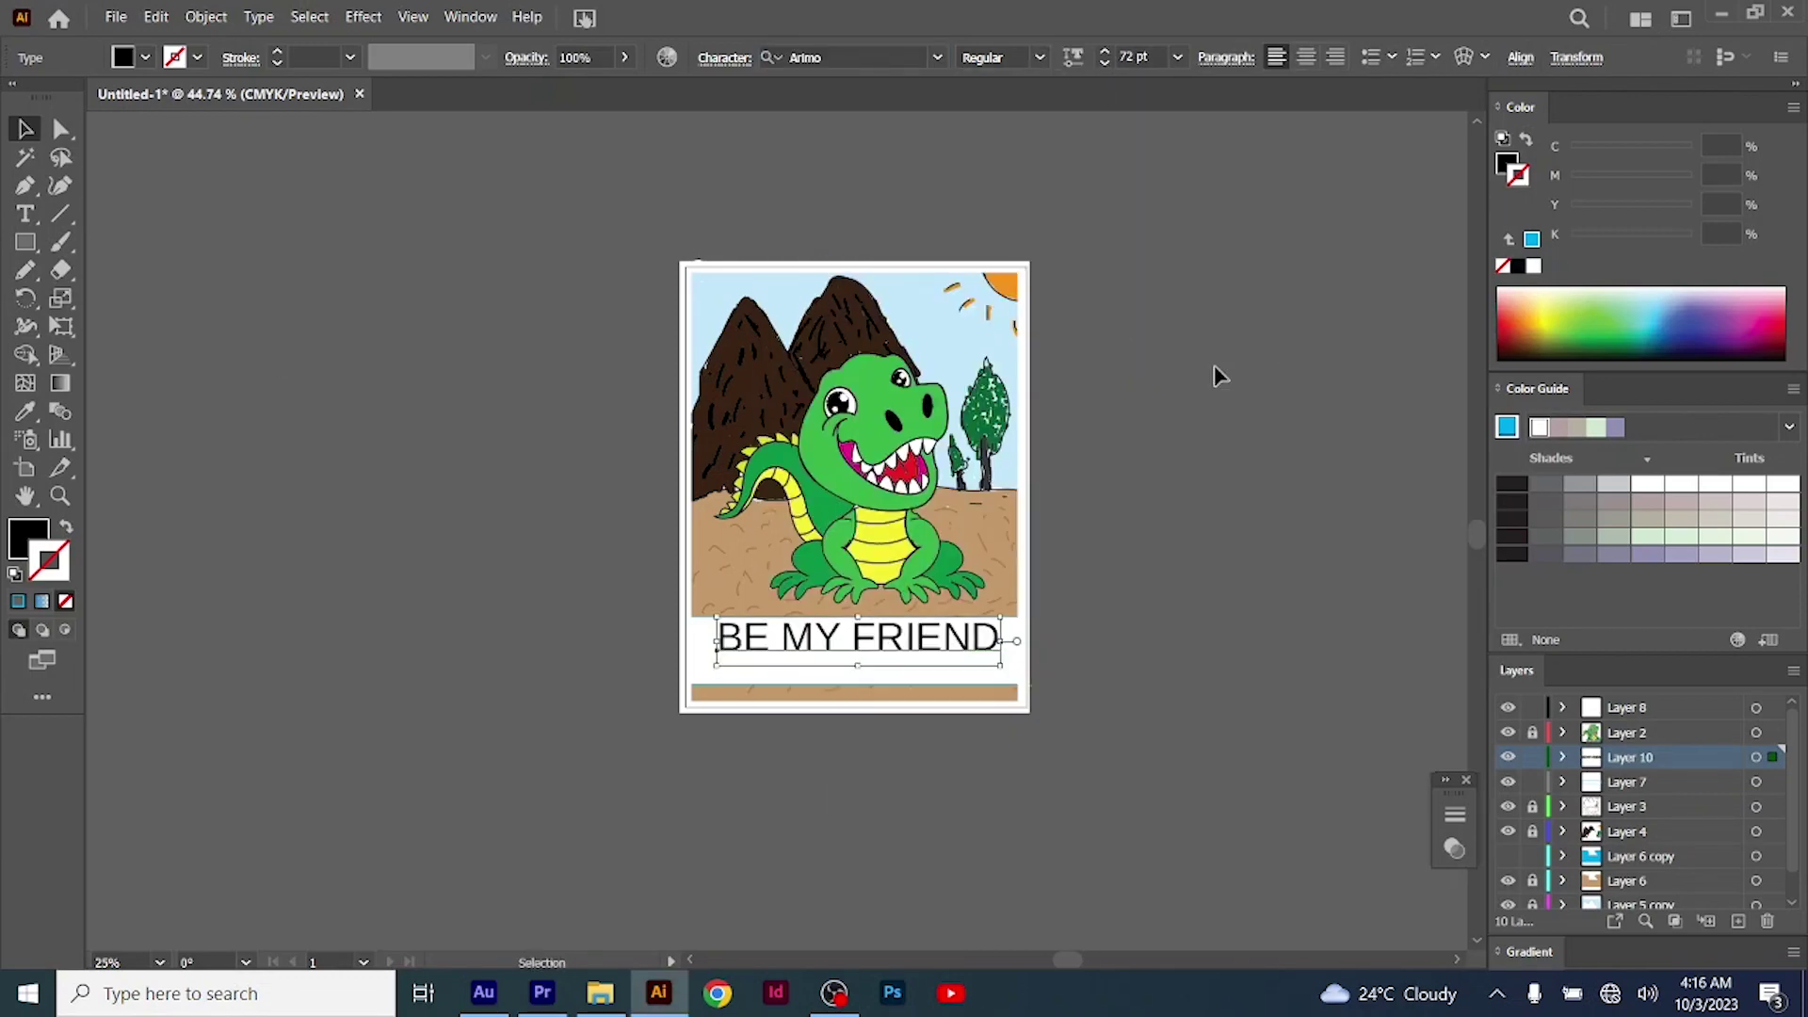